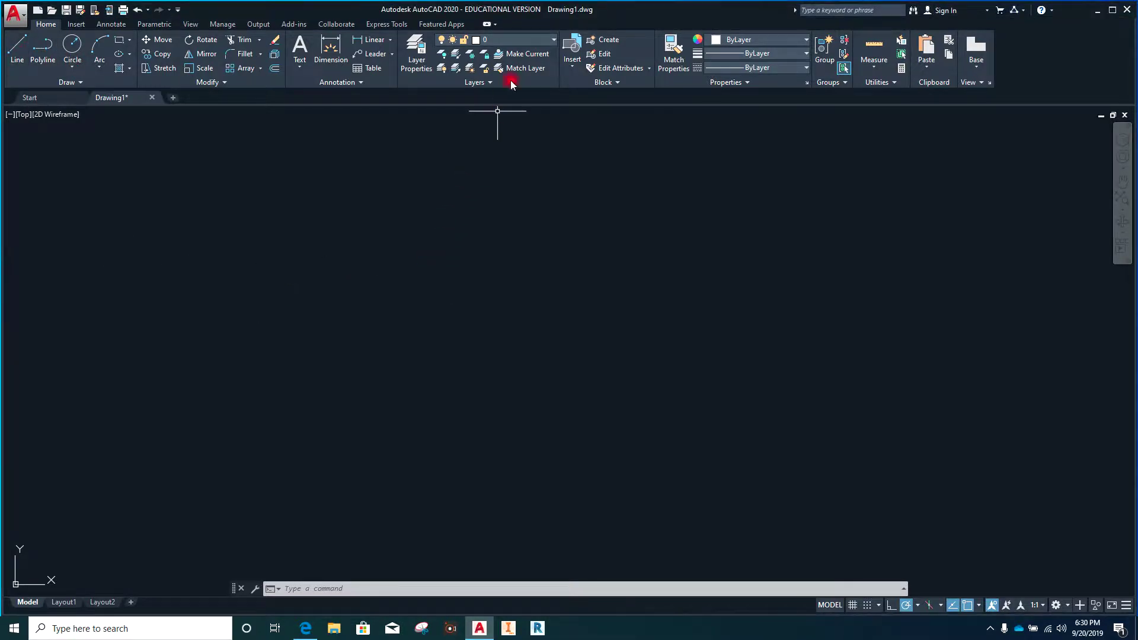
- Make the center layer the current layer
{"action": "left_click", "coordinate": [554, 39]}
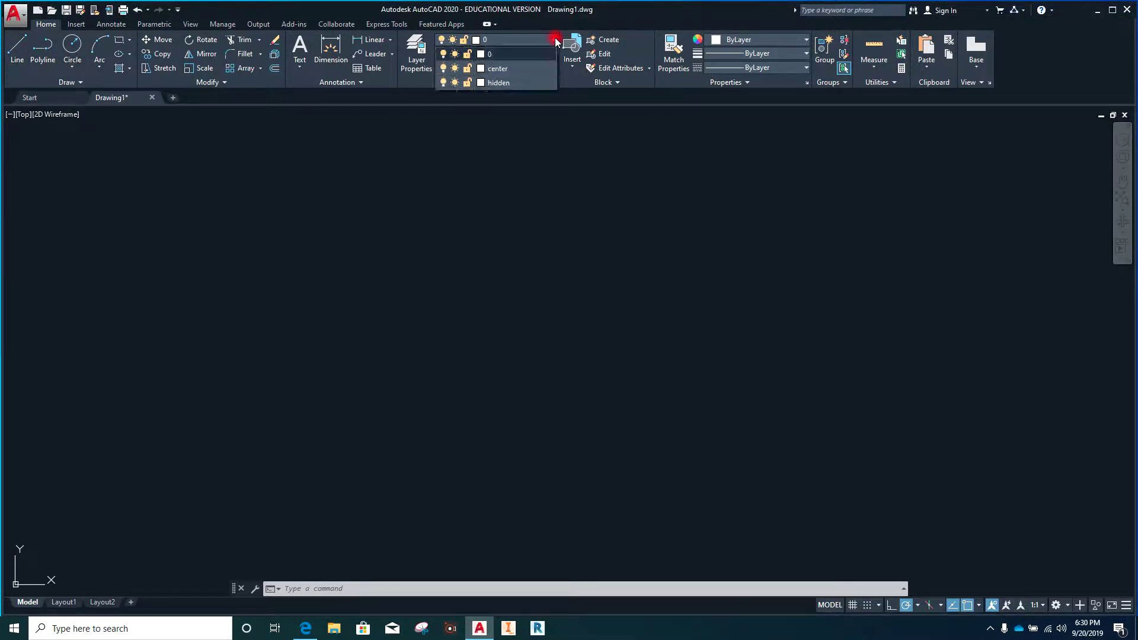
{"action": "left_click", "coordinate": [514, 69]}
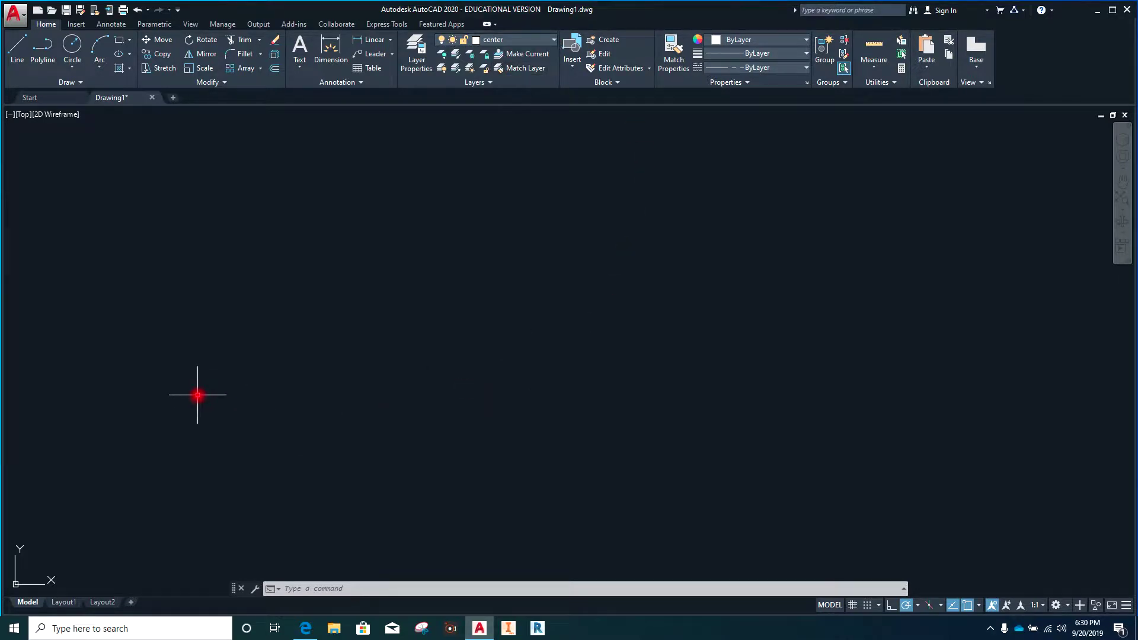
{"action": "left_click", "coordinate": [176, 396]}
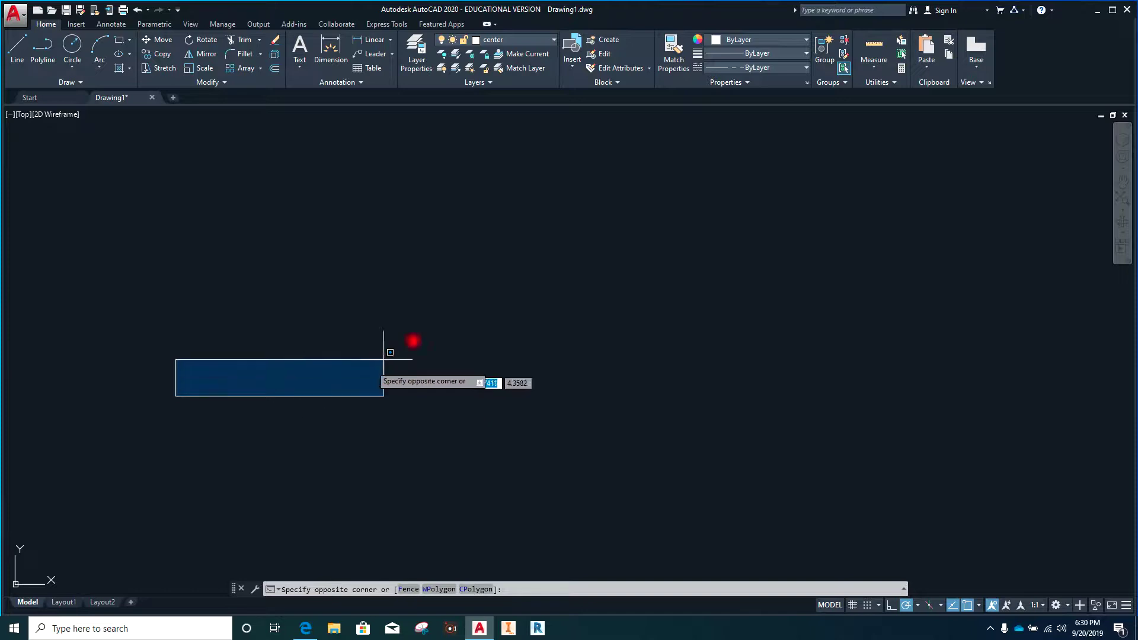
{"action": "left_click", "coordinate": [19, 53]}
{"action": "left_click", "coordinate": [151, 330]}
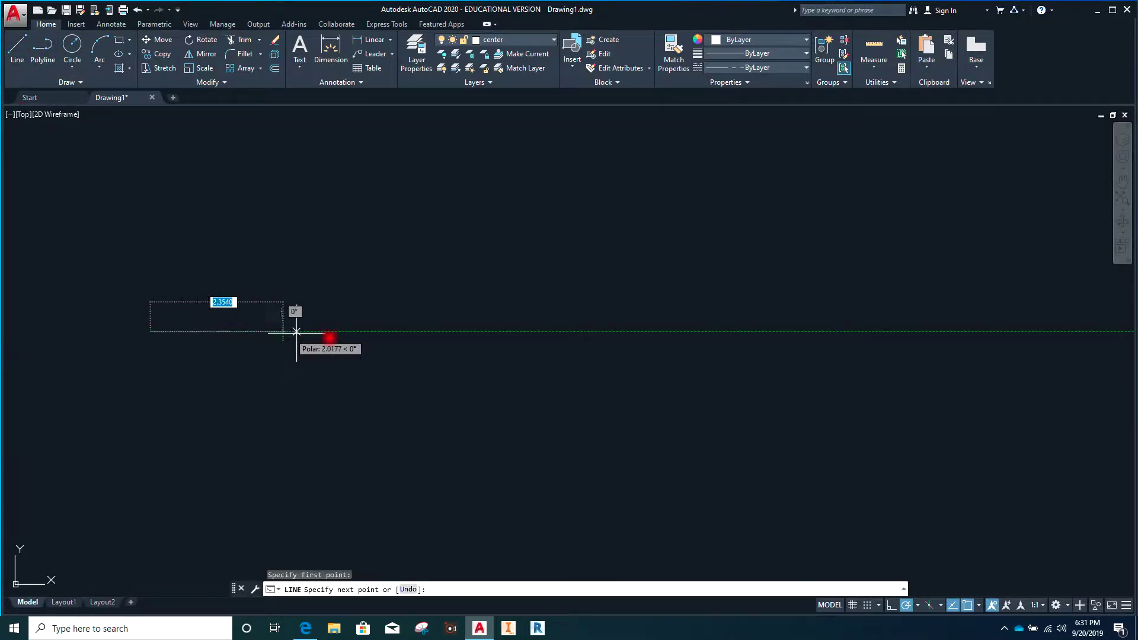
{"action": "scroll", "coordinate": [714, 326], "scroll_direction": "down", "scroll_amount": 6}
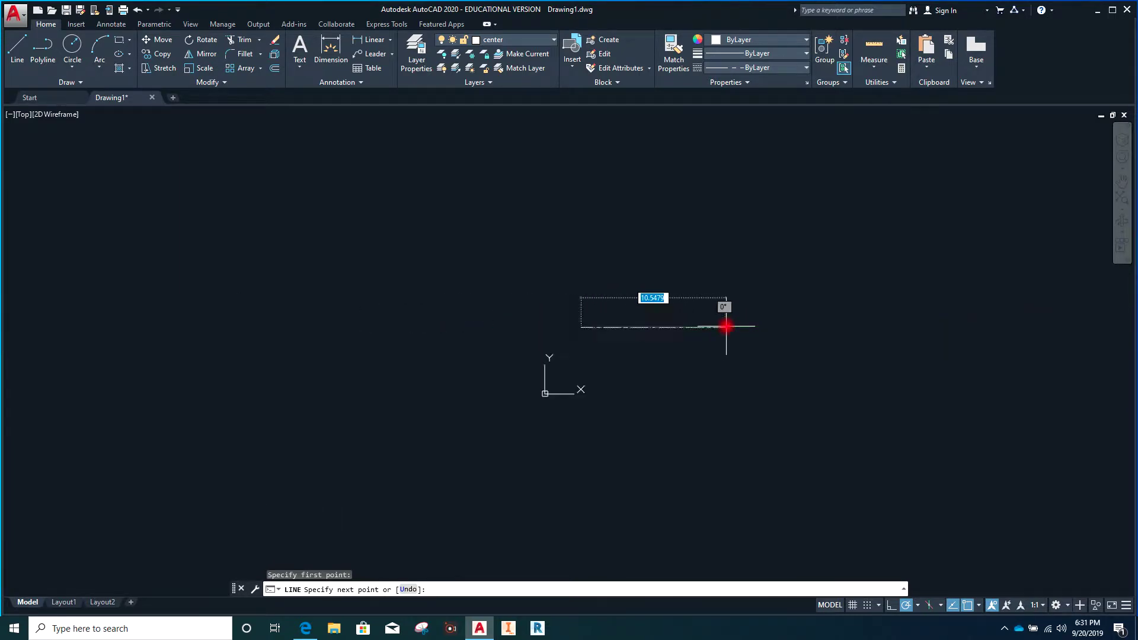
{"action": "middle_click_drag", "start_coordinate": [726, 326], "coordinate": [540, 338]}
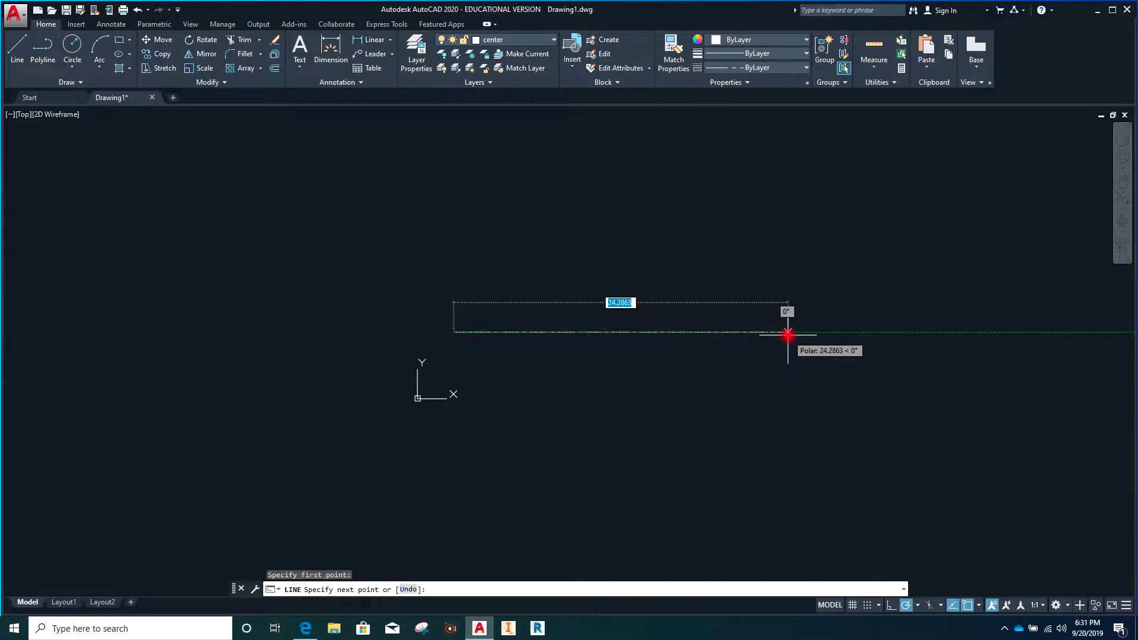
{"action": "scroll", "coordinate": [787, 335], "scroll_direction": "down", "scroll_amount": 2}
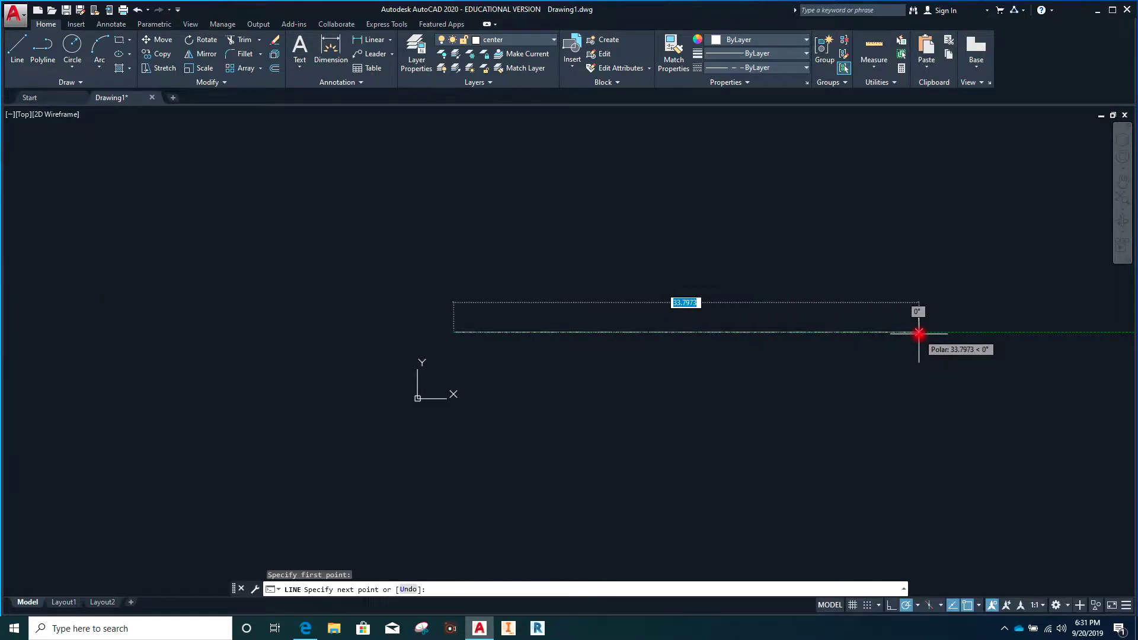
{"action": "key", "text": "Escape"}
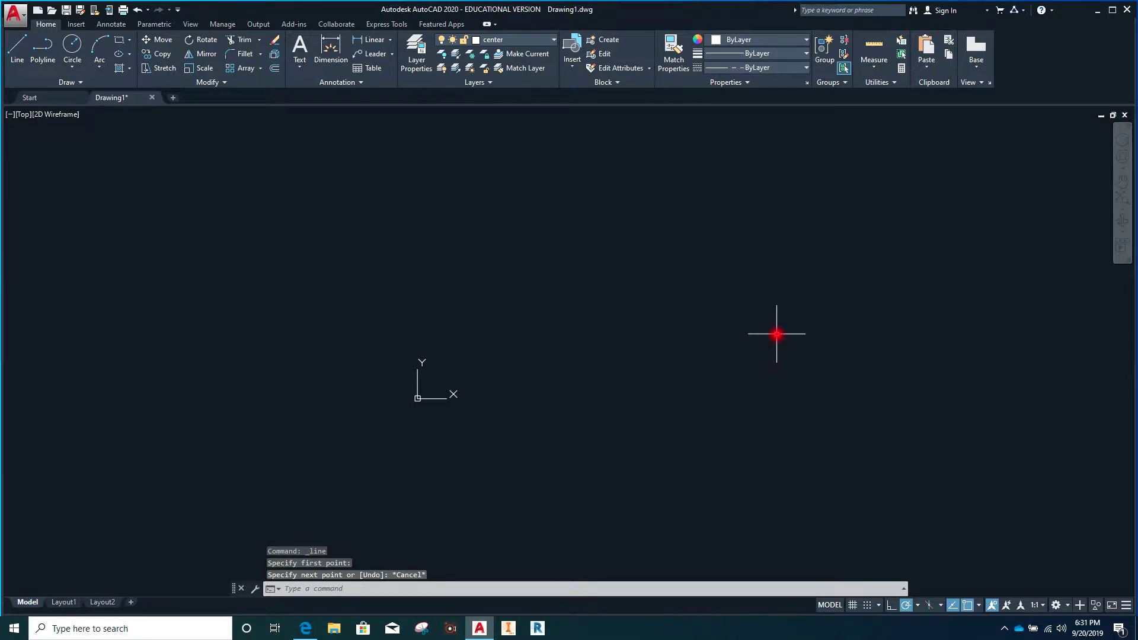
- Set the model space limits from 0,0 to 200,200 and zoom to show the whole limits area
{"action": "type", "text": "t"}
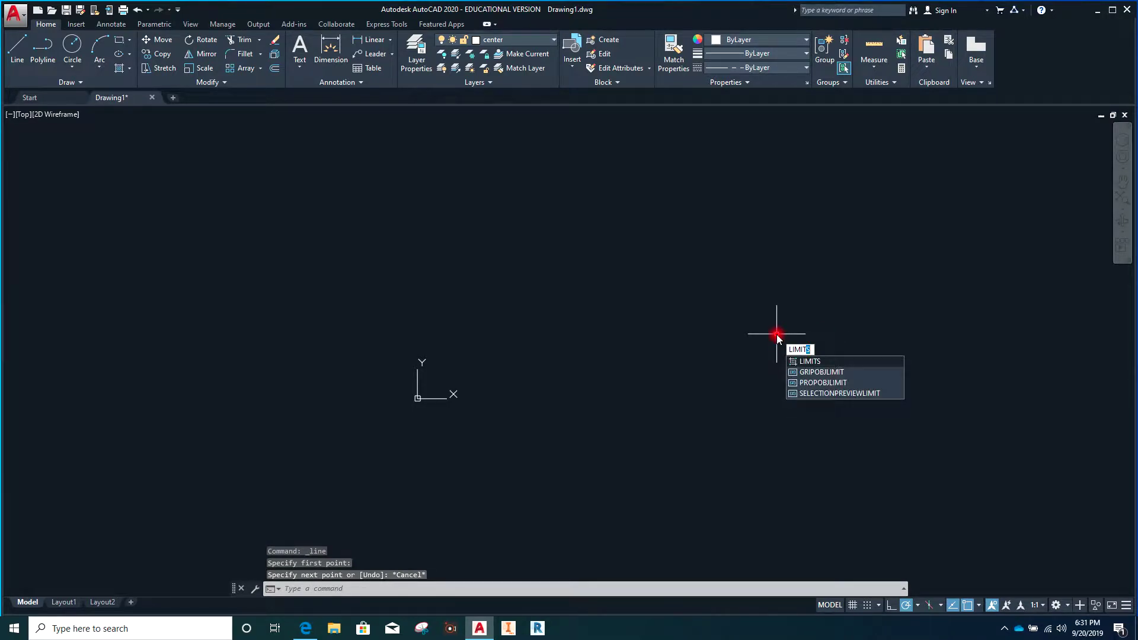
{"action": "left_click", "coordinate": [811, 363]}
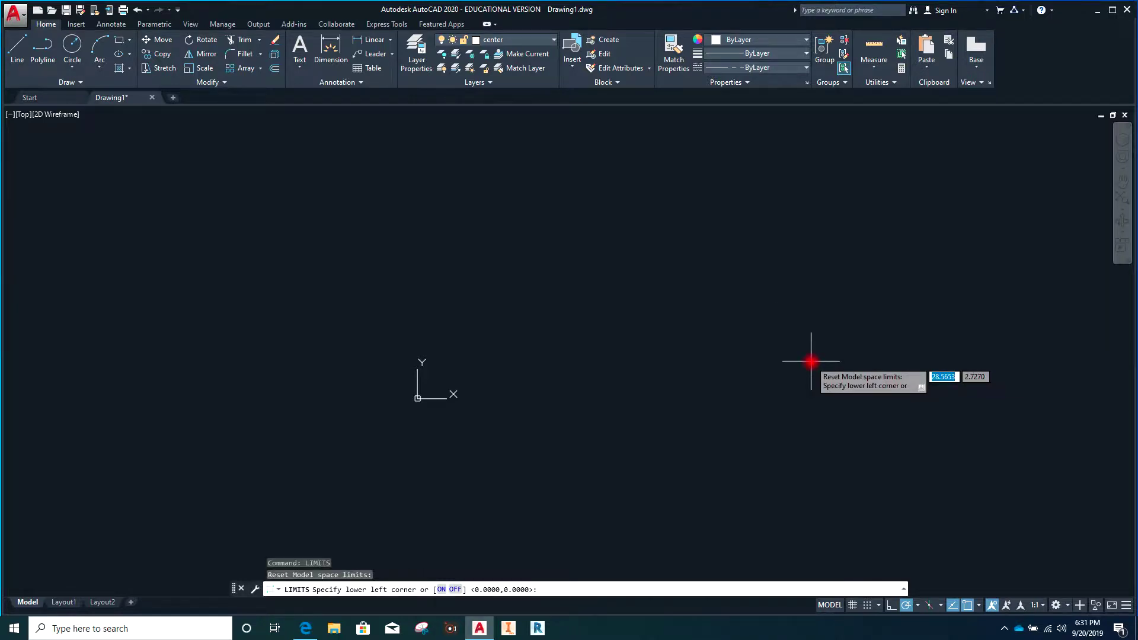
{"action": "type", "text": "0"}
{"action": "key", "text": "Tab"}
{"action": "type", "text": "0"}
{"action": "key", "text": "Return"}
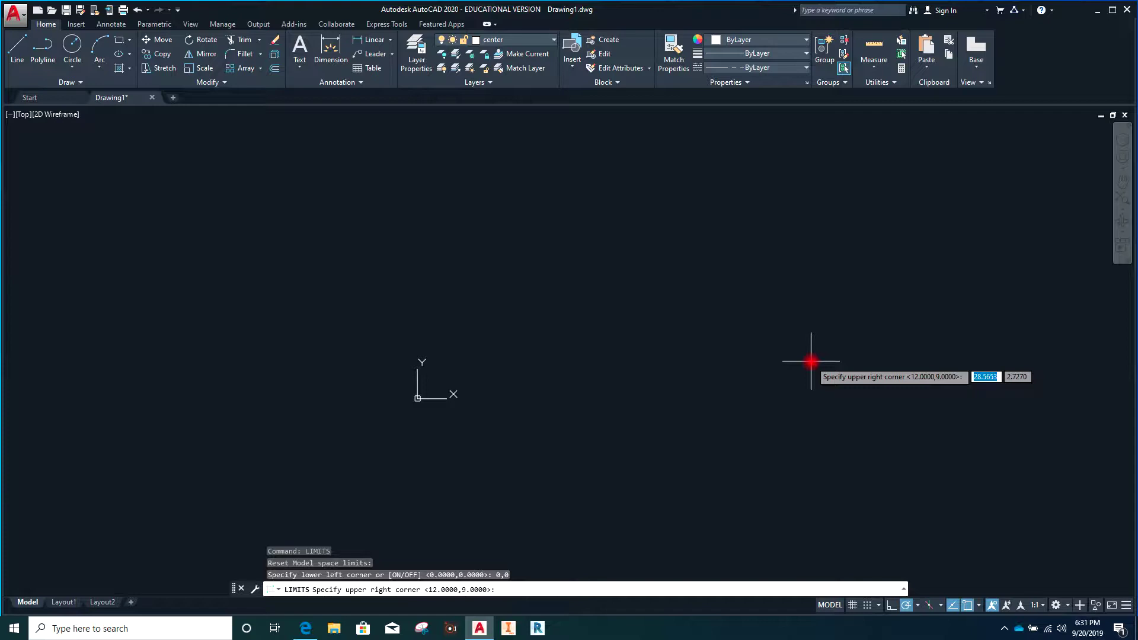
{"action": "type", "text": "200,200"}
{"action": "key", "text": "Return"}
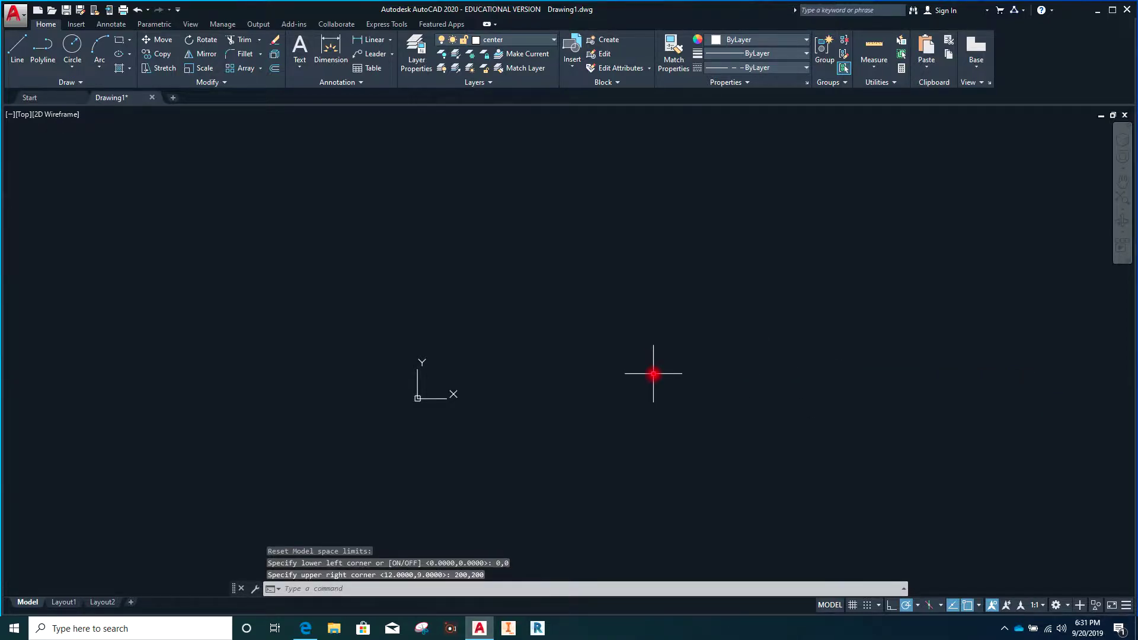
{"action": "type", "text": "z"}
{"action": "key", "text": "Return"}
{"action": "type", "text": "a"}
{"action": "key", "text": "Return"}
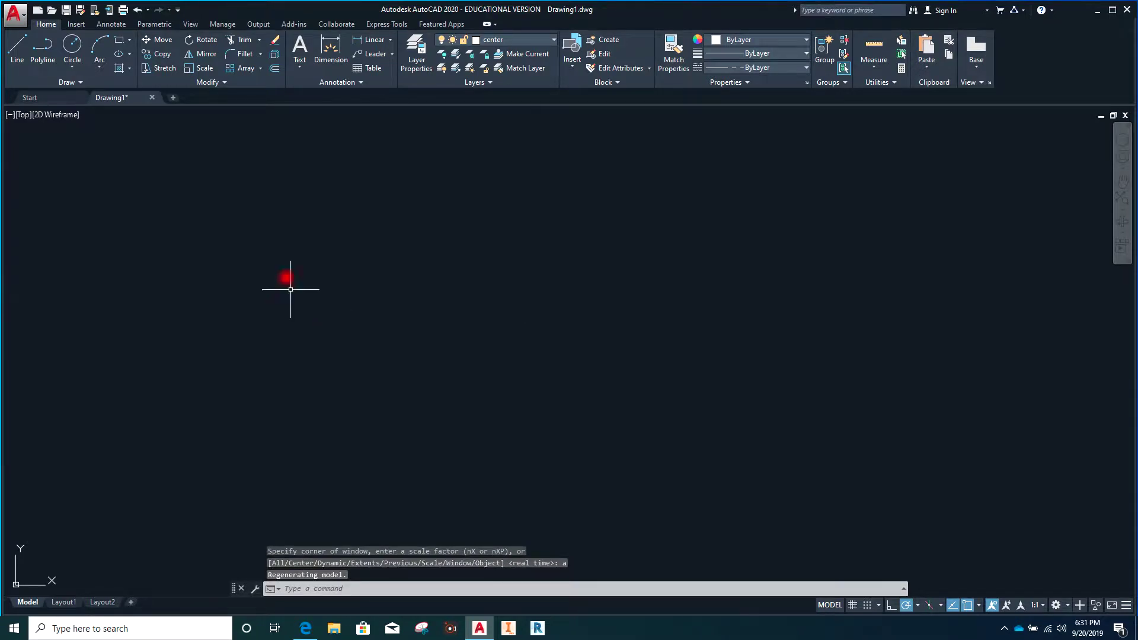
- Draw a long horizontal centerline with the Line command across the drawing area
{"action": "left_click", "coordinate": [29, 53]}
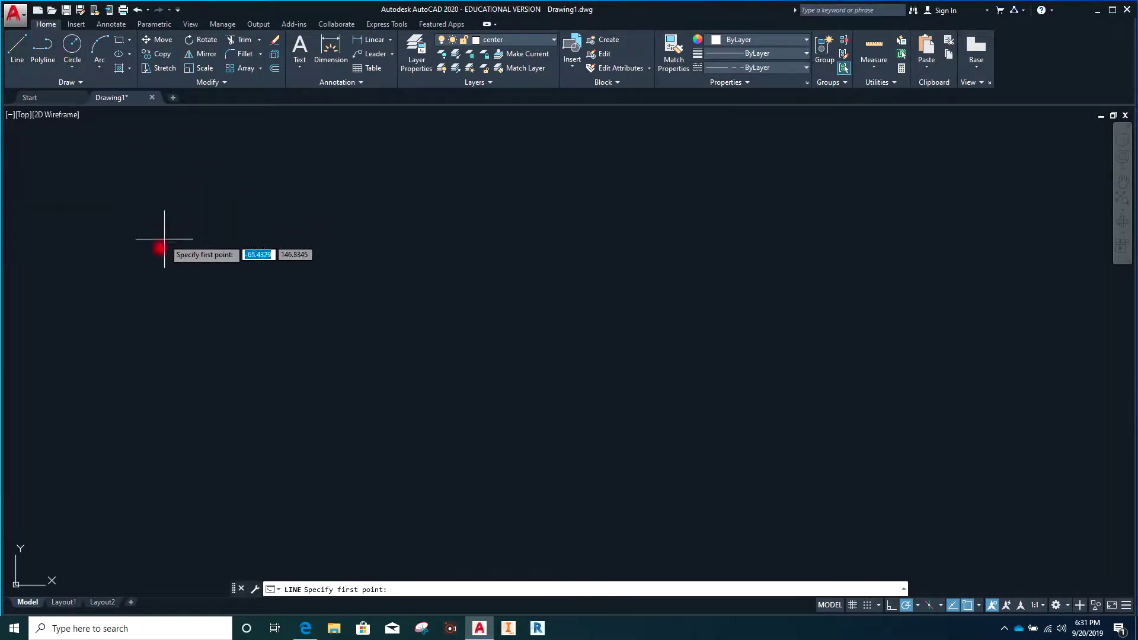
{"action": "left_click", "coordinate": [181, 390]}
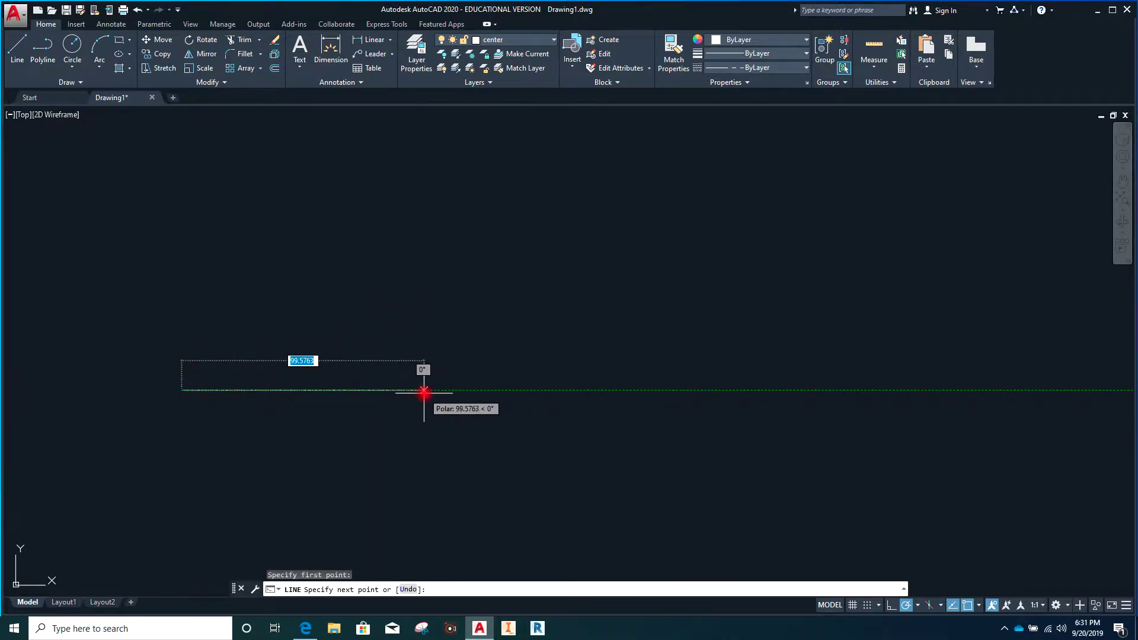
{"action": "scroll", "coordinate": [426, 390], "scroll_direction": "down", "scroll_amount": 5}
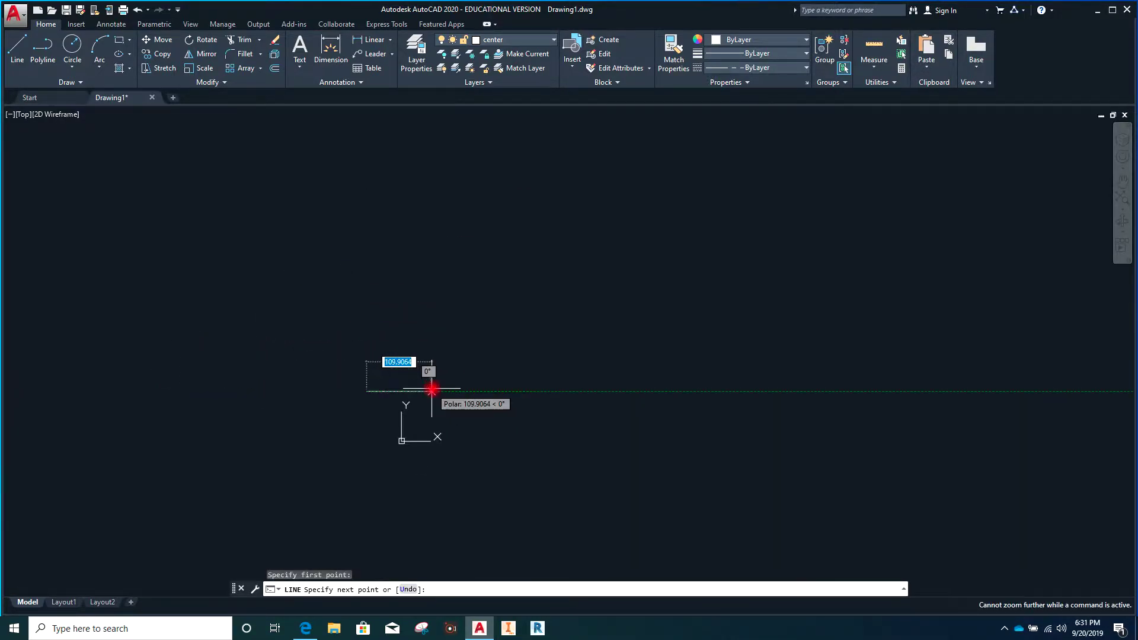
{"action": "left_click", "coordinate": [486, 391]}
{"action": "key", "text": "Escape"}
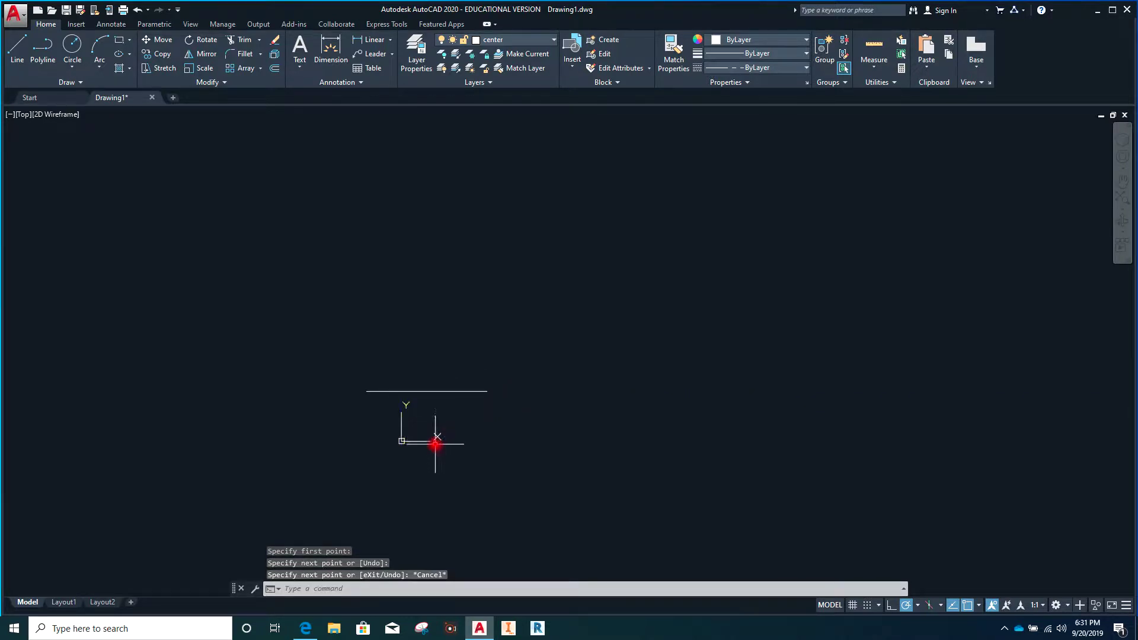
- Turn off the UCS icon so that it does not overlap the drawing
{"action": "left_click", "coordinate": [189, 24]}
{"action": "left_click", "coordinate": [16, 54]}
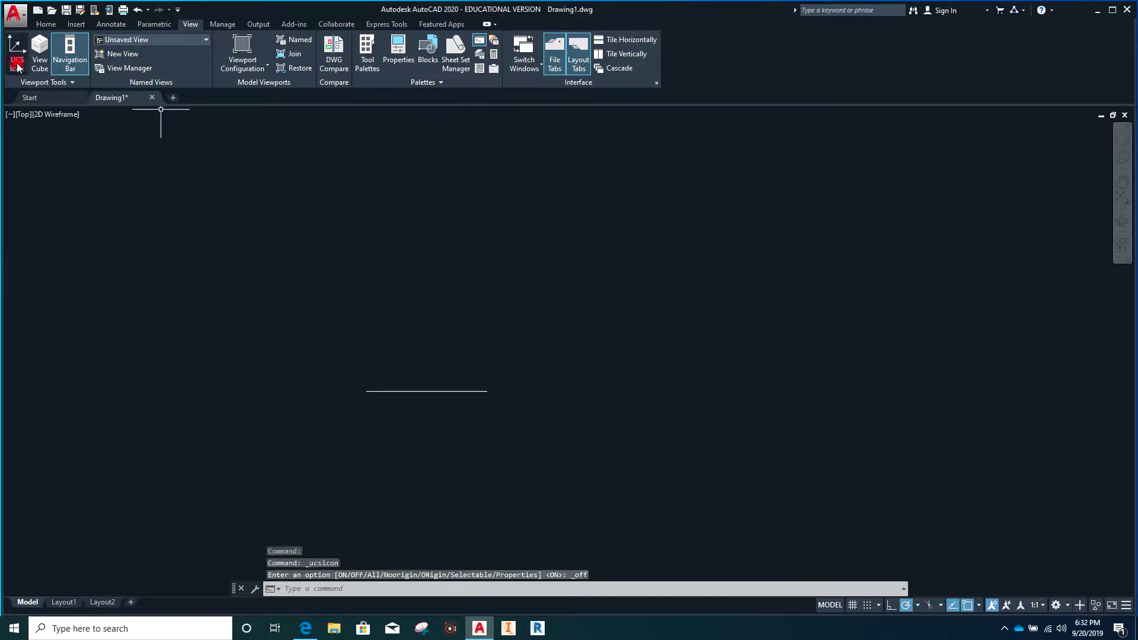
{"action": "scroll", "coordinate": [399, 405], "scroll_direction": "up", "scroll_amount": 8}
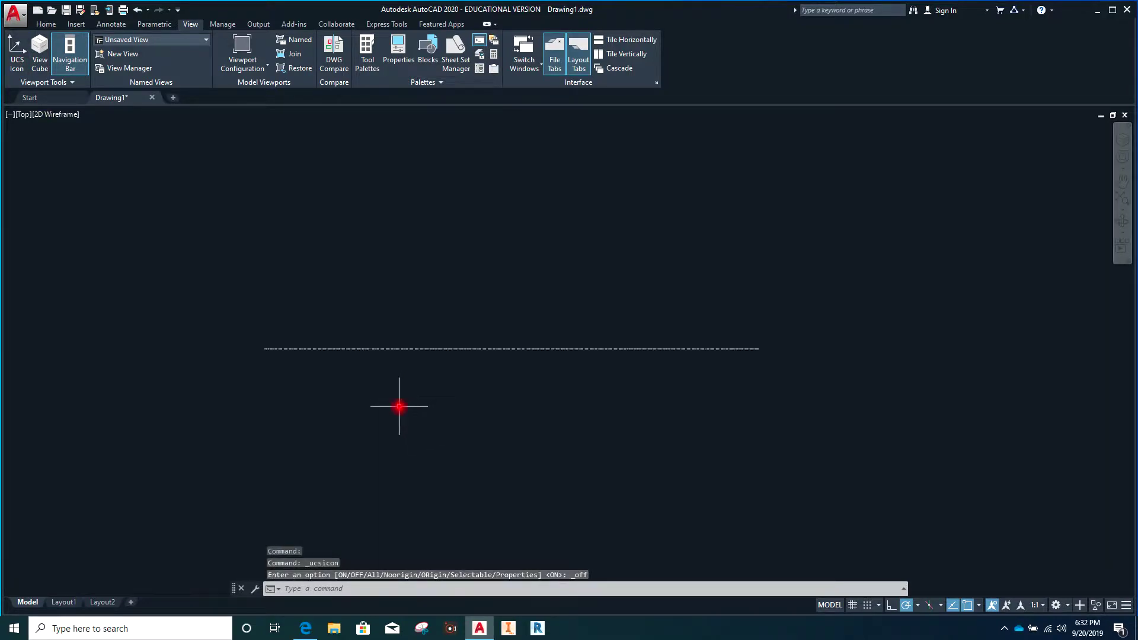
{"action": "scroll", "coordinate": [399, 404], "scroll_direction": "down", "scroll_amount": 2}
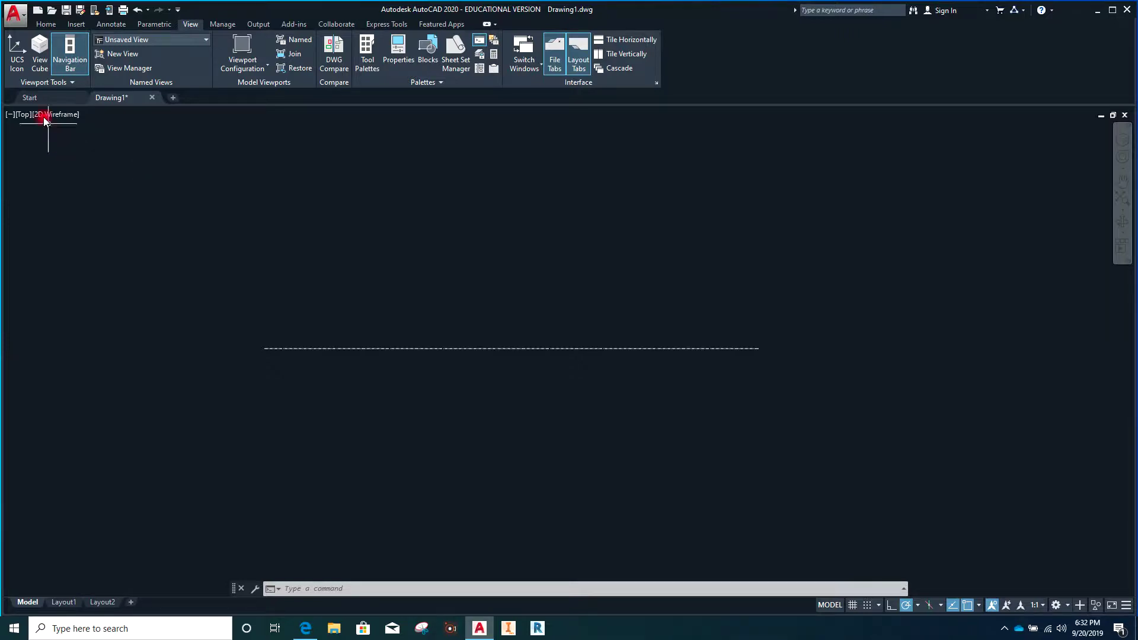
- Draw a short vertical centerline crossing the horizontal centerline near its left end
{"action": "left_click", "coordinate": [45, 24]}
{"action": "left_click", "coordinate": [17, 50]}
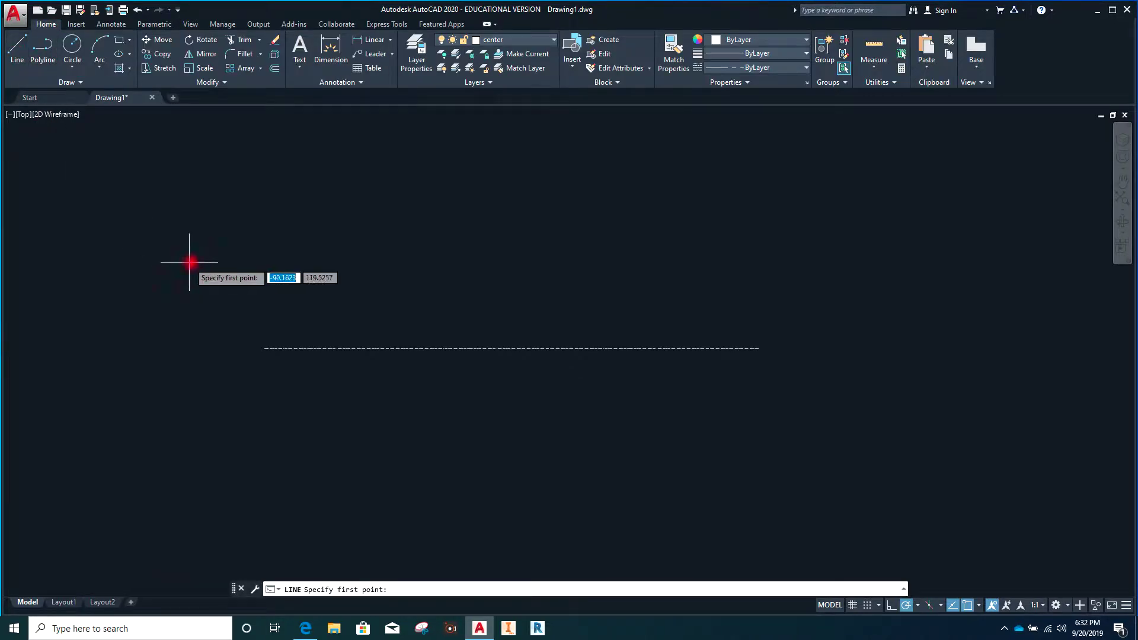
{"action": "left_click", "coordinate": [298, 301]}
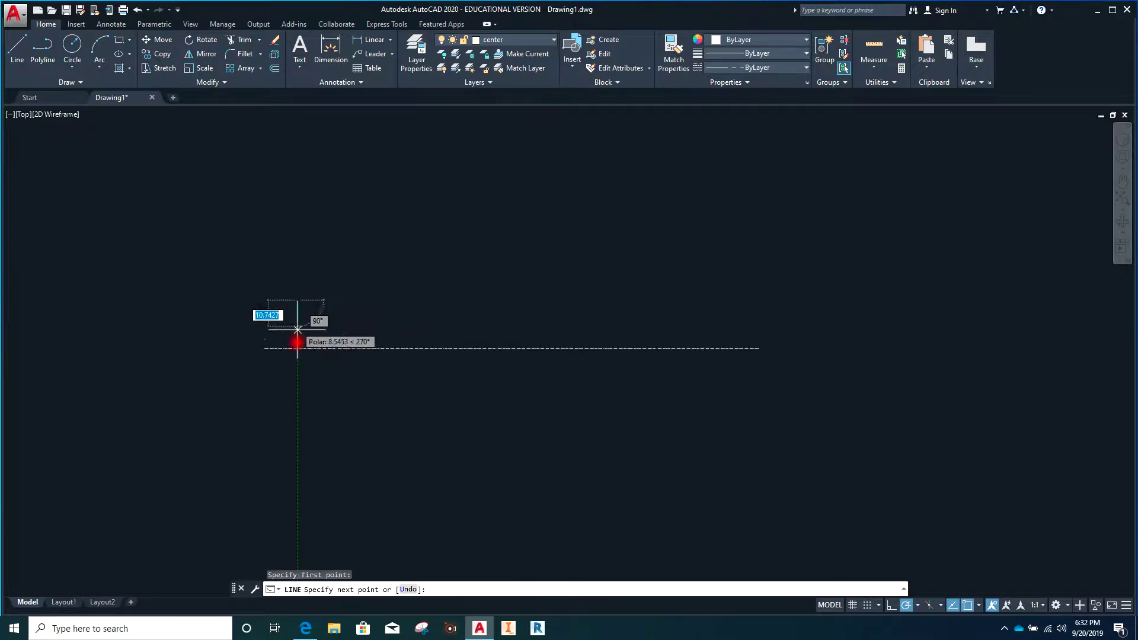
{"action": "left_click", "coordinate": [299, 386]}
{"action": "key", "text": "Escape"}
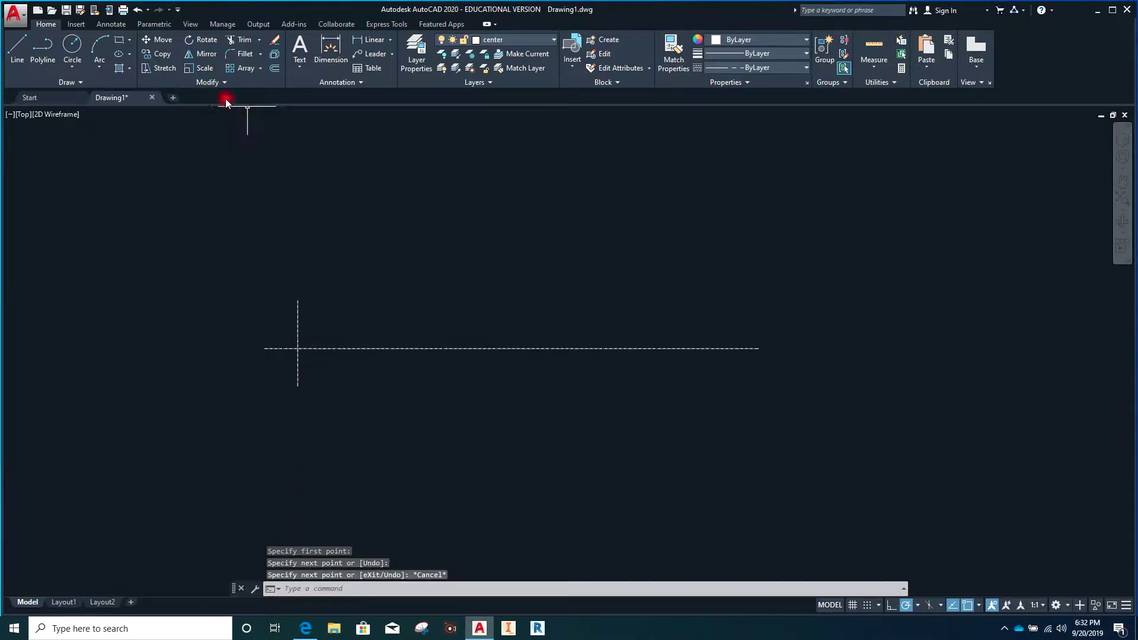
- Offset the vertical centerline 20 units to the right
{"action": "left_click", "coordinate": [274, 69]}
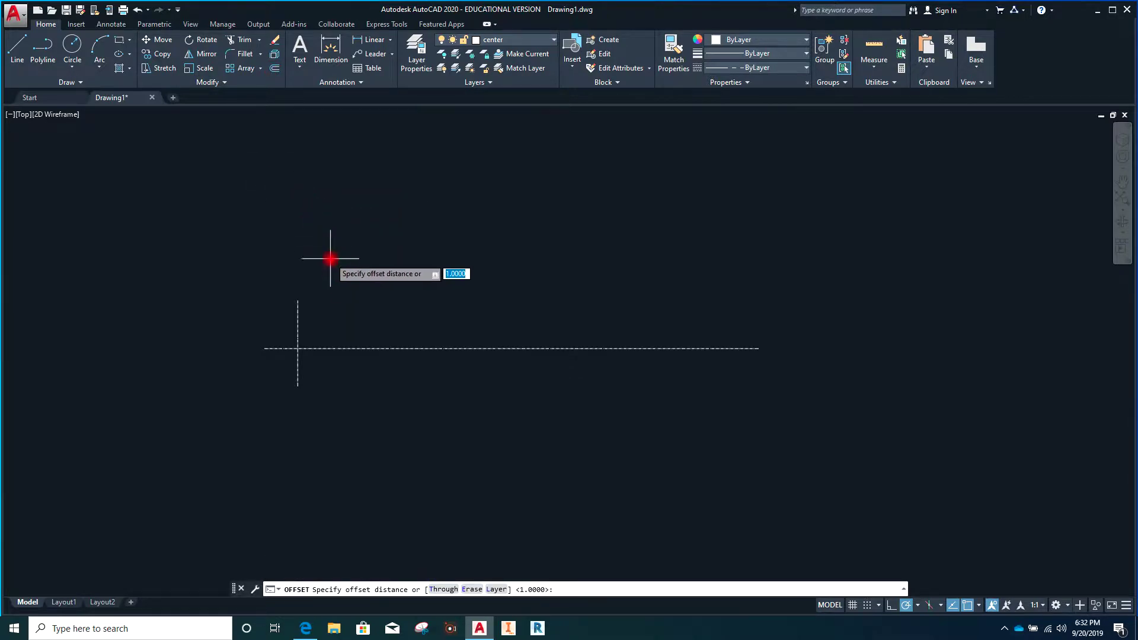
{"action": "type", "text": "20"}
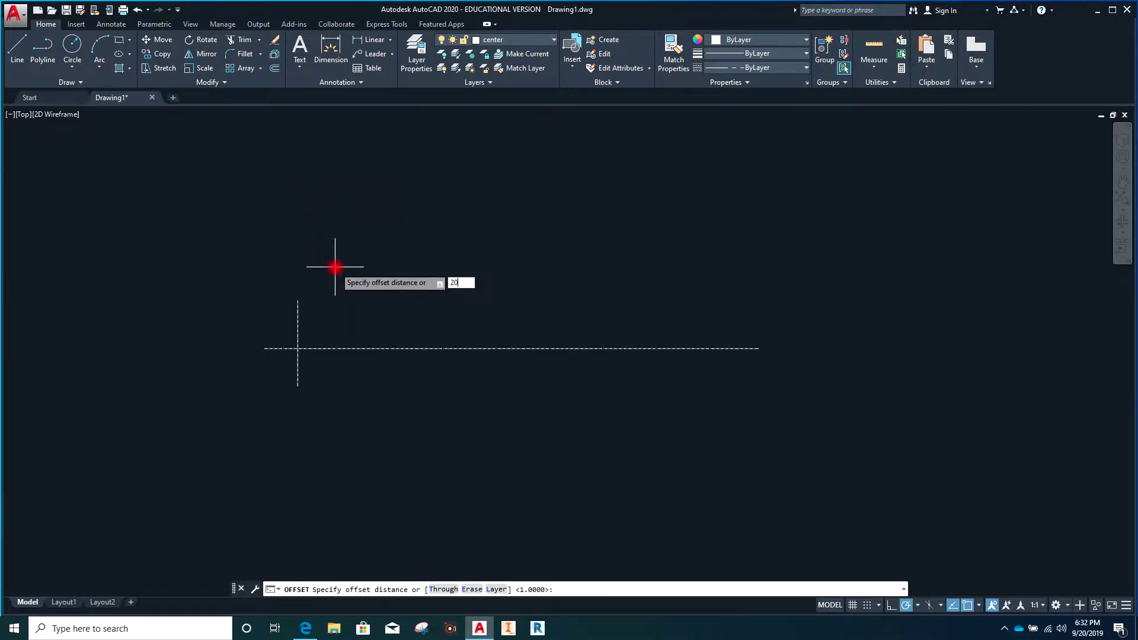
{"action": "key", "text": "Return"}
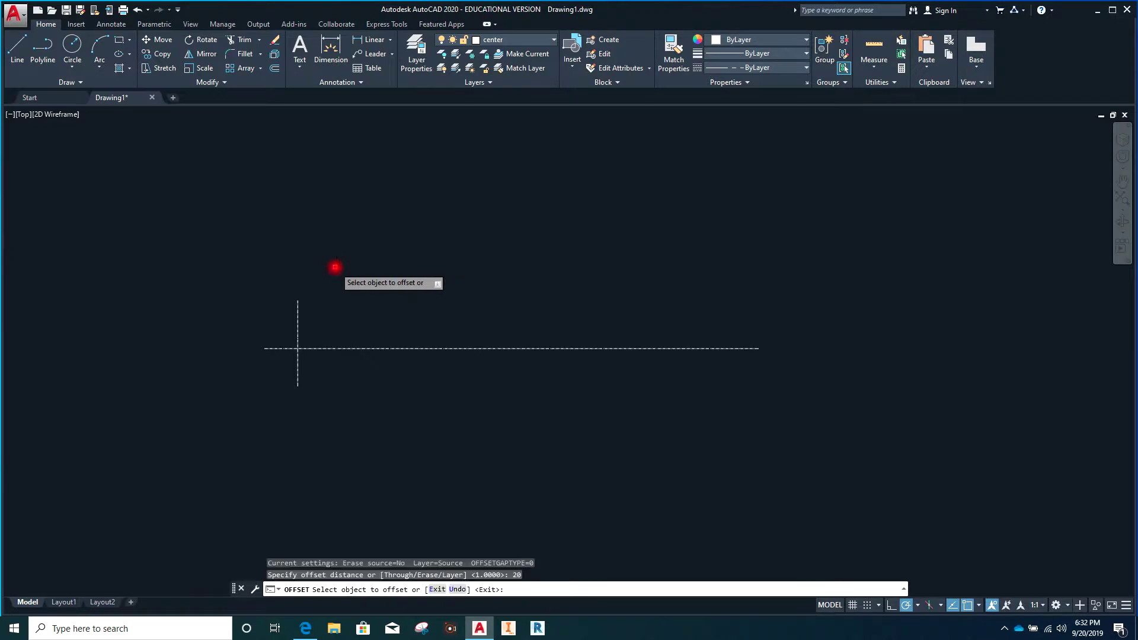
{"action": "left_click", "coordinate": [297, 317]}
{"action": "left_click", "coordinate": [311, 321]}
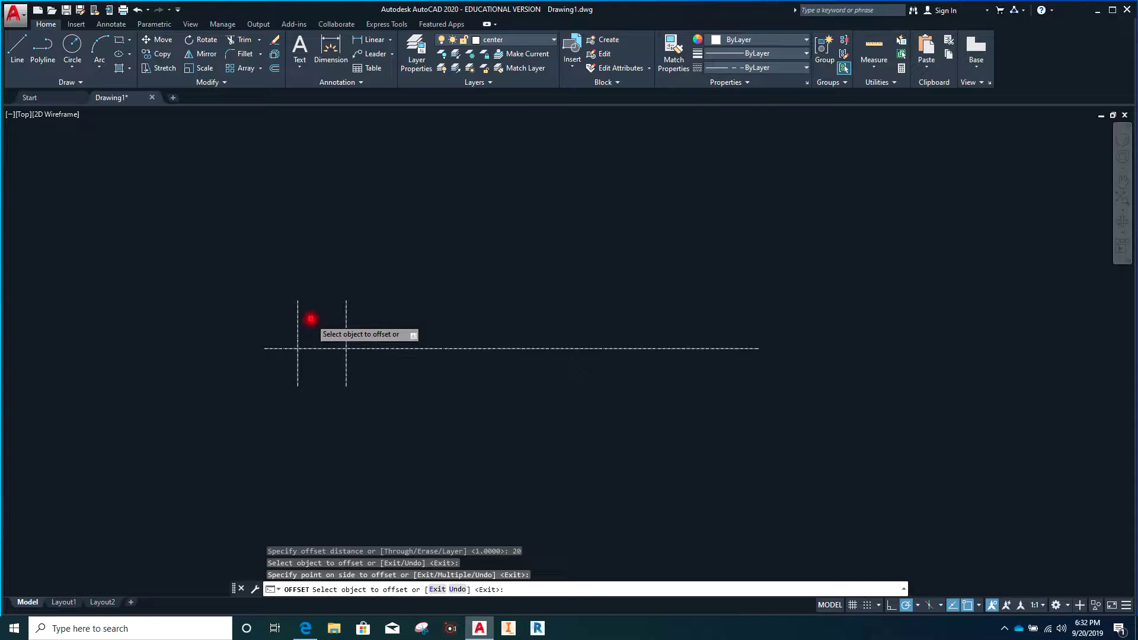
- Offset the second vertical centerline 30 units to the right
{"action": "left_click", "coordinate": [275, 70]}
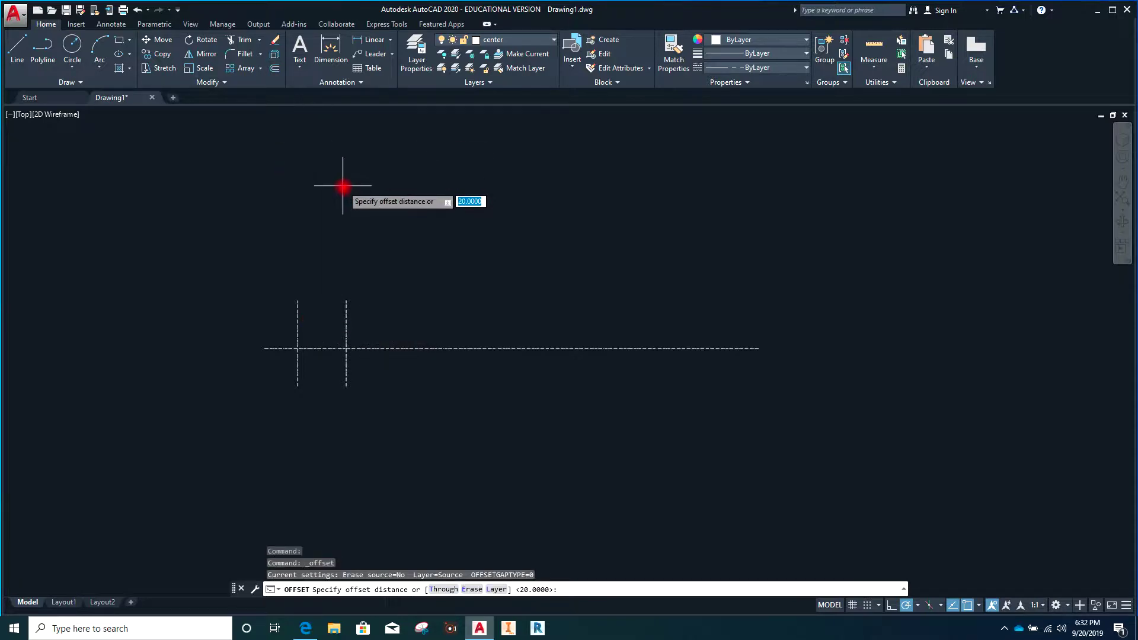
{"action": "type", "text": "30"}
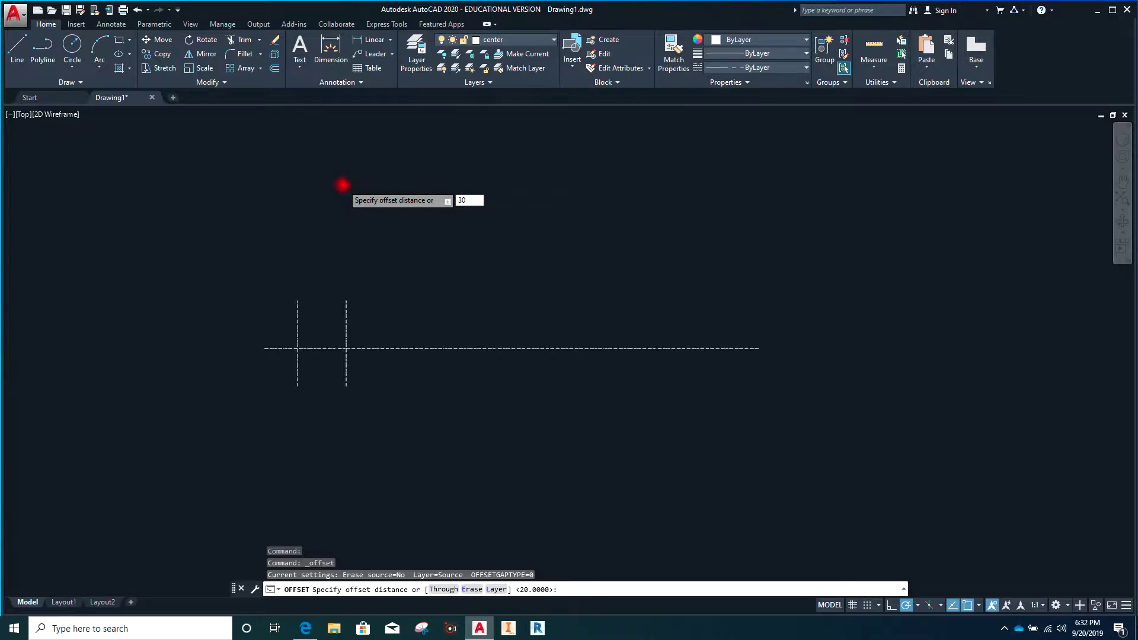
{"action": "key", "text": "Return"}
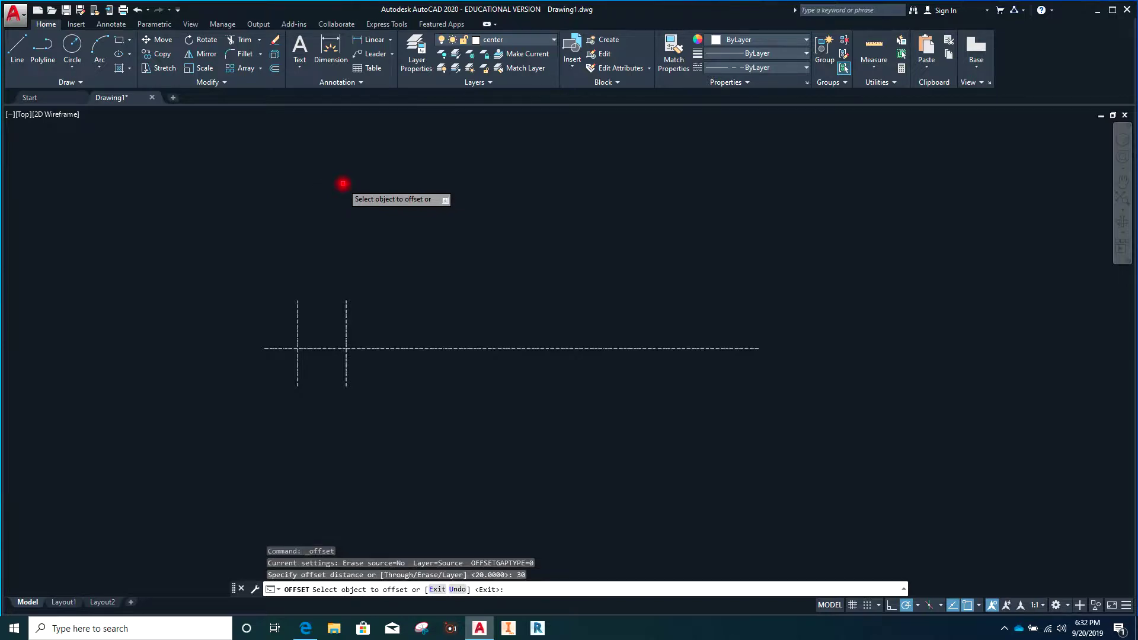
{"action": "left_click", "coordinate": [347, 321]}
{"action": "left_click", "coordinate": [371, 324]}
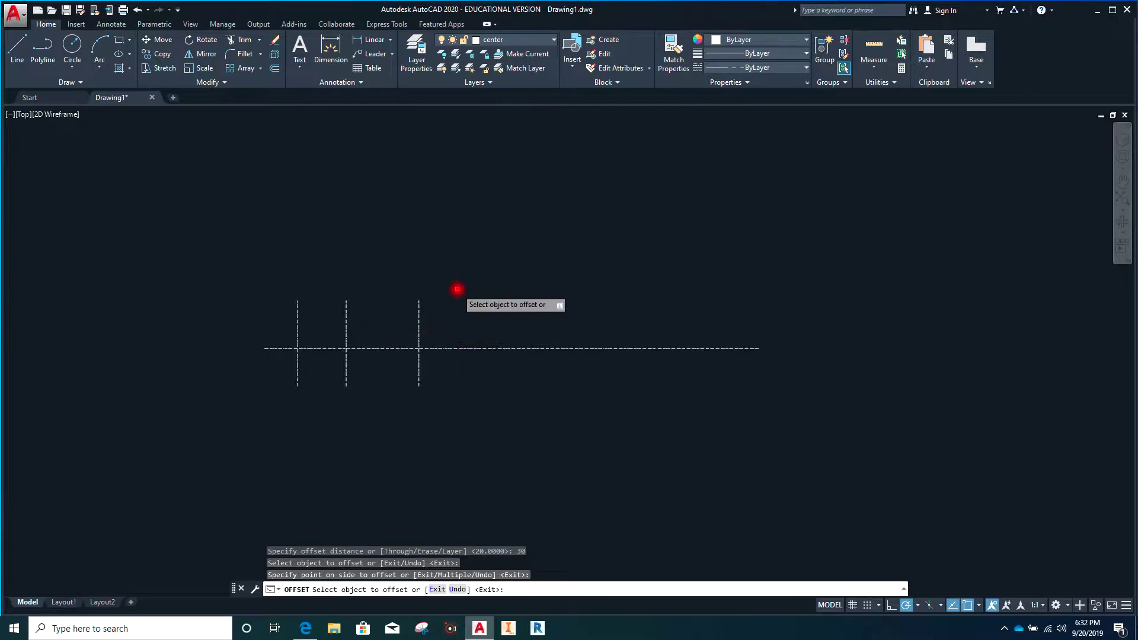
- Offset the third vertical centerline 32.5 units to the right
{"action": "left_click", "coordinate": [275, 69]}
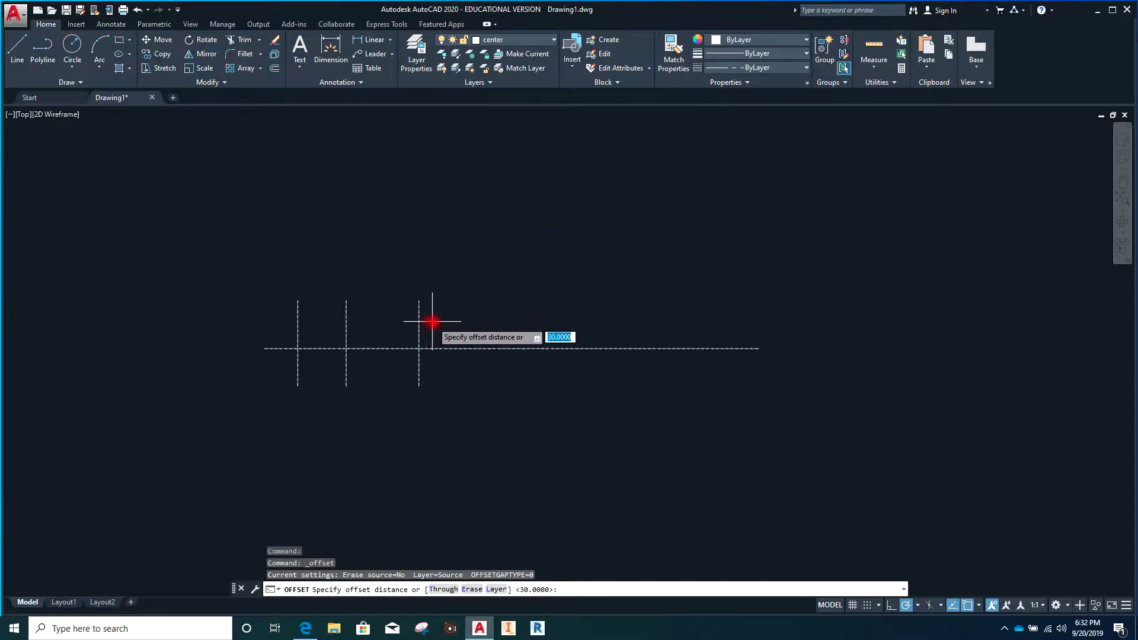
{"action": "type", "text": "32.5"}
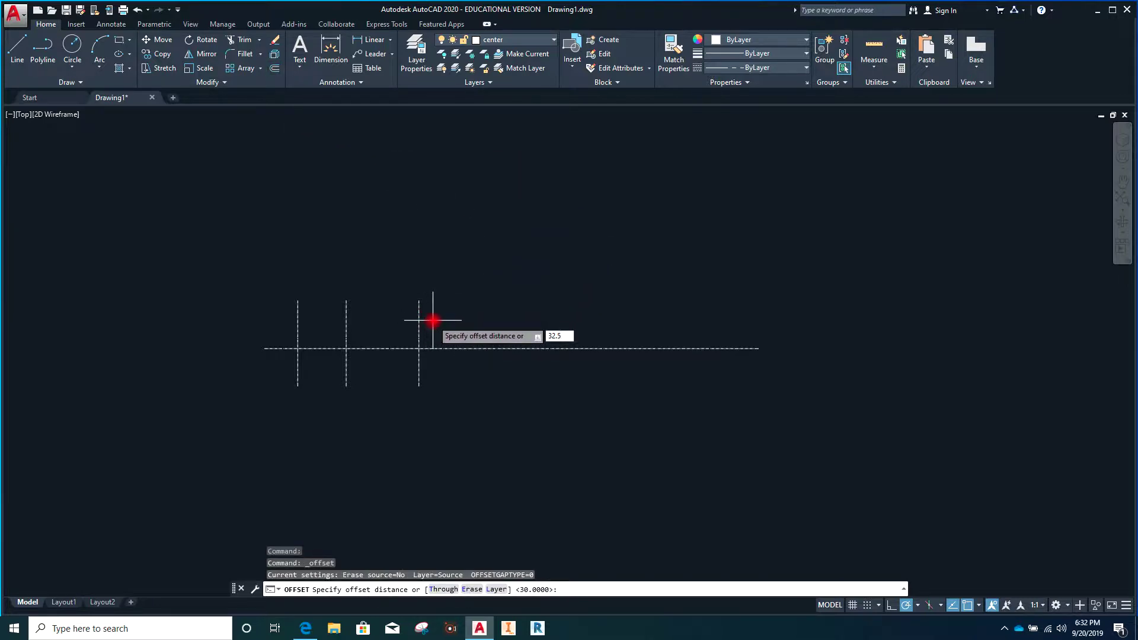
{"action": "key", "text": "Return"}
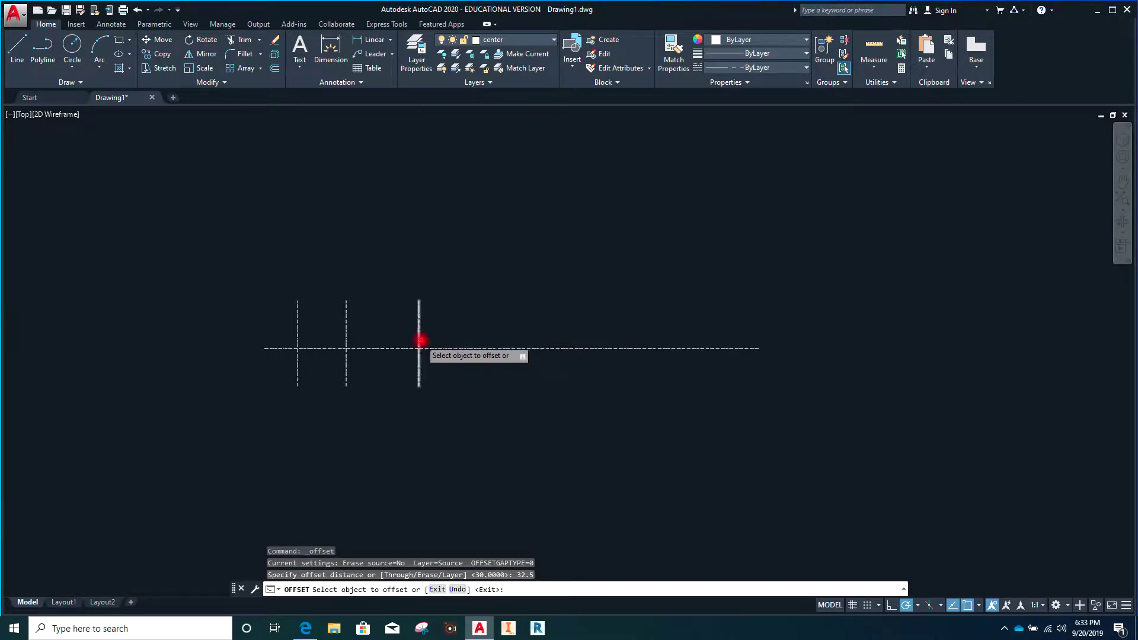
{"action": "left_click", "coordinate": [419, 337]}
{"action": "left_click", "coordinate": [449, 336]}
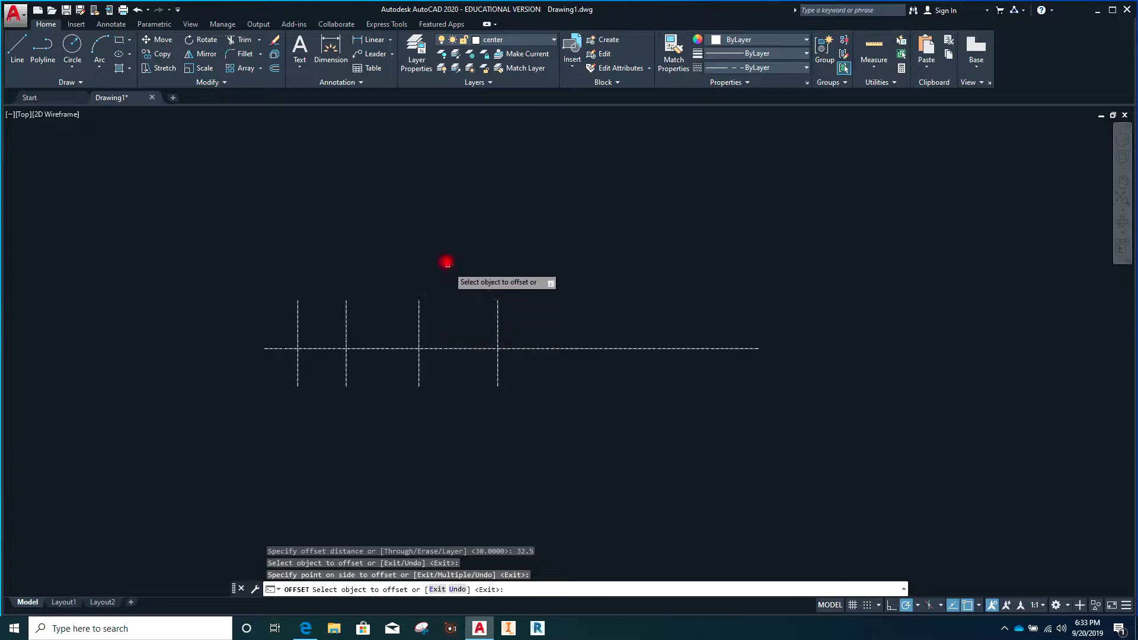
- Offset the third vertical centerline from the left 15 units to the left
{"action": "left_click", "coordinate": [274, 68]}
{"action": "type", "text": "15"}
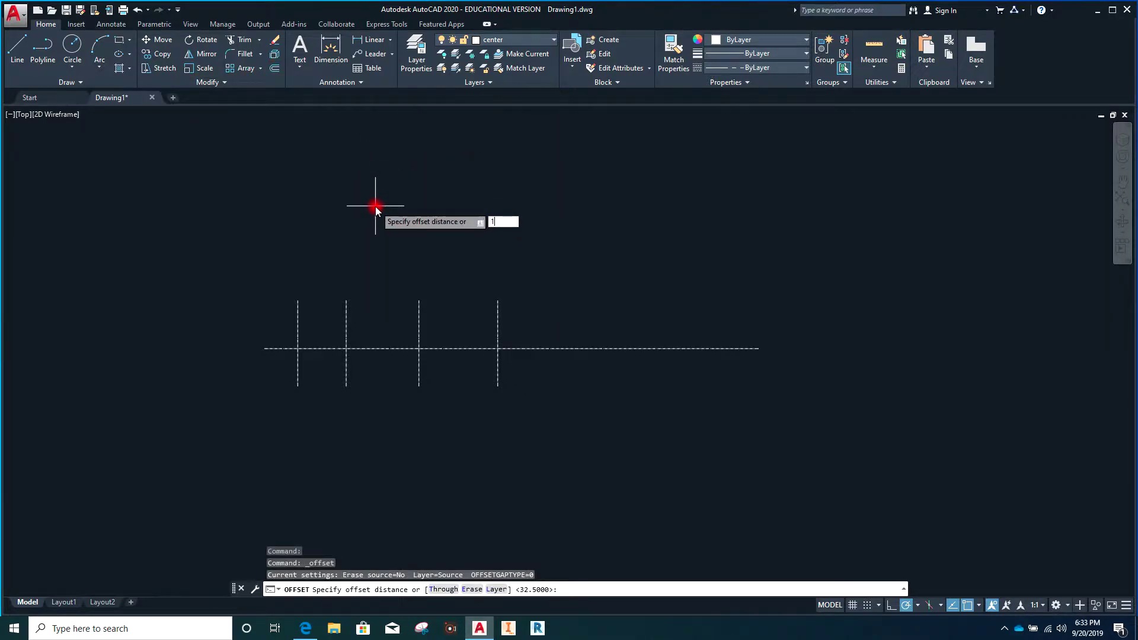
{"action": "key", "text": "Return"}
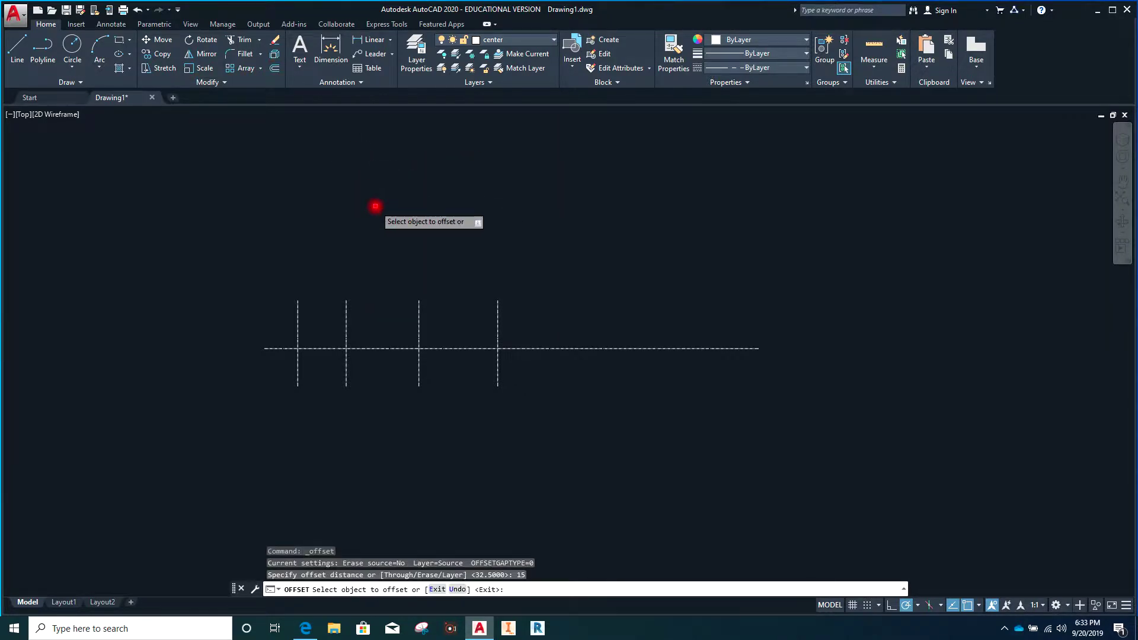
{"action": "left_click", "coordinate": [419, 323]}
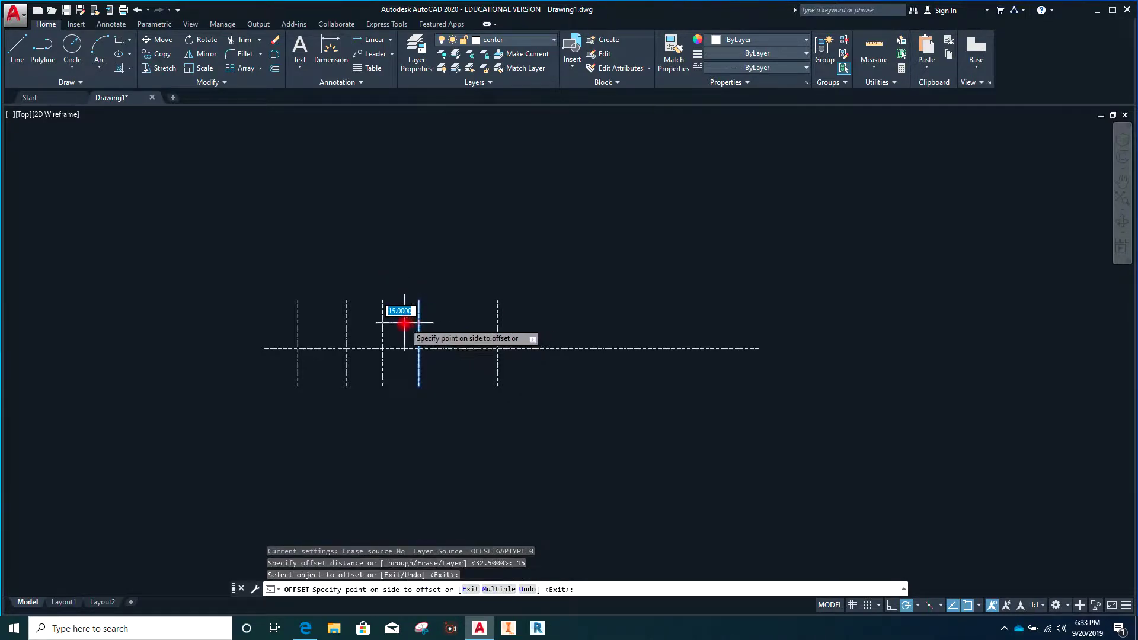
{"action": "left_click", "coordinate": [405, 322]}
{"action": "key", "text": "Escape"}
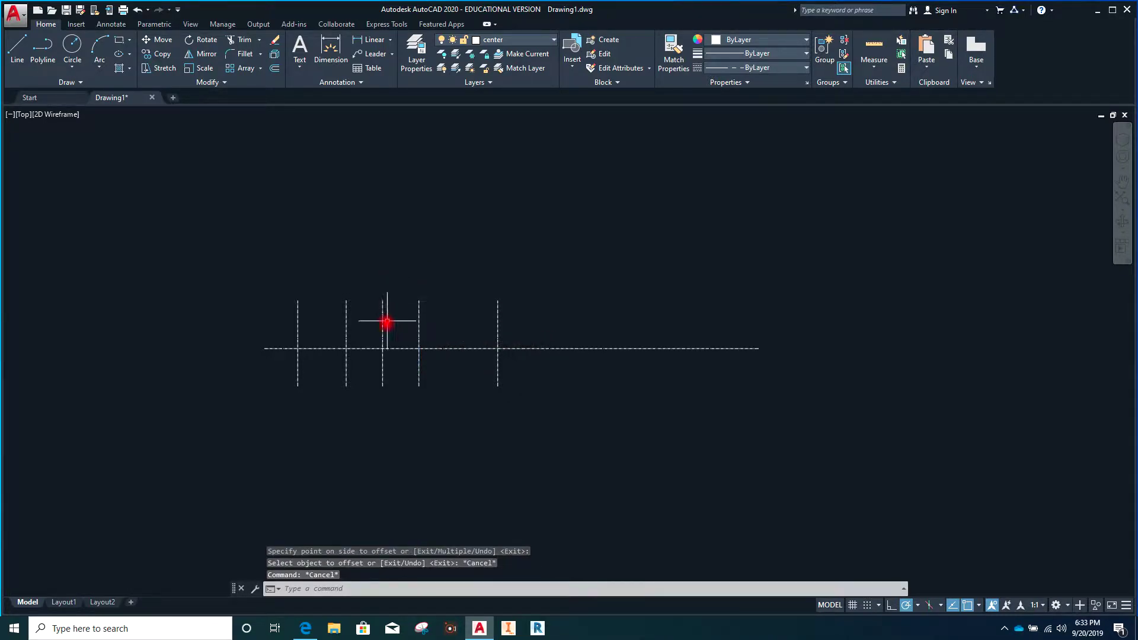
{"action": "key", "text": "Escape"}
- Stretch the upper end of the new vertical centerline straight up, making the line about 67 units long
{"action": "left_click", "coordinate": [385, 304]}
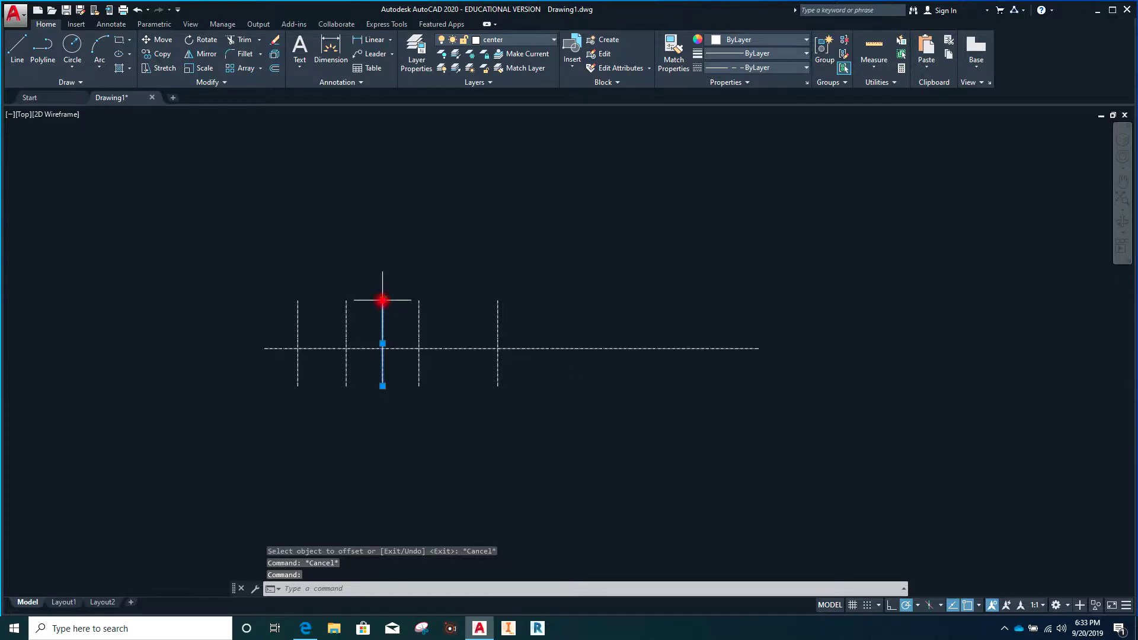
{"action": "left_click", "coordinate": [383, 301]}
{"action": "left_click", "coordinate": [383, 222]}
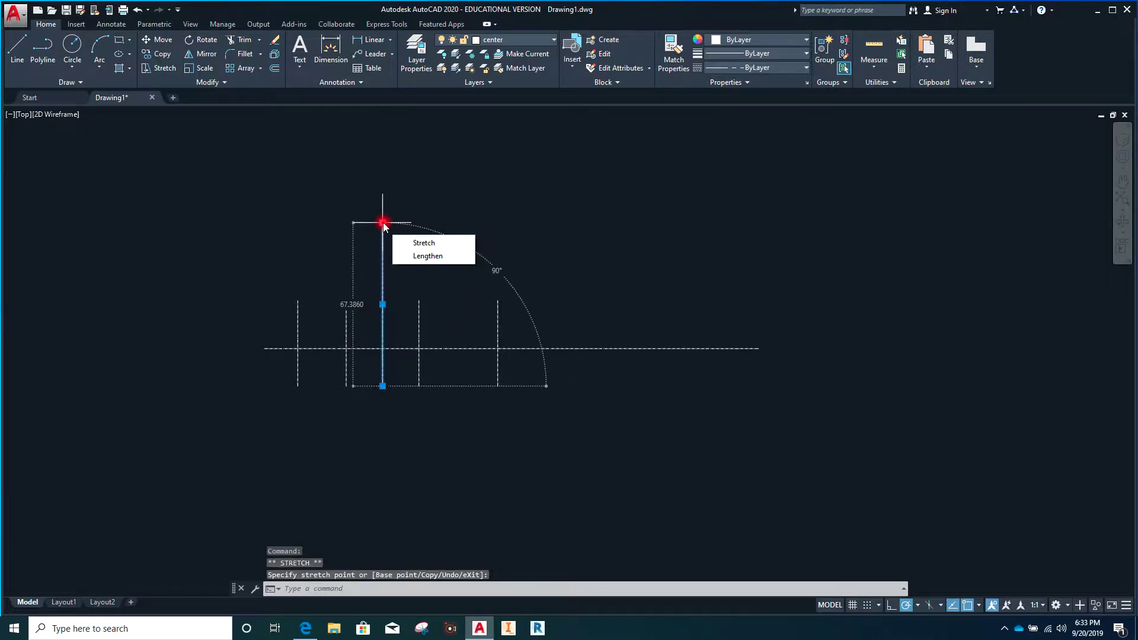
{"action": "key", "text": "Escape"}
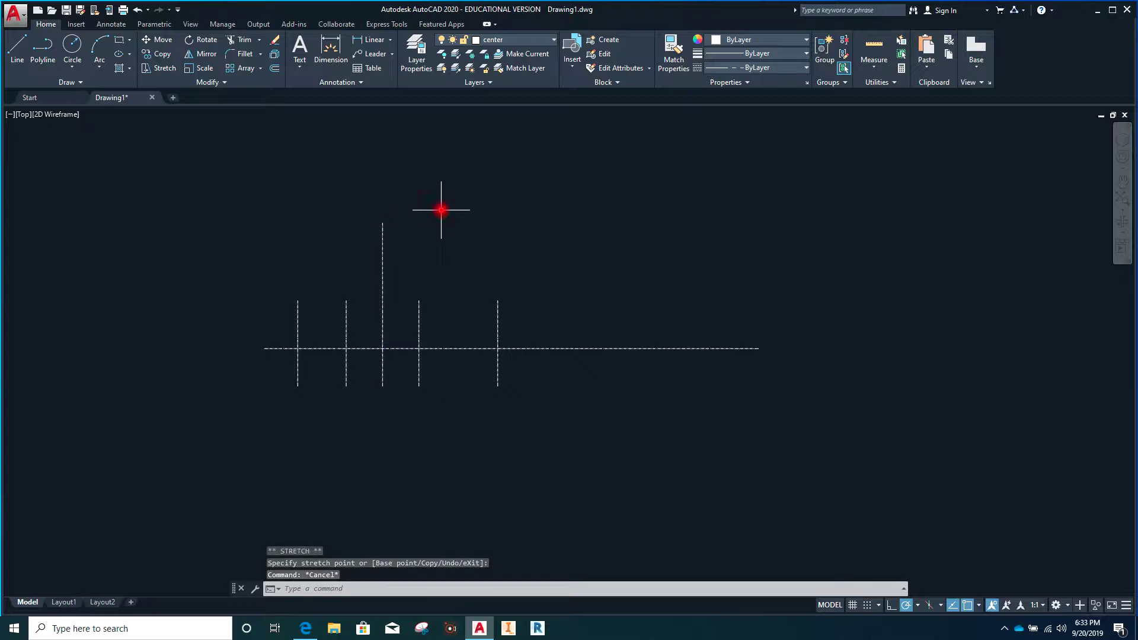
- Offset the horizontal centerline 35 units upward
{"action": "left_click", "coordinate": [275, 69]}
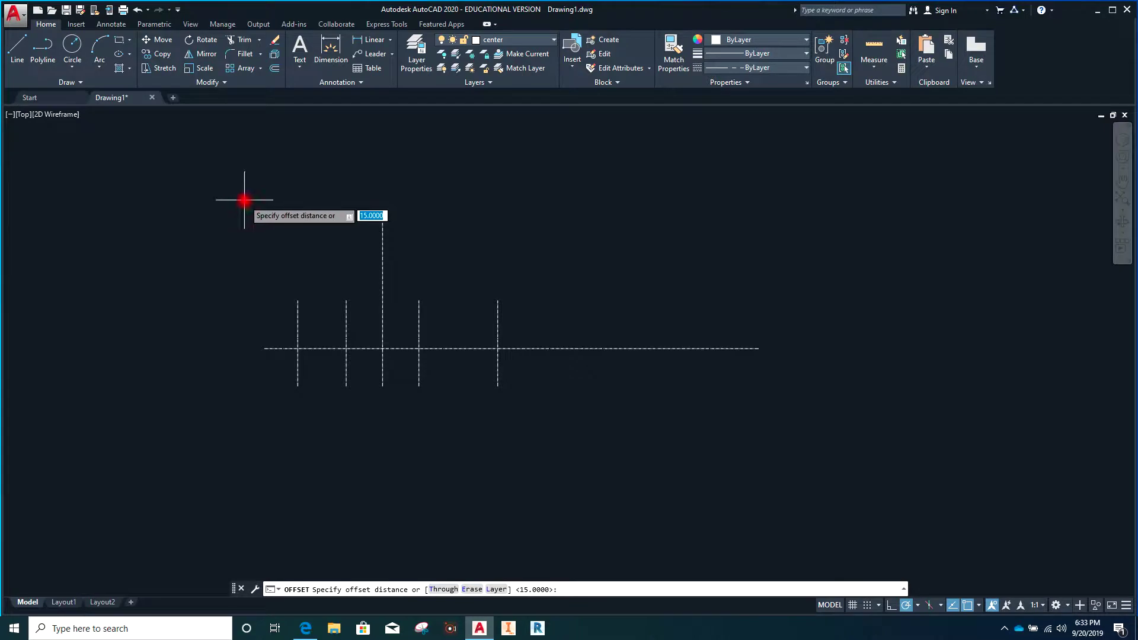
{"action": "type", "text": "35"}
{"action": "key", "text": "Return"}
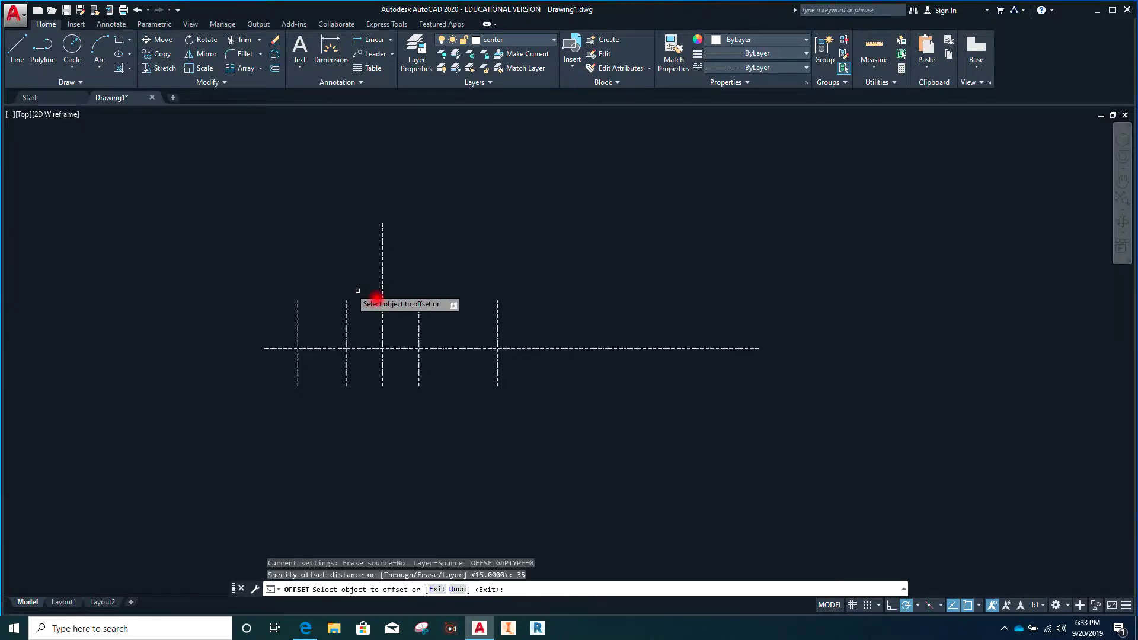
{"action": "left_click", "coordinate": [465, 346]}
{"action": "left_click", "coordinate": [461, 333]}
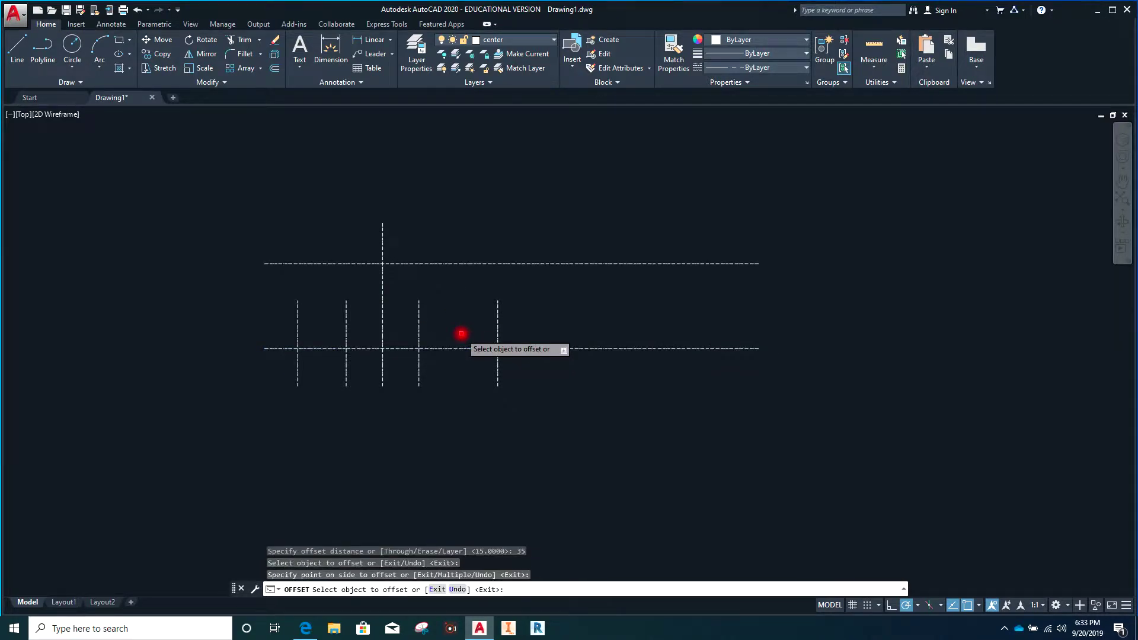
{"action": "key", "text": "Escape"}
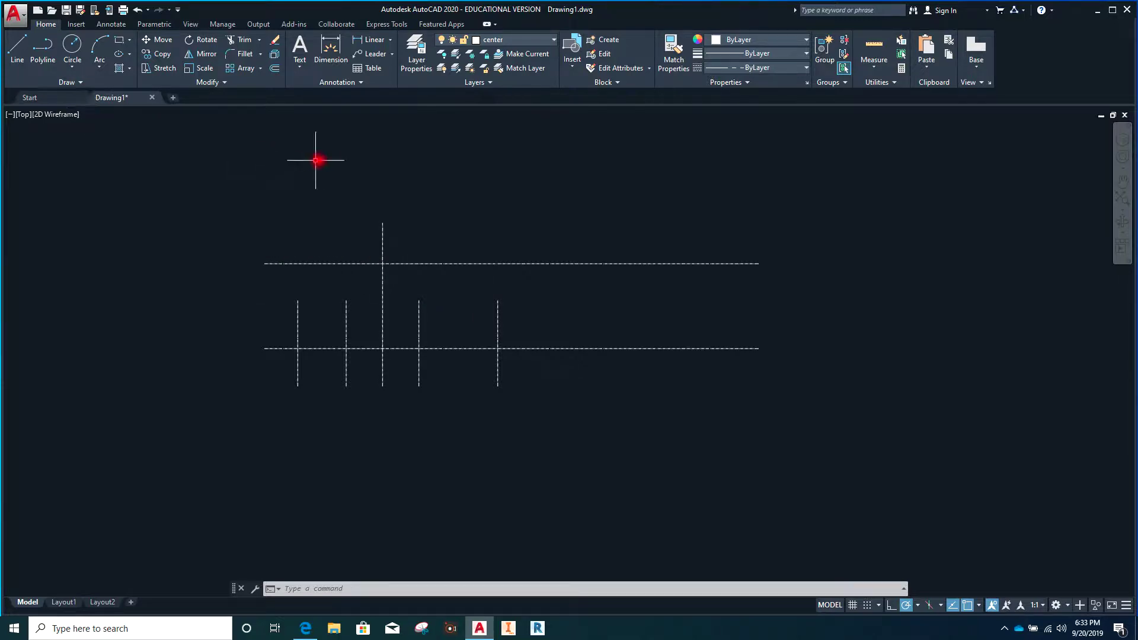
- Make layer 0 current and draw a circle of diameter 10 where the upper horizontal centerline crosses the tall vertical centerline
{"action": "left_click", "coordinate": [554, 40]}
{"action": "left_click", "coordinate": [533, 52]}
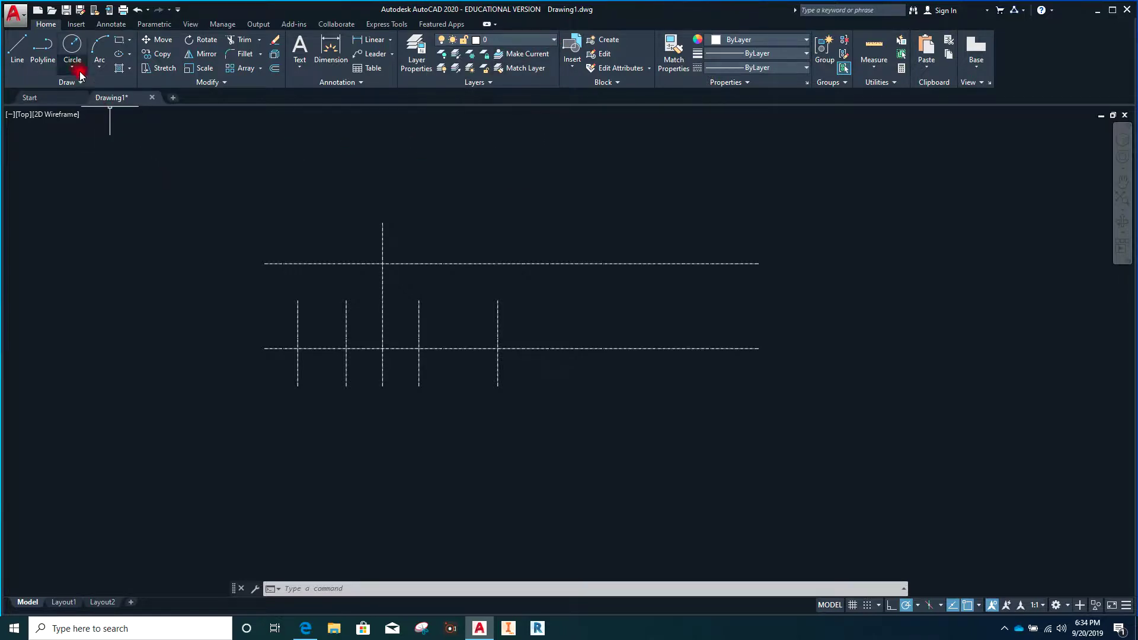
{"action": "left_click", "coordinate": [70, 50]}
{"action": "left_click", "coordinate": [72, 67]}
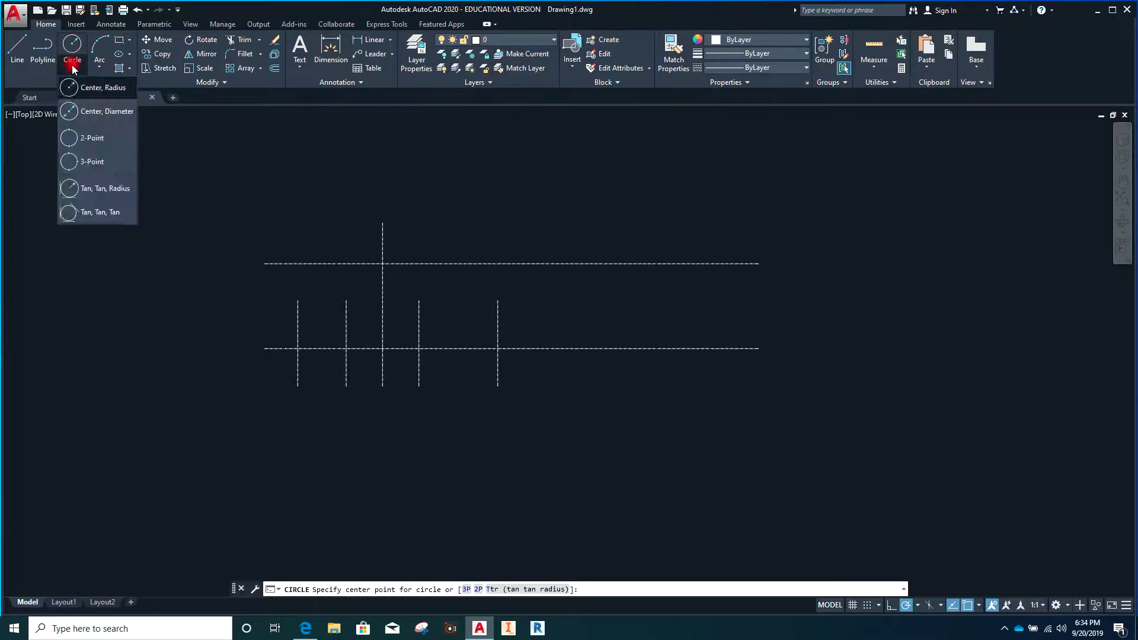
{"action": "left_click", "coordinate": [102, 90]}
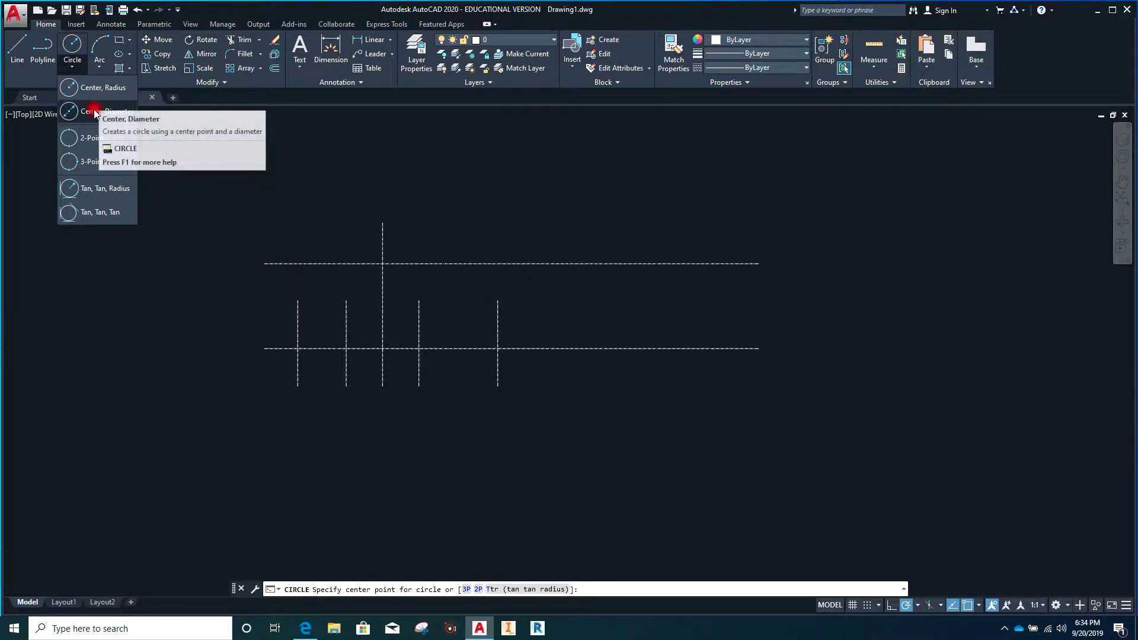
{"action": "left_click", "coordinate": [95, 89]}
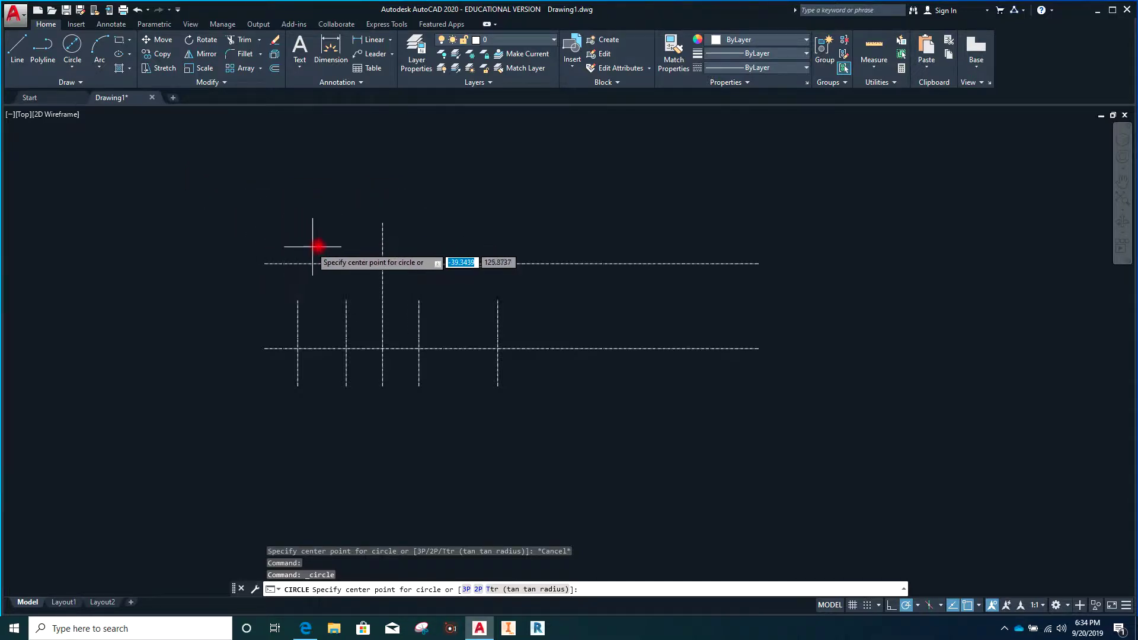
{"action": "left_click", "coordinate": [382, 263]}
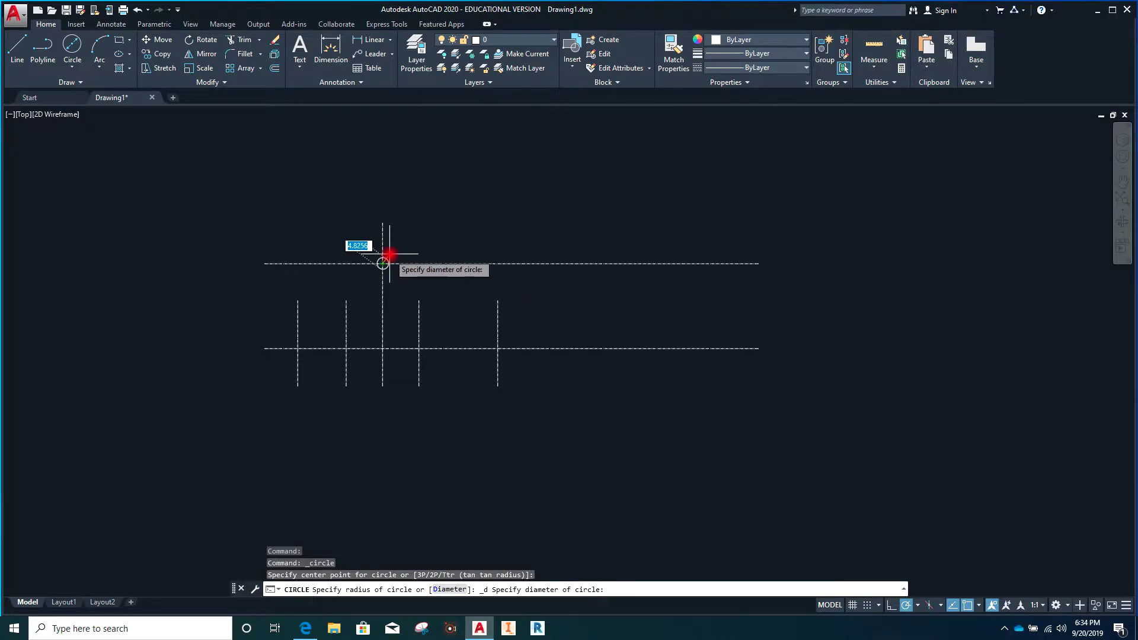
{"action": "type", "text": "10"}
{"action": "key", "text": "Return"}
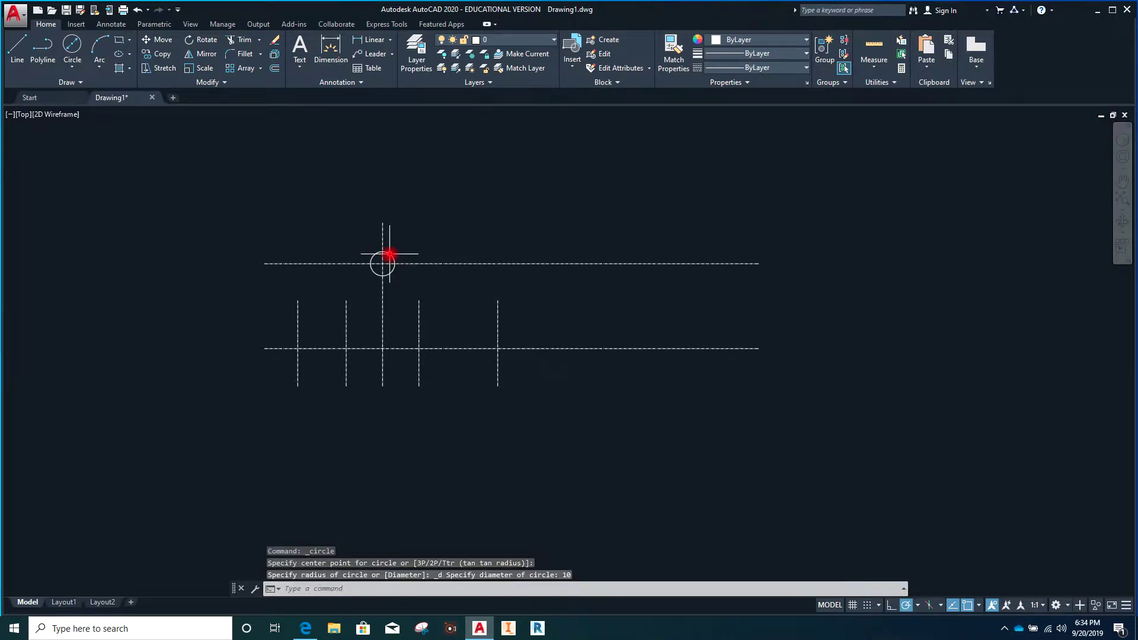
- Draw a concentric circle of radius 10 around the small circle on the upper centerline
{"action": "key", "text": "Return"}
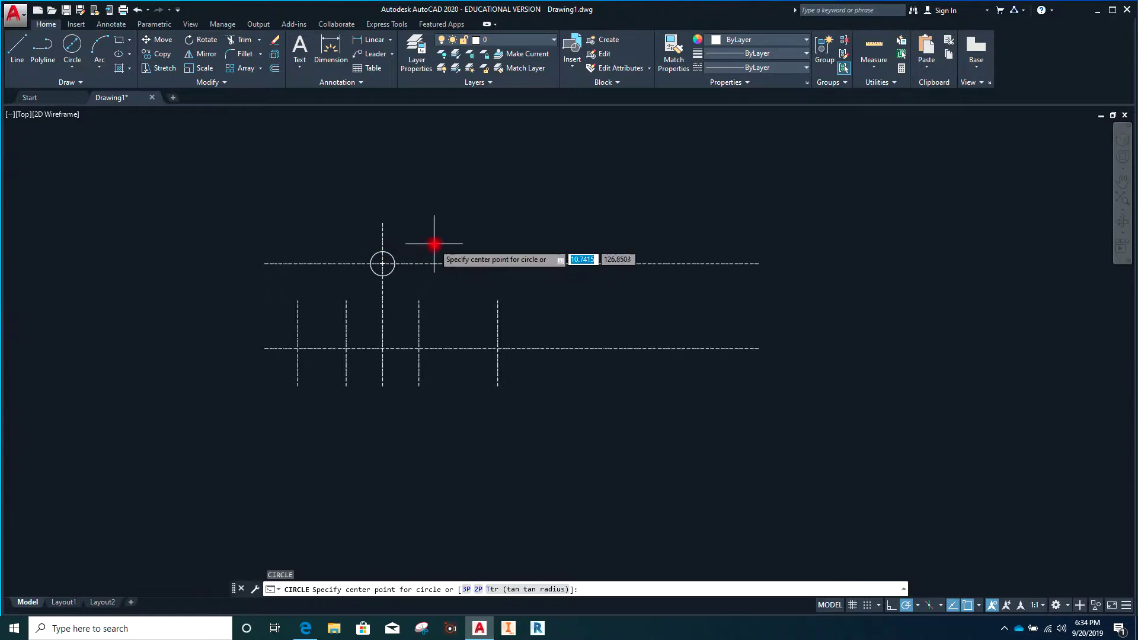
{"action": "left_click", "coordinate": [382, 264]}
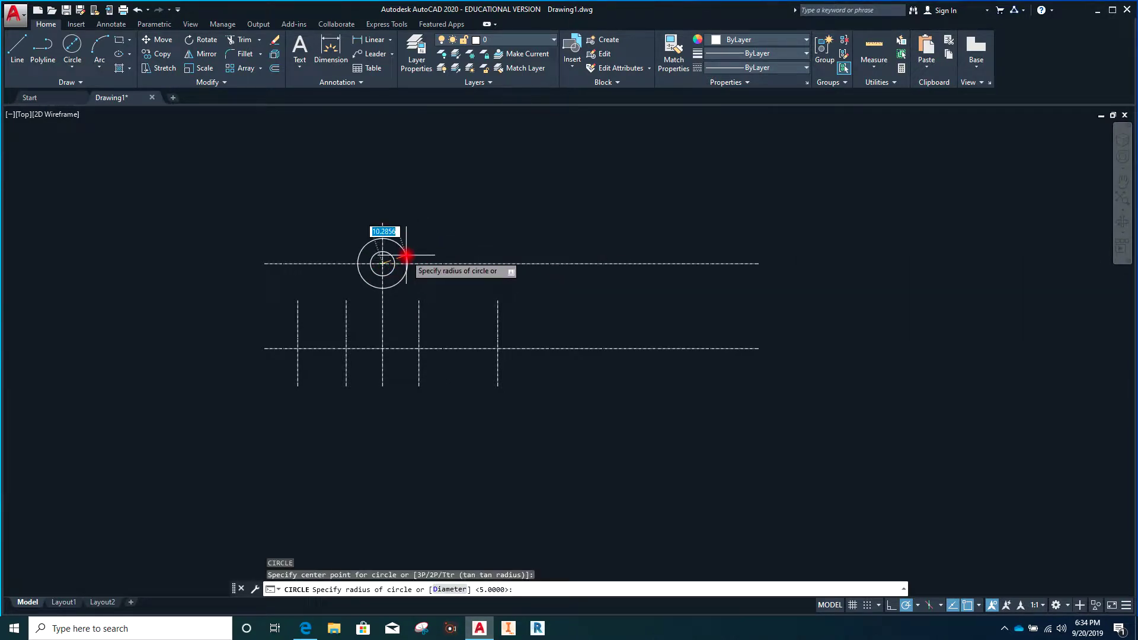
{"action": "type", "text": "20"}
{"action": "key", "text": "Return"}
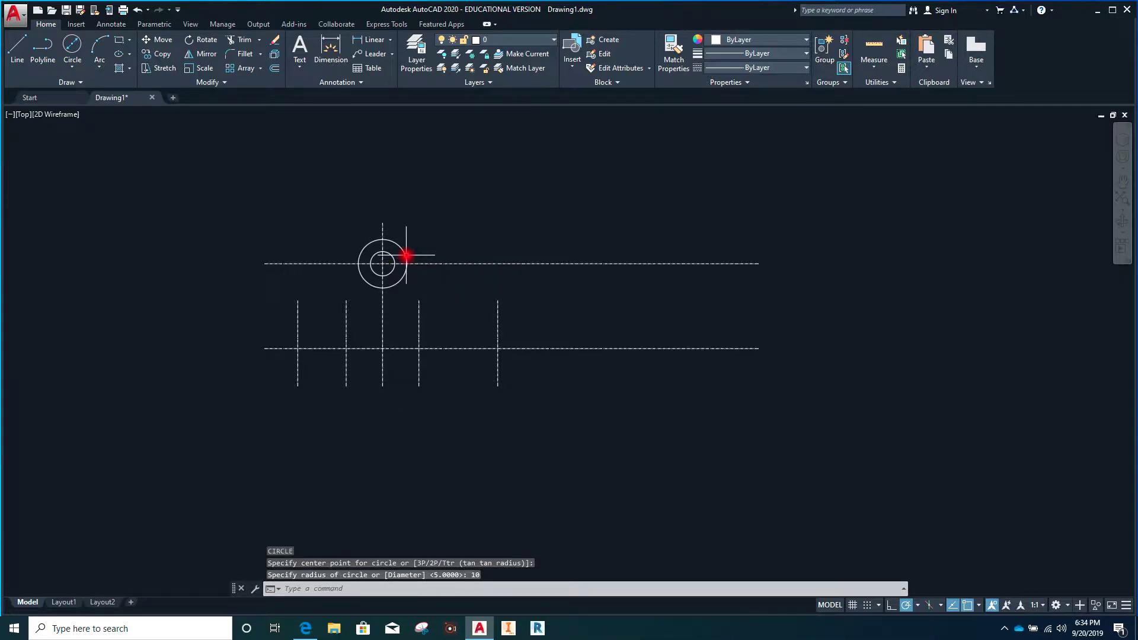
- Draw a circle of radius 10 where the lower horizontal centerline crosses the vertical centerline just right of the tall one
{"action": "key", "text": "Return"}
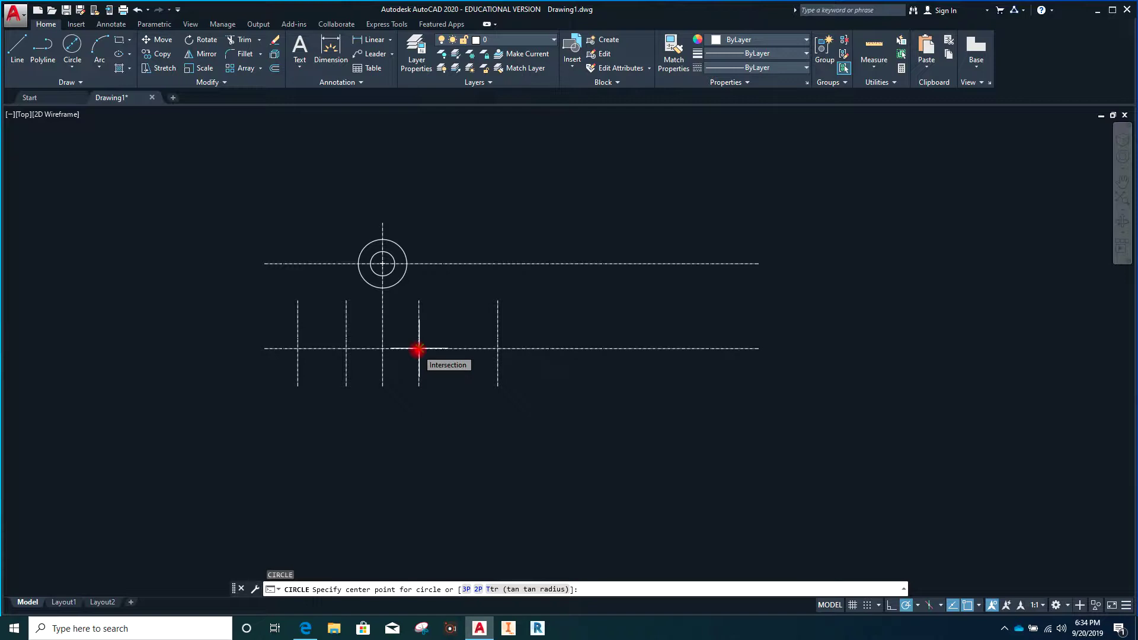
{"action": "left_click", "coordinate": [418, 348]}
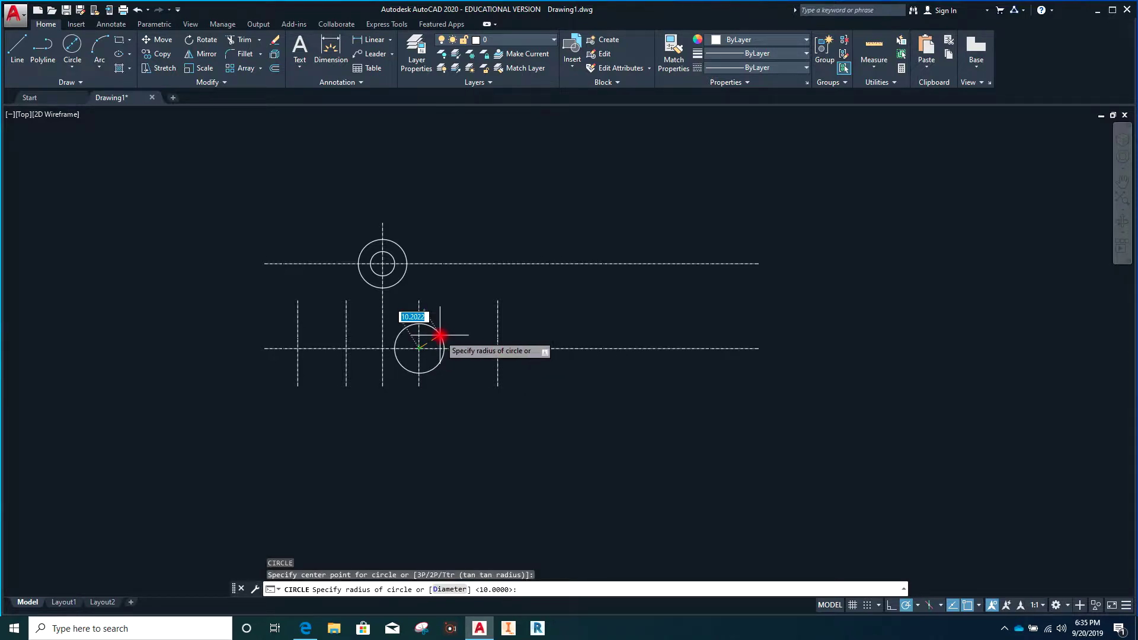
{"action": "type", "text": "40"}
{"action": "key", "text": "Return"}
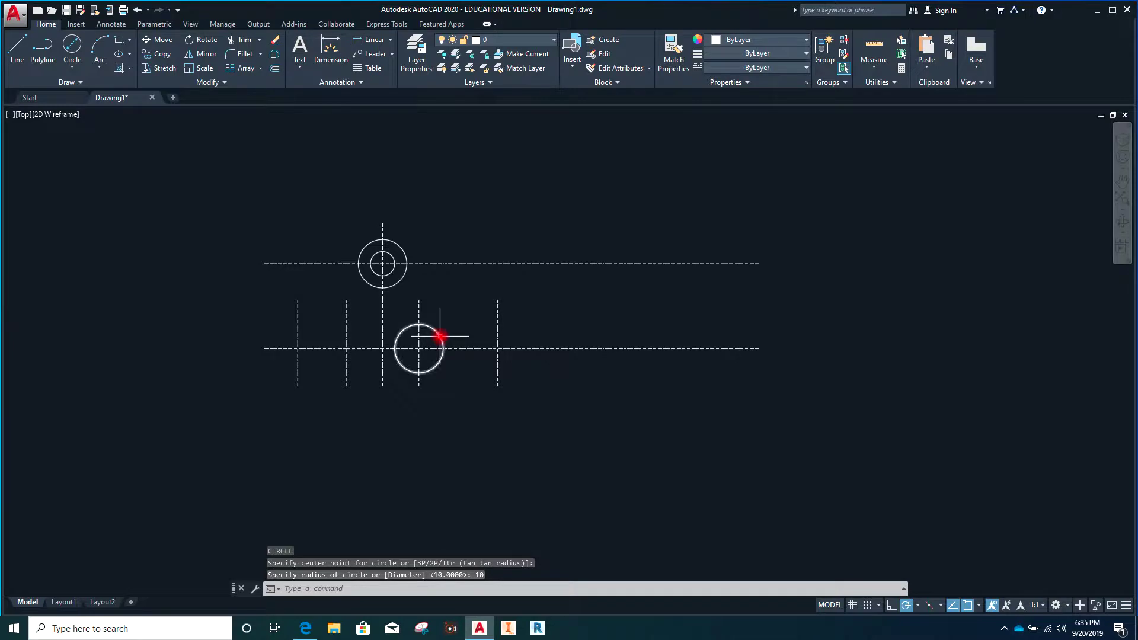
- Draw a concentric circle of radius 15 around the radius 10 circle on the lower centerline
{"action": "key", "text": "Return"}
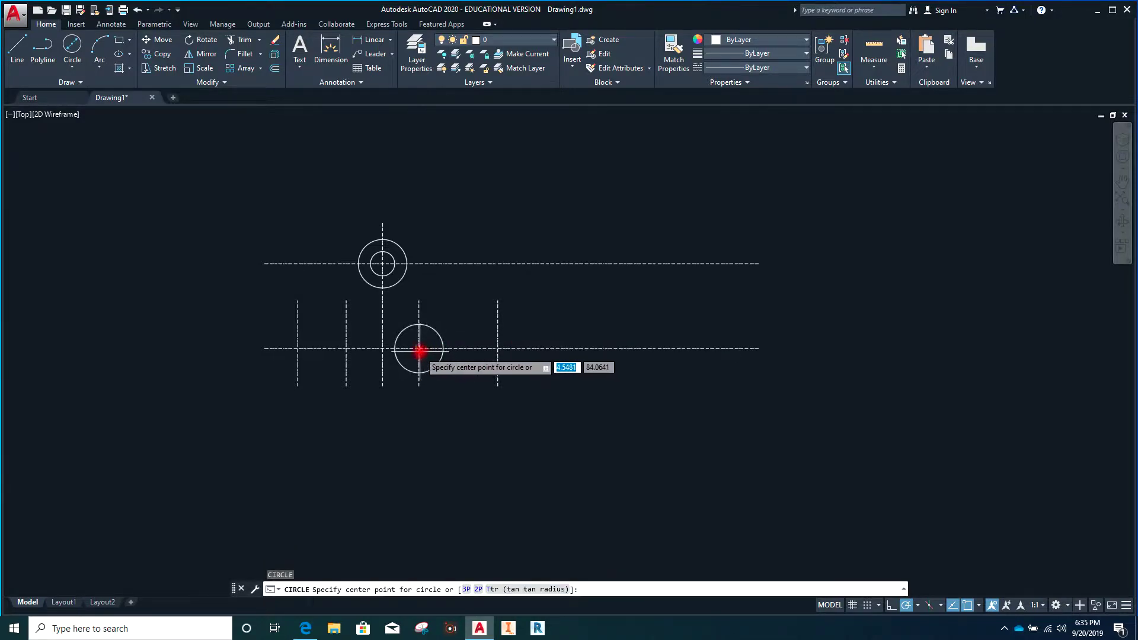
{"action": "left_click", "coordinate": [419, 349]}
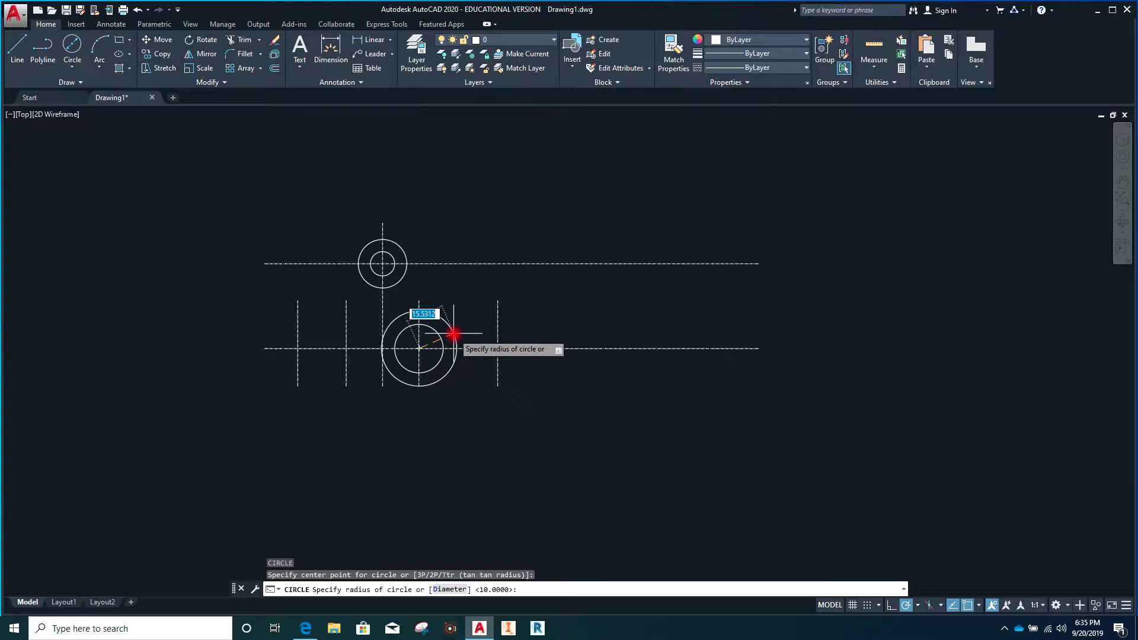
{"action": "type", "text": "15"}
{"action": "key", "text": "Return"}
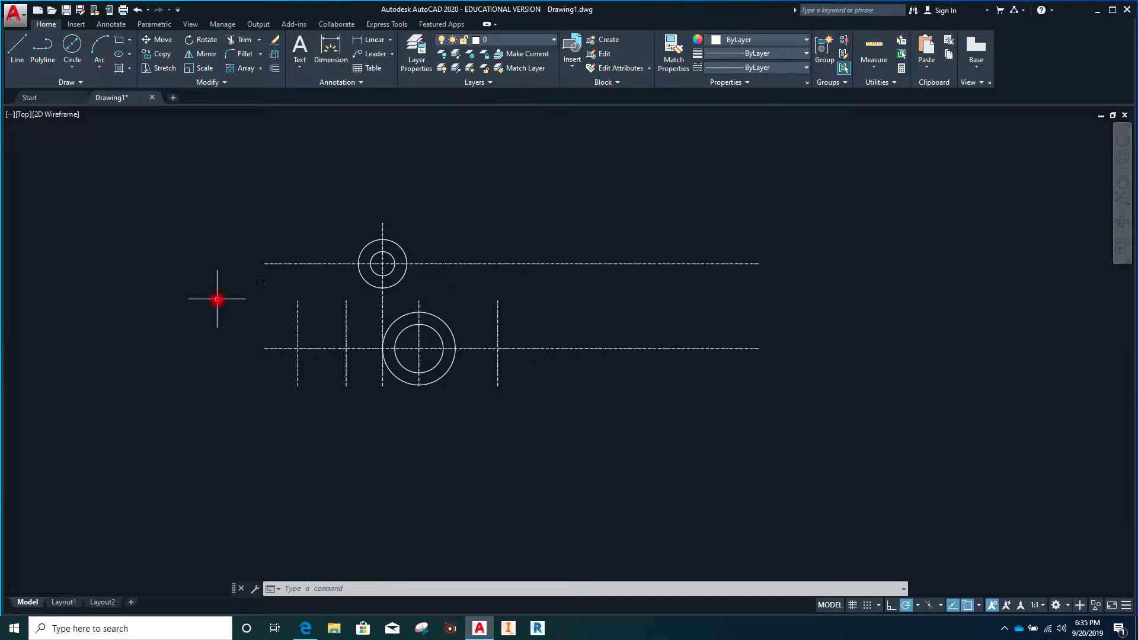
- Draw a circle of radius 5 where the leftmost vertical centerline crosses the lower horizontal centerline
{"action": "type", "text": "c"}
{"action": "key", "text": "Return"}
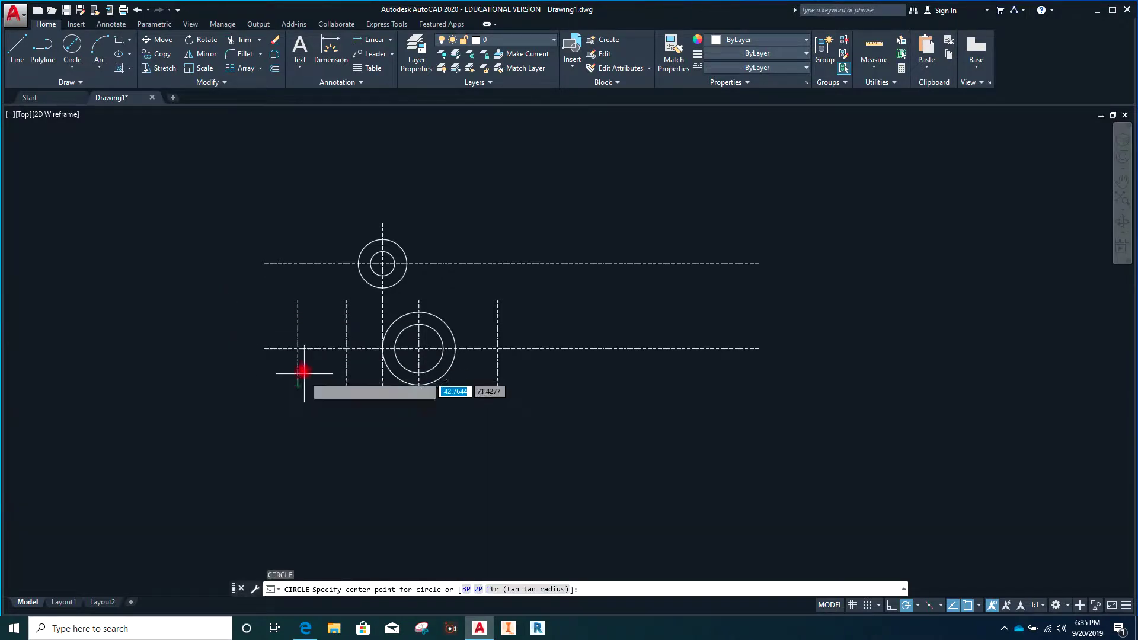
{"action": "left_click", "coordinate": [298, 348]}
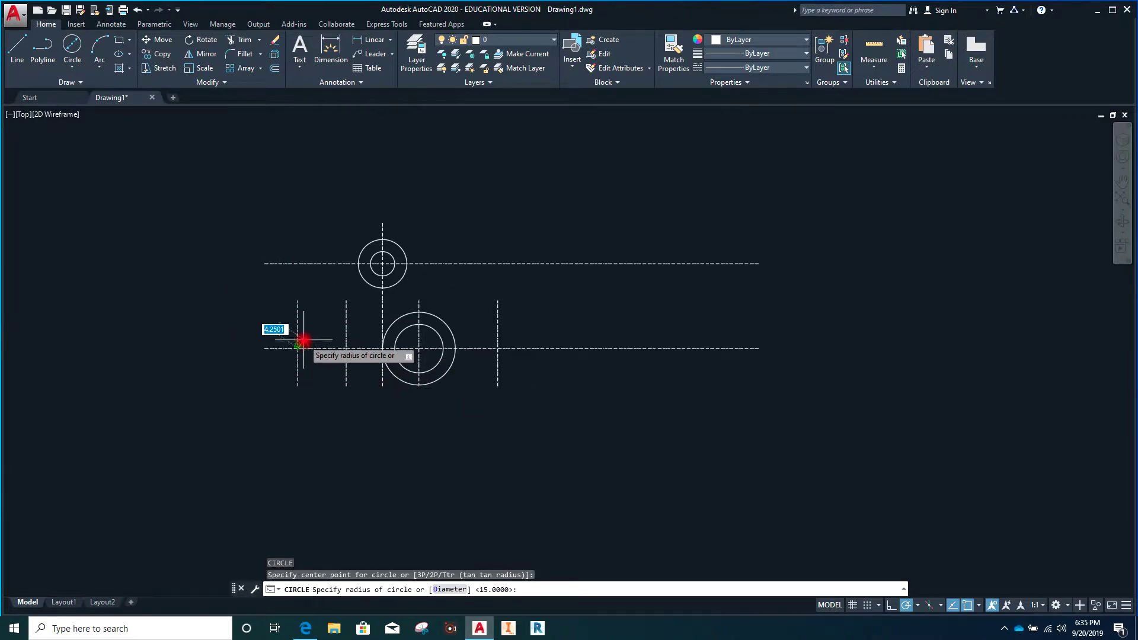
{"action": "left_click", "coordinate": [302, 338]}
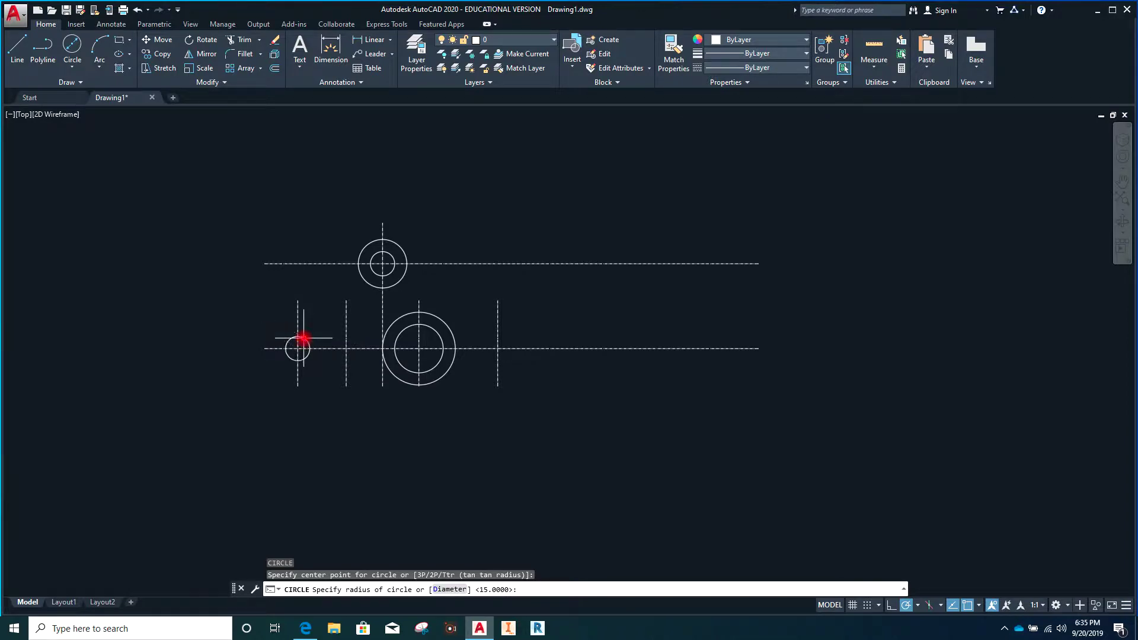
{"action": "type", "text": "5"}
{"action": "key", "text": "Return"}
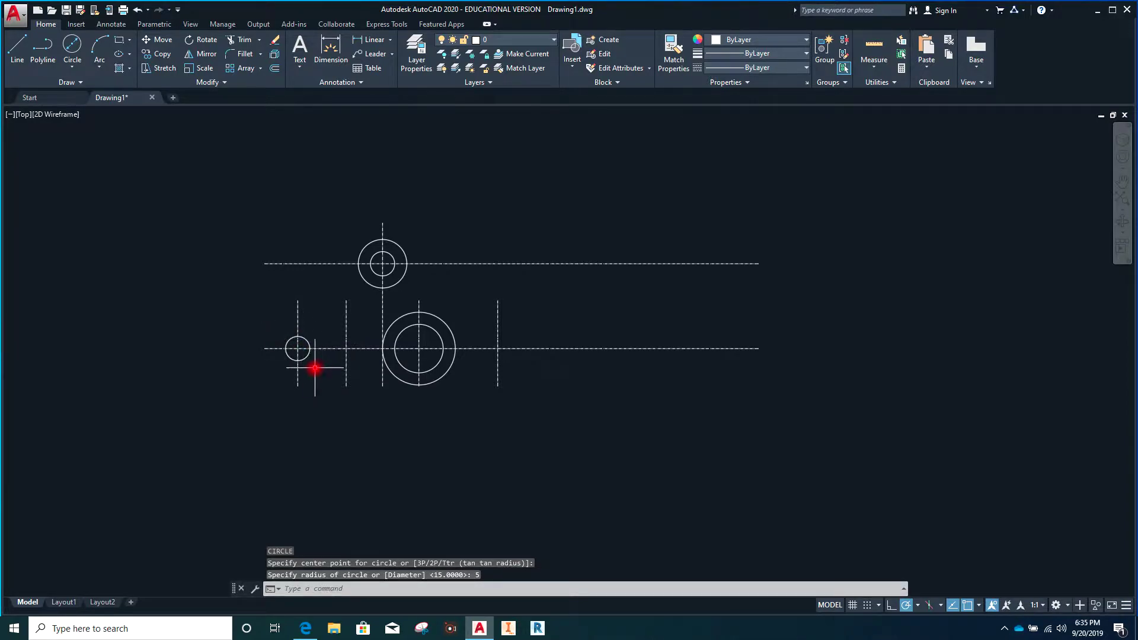
- Draw a concentric circle of radius 10 around the small circle on the leftmost vertical centerline
{"action": "key", "text": "Return"}
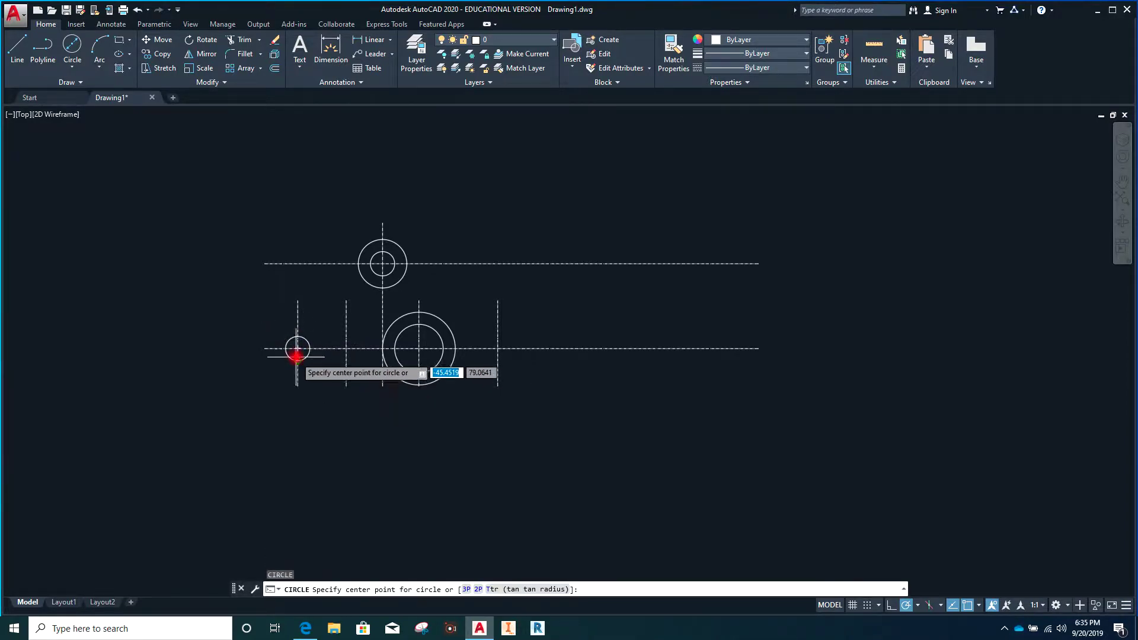
{"action": "left_click", "coordinate": [297, 347]}
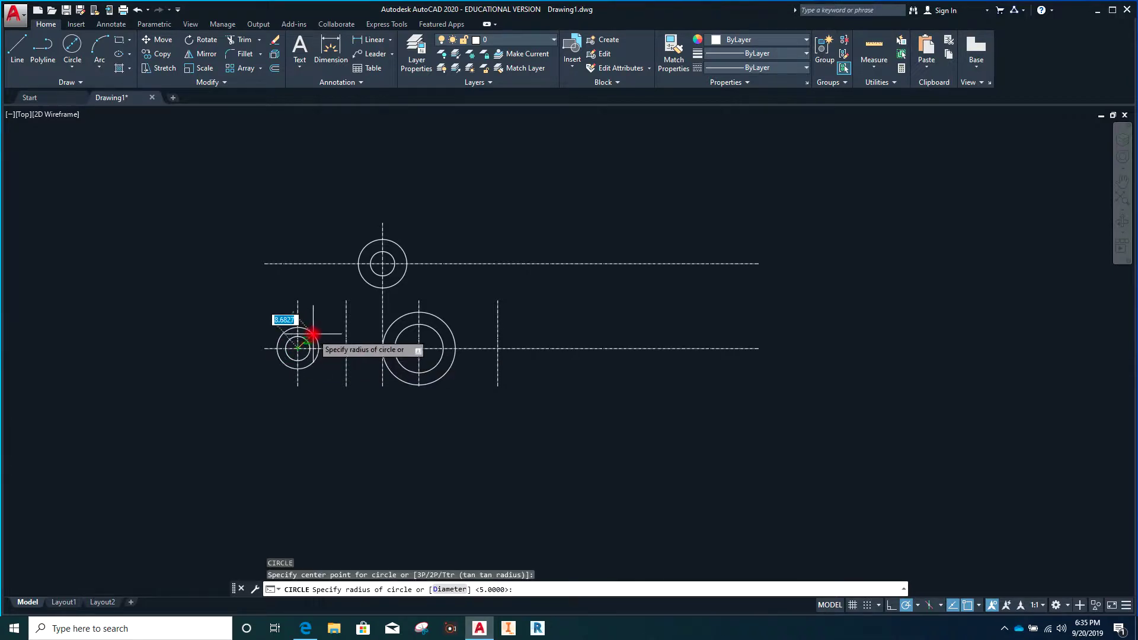
{"action": "type", "text": "10"}
{"action": "key", "text": "Return"}
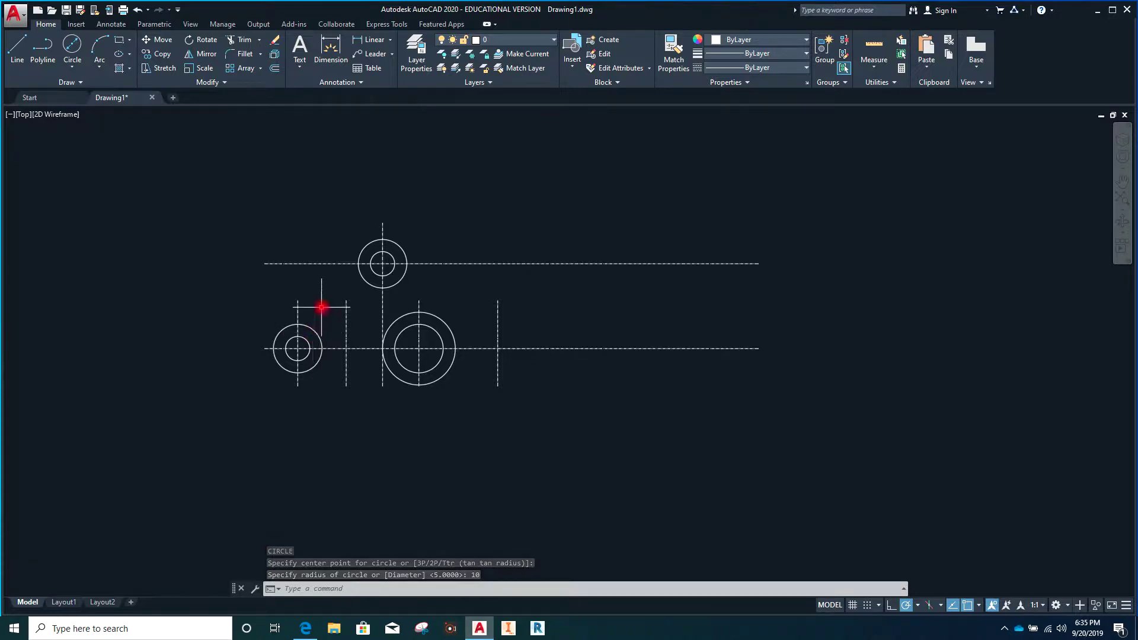
{"action": "key", "text": "Escape"}
{"action": "key", "text": "Escape"}
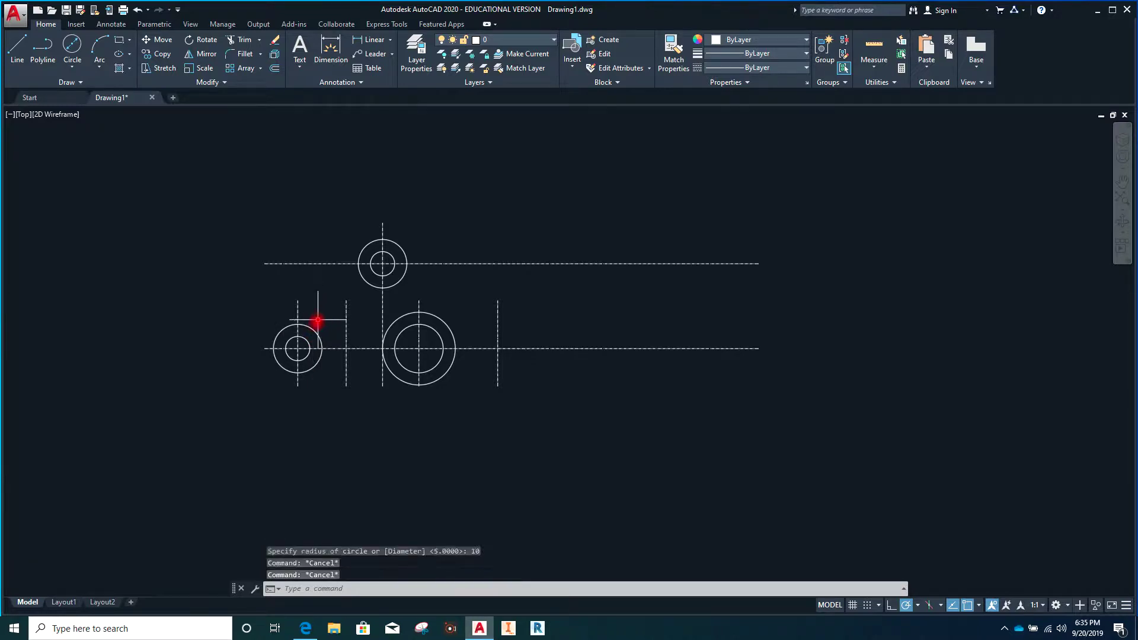
- Copy the leftmost pair of concentric circles from their center to where the adjacent vertical centerline crosses the lower horizontal centerline
{"action": "left_click", "coordinate": [308, 326]}
{"action": "left_click", "coordinate": [307, 337]}
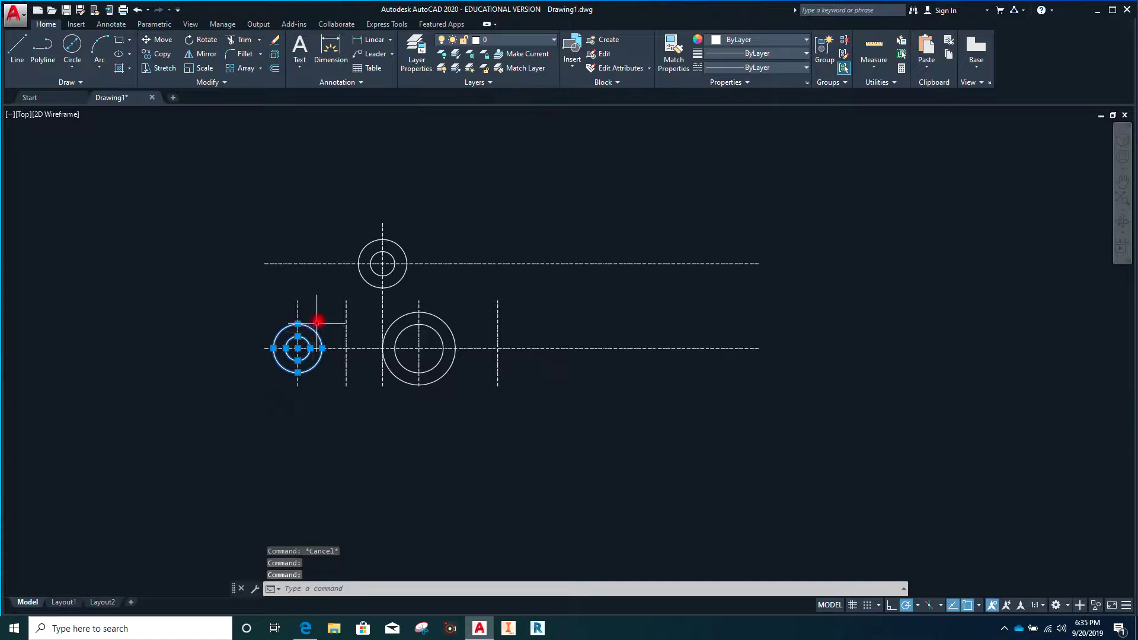
{"action": "left_click", "coordinate": [159, 53]}
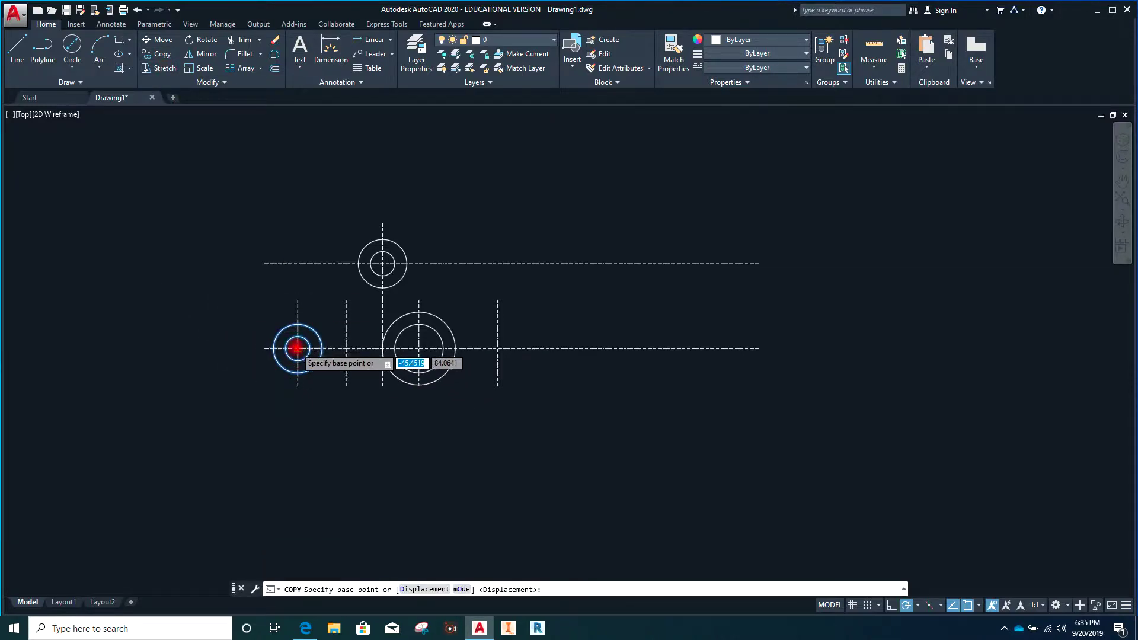
{"action": "left_click", "coordinate": [298, 348]}
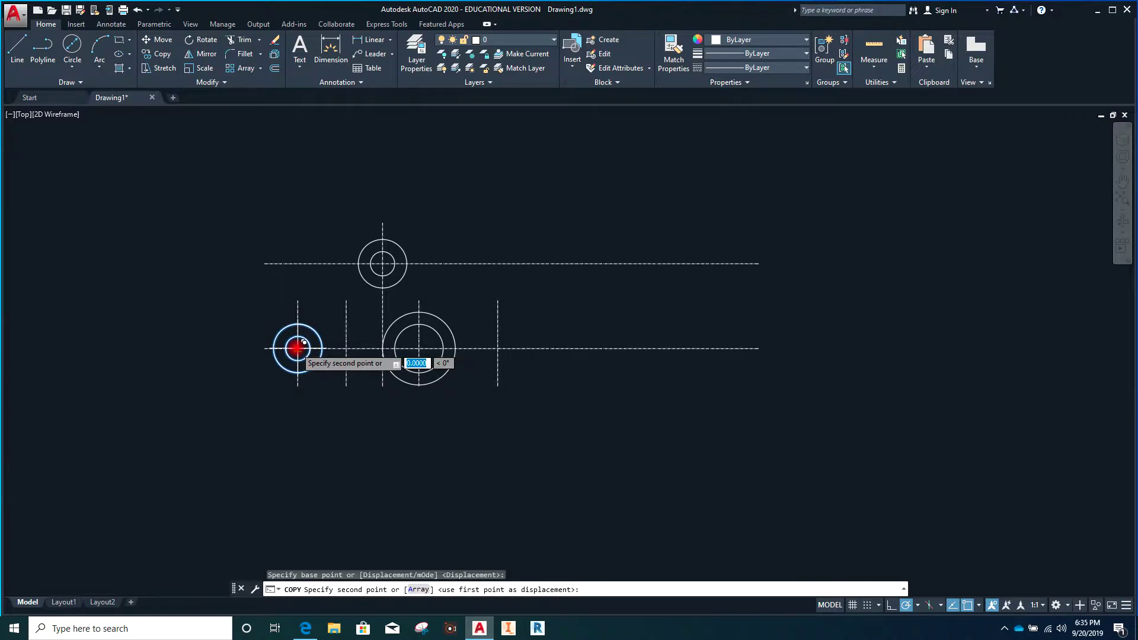
{"action": "left_click", "coordinate": [346, 349]}
{"action": "key", "text": "Escape"}
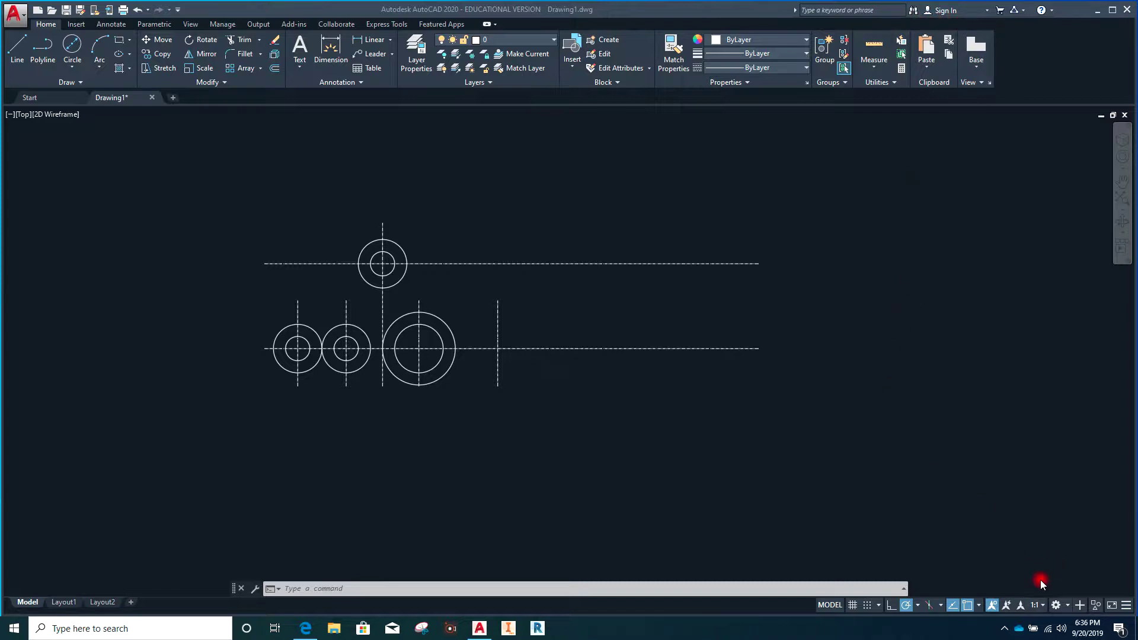
- Check which object snap modes are enabled
{"action": "left_click", "coordinate": [977, 606]}
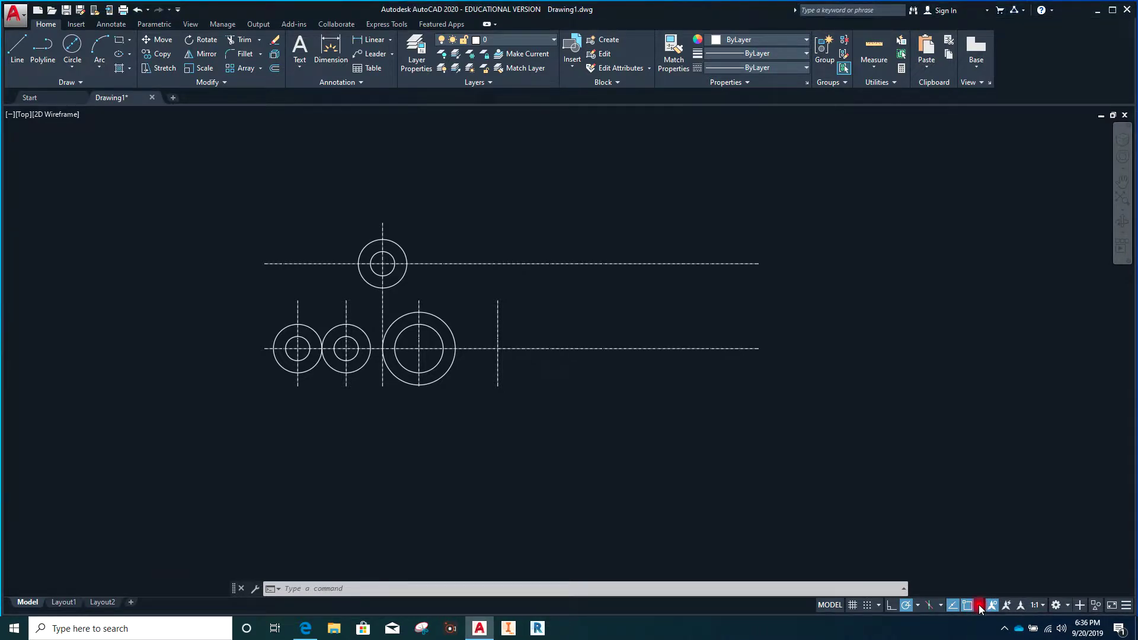
{"action": "left_click", "coordinate": [979, 604]}
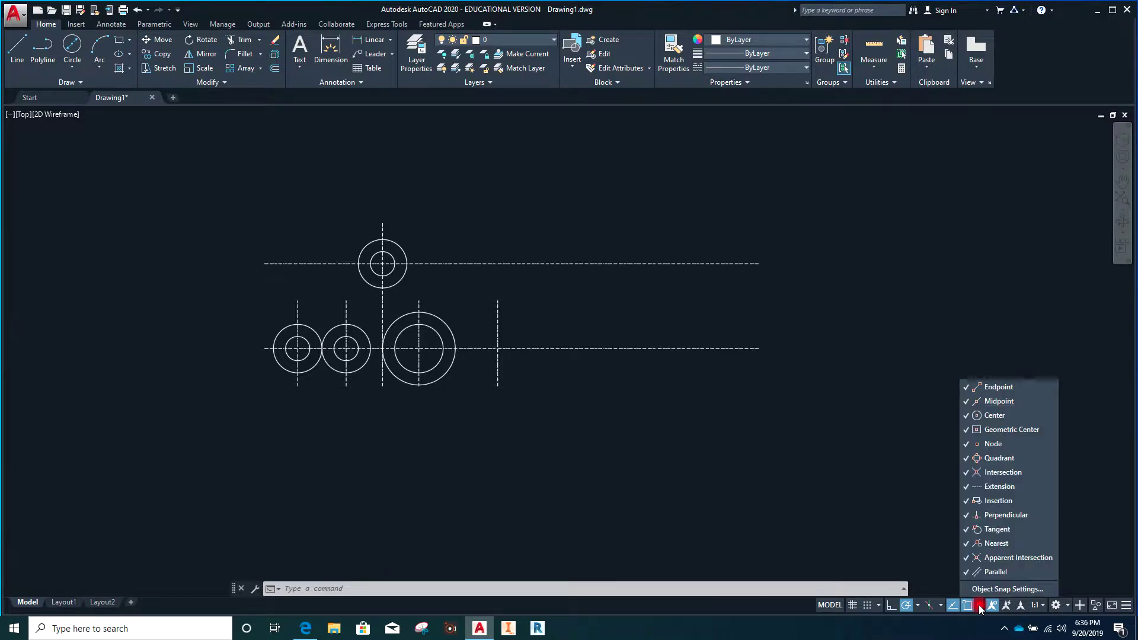
{"action": "left_click", "coordinate": [882, 493]}
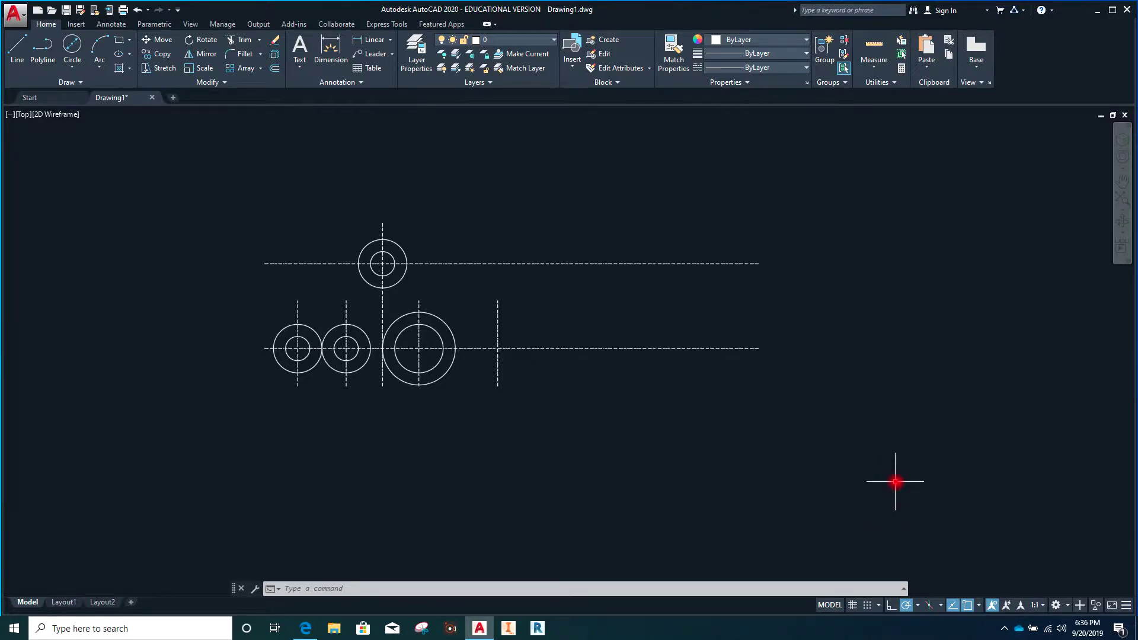
- Draw horizontal lines joining the top quadrants of the two leftmost outer circles and of their inner circles
{"action": "left_click", "coordinate": [18, 49]}
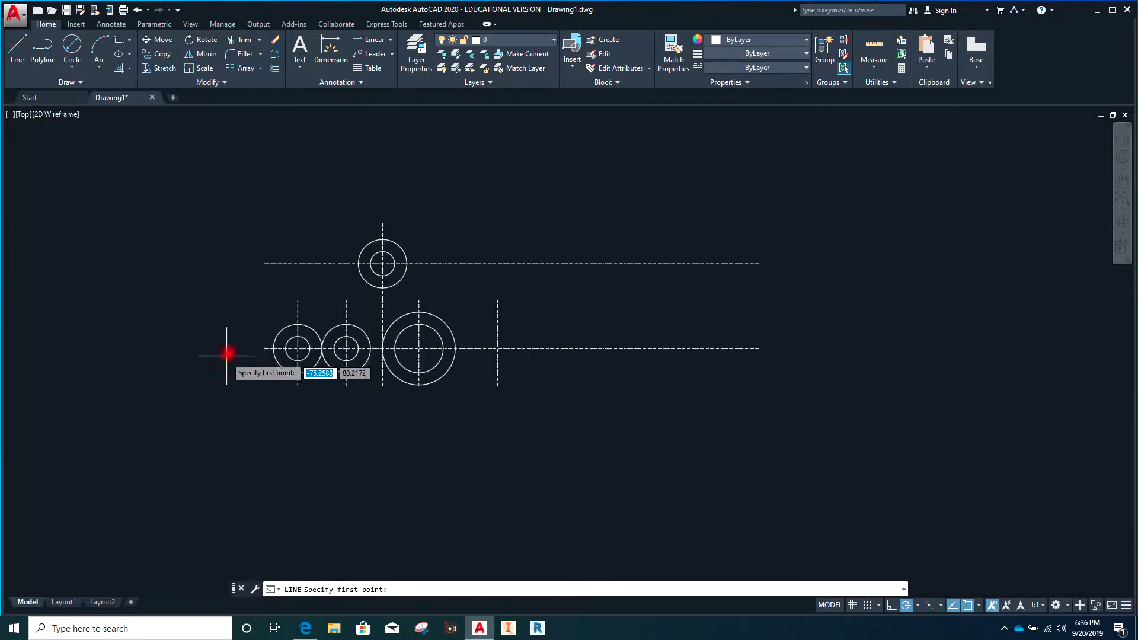
{"action": "left_click", "coordinate": [297, 324]}
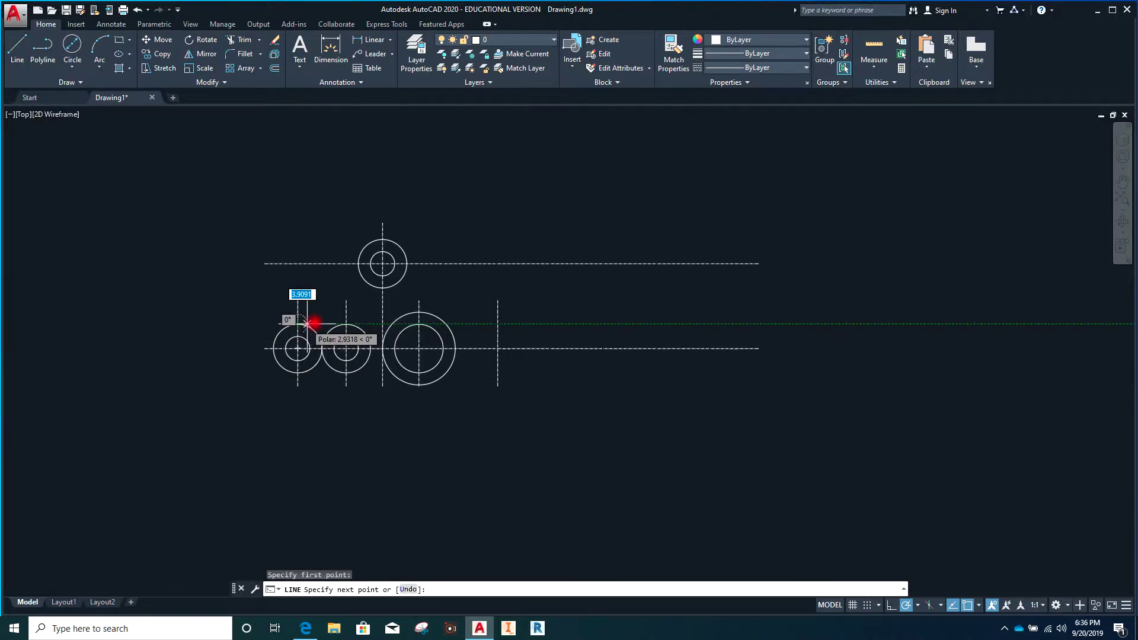
{"action": "left_click", "coordinate": [346, 323]}
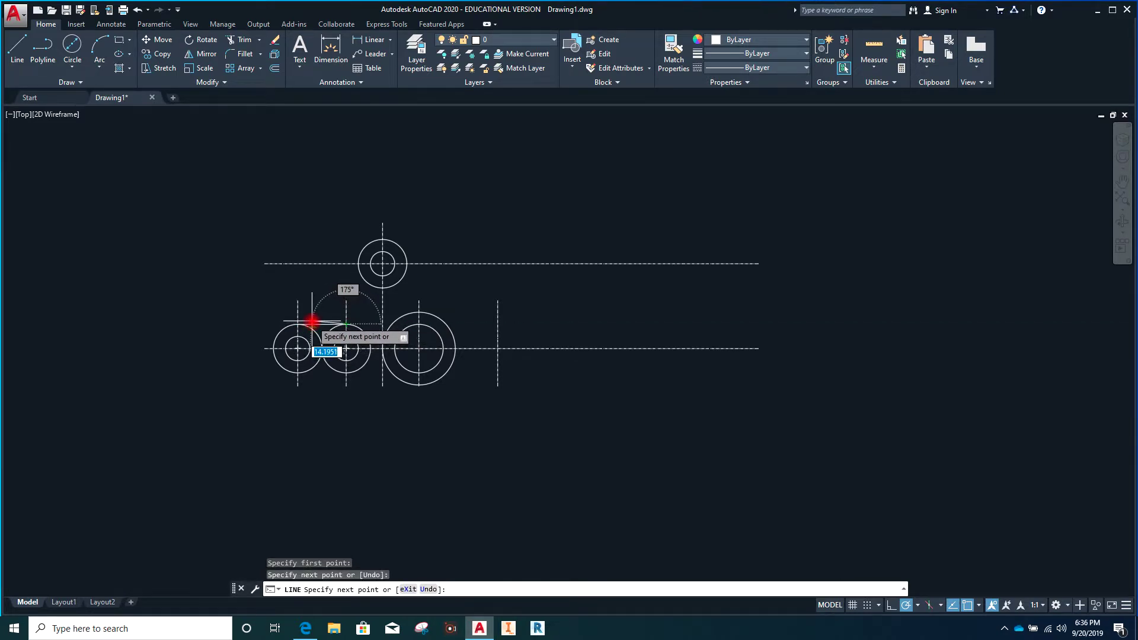
{"action": "key", "text": "Escape"}
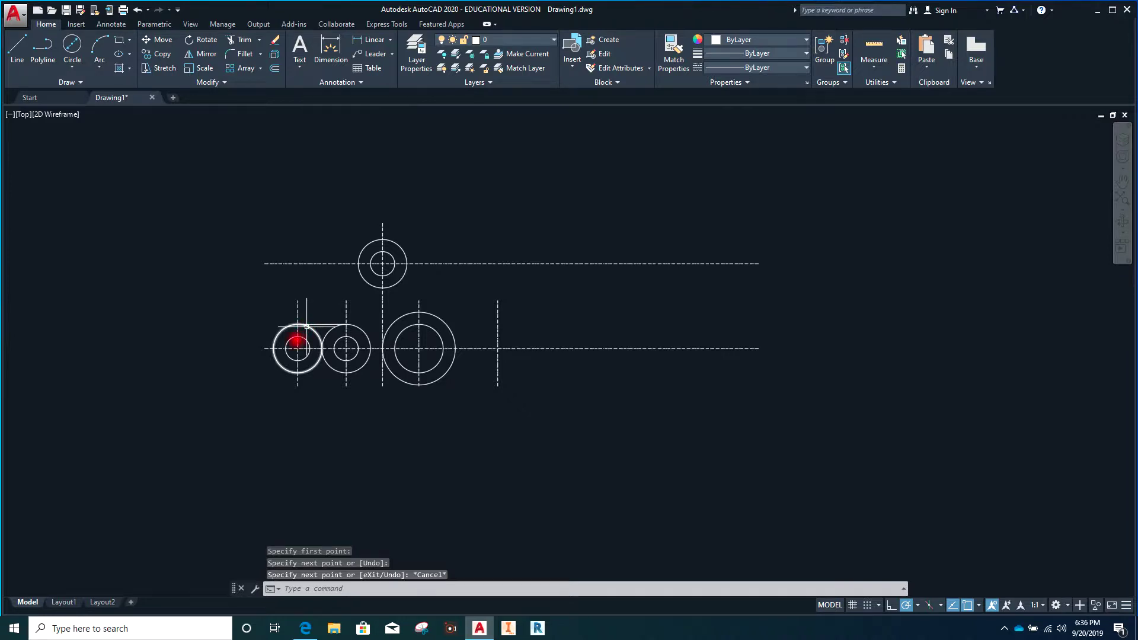
{"action": "key", "text": "Return"}
{"action": "left_click", "coordinate": [297, 337]}
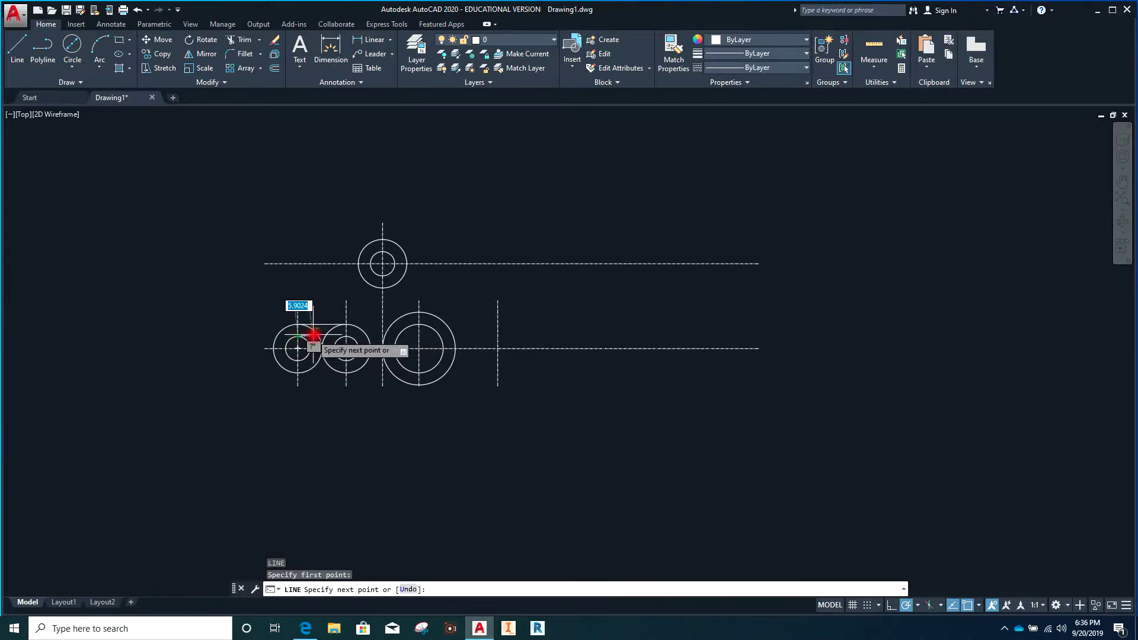
{"action": "left_click", "coordinate": [345, 335]}
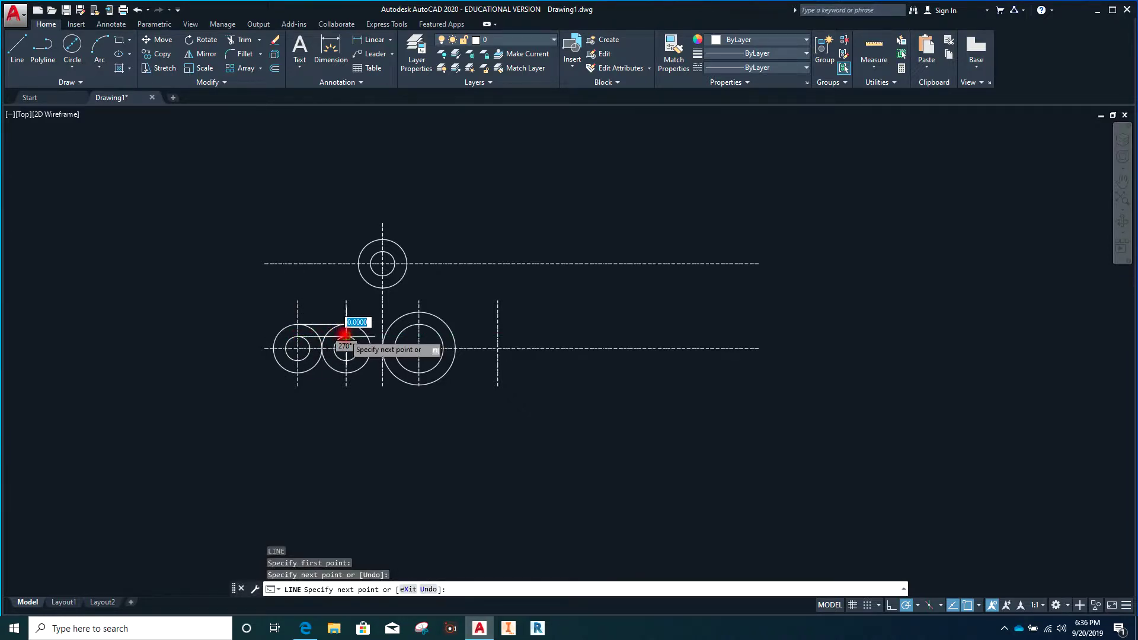
{"action": "key", "text": "Return"}
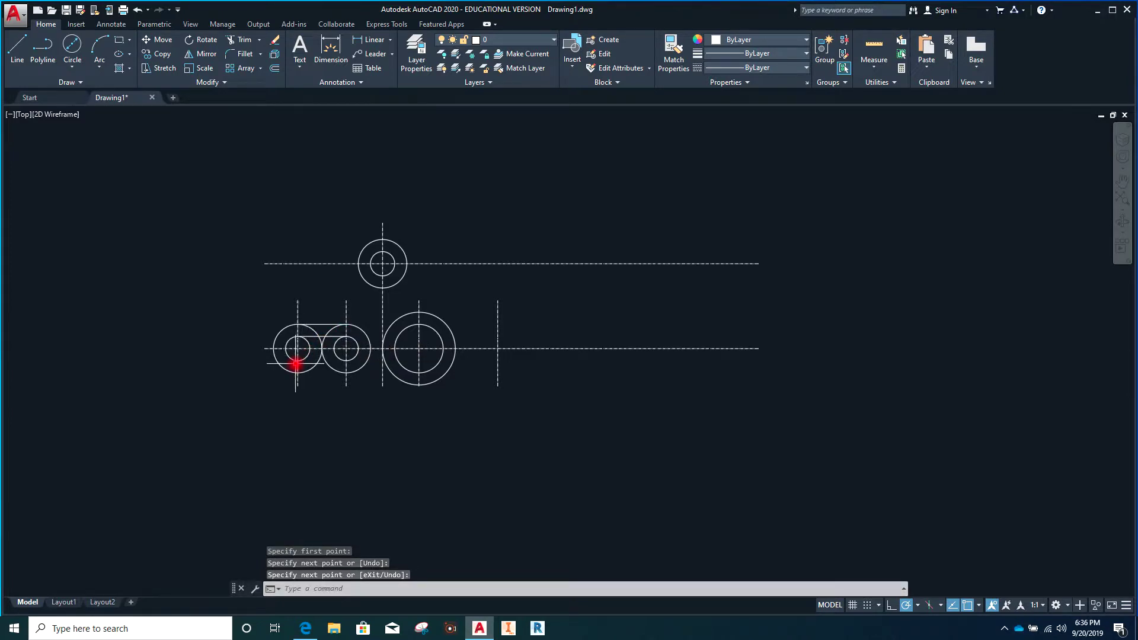
- Draw horizontal lines joining the bottom quadrants of the two leftmost inner circles and of their outer circles
{"action": "key", "text": "Return"}
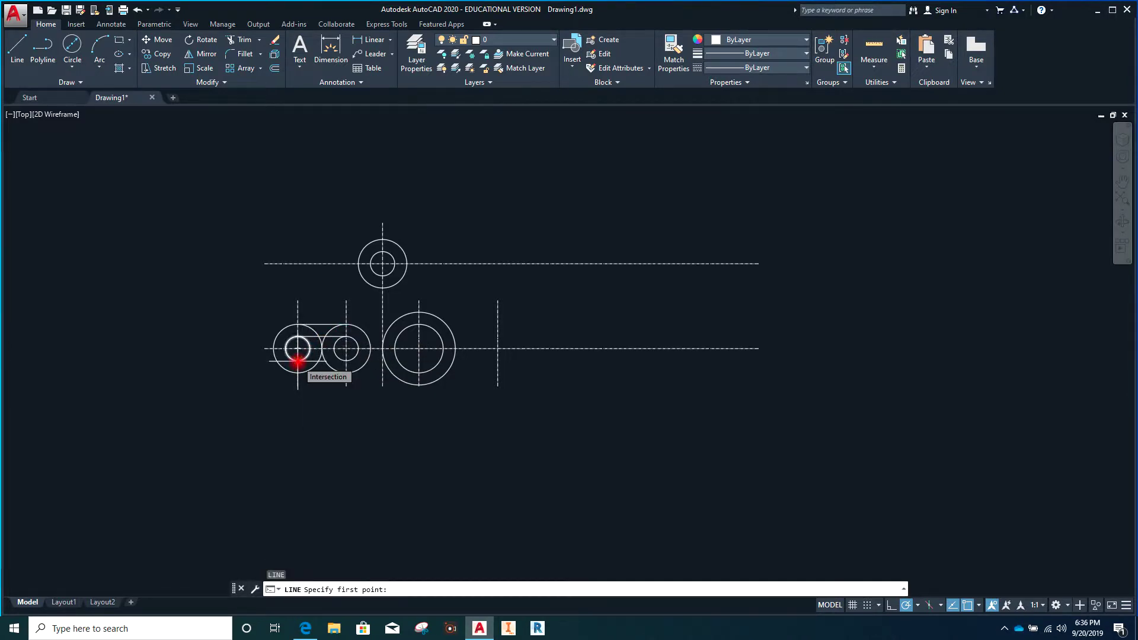
{"action": "left_click", "coordinate": [346, 359]}
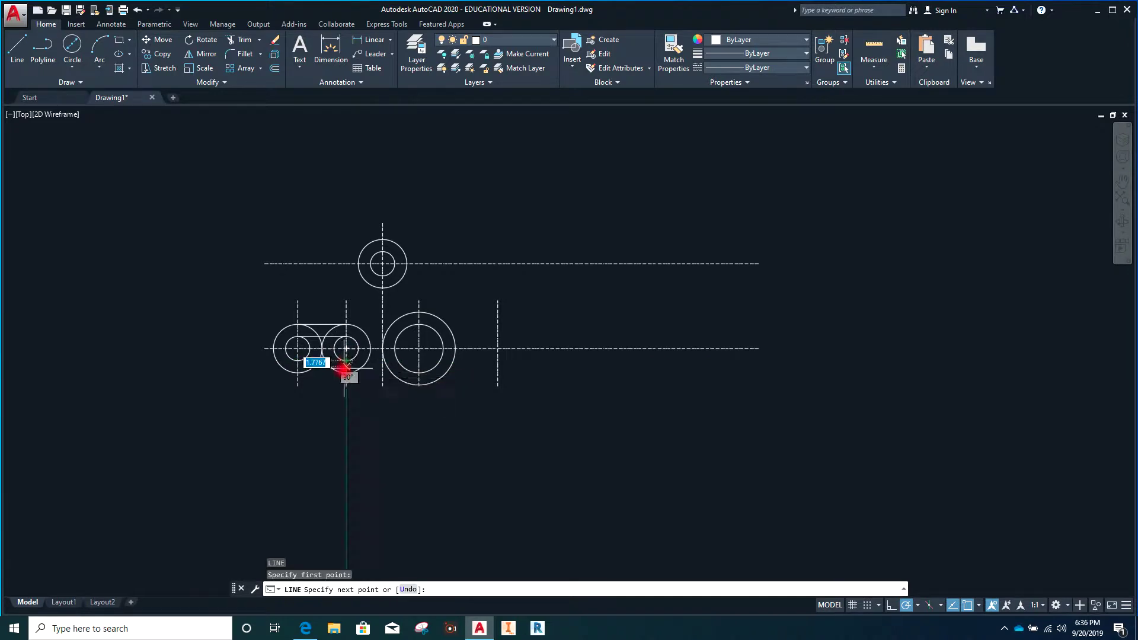
{"action": "left_click", "coordinate": [298, 360]}
{"action": "key", "text": "Return"}
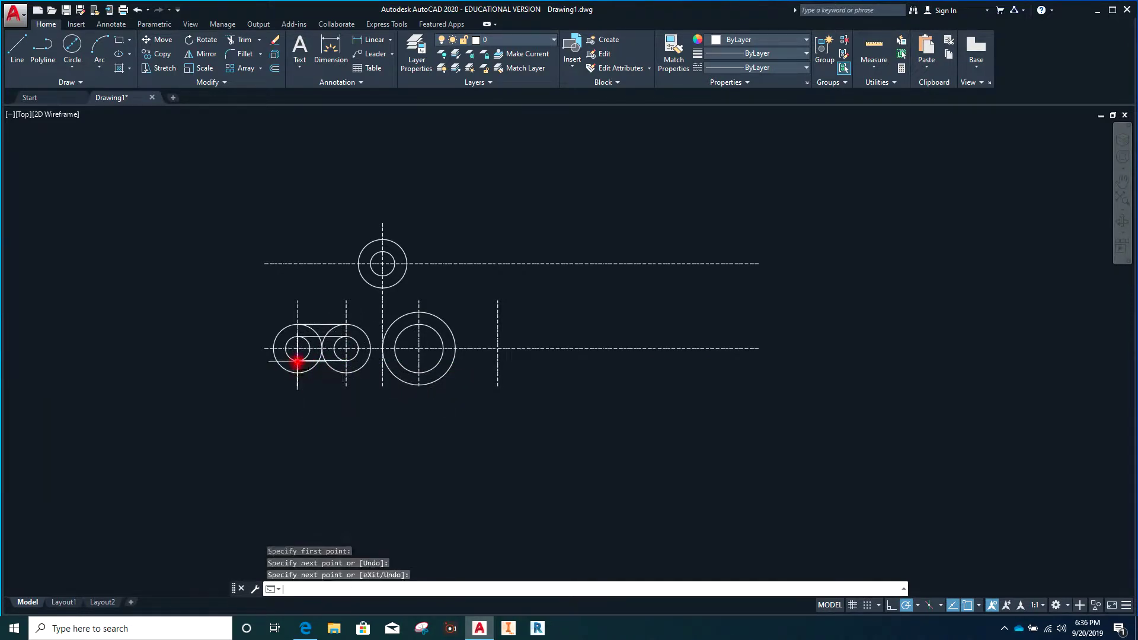
{"action": "key", "text": "Return"}
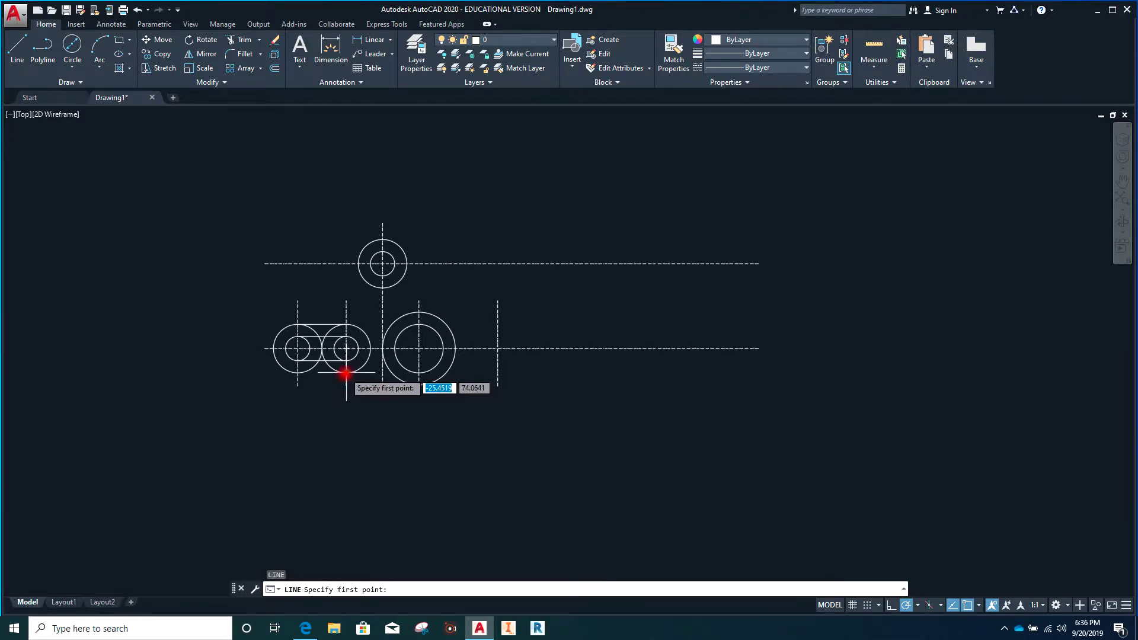
{"action": "left_click", "coordinate": [346, 373]}
{"action": "left_click", "coordinate": [297, 372]}
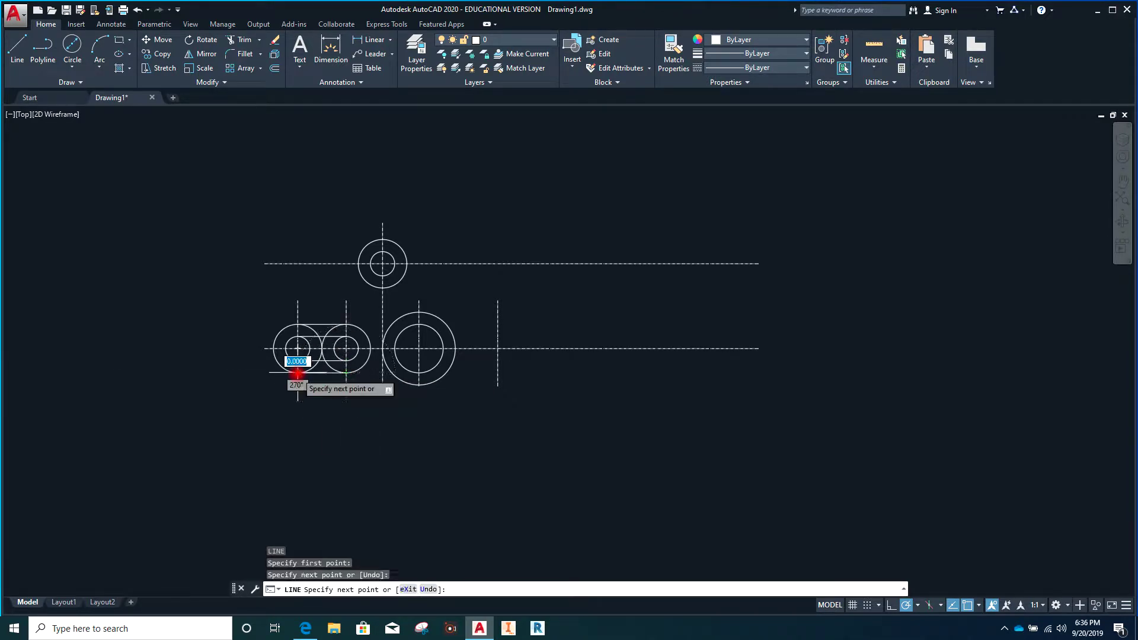
{"action": "key", "text": "Escape"}
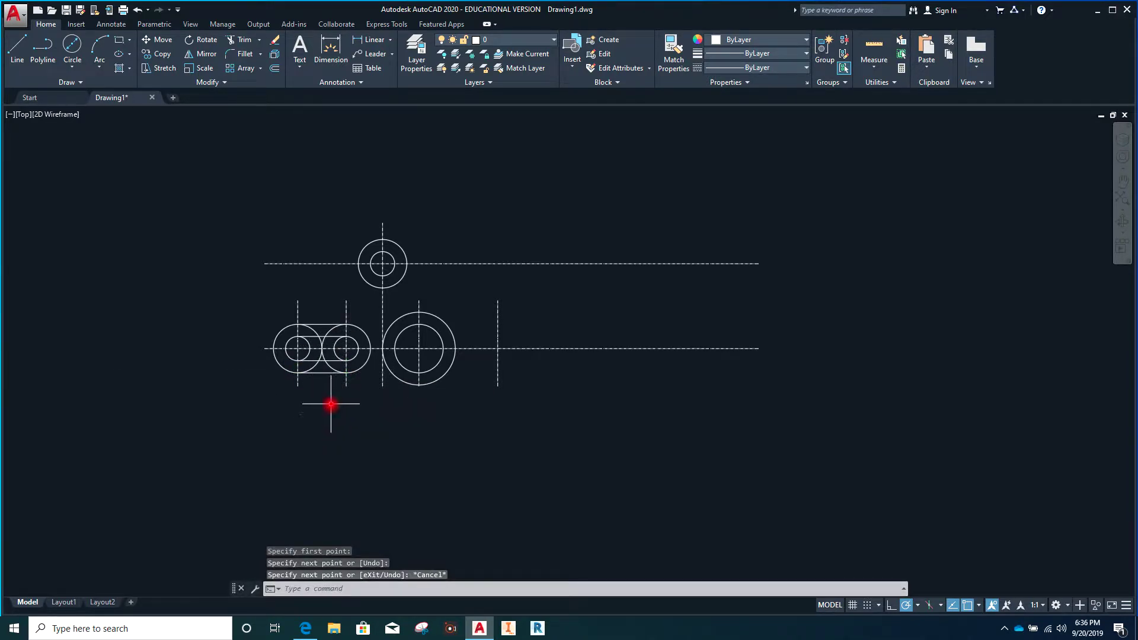
- Using the four leftmost circles and their connecting lines as cutting edges, trim the inner circles' facing halves to form the inner slot
{"action": "scroll", "coordinate": [327, 414], "scroll_direction": "up", "scroll_amount": 4}
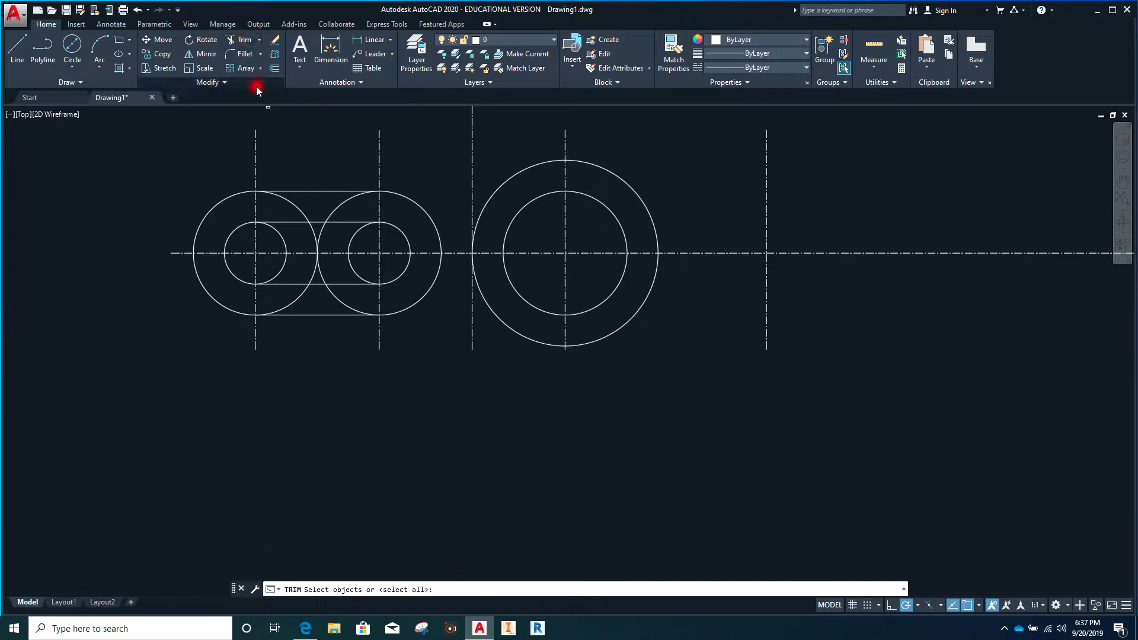
{"action": "left_click", "coordinate": [401, 194]}
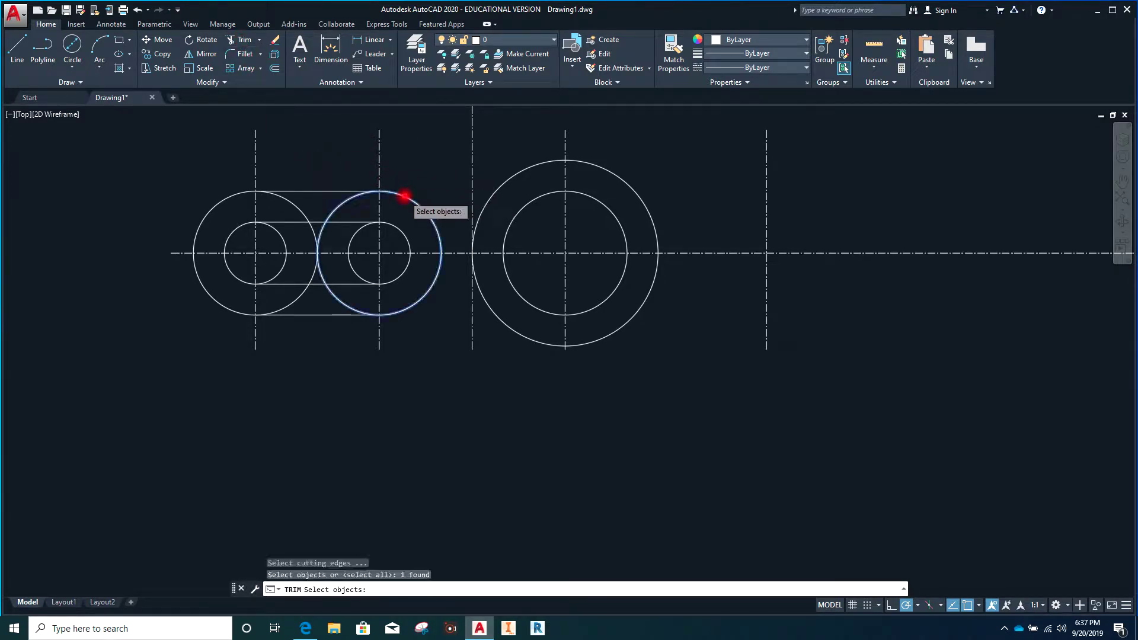
{"action": "left_click", "coordinate": [300, 213]}
{"action": "left_click", "coordinate": [282, 238]}
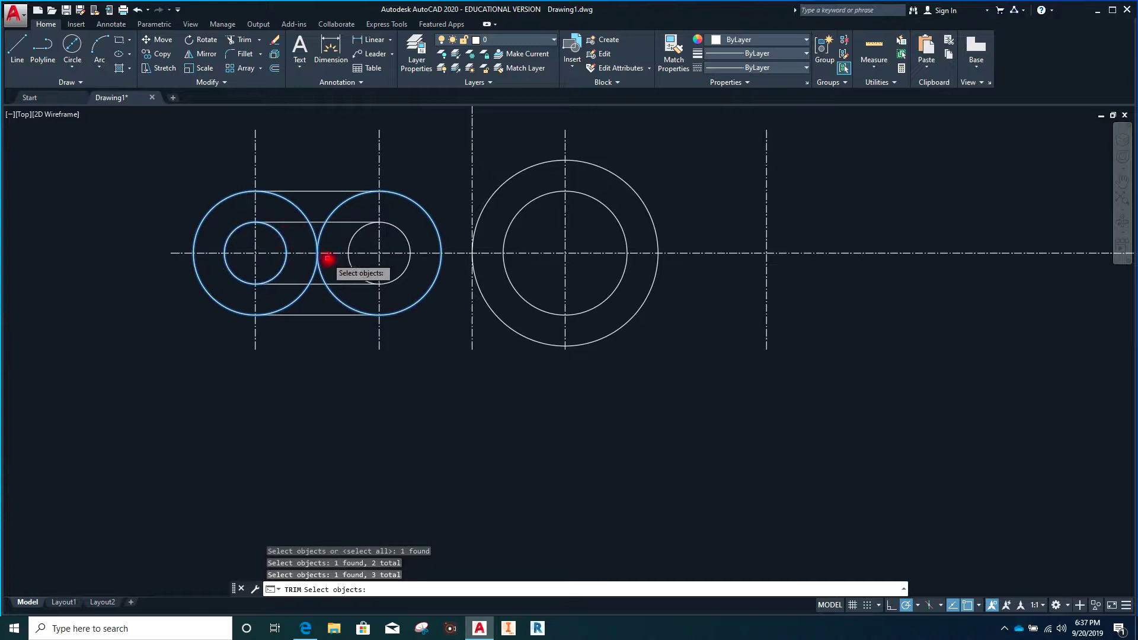
{"action": "left_click", "coordinate": [354, 270]}
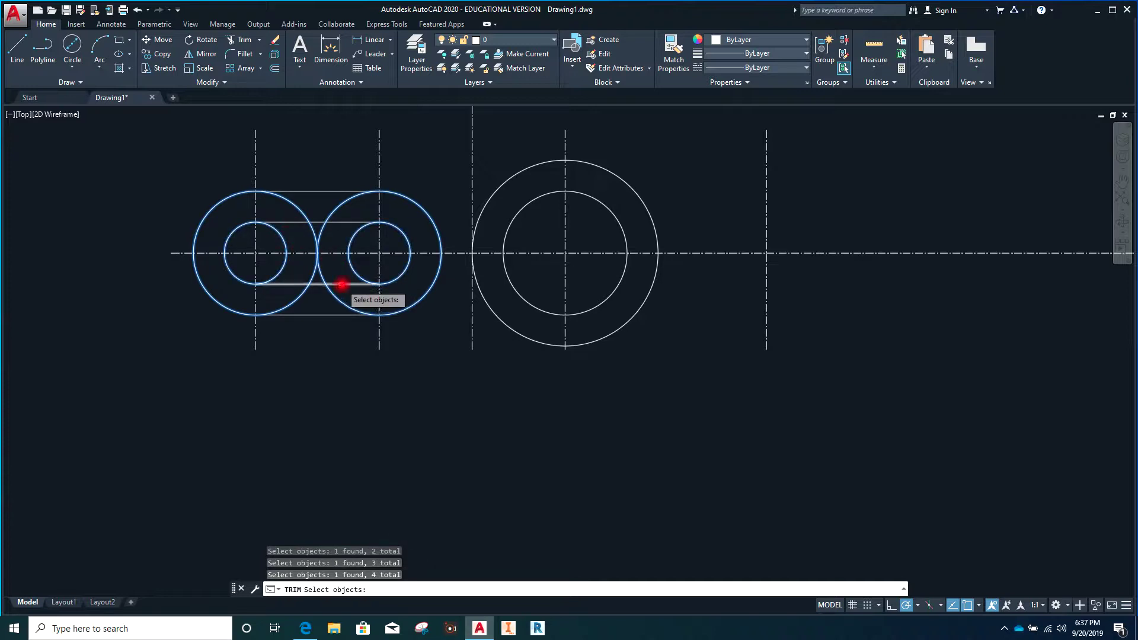
{"action": "left_click", "coordinate": [342, 284]}
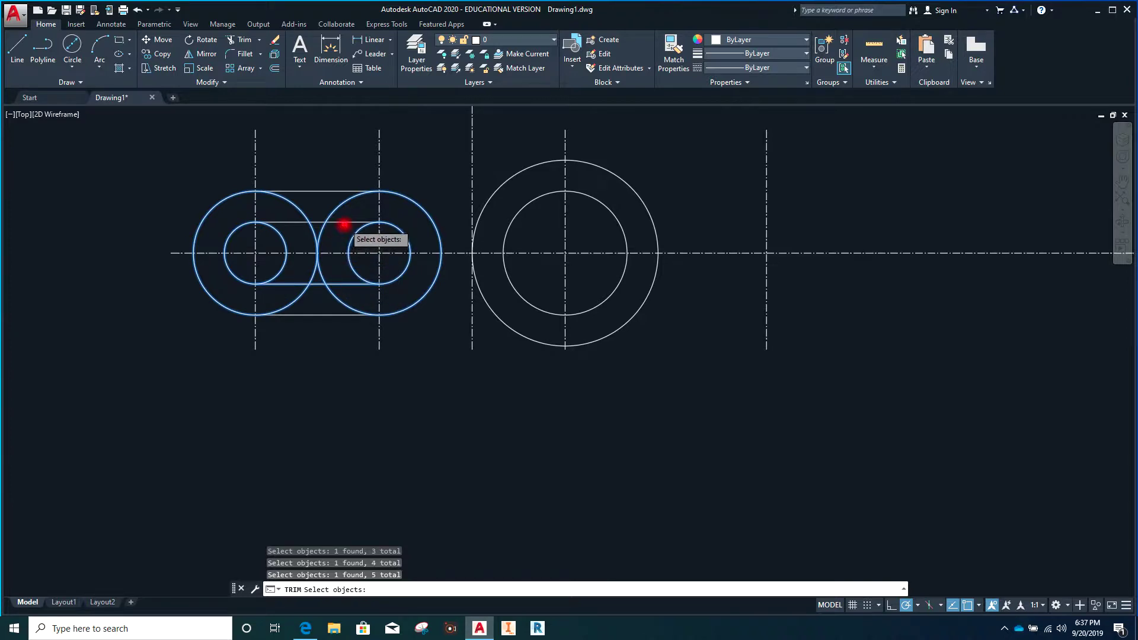
{"action": "left_click", "coordinate": [344, 223]}
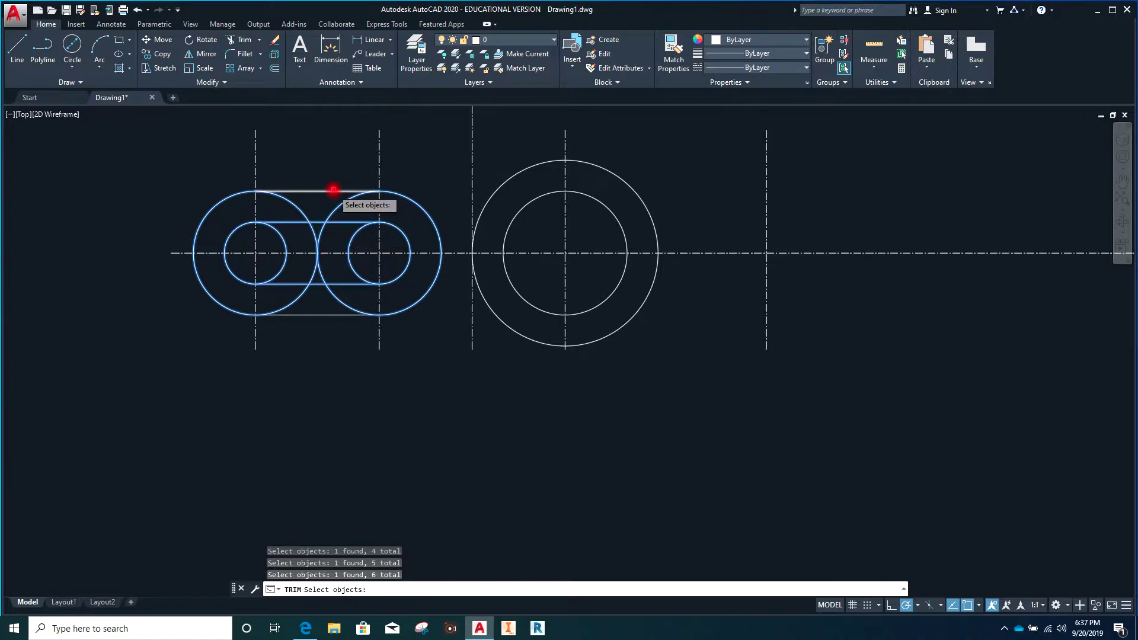
{"action": "left_click", "coordinate": [334, 190]}
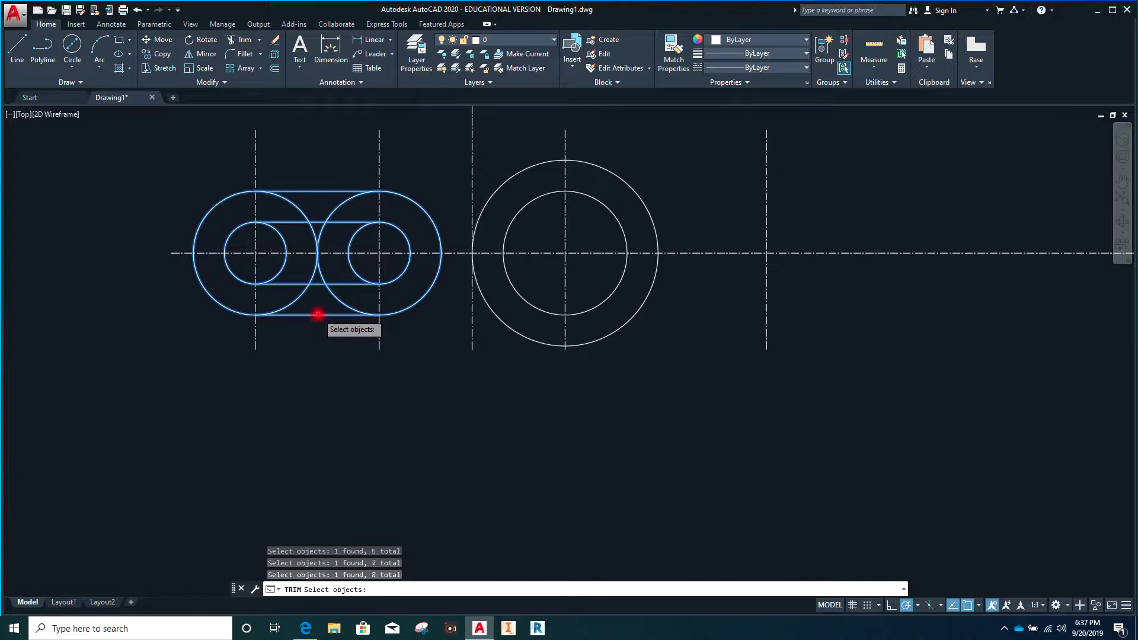
{"action": "key", "text": "Return"}
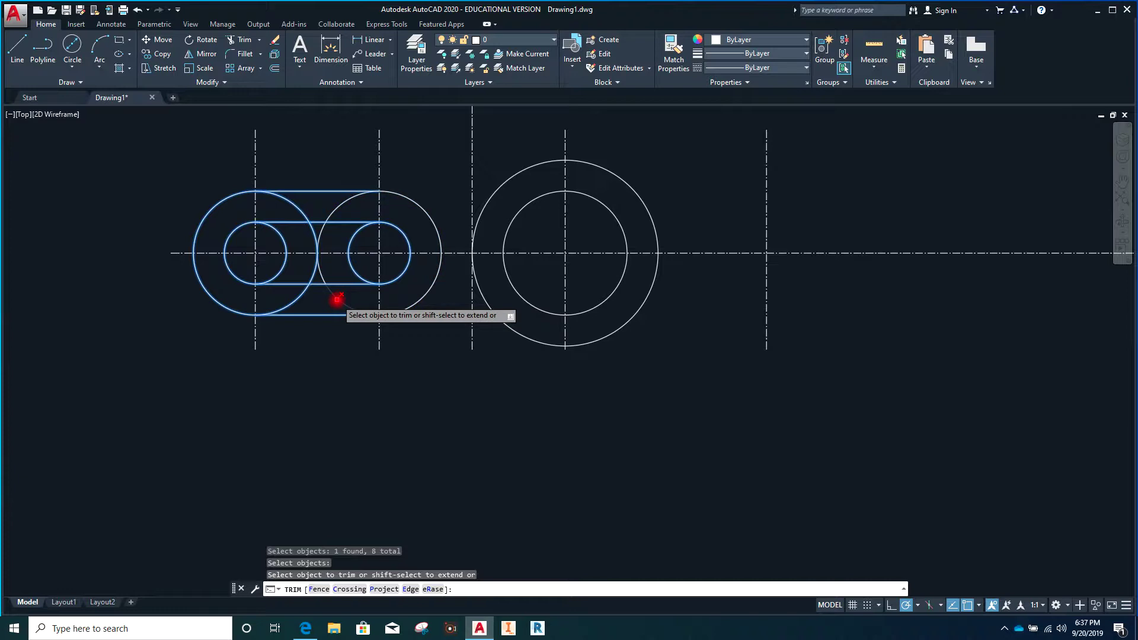
{"action": "left_click", "coordinate": [352, 270]}
{"action": "left_click", "coordinate": [280, 270]}
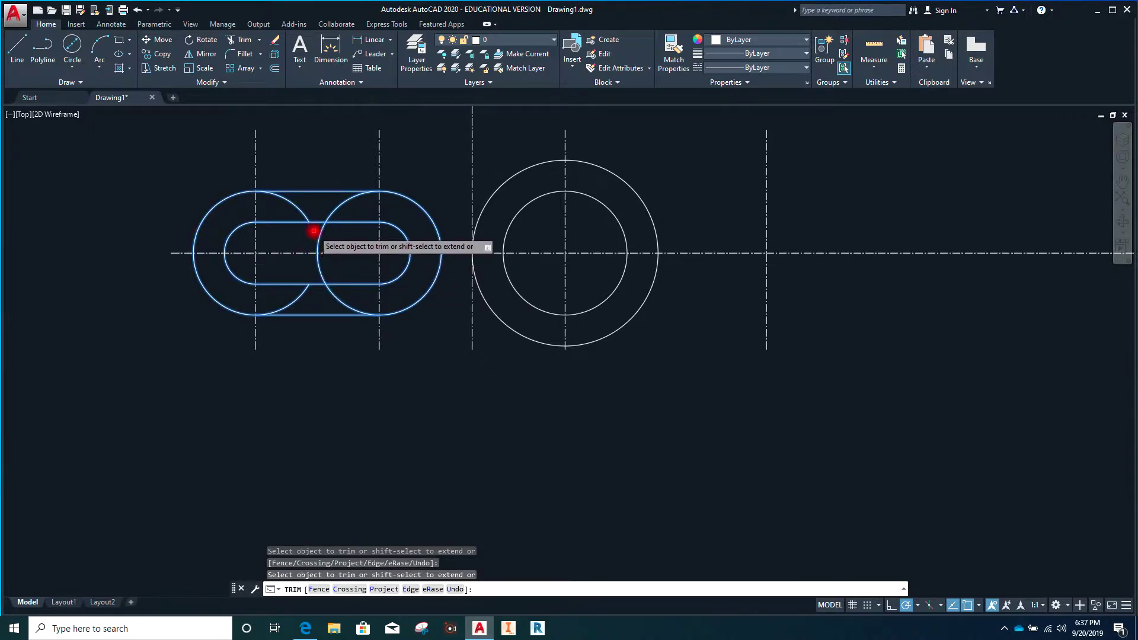
- Trim the remaining arcs of the outer circles lying inside the outer slot outline
{"action": "left_click", "coordinate": [303, 211]}
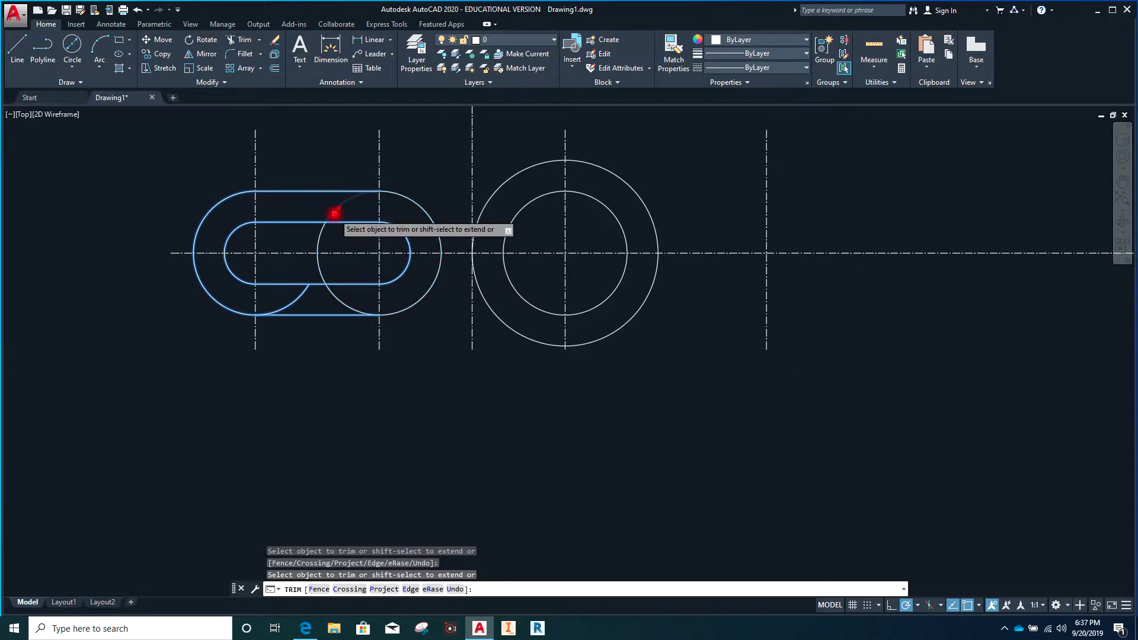
{"action": "left_click", "coordinate": [331, 214]}
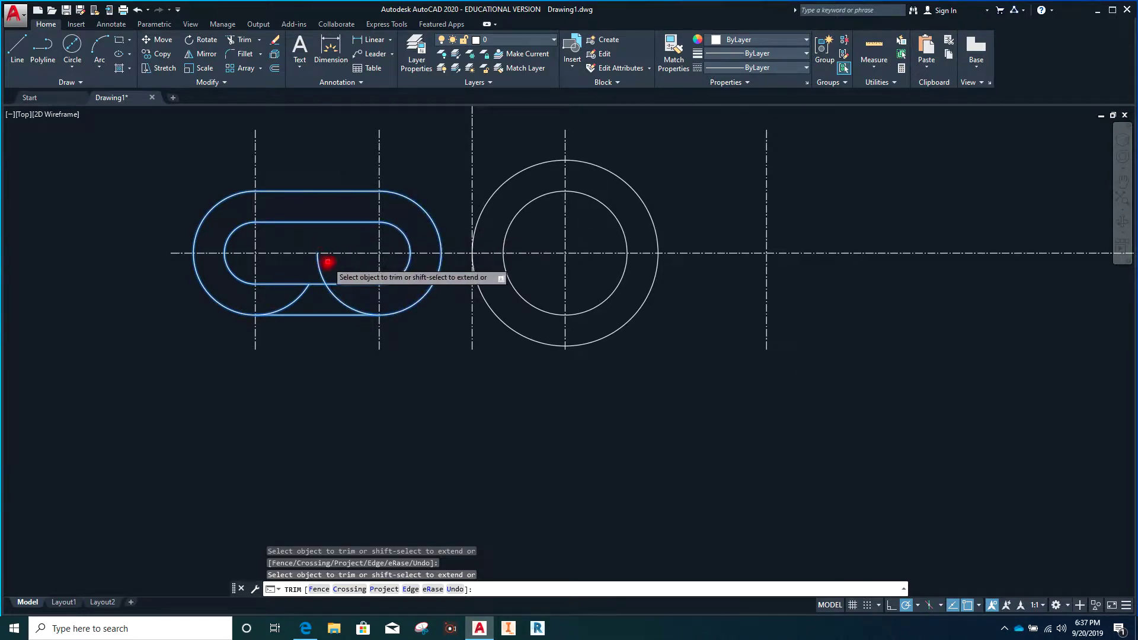
{"action": "left_click", "coordinate": [328, 262]}
{"action": "left_click", "coordinate": [338, 294]}
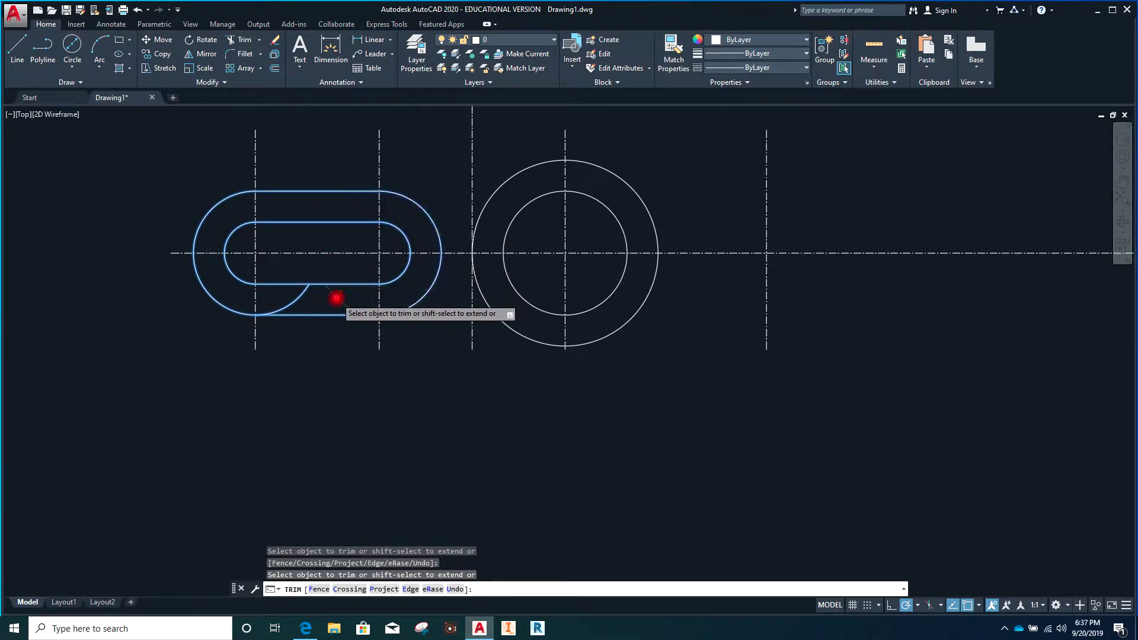
{"action": "left_click", "coordinate": [303, 298]}
{"action": "scroll", "coordinate": [338, 302], "scroll_direction": "down", "scroll_amount": 5}
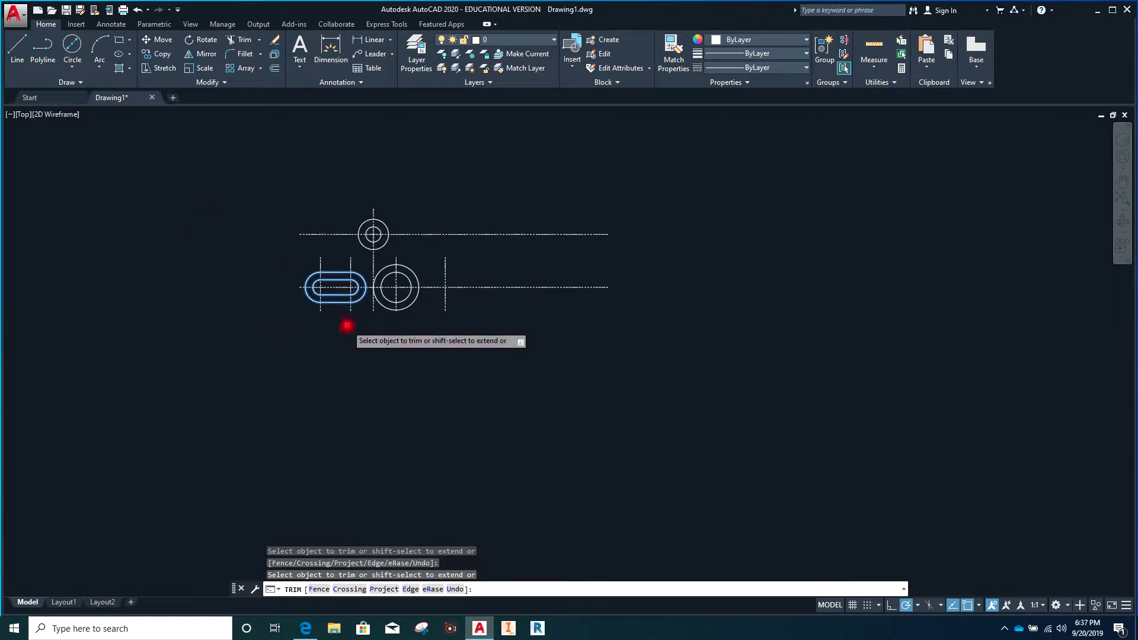
- Start a line and restrict the running object snaps to Tangent only
{"action": "left_click", "coordinate": [18, 44]}
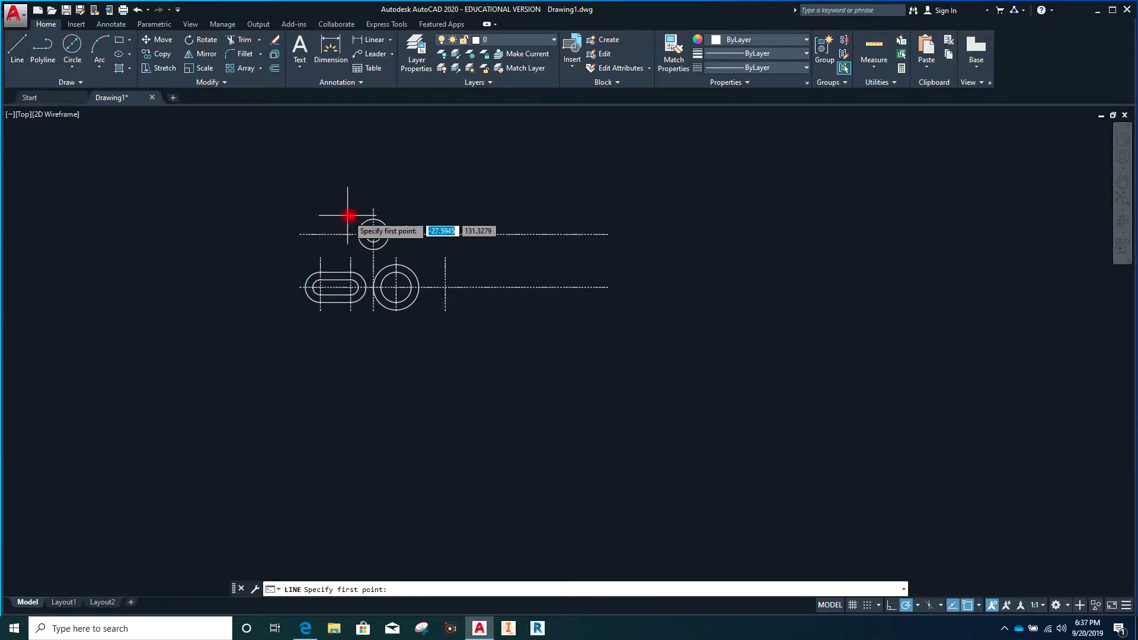
{"action": "scroll", "coordinate": [366, 221], "scroll_direction": "up", "scroll_amount": 3}
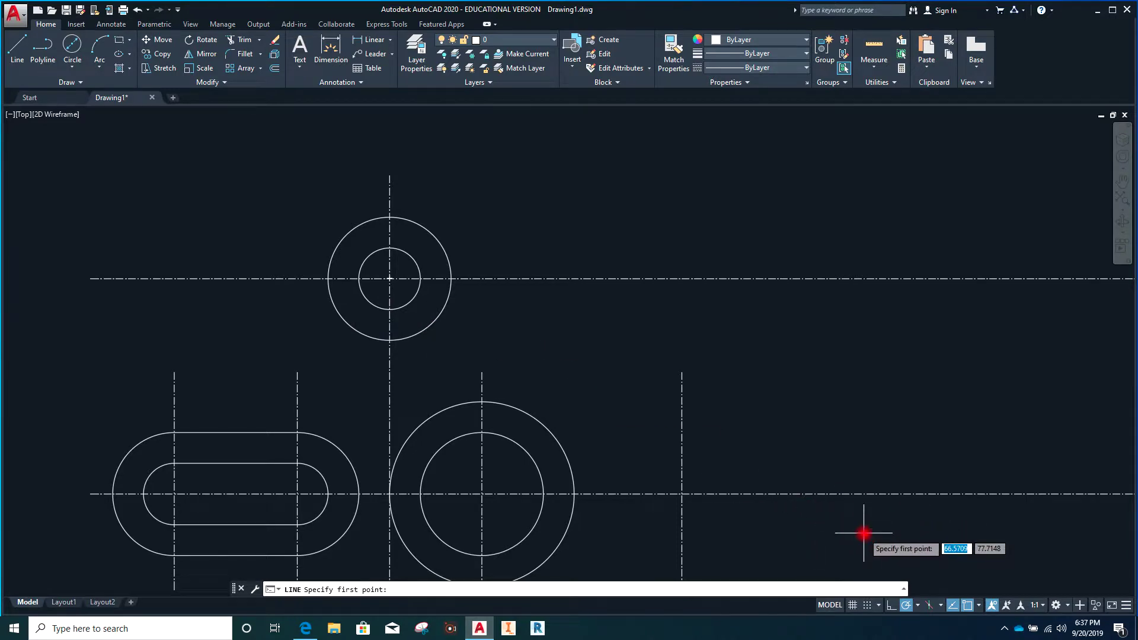
{"action": "right_click", "coordinate": [979, 606]}
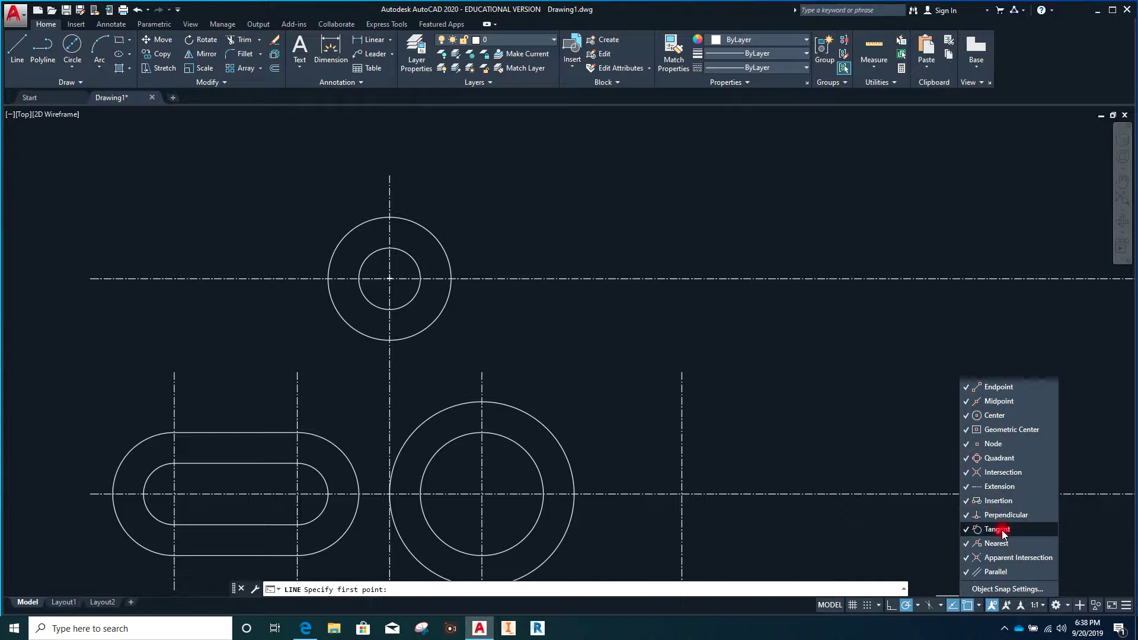
{"action": "left_click", "coordinate": [978, 605]}
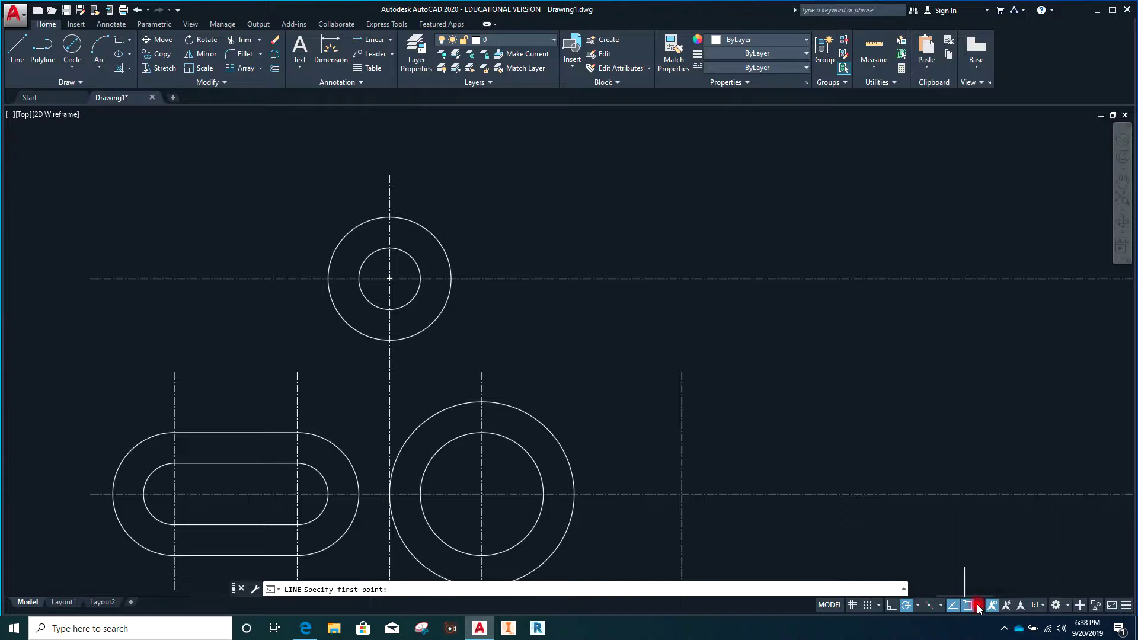
{"action": "left_click", "coordinate": [978, 604]}
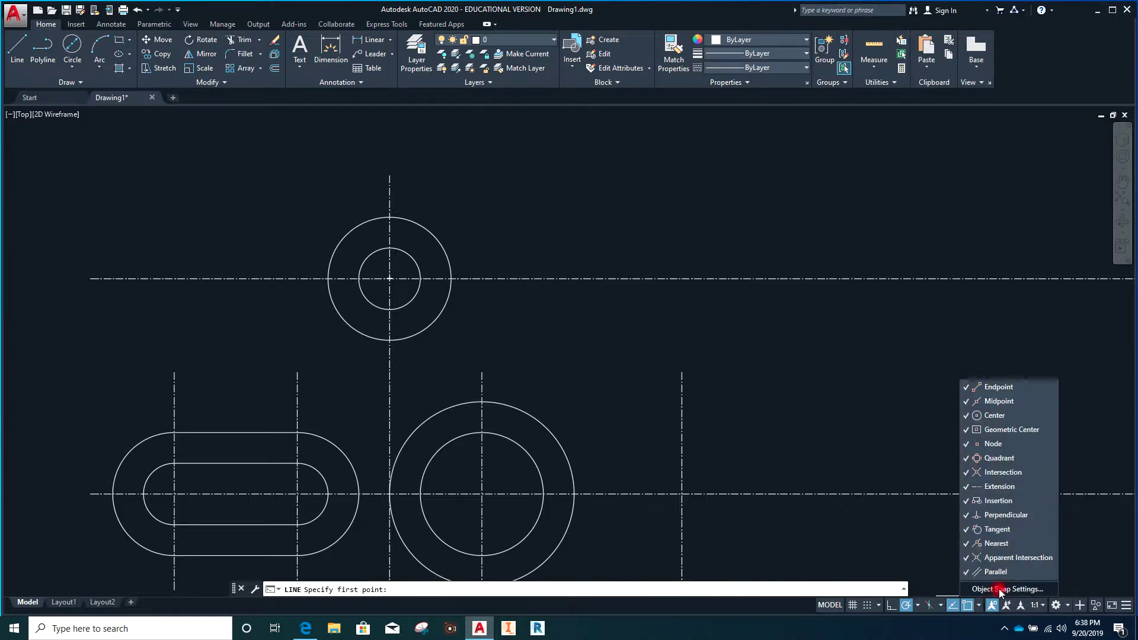
{"action": "left_click", "coordinate": [996, 587]}
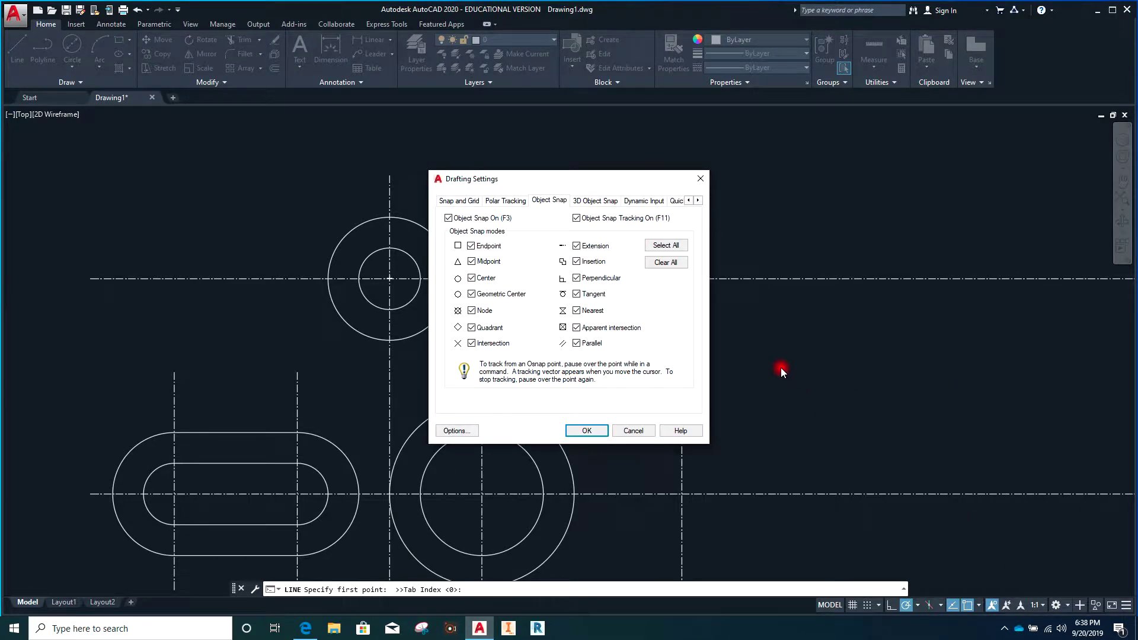
{"action": "left_click", "coordinate": [667, 263]}
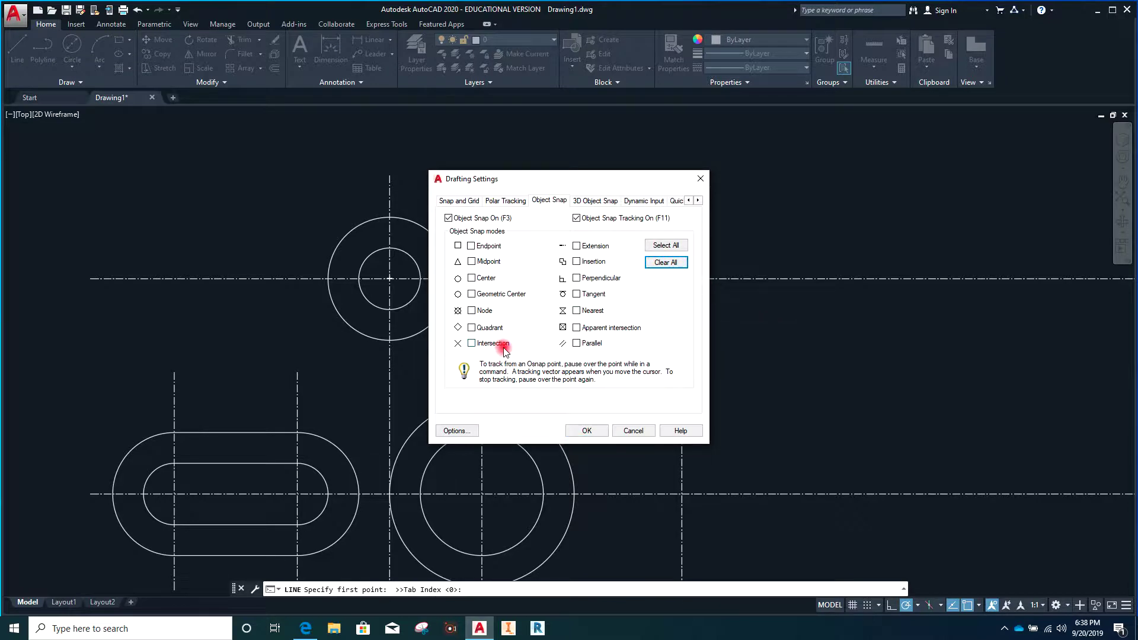
{"action": "left_click", "coordinate": [576, 294]}
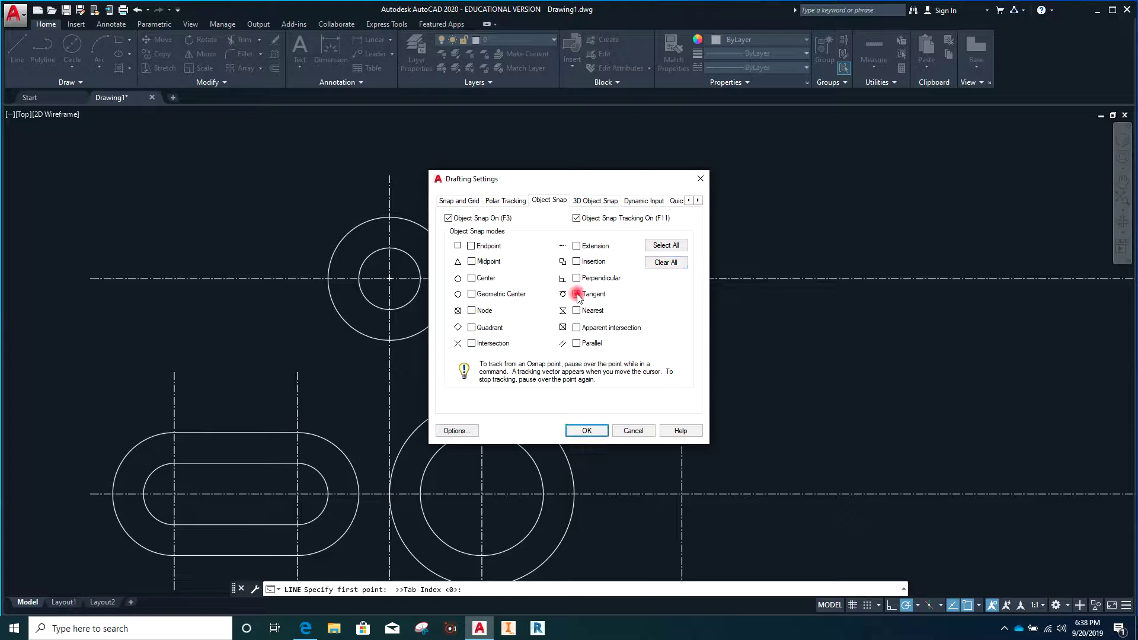
{"action": "key", "text": "Return"}
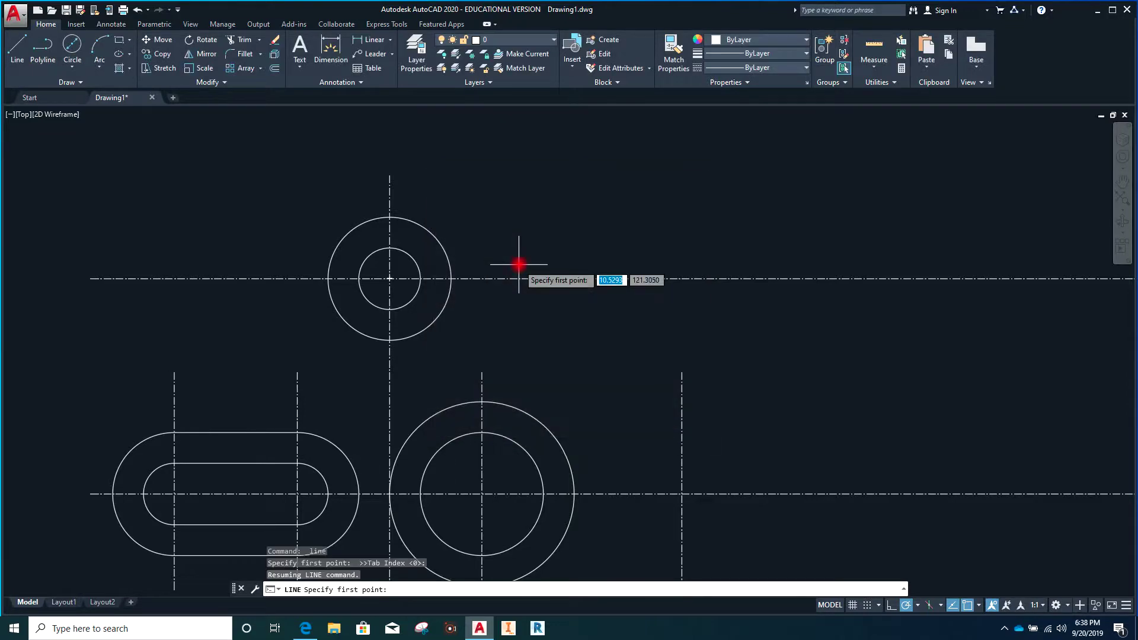
- Draw a line from the top outer circle to the outer slot's left arc and a second segment tangentially back to the circle
{"action": "left_click", "coordinate": [361, 225]}
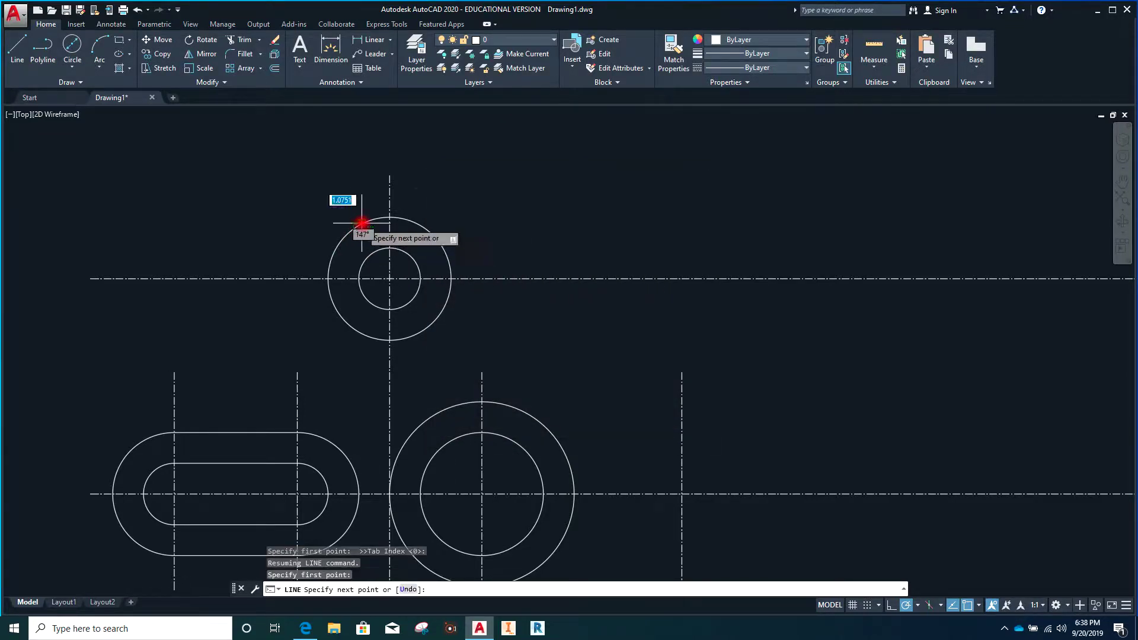
{"action": "left_click", "coordinate": [130, 450]}
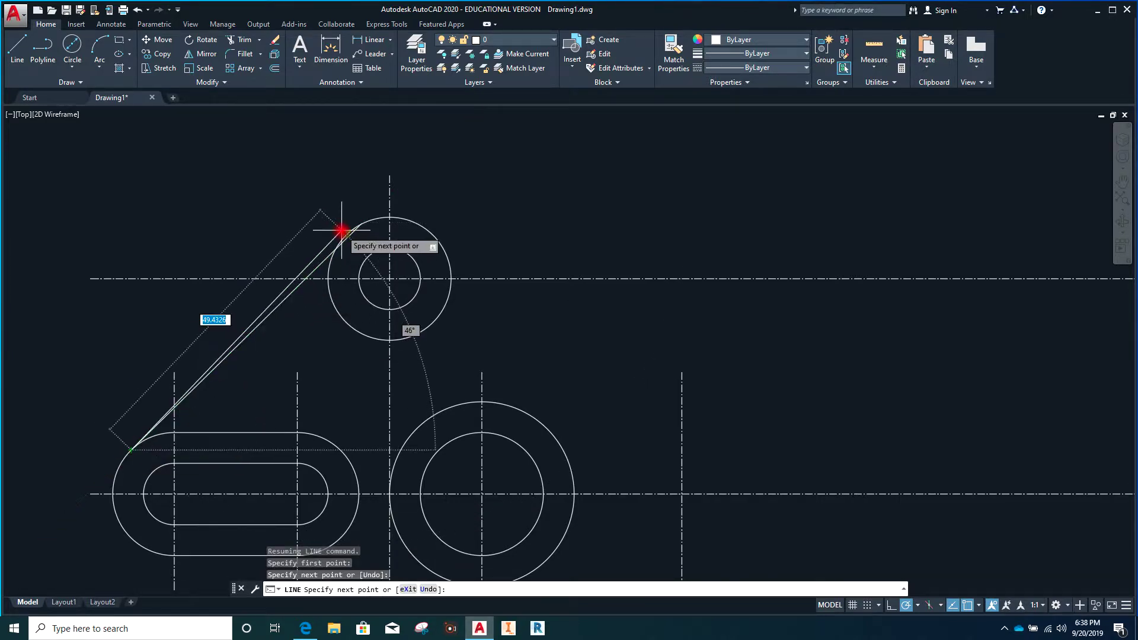
{"action": "scroll", "coordinate": [318, 255], "scroll_direction": "up", "scroll_amount": 6}
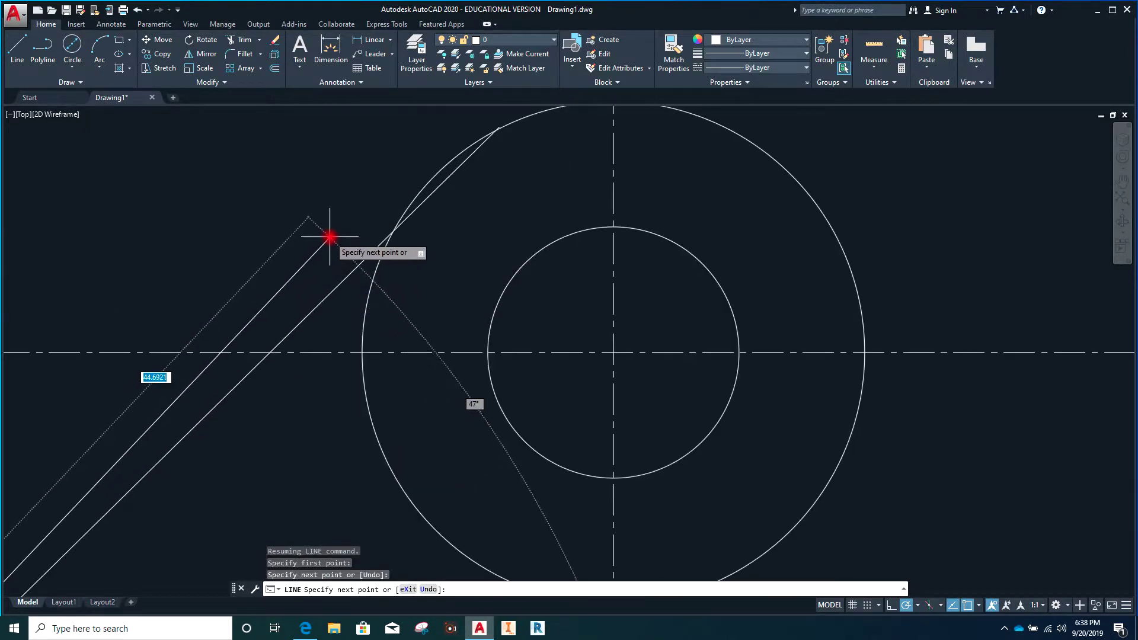
{"action": "scroll", "coordinate": [330, 237], "scroll_direction": "down", "scroll_amount": 6}
{"action": "left_click", "coordinate": [372, 211]}
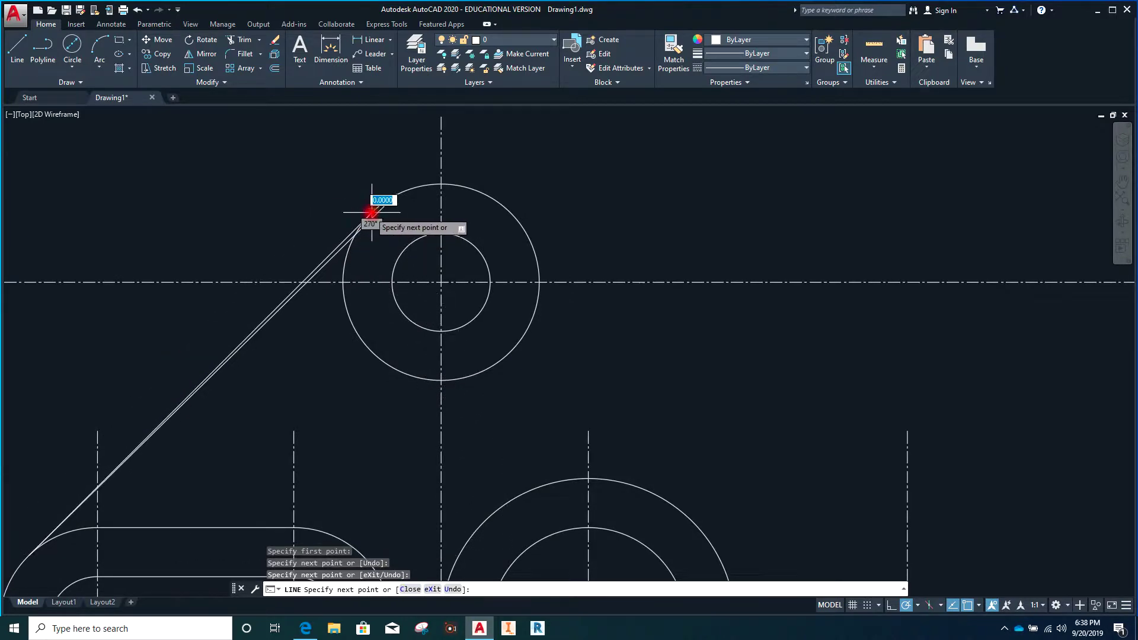
{"action": "key", "text": "Escape"}
{"action": "key", "text": "Escape"}
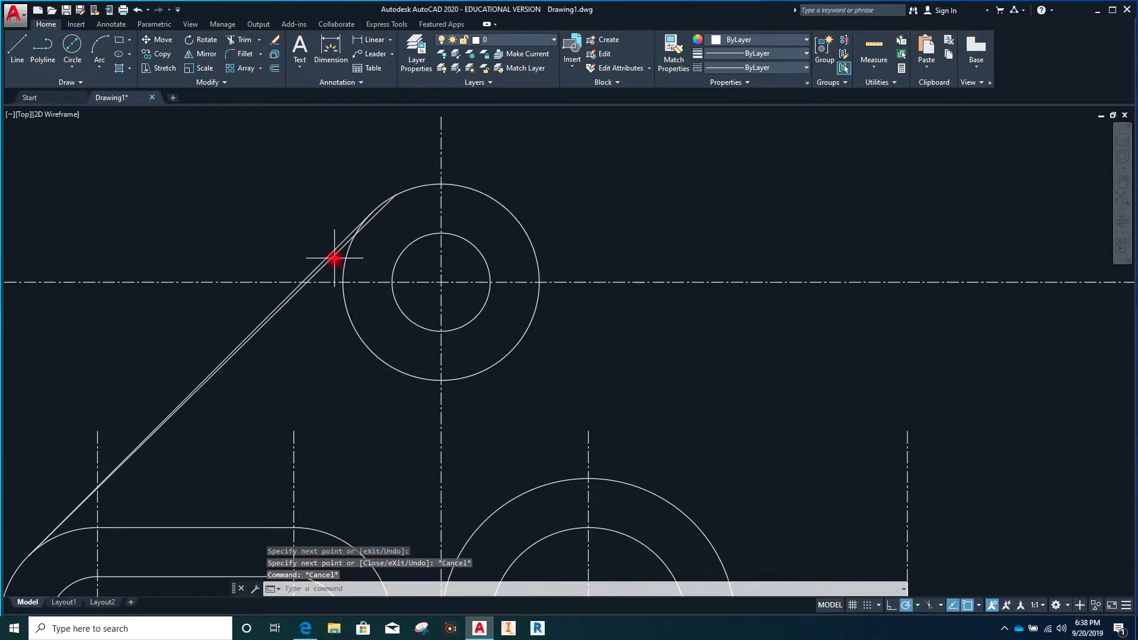
- Delete the first sloping line that cuts across the top outer circle, keeping the tangent one
{"action": "left_click", "coordinate": [333, 256]}
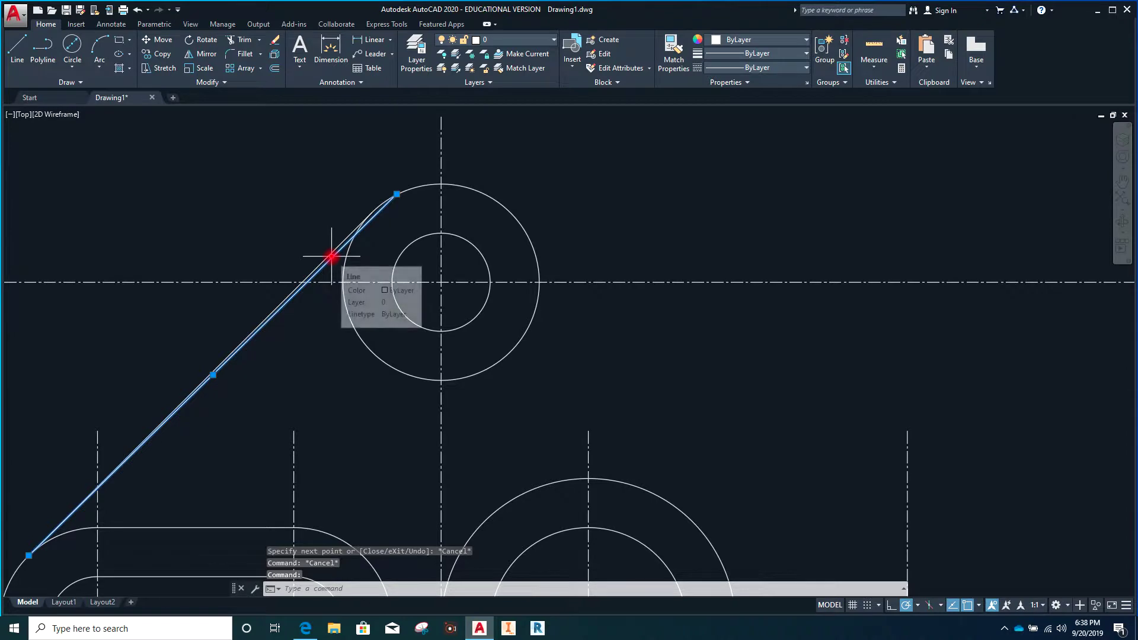
{"action": "key", "text": "Delete"}
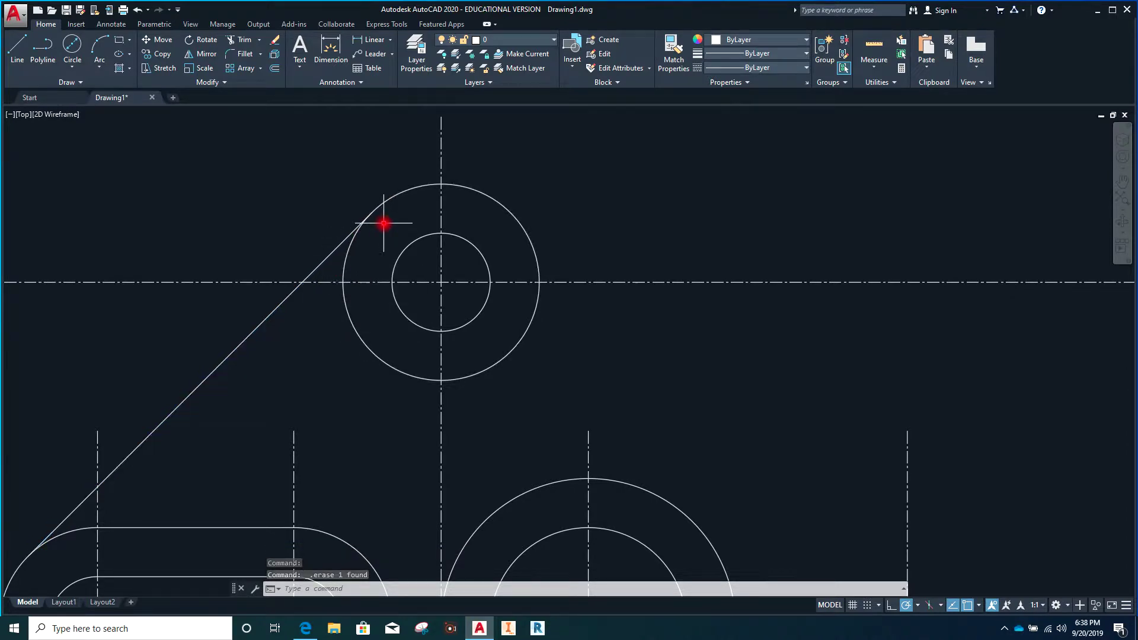
{"action": "key", "text": "Escape"}
{"action": "scroll", "coordinate": [428, 216], "scroll_direction": "down", "scroll_amount": 3}
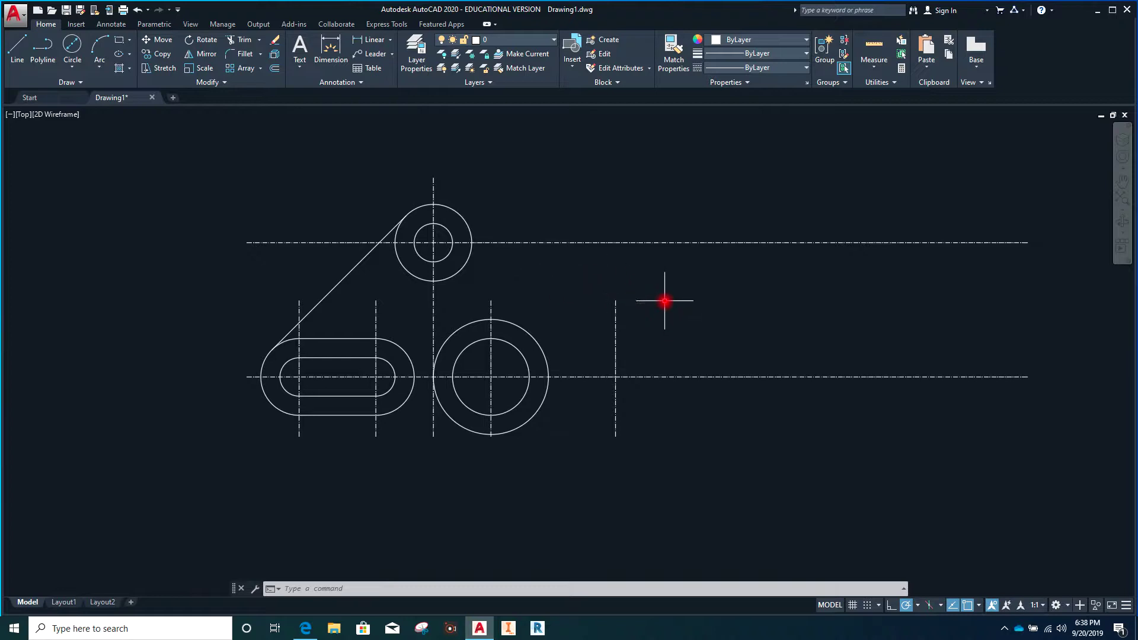
- Make center the current layer and start a circle defined by center and radius
{"action": "left_click", "coordinate": [553, 40]}
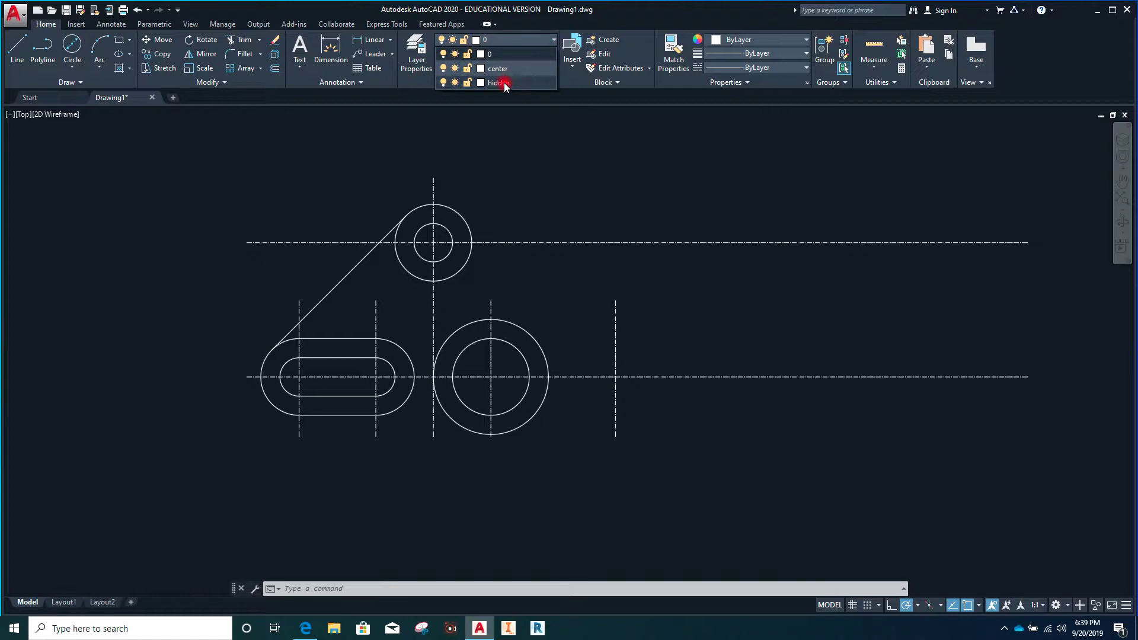
{"action": "left_click", "coordinate": [500, 69]}
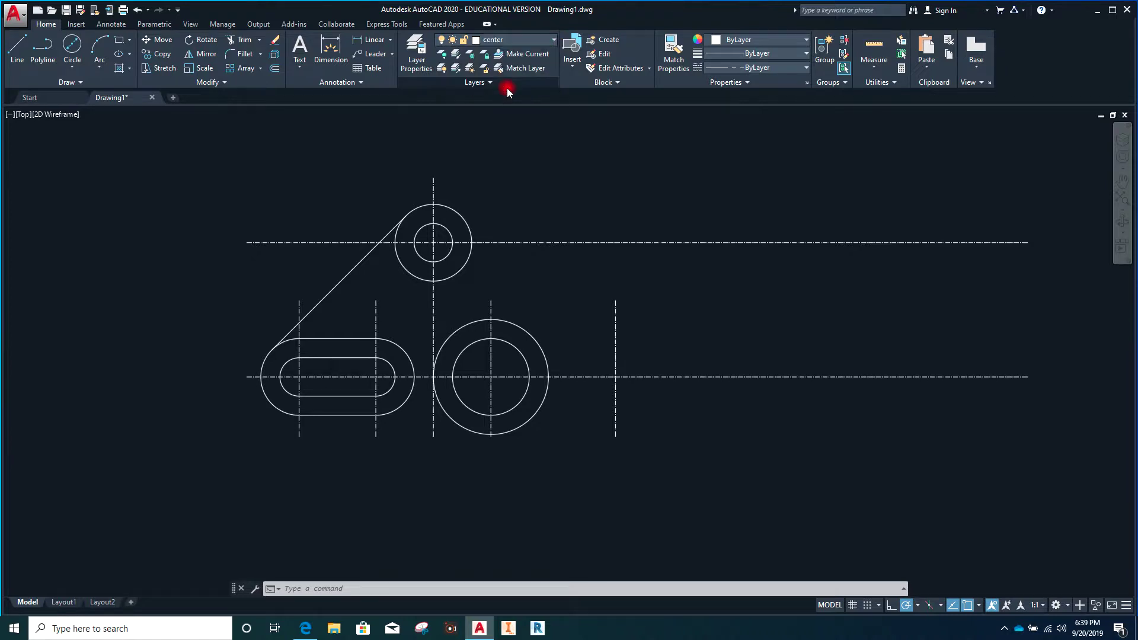
{"action": "left_click", "coordinate": [72, 69]}
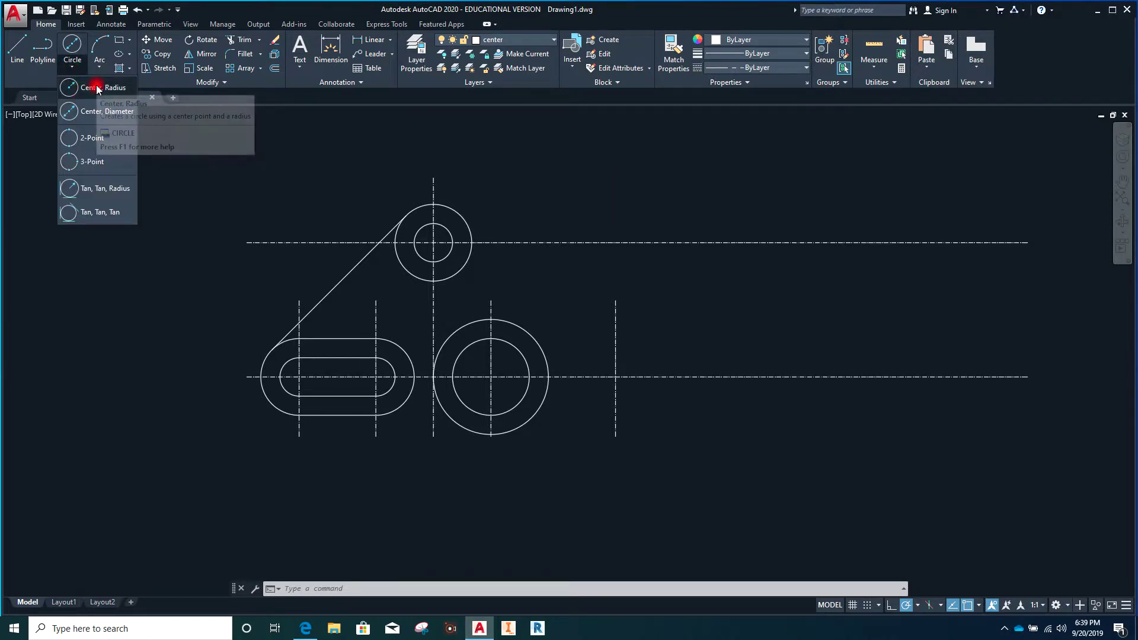
{"action": "left_click", "coordinate": [81, 88]}
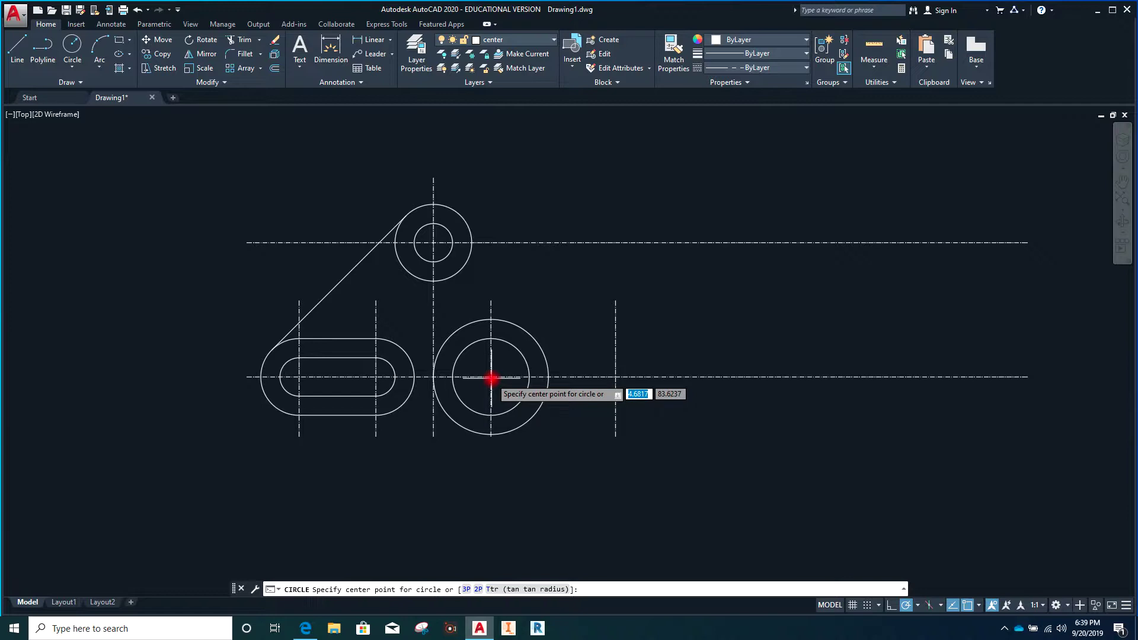
- Enable all object snap modes and draw a circle of radius 32.5 centered on the large lower concentric circles
{"action": "left_click", "coordinate": [979, 606]}
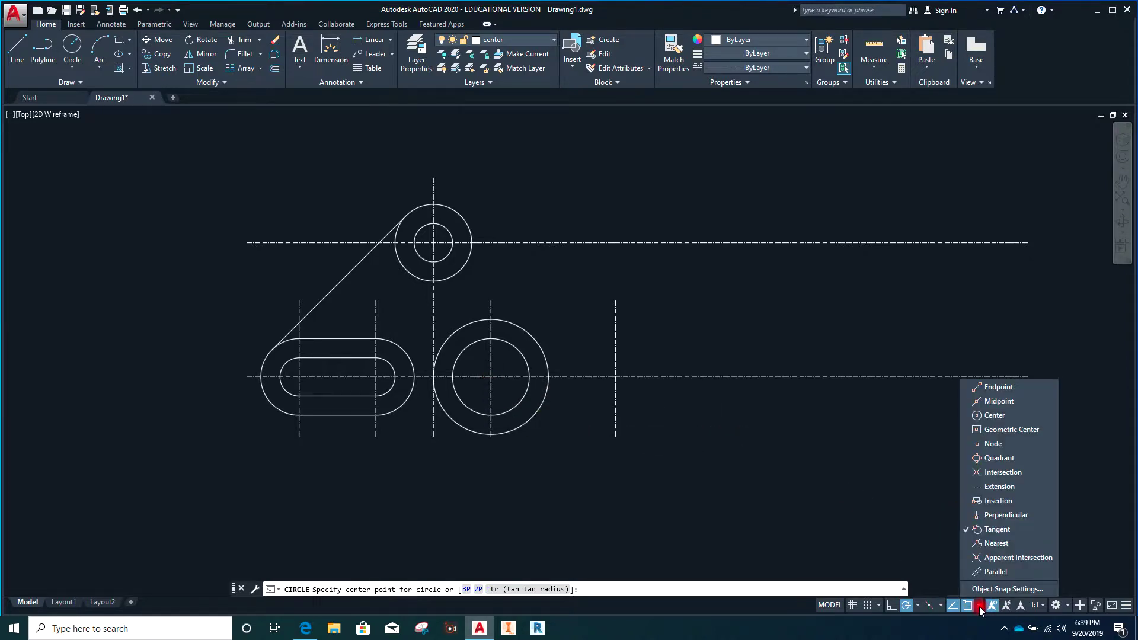
{"action": "left_click", "coordinate": [993, 589]}
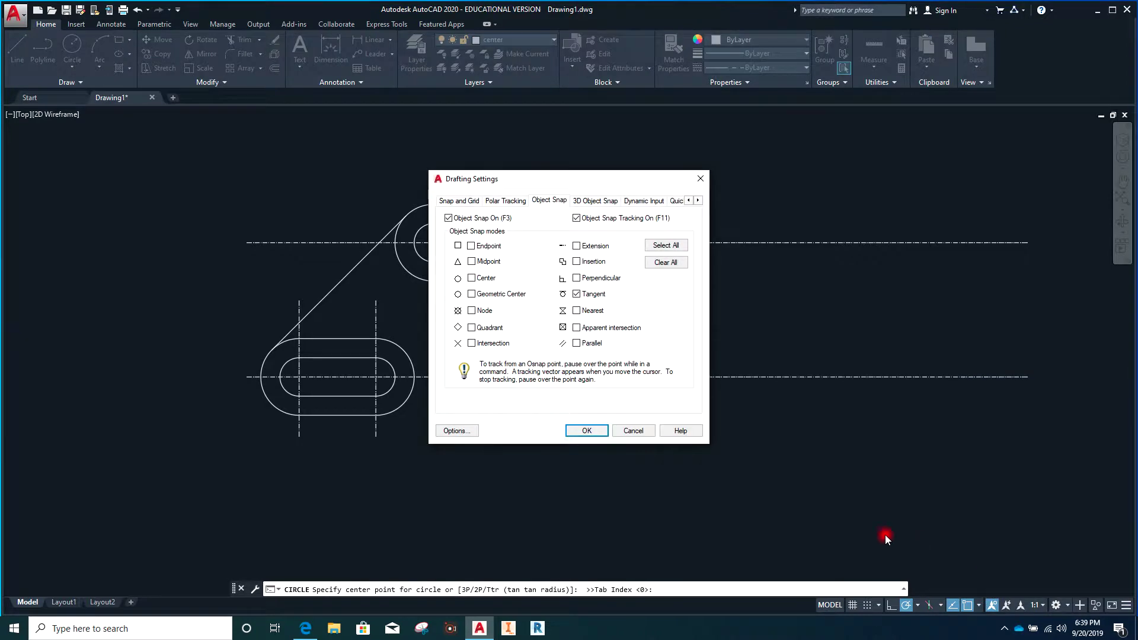
{"action": "left_click", "coordinate": [662, 245]}
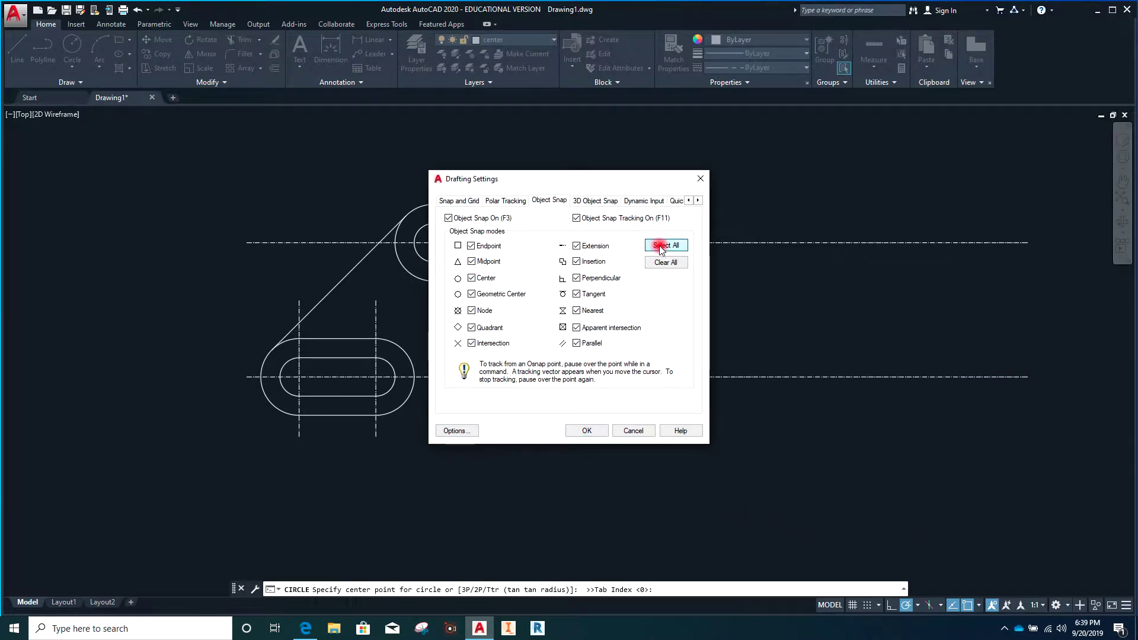
{"action": "left_click", "coordinate": [595, 433]}
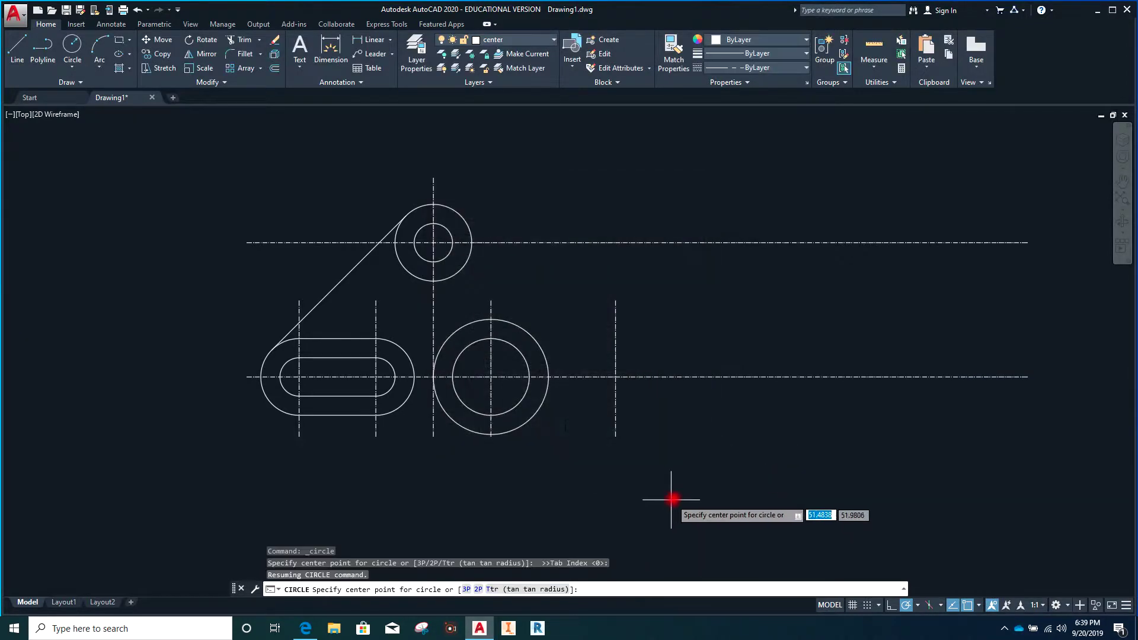
{"action": "left_click", "coordinate": [490, 376]}
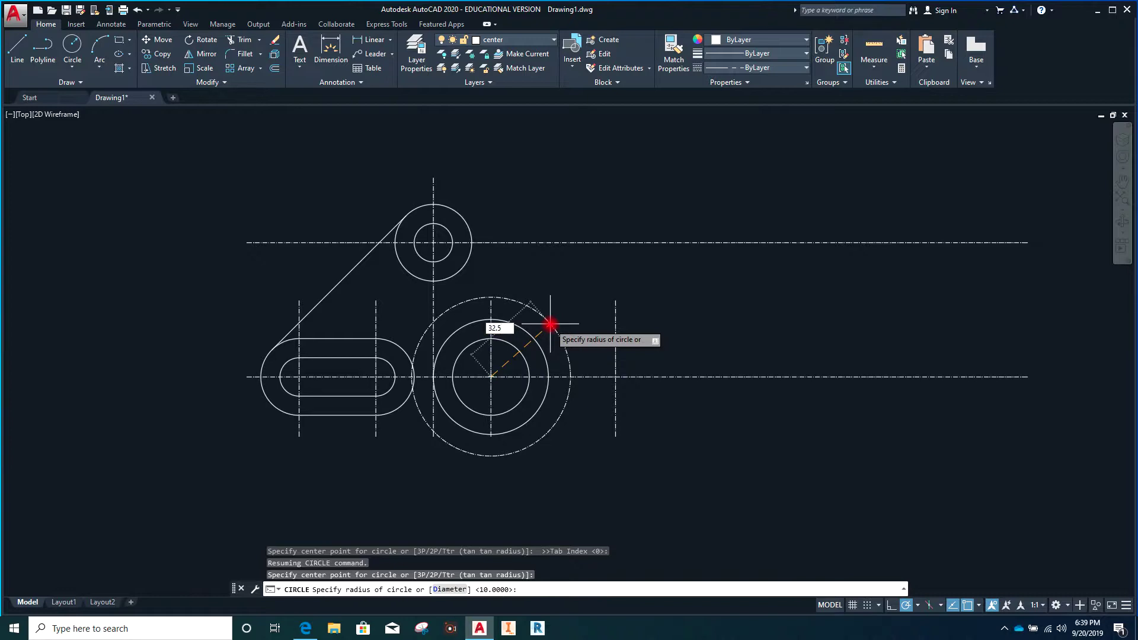
{"action": "key", "text": "Return"}
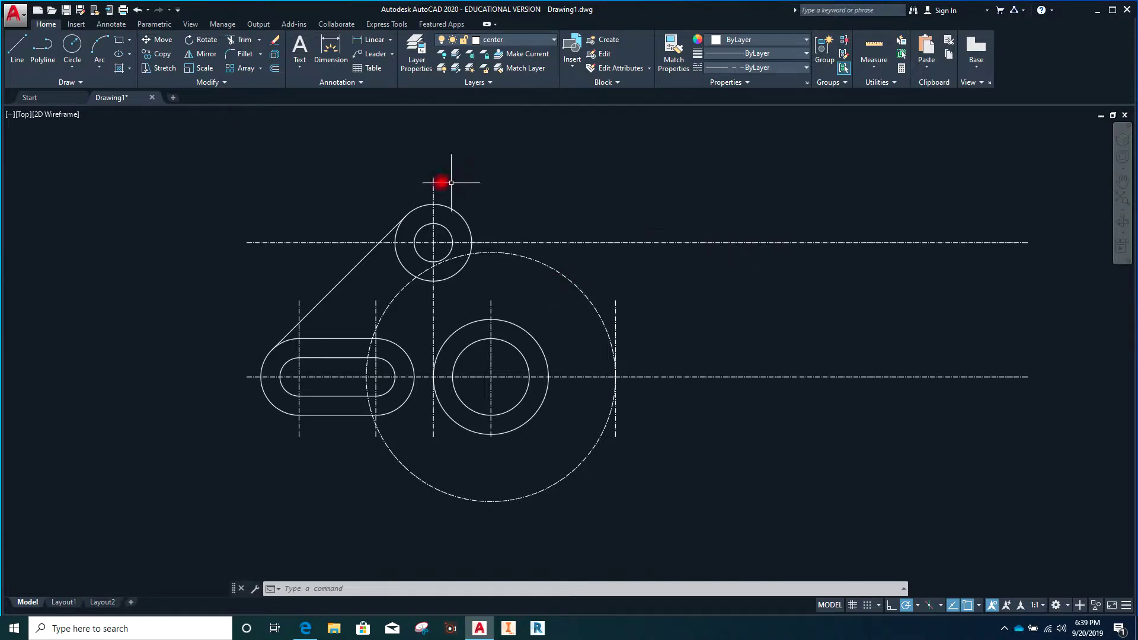
- Offset the lower horizontal centerline 25 downward
{"action": "left_click", "coordinate": [274, 69]}
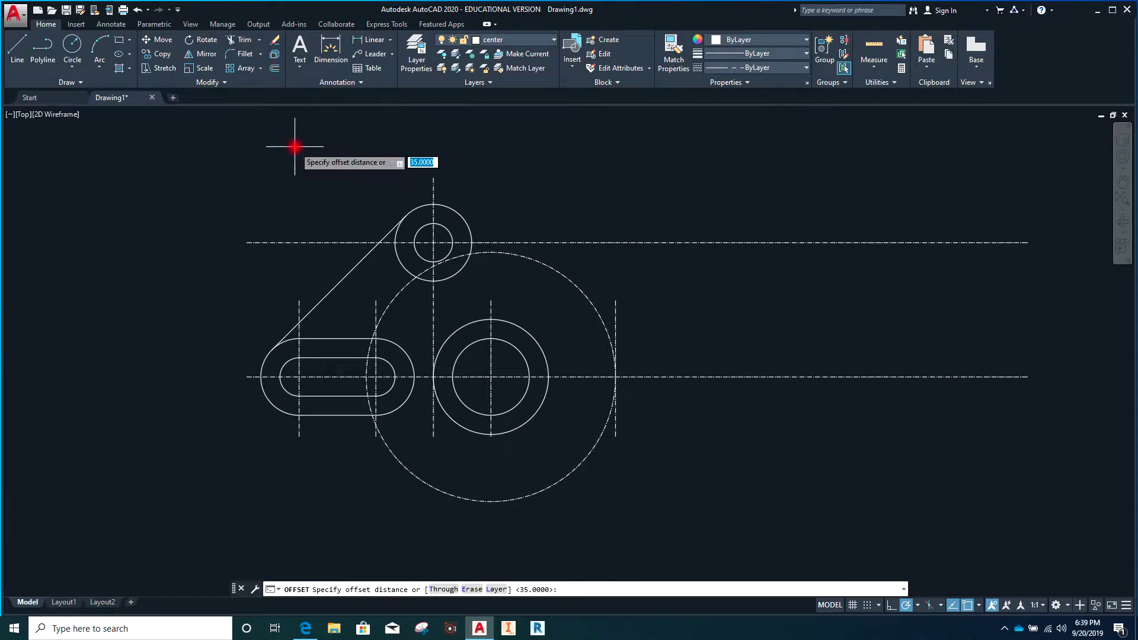
{"action": "type", "text": "25"}
{"action": "key", "text": "Return"}
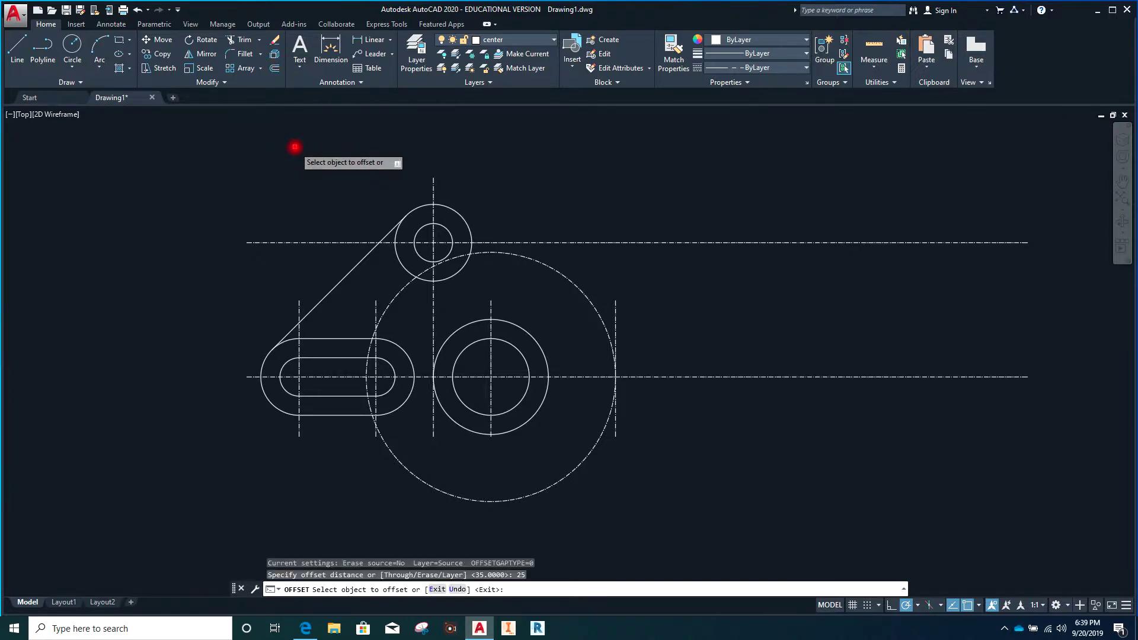
{"action": "left_click", "coordinate": [707, 376]}
{"action": "left_click", "coordinate": [698, 403]}
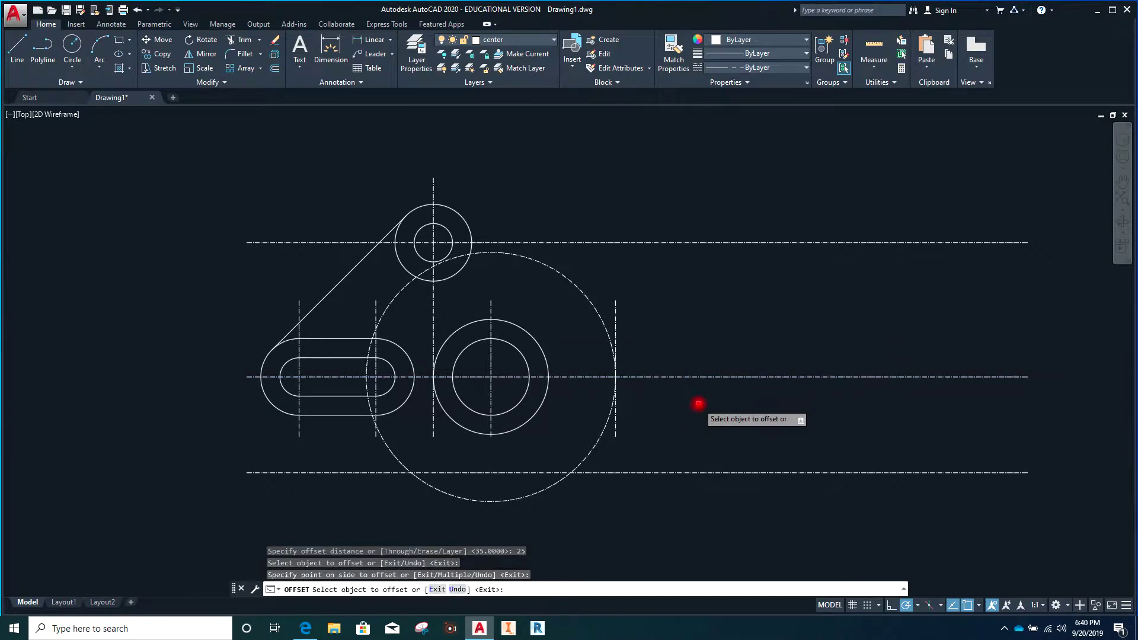
{"action": "scroll", "coordinate": [685, 298], "scroll_direction": "up", "scroll_amount": 2}
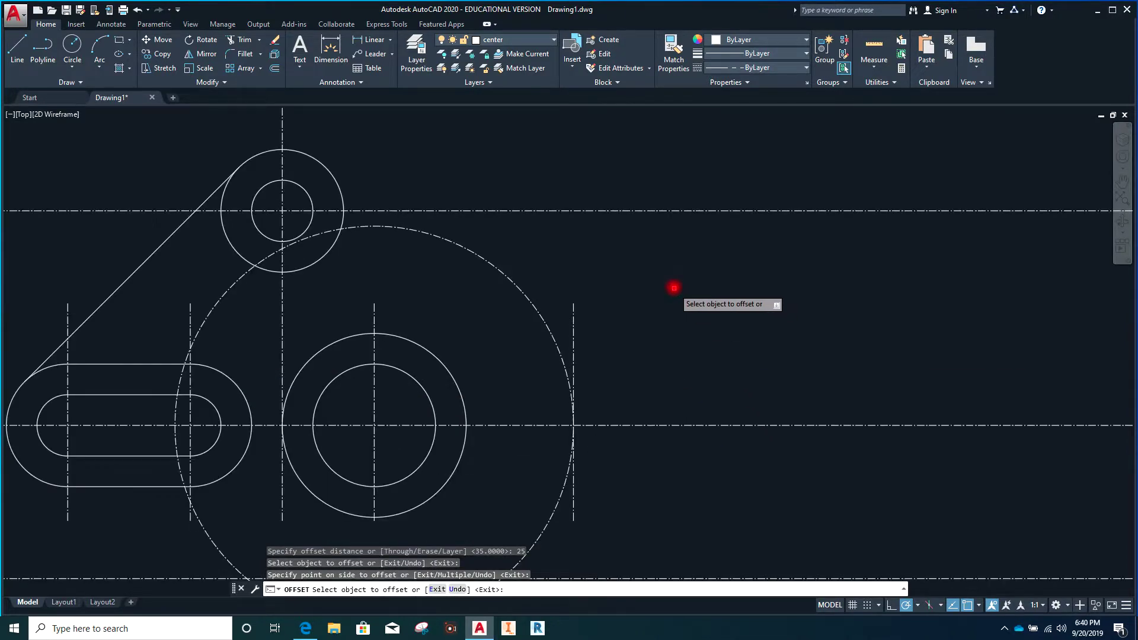
{"action": "scroll", "coordinate": [675, 289], "scroll_direction": "down", "scroll_amount": 4}
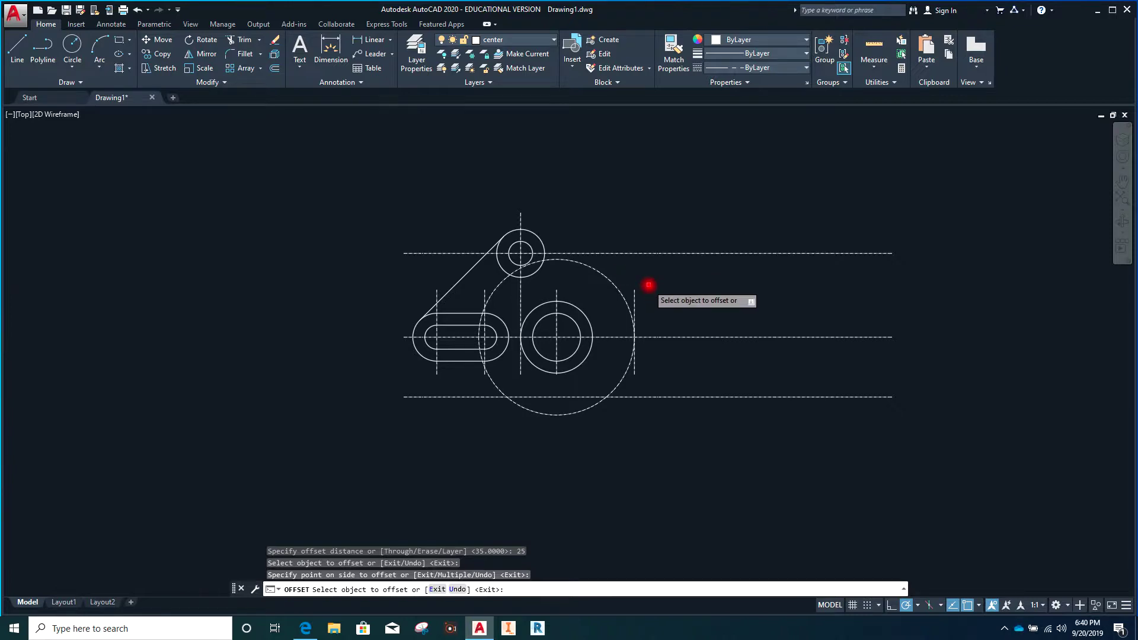
- Draw a centerline about 80 long at 45° up and to the right from the center of the large concentric circles
{"action": "left_click", "coordinate": [17, 48]}
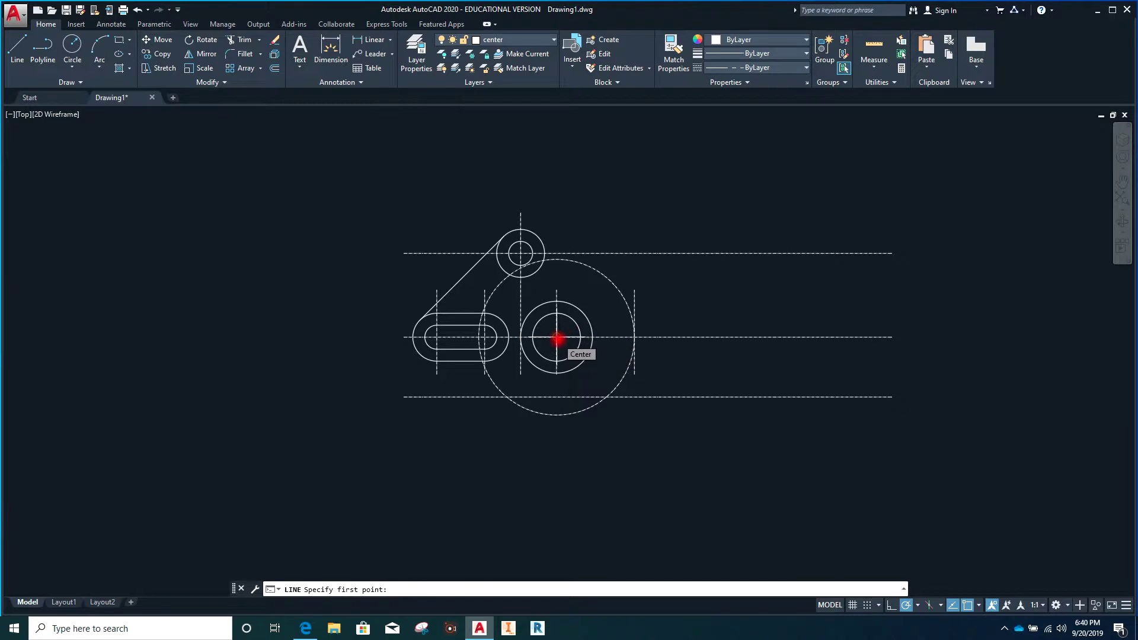
{"action": "left_click", "coordinate": [557, 338]}
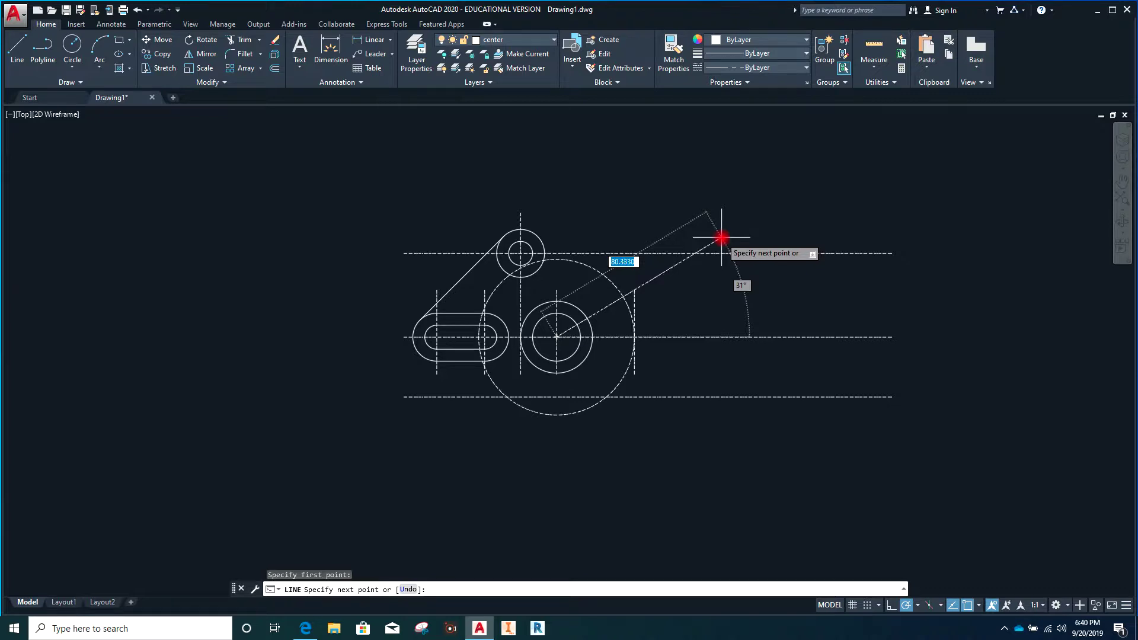
{"action": "key", "text": "Tab"}
{"action": "key", "text": "Return"}
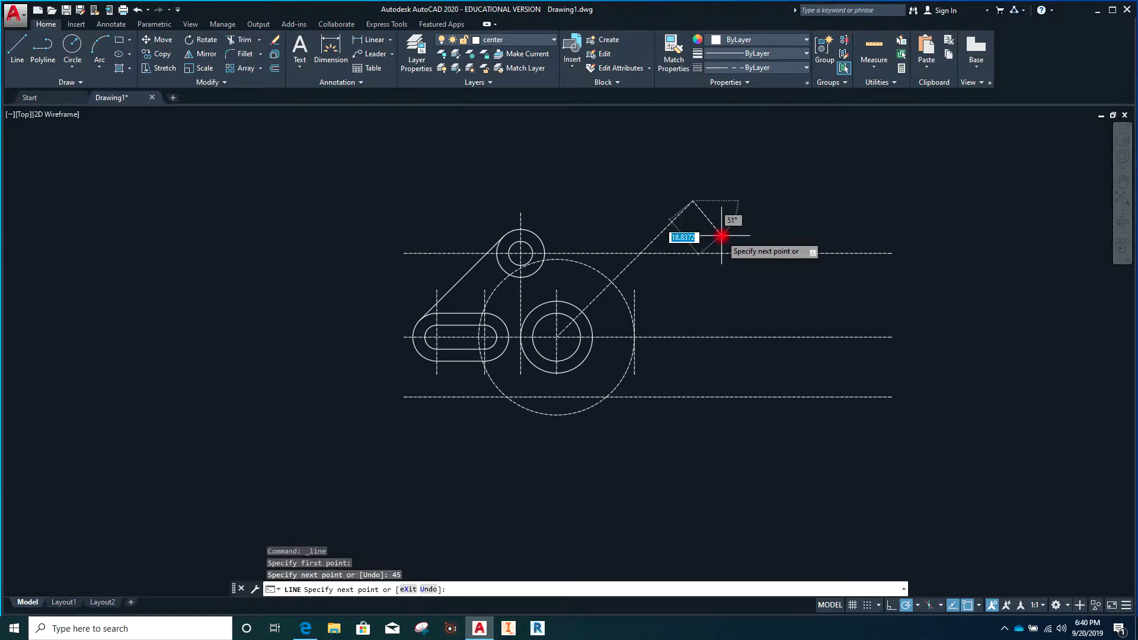
- End the angled line and delete the short vertical centerline crossing the right edge of the large centerline circle
{"action": "key", "text": "Escape"}
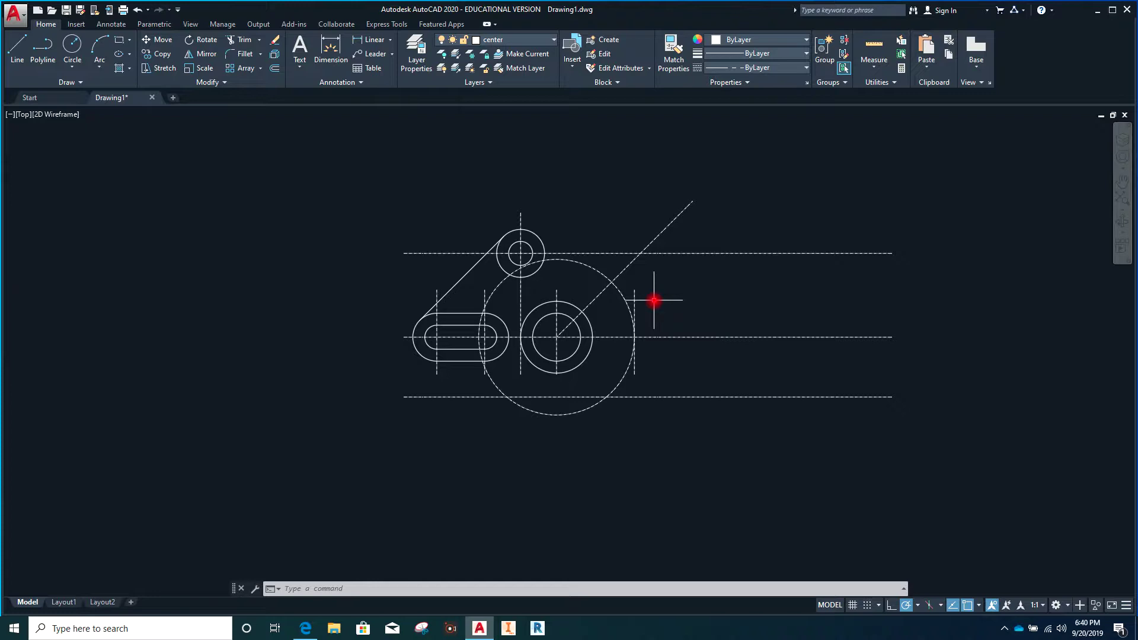
{"action": "key", "text": "Escape"}
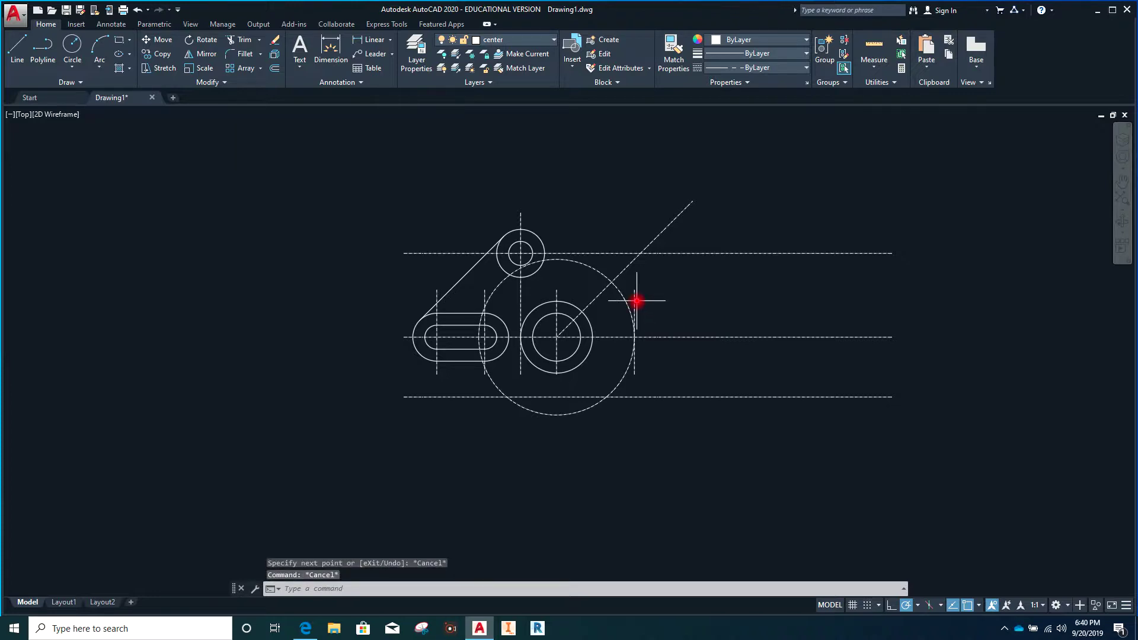
{"action": "left_click", "coordinate": [635, 301]}
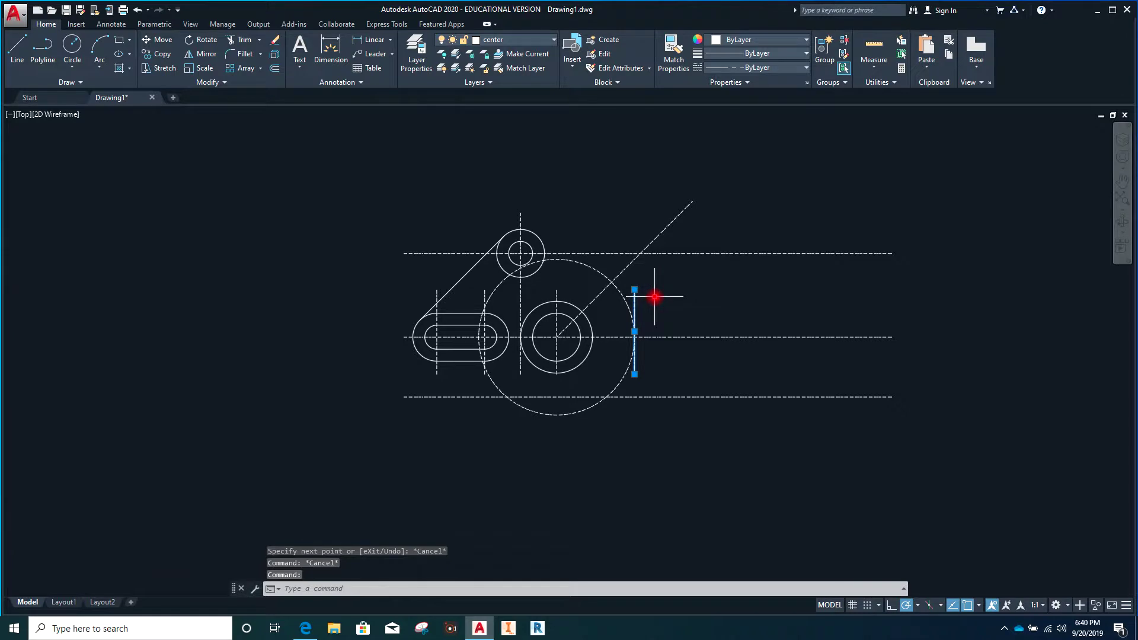
{"action": "key", "text": "Delete"}
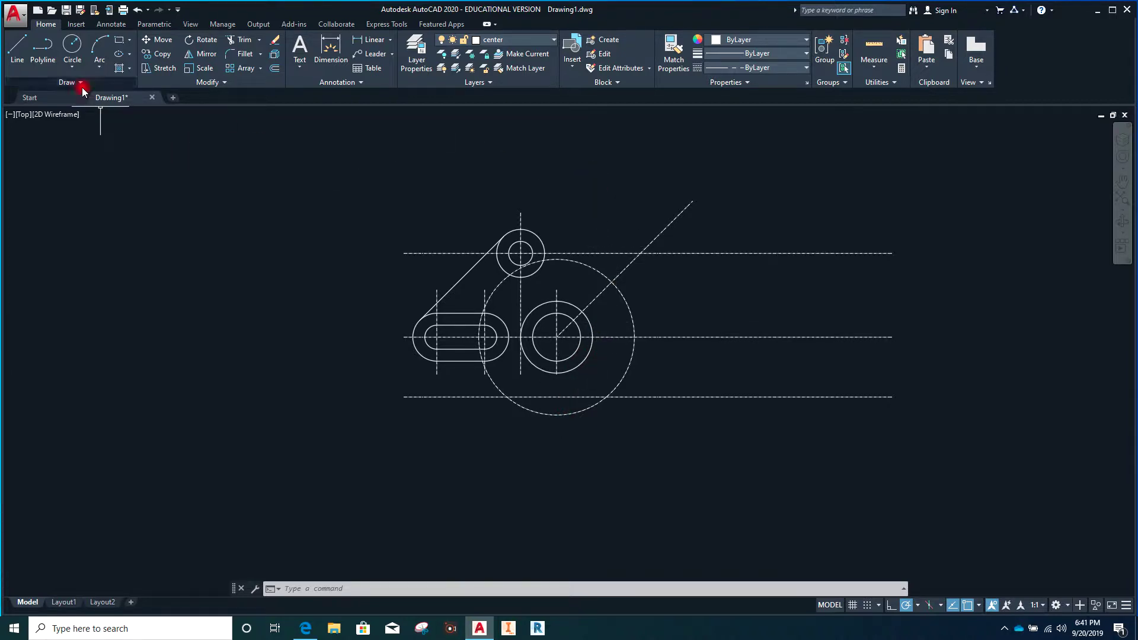
- Draw a circle of radius 2.5 where the large centerline circle meets the horizontal centerline on its right side
{"action": "left_click", "coordinate": [72, 70]}
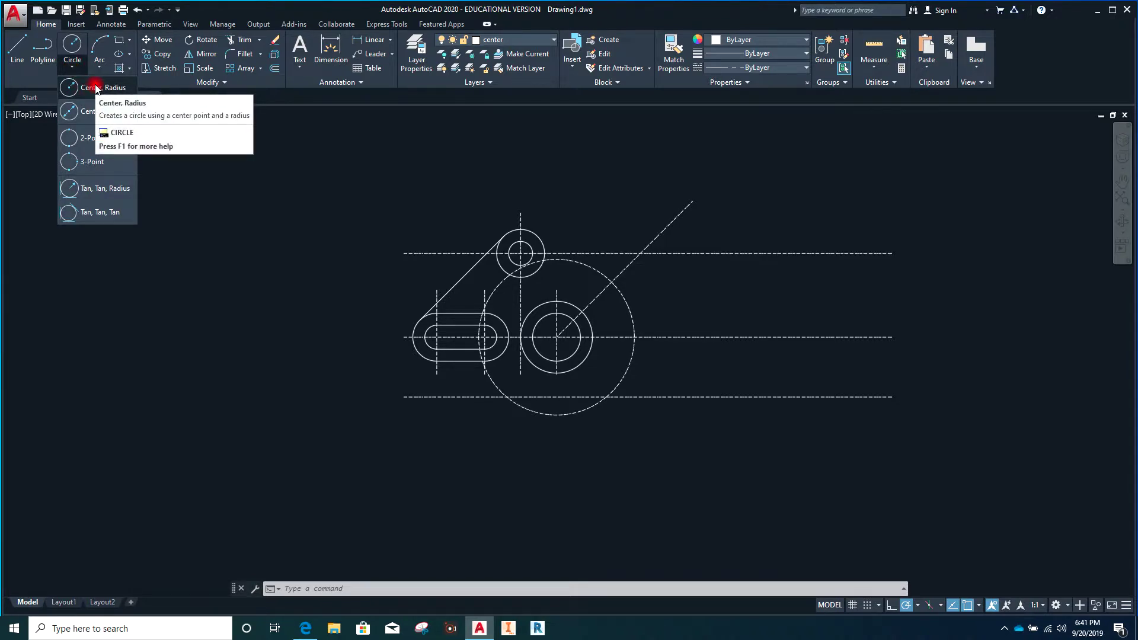
{"action": "left_click", "coordinate": [95, 87]}
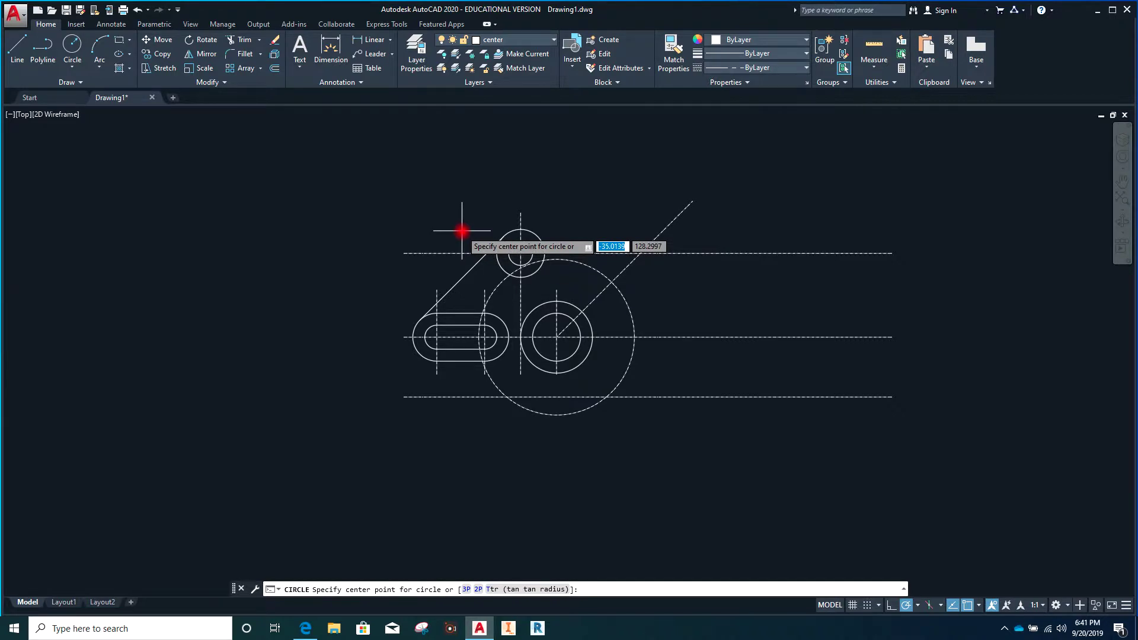
{"action": "left_click", "coordinate": [633, 337]}
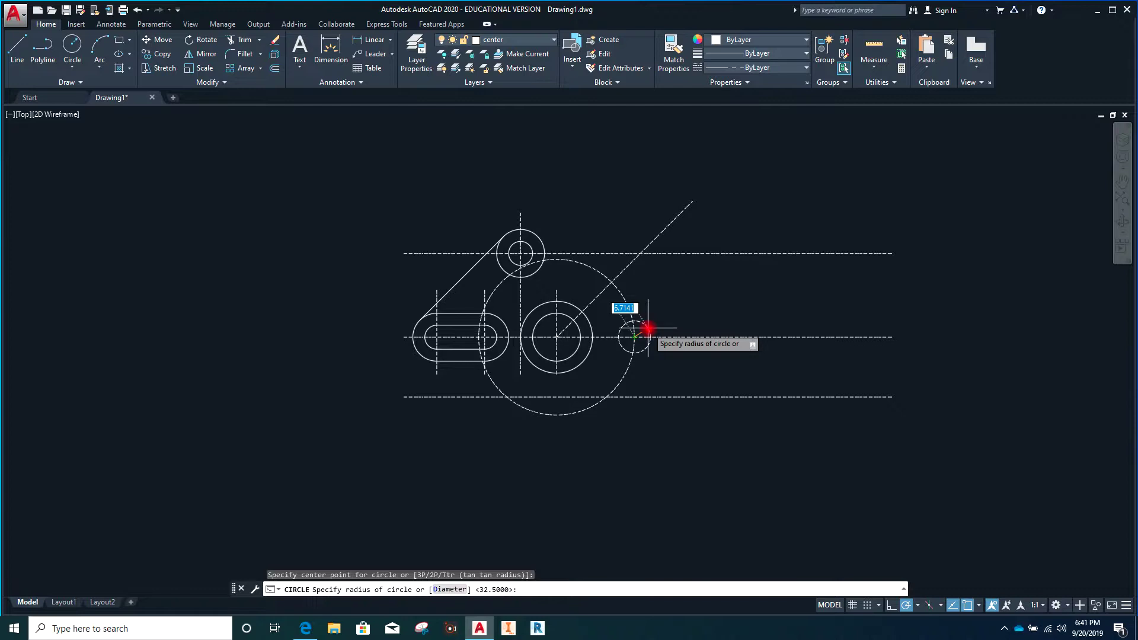
{"action": "type", "text": "2.5"}
{"action": "key", "text": "Return"}
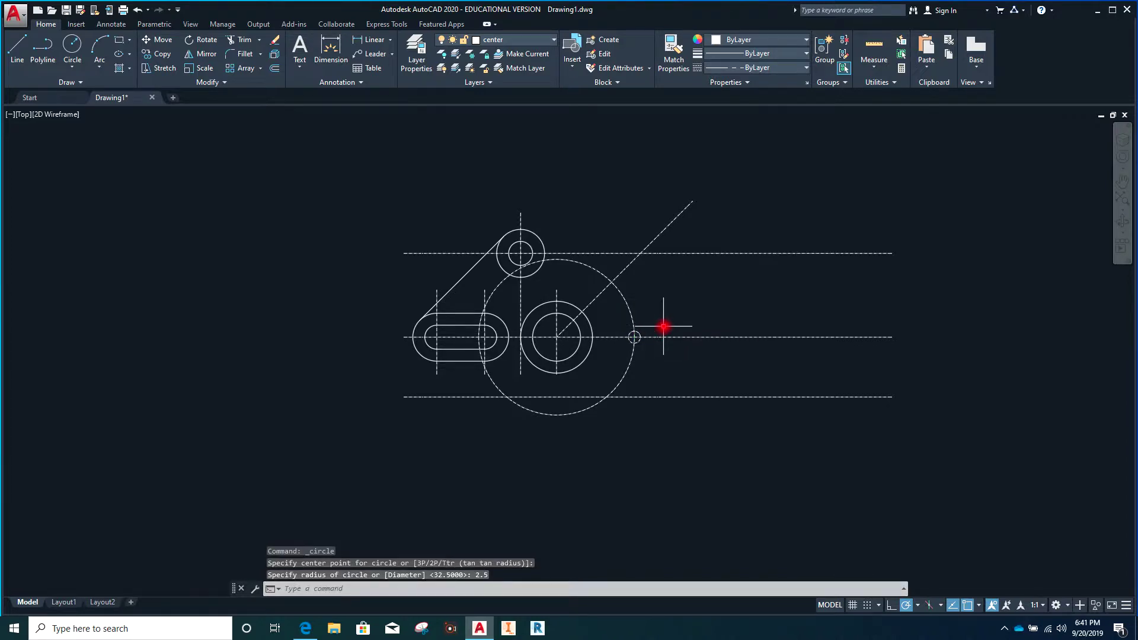
- Draw a circle of radius 2.5 where the 45° centerline crosses the large centerline circle
{"action": "key", "text": "Return"}
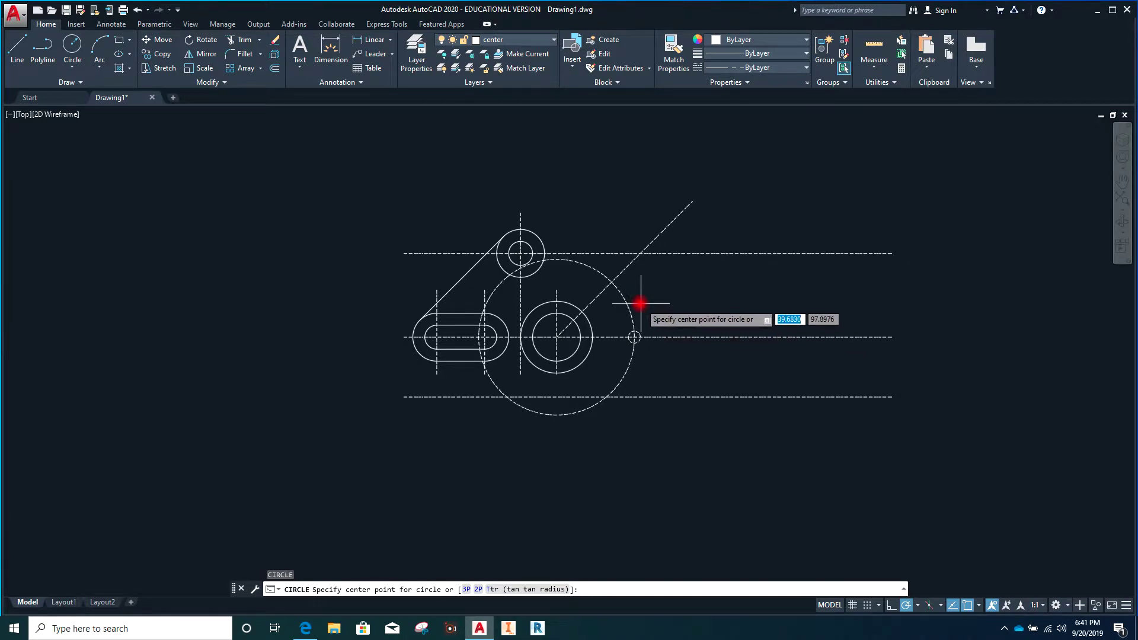
{"action": "left_click", "coordinate": [612, 281]}
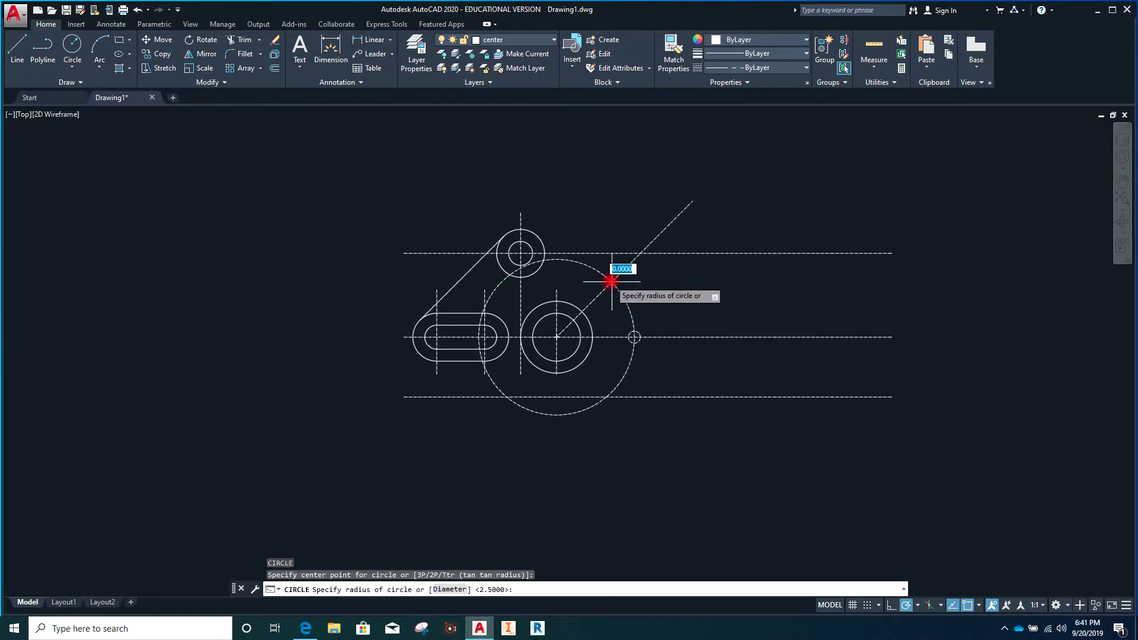
{"action": "type", "text": "2."}
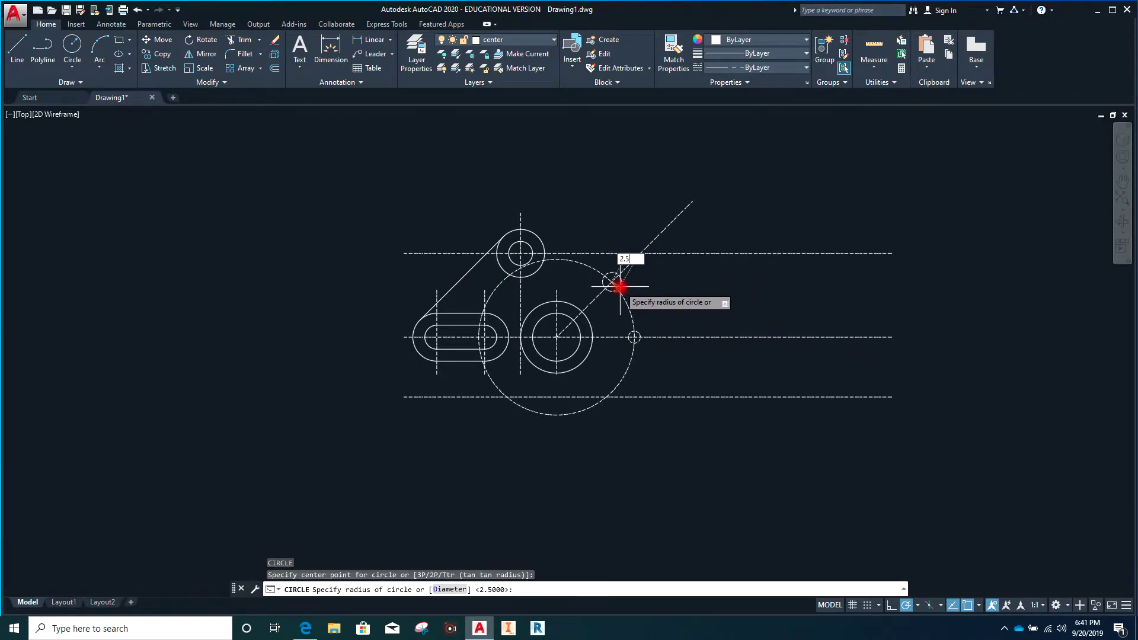
{"action": "type", "text": "5"}
{"action": "key", "text": "Return"}
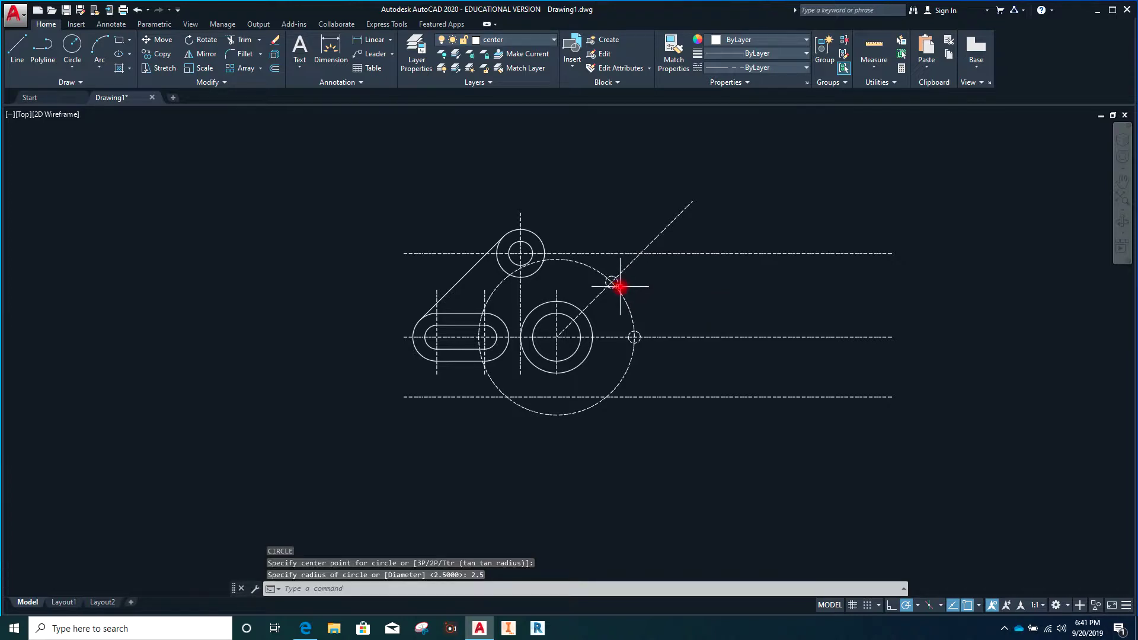
{"action": "scroll", "coordinate": [615, 319], "scroll_direction": "up", "scroll_amount": 2}
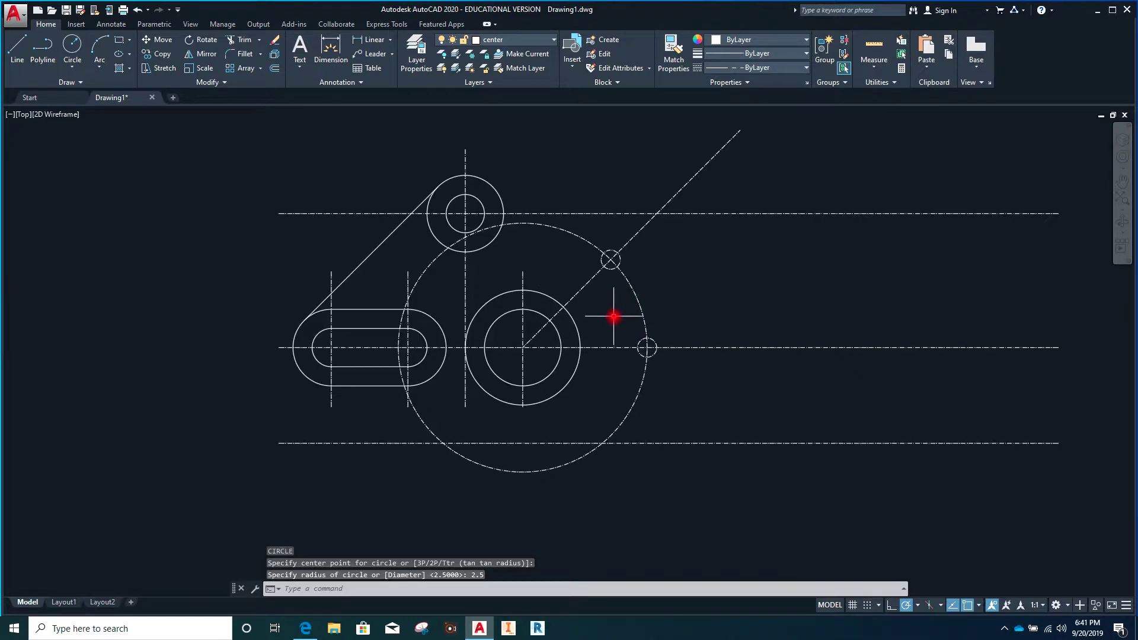
{"action": "scroll", "coordinate": [613, 315], "scroll_direction": "down", "scroll_amount": 2}
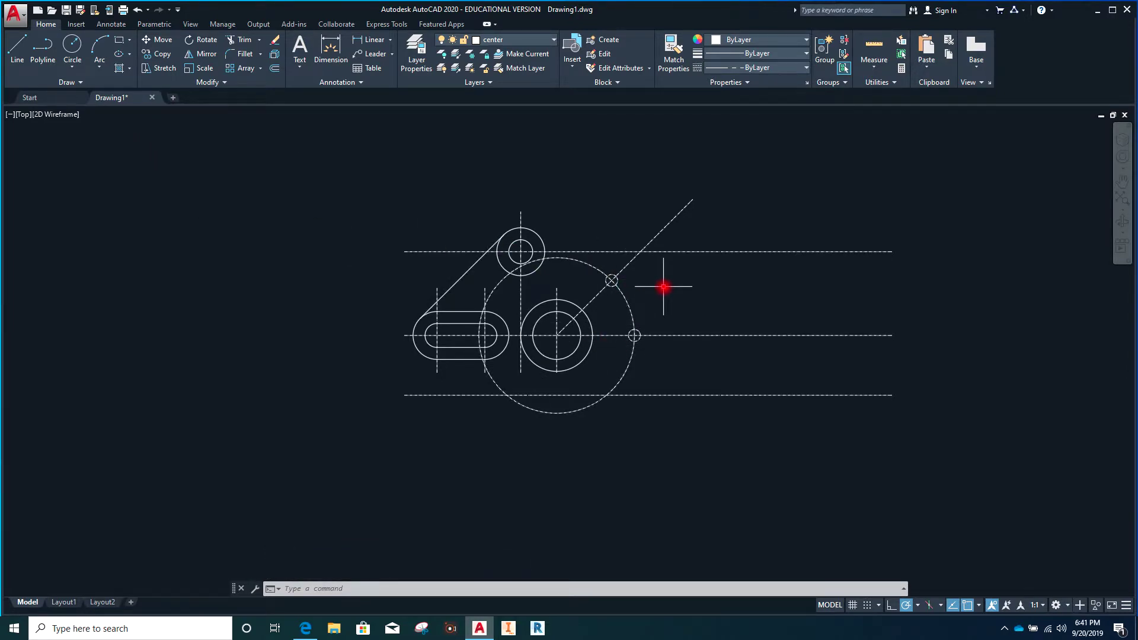
- Draw a circle of radius 7.5 concentric with the small circle on the horizontal centerline
{"action": "key", "text": "Return"}
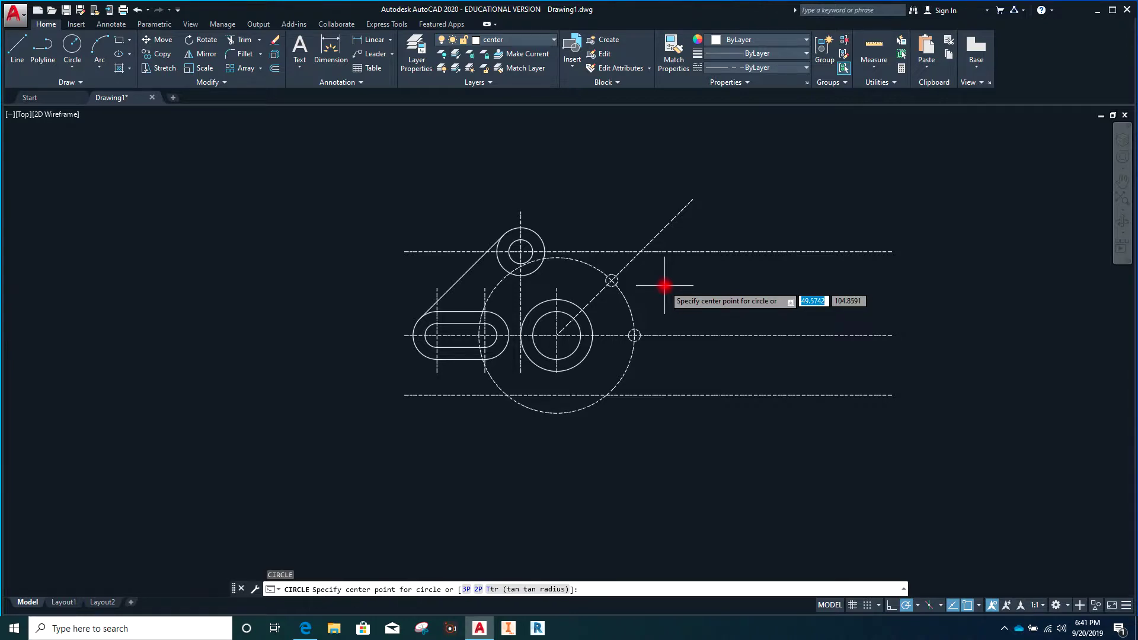
{"action": "left_click", "coordinate": [634, 336]}
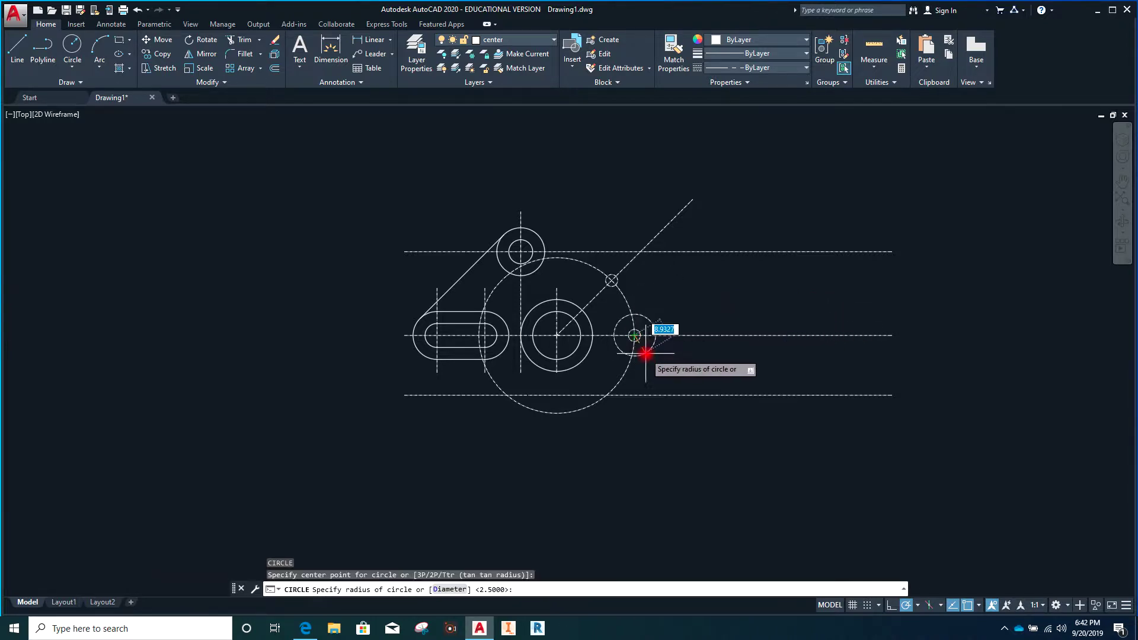
{"action": "type", "text": "7"}
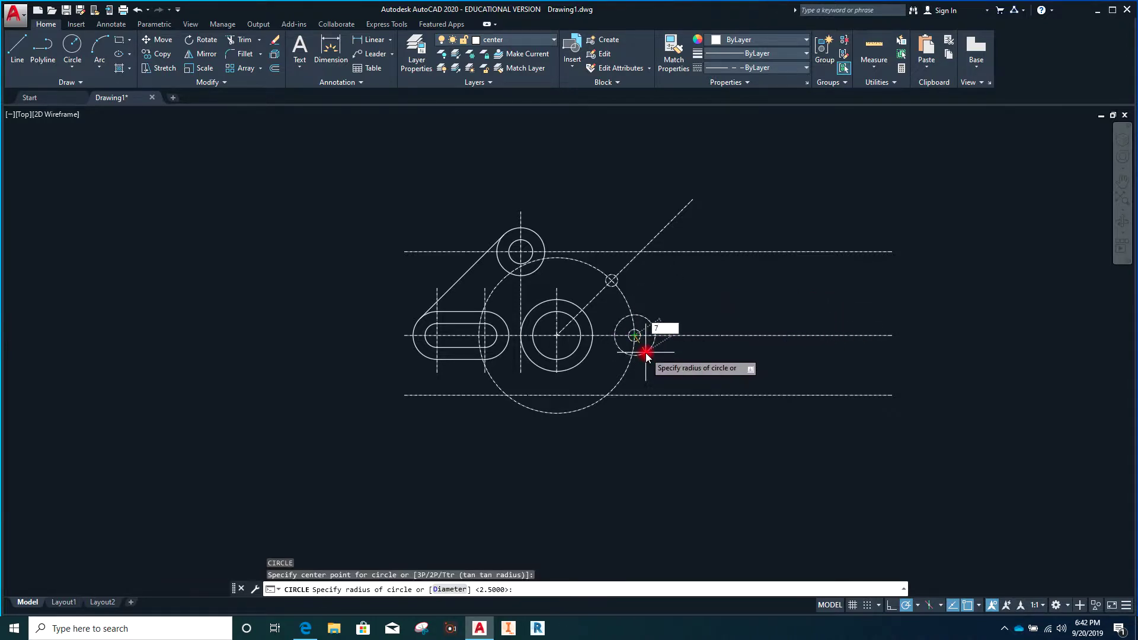
{"action": "type", "text": ".5"}
{"action": "key", "text": "Return"}
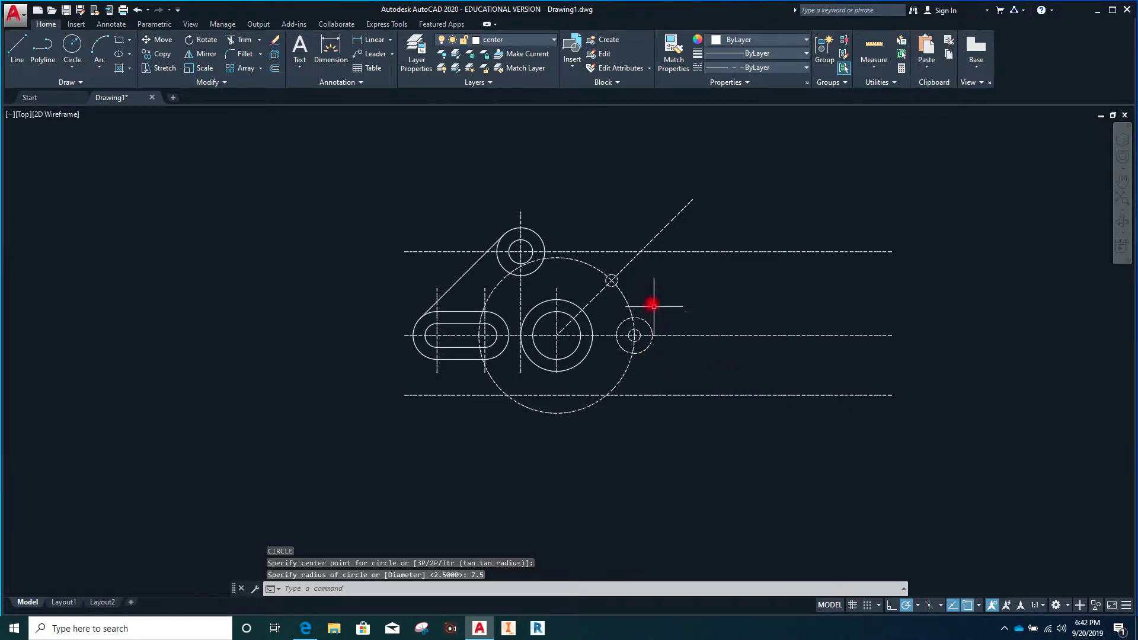
- Draw a circle of radius 7.5 concentric with the small circle on the 45° centerline
{"action": "scroll", "coordinate": [612, 281], "scroll_direction": "up", "scroll_amount": 10}
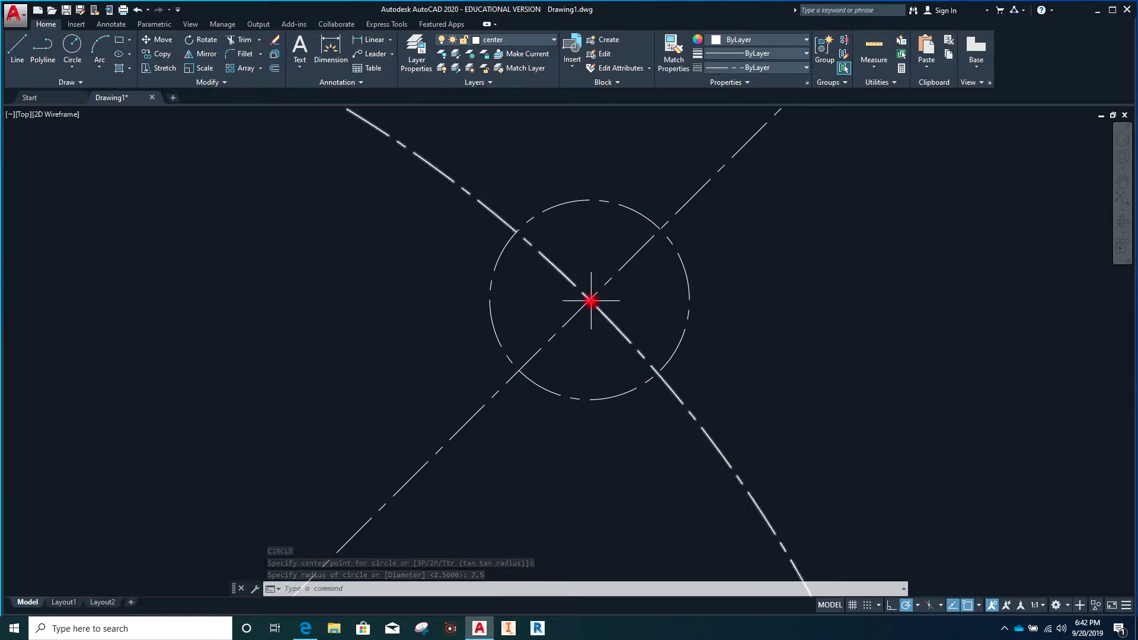
{"action": "key", "text": "Return"}
{"action": "scroll", "coordinate": [590, 301], "scroll_direction": "up", "scroll_amount": 2}
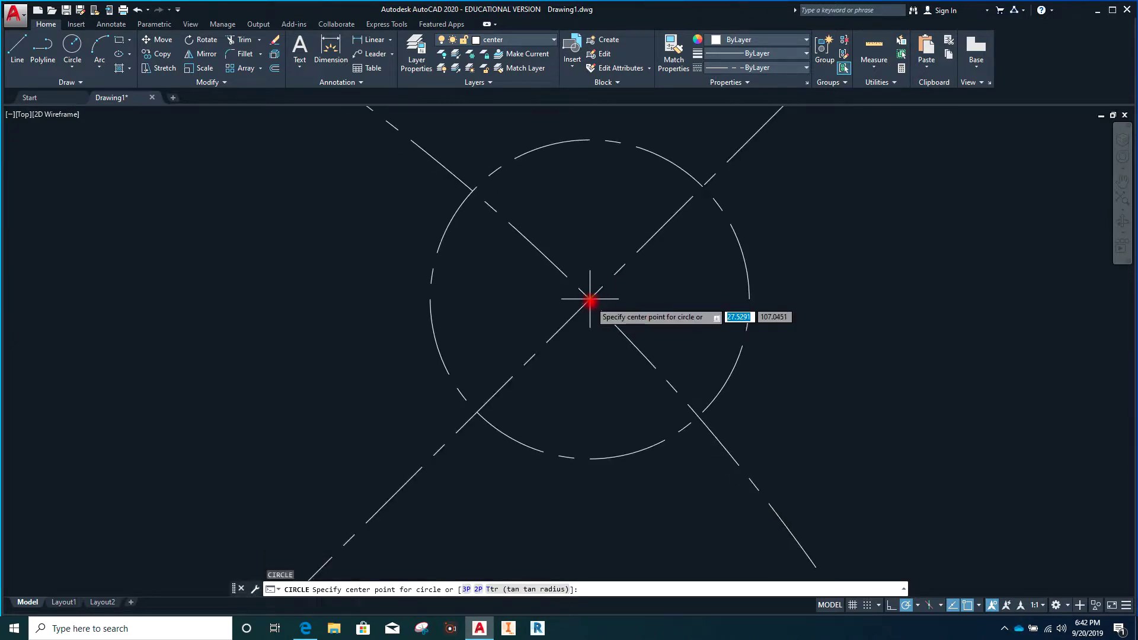
{"action": "left_click", "coordinate": [590, 301]}
{"action": "scroll", "coordinate": [590, 302], "scroll_direction": "down", "scroll_amount": 12}
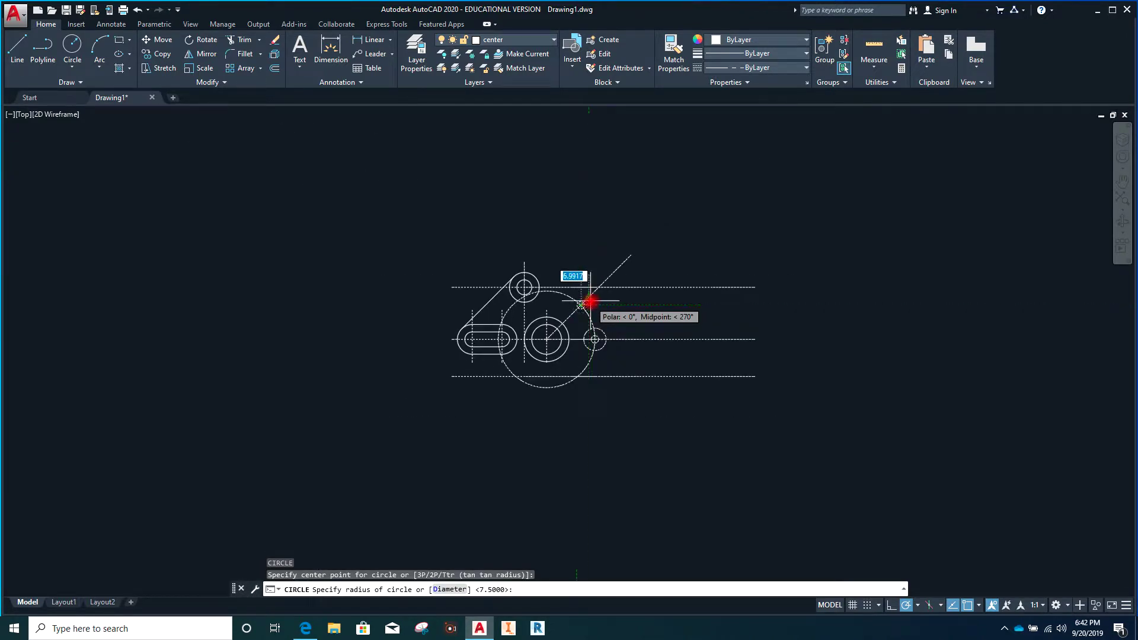
{"action": "type", "text": "7.5"}
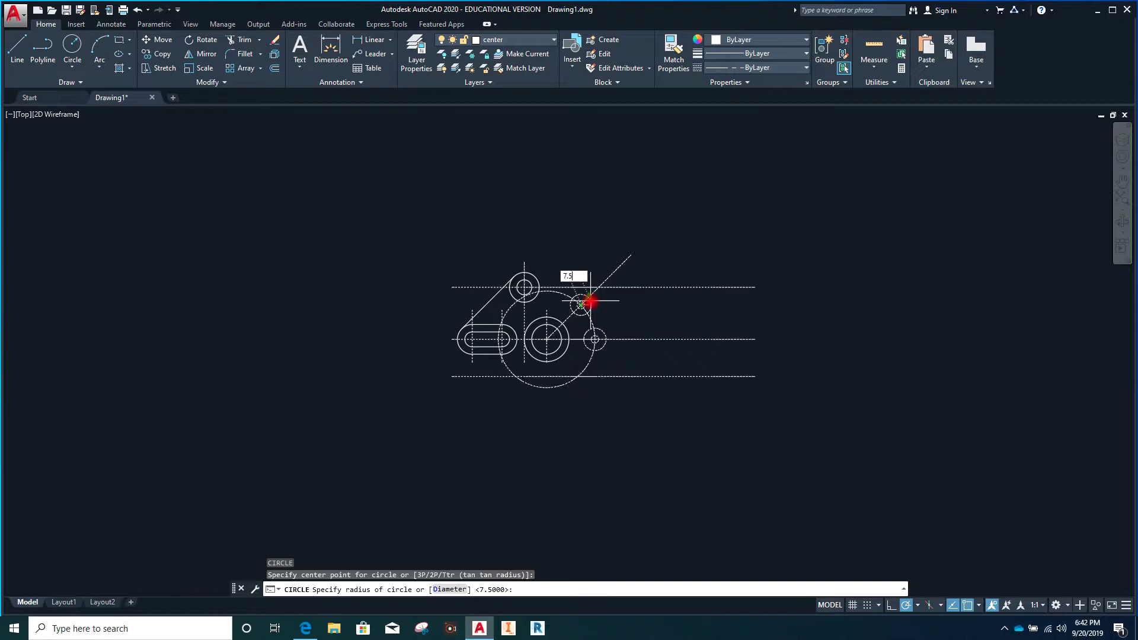
{"action": "key", "text": "Return"}
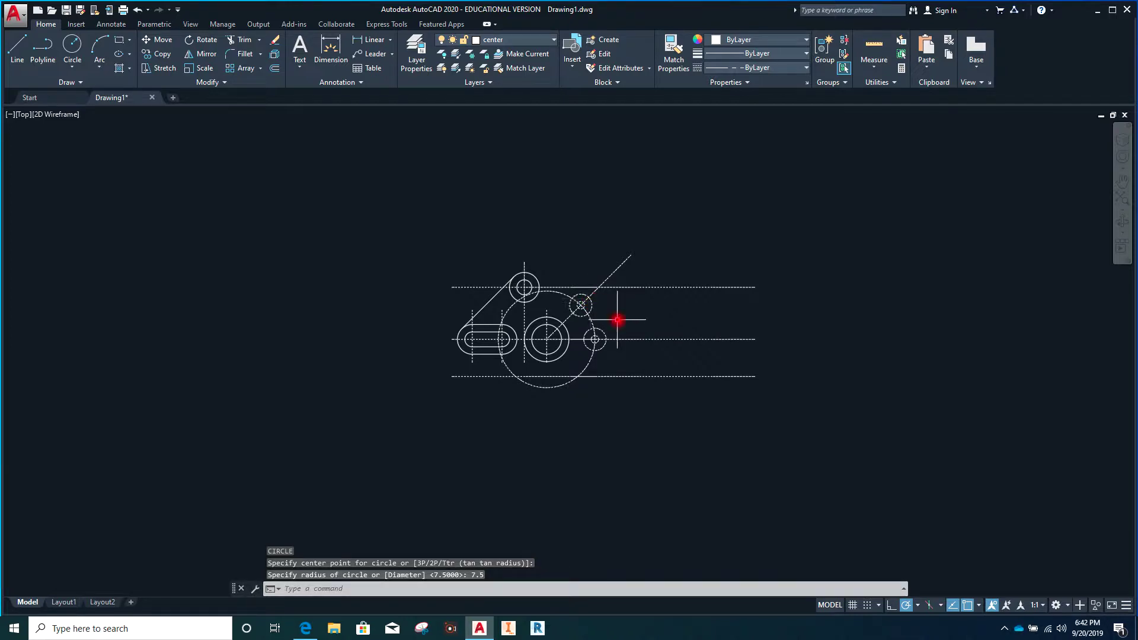
{"action": "scroll", "coordinate": [617, 323], "scroll_direction": "up", "scroll_amount": 6}
{"action": "scroll", "coordinate": [616, 323], "scroll_direction": "down", "scroll_amount": 2}
{"action": "key", "text": "Escape"}
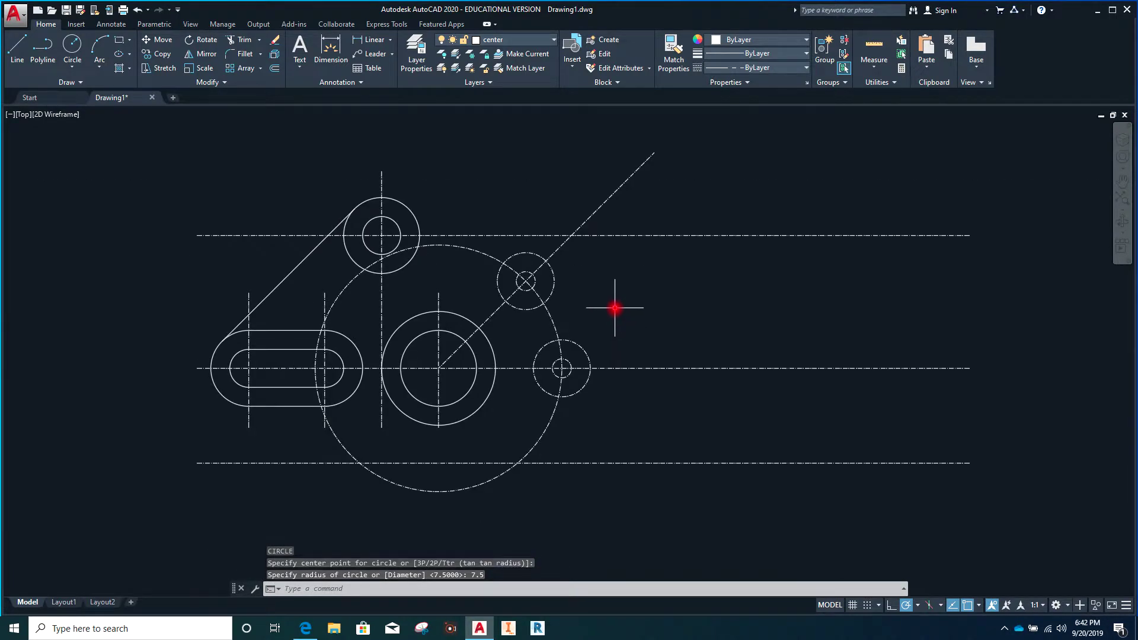
{"action": "key", "text": "Escape"}
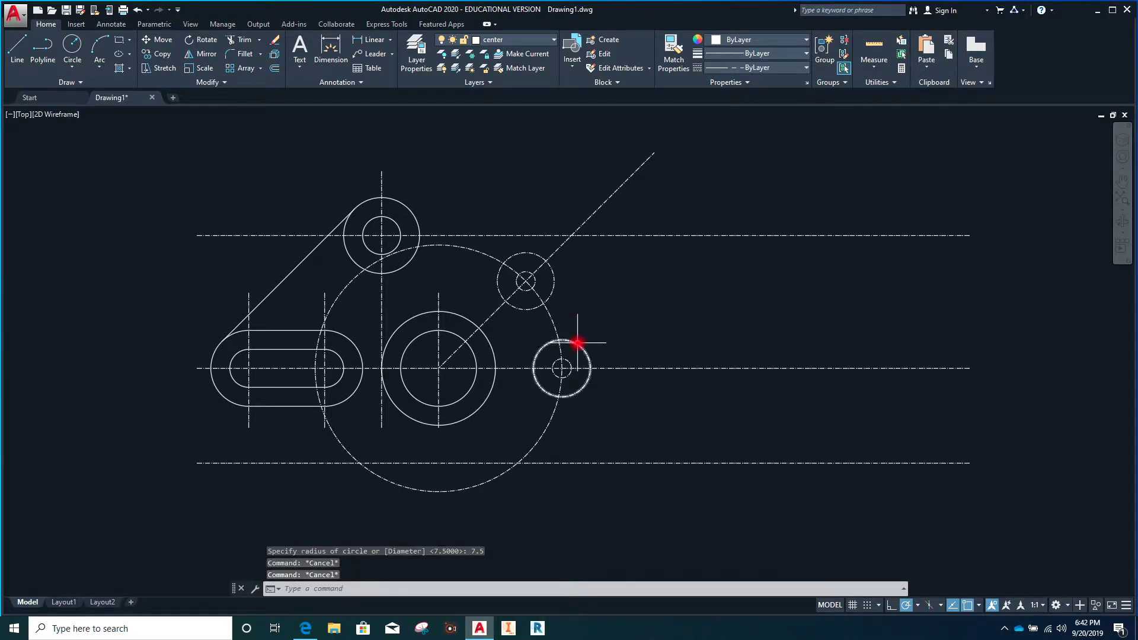
- Move the four radius 2.5 and 7.5 circles on the large centerline circle to layer 0 and clear the selection
{"action": "left_click", "coordinate": [578, 345]}
{"action": "left_click", "coordinate": [571, 363]}
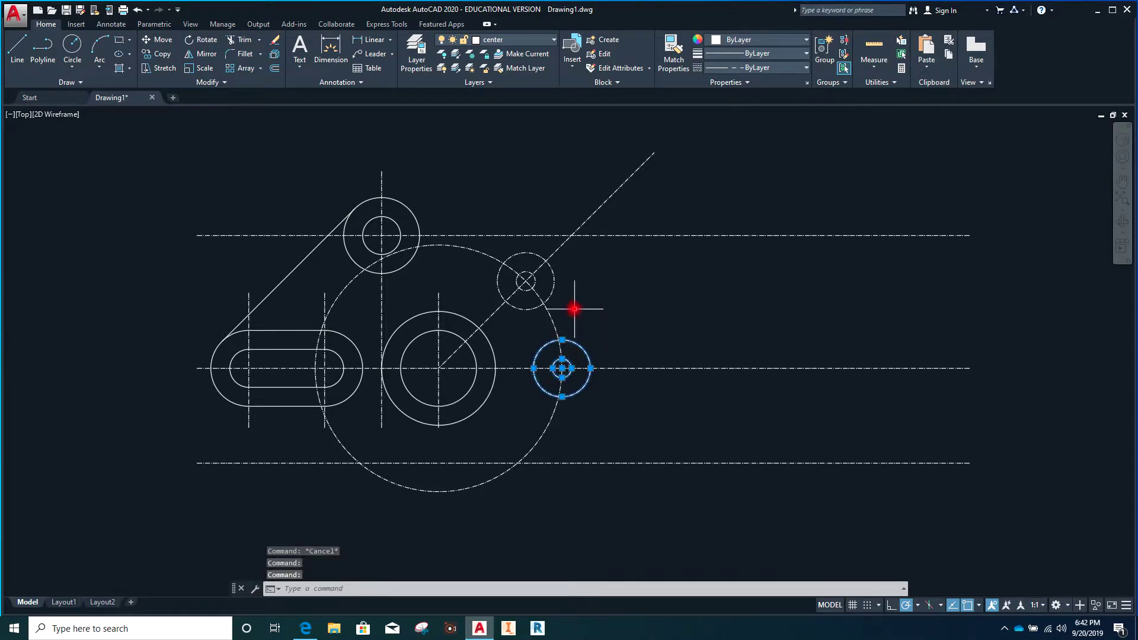
{"action": "left_click", "coordinate": [549, 296]}
{"action": "left_click", "coordinate": [534, 281]}
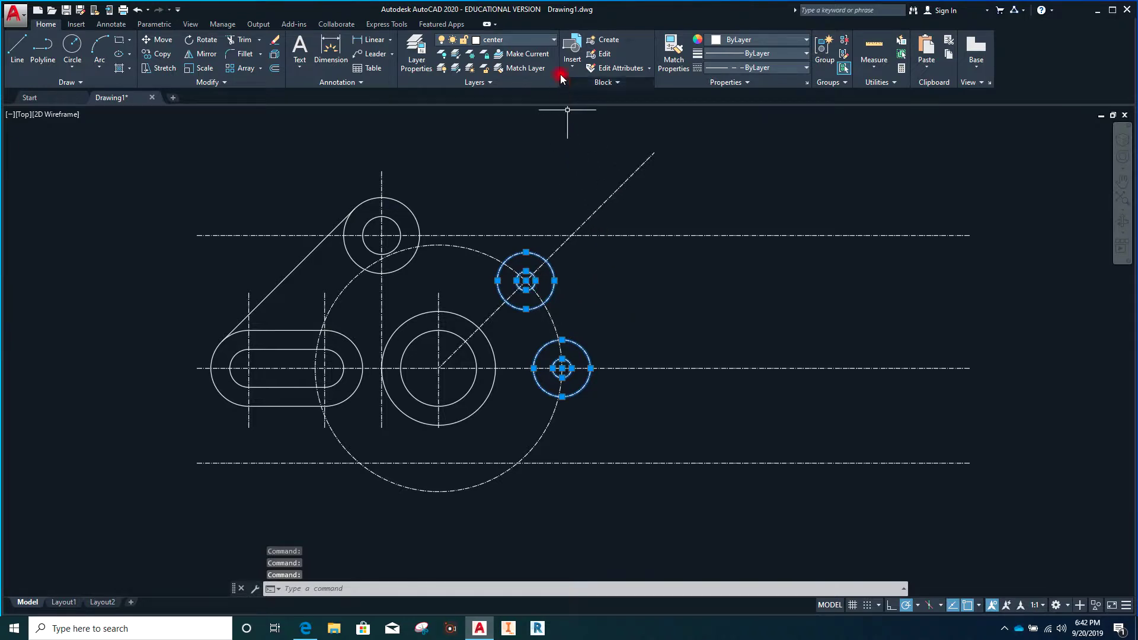
{"action": "left_click", "coordinate": [552, 40]}
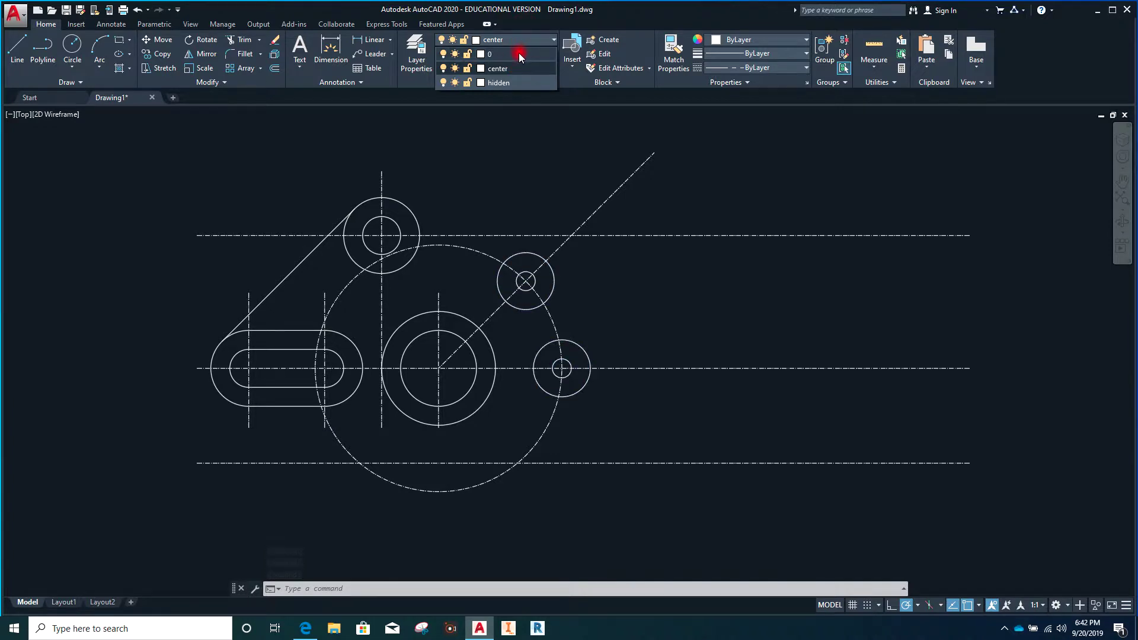
{"action": "left_click", "coordinate": [519, 54]}
{"action": "left_click", "coordinate": [543, 166]}
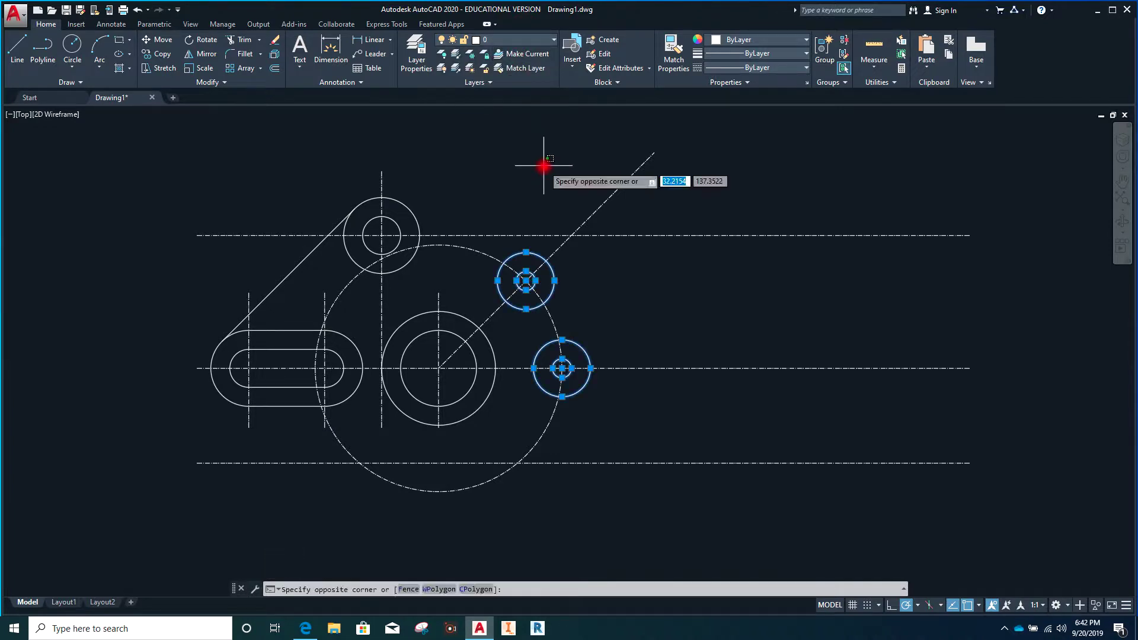
{"action": "key", "text": "Escape"}
{"action": "key", "text": "Escape"}
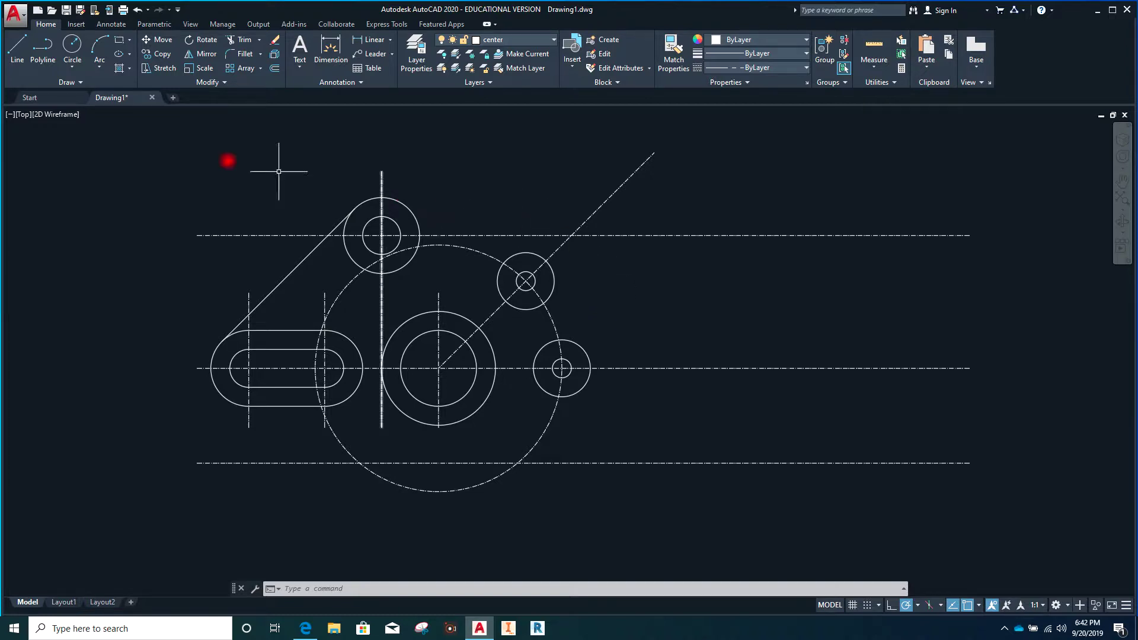
{"action": "left_click", "coordinate": [73, 67]}
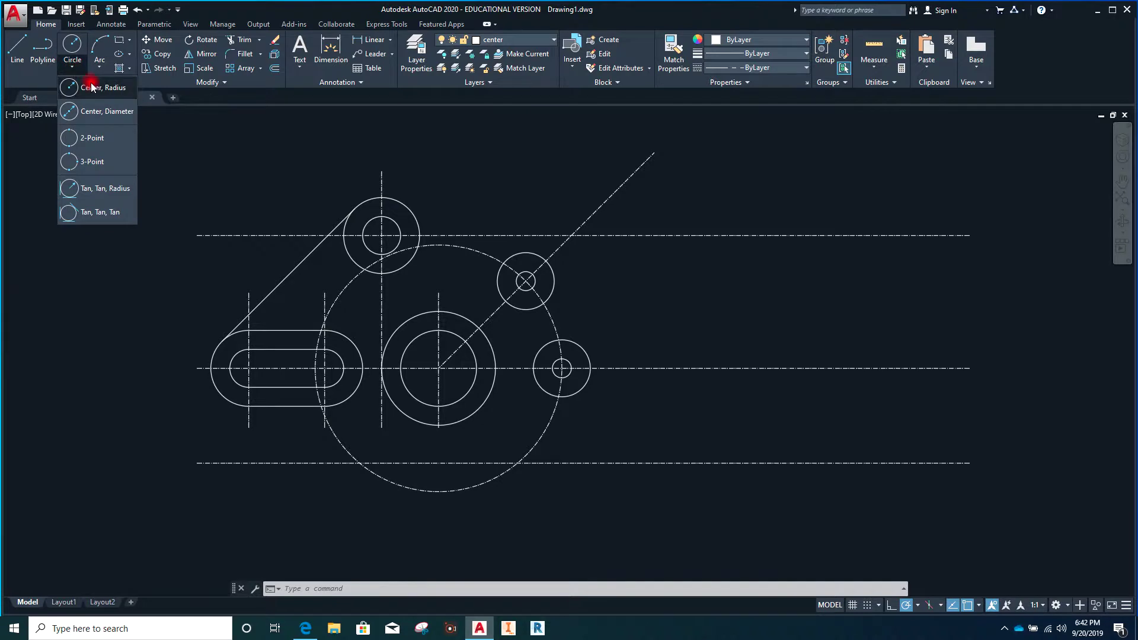
{"action": "left_click", "coordinate": [91, 88]}
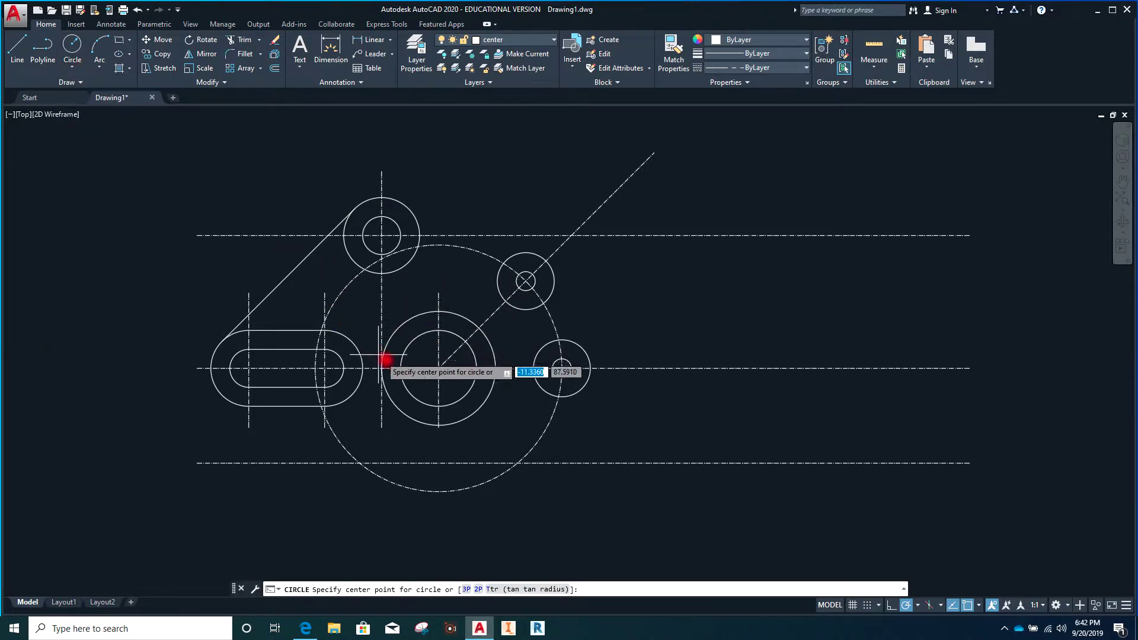
{"action": "left_click", "coordinate": [439, 368]}
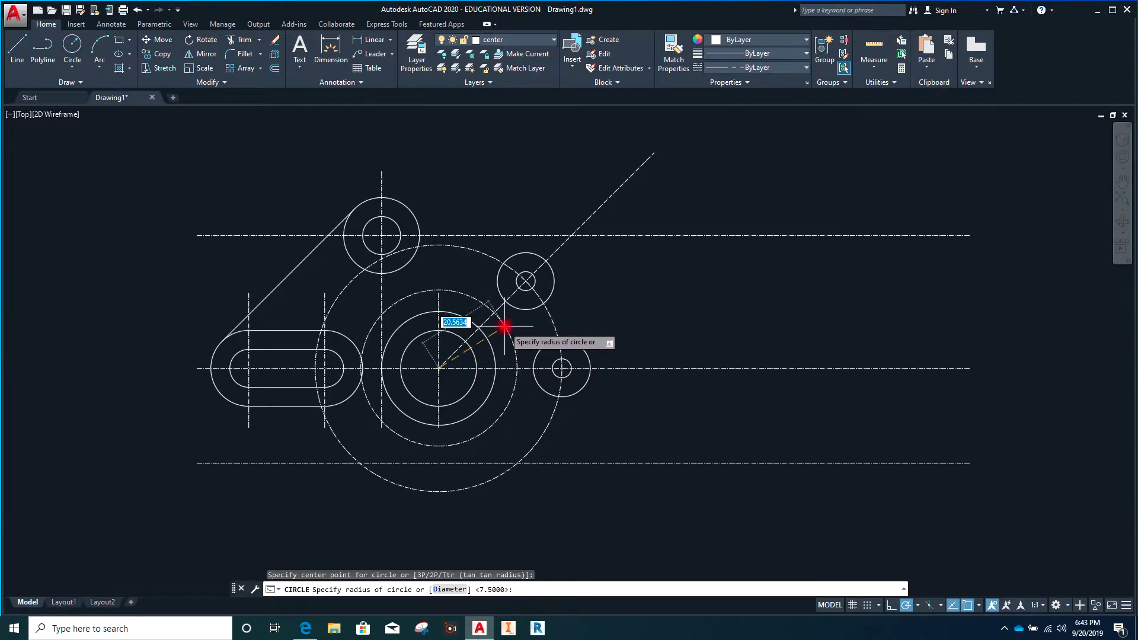
{"action": "key", "text": "Escape"}
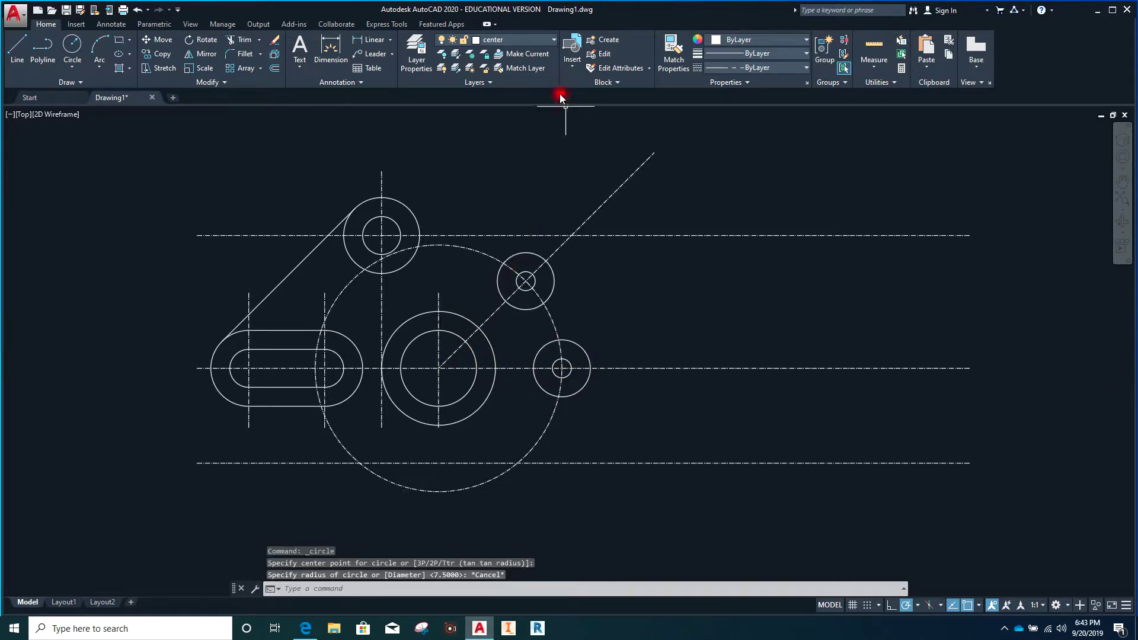
- Make layer 0 current and draw a radius 25 circle about the center of the large centerline circle
{"action": "left_click", "coordinate": [555, 40]}
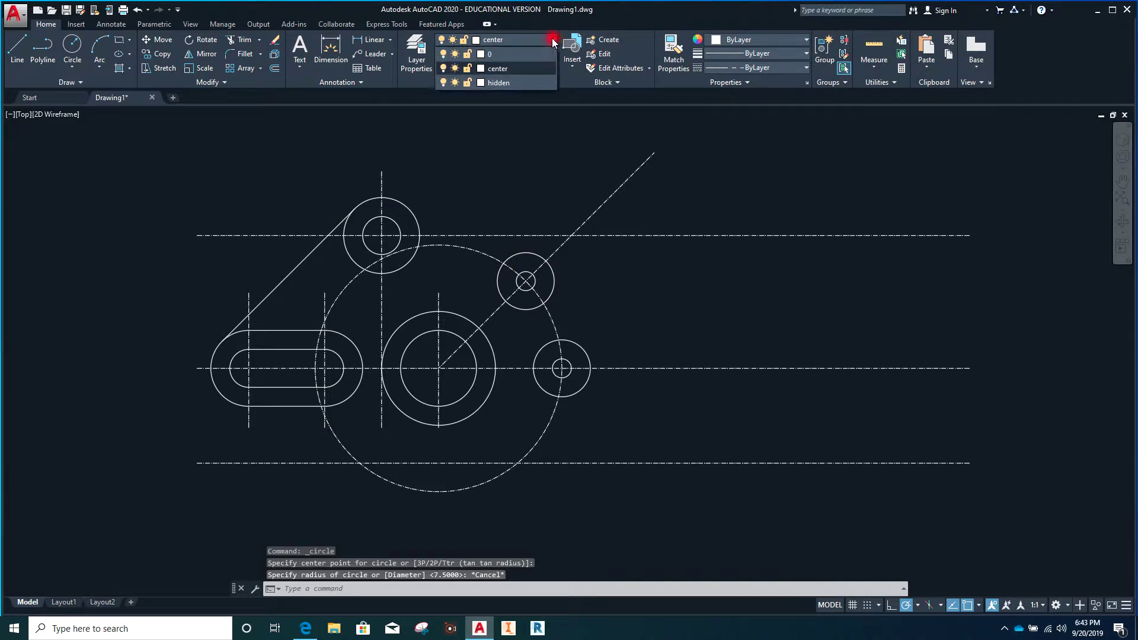
{"action": "left_click", "coordinate": [524, 55]}
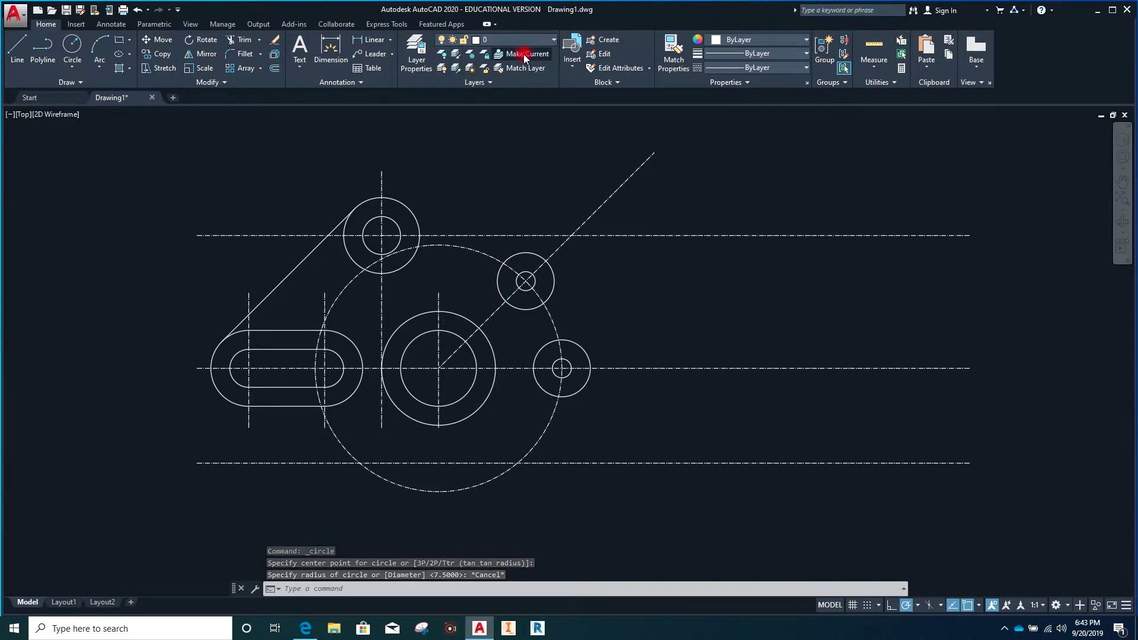
{"action": "left_click", "coordinate": [72, 67]}
{"action": "left_click", "coordinate": [96, 88]}
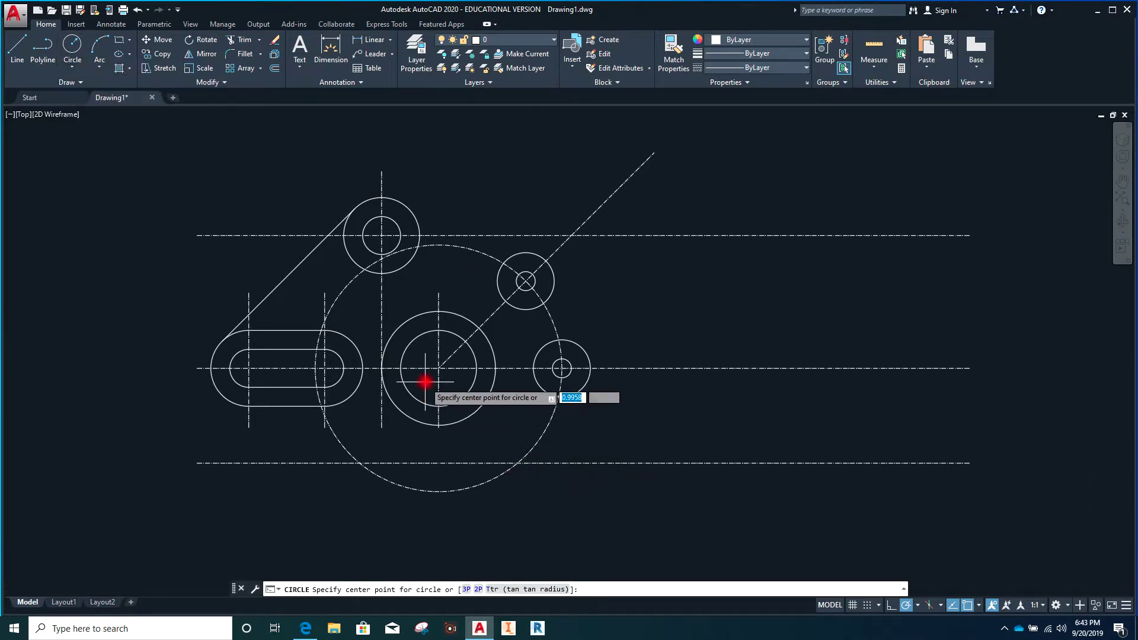
{"action": "left_click", "coordinate": [440, 368]}
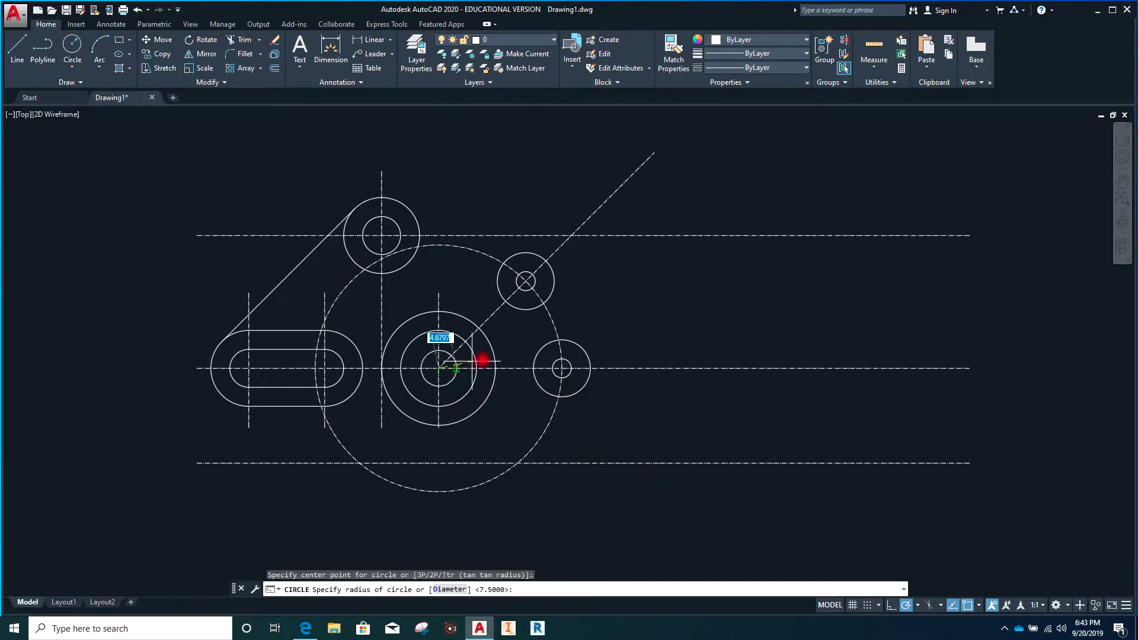
{"action": "left_click", "coordinate": [505, 301]}
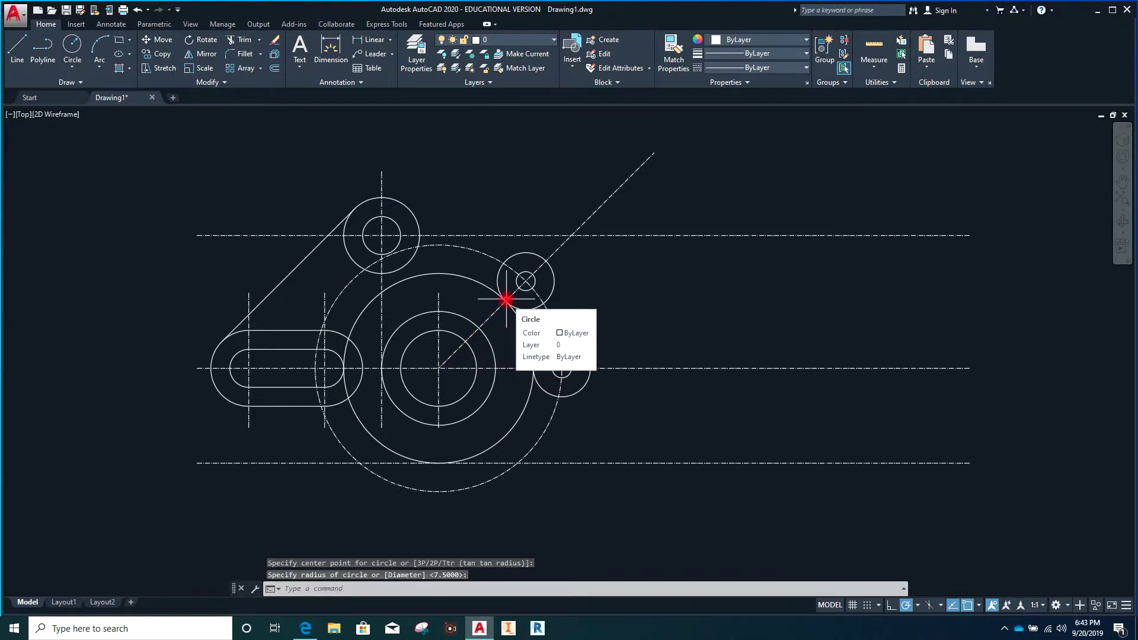
- Draw a concentric circle of radius 30 through the inner edge of the small circle on the 45° centerline
{"action": "key", "text": "Return"}
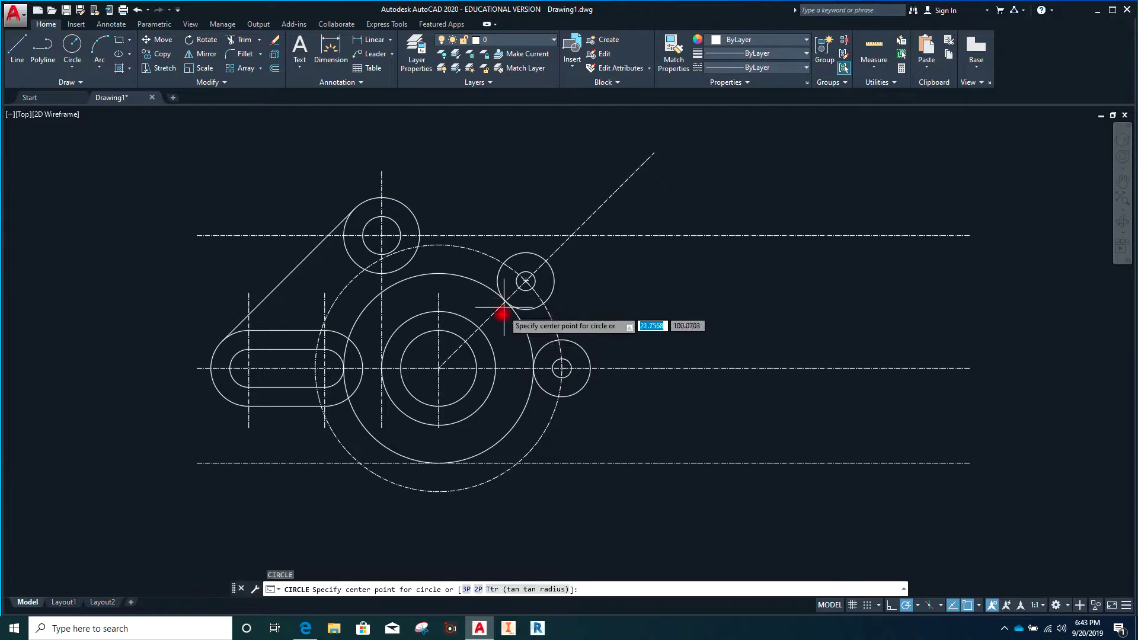
{"action": "left_click", "coordinate": [437, 368]}
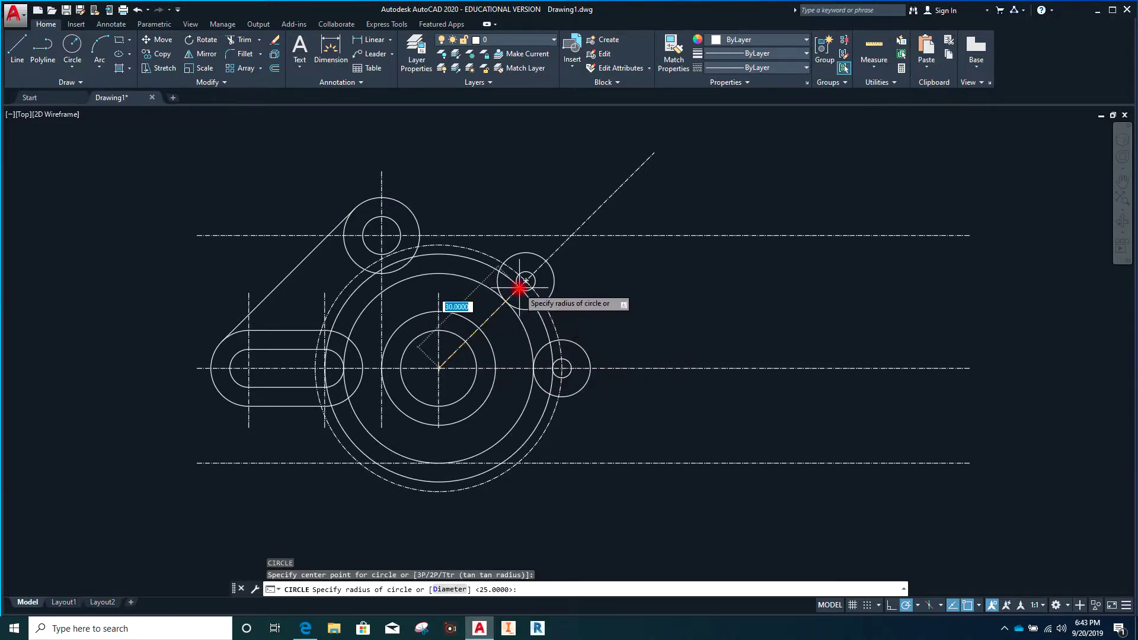
{"action": "scroll", "coordinate": [520, 289], "scroll_direction": "up", "scroll_amount": 5}
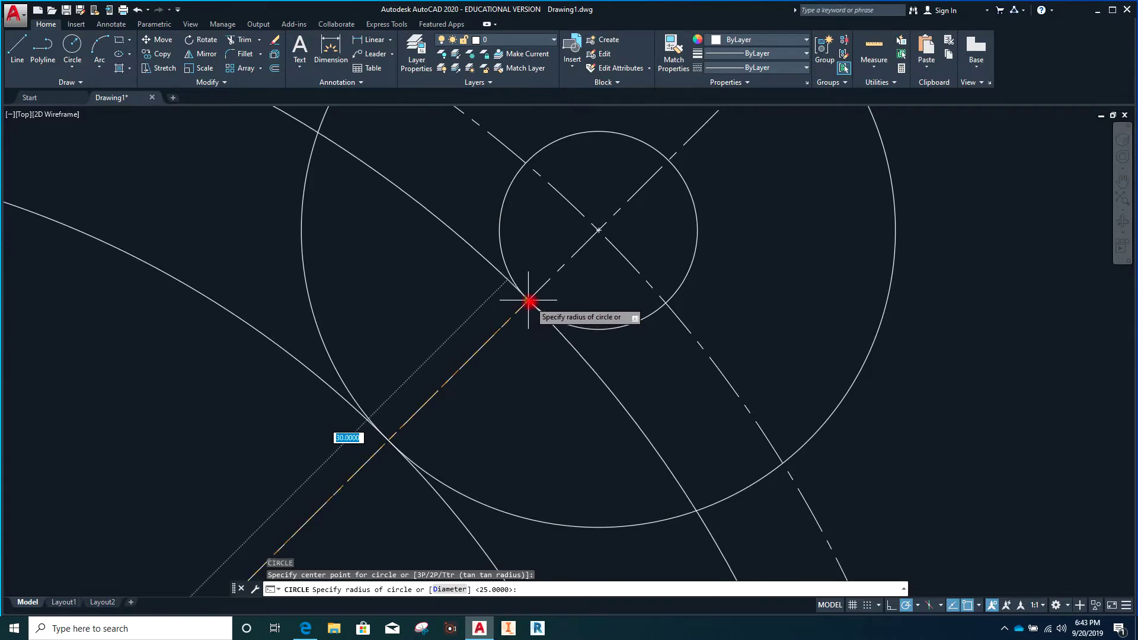
{"action": "left_click", "coordinate": [528, 302]}
{"action": "scroll", "coordinate": [529, 302], "scroll_direction": "down", "scroll_amount": 5}
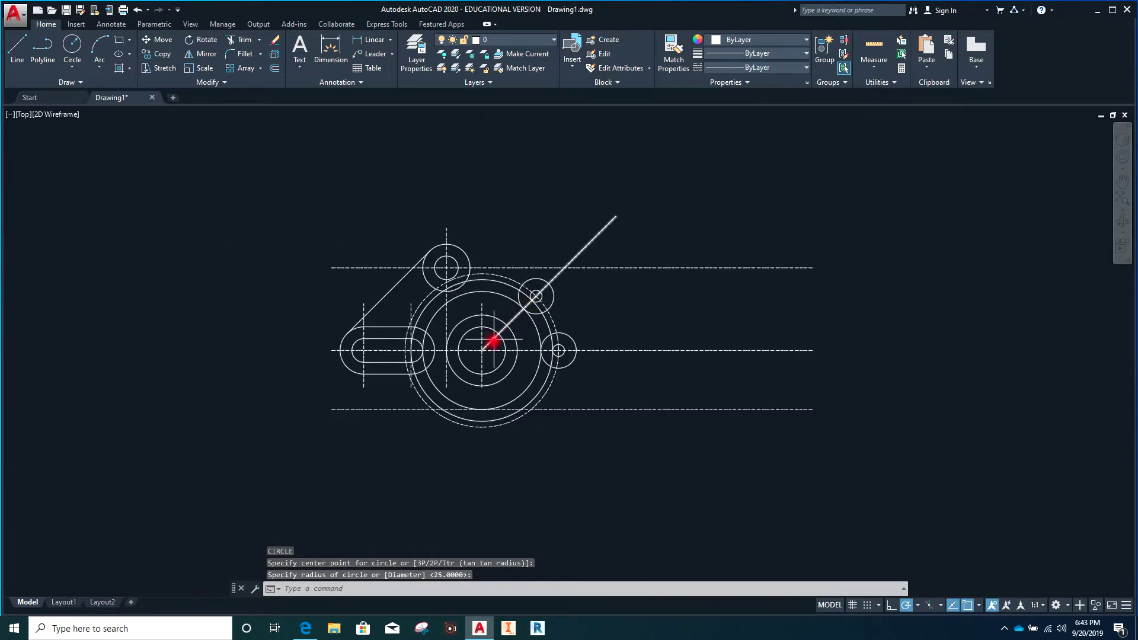
- Draw a concentric circle of radius 35 through the outer edge of the small circle on the 45° centerline
{"action": "key", "text": "space"}
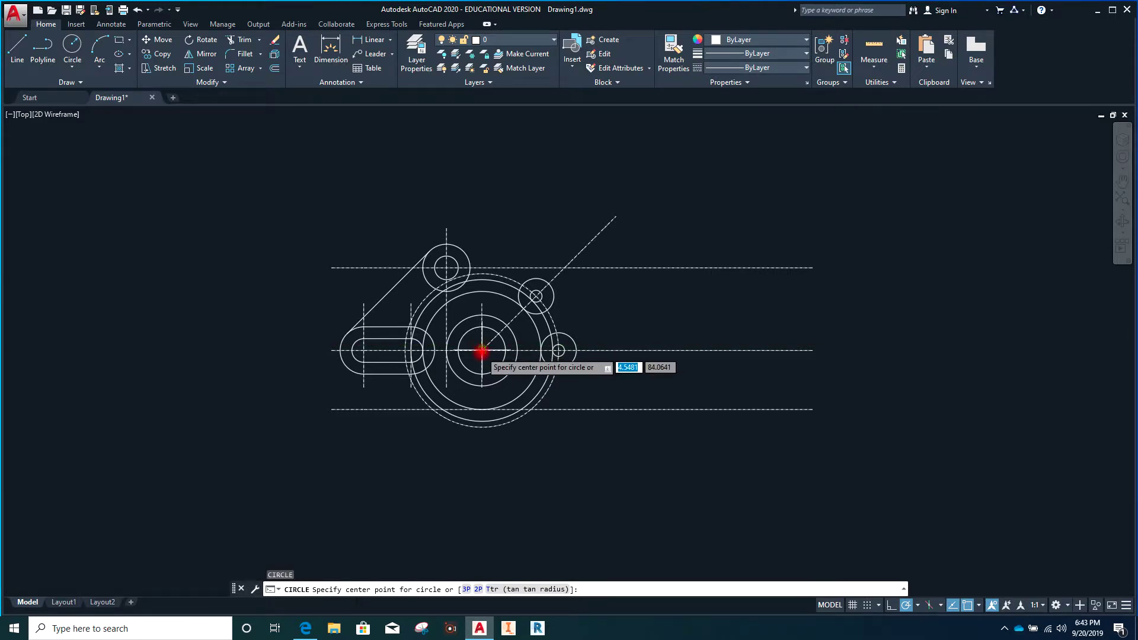
{"action": "left_click", "coordinate": [481, 351]}
{"action": "scroll", "coordinate": [543, 305], "scroll_direction": "up", "scroll_amount": 4}
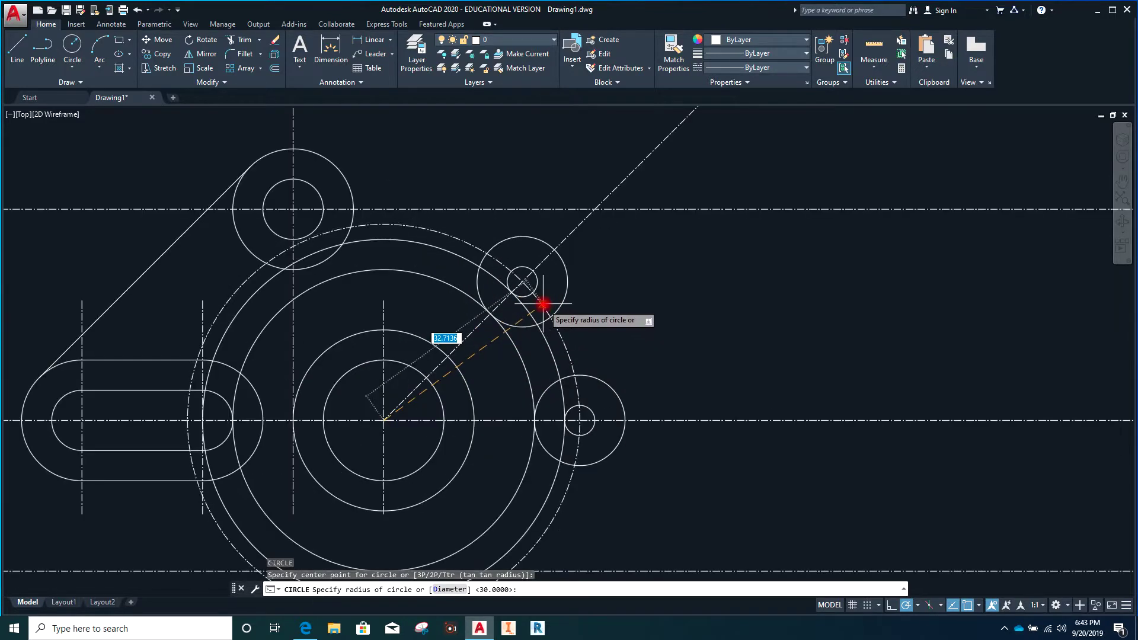
{"action": "left_click", "coordinate": [533, 272]}
- Try to draw a concentric circle touching the outer edge of the radius 7.5 circle on the 45° centerline
{"action": "key", "text": "Return"}
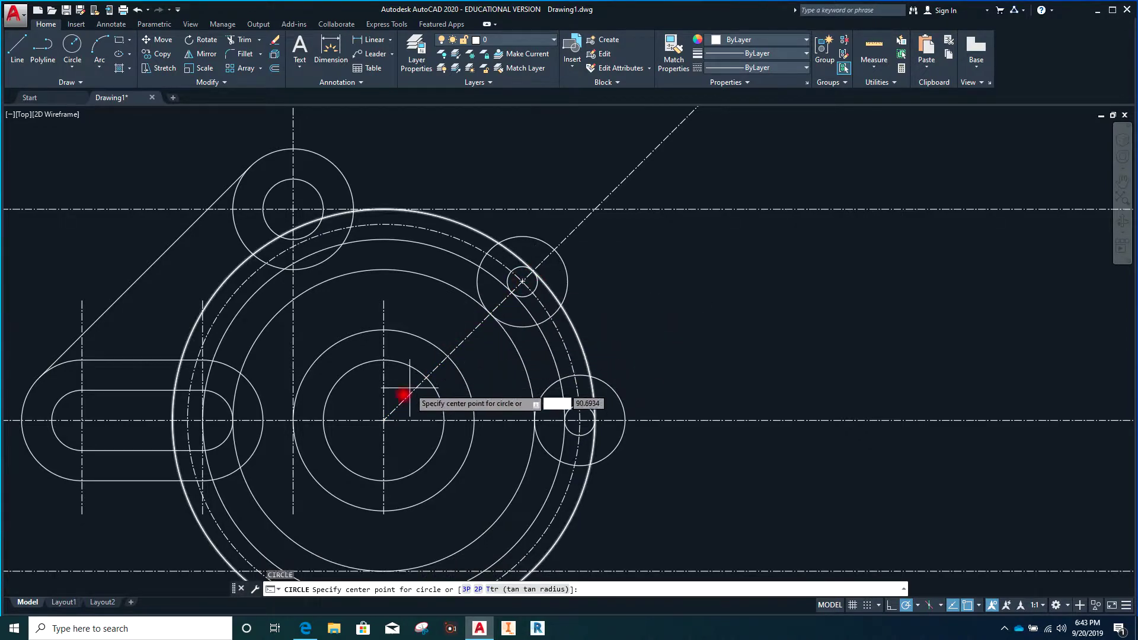
{"action": "left_click", "coordinate": [383, 422]}
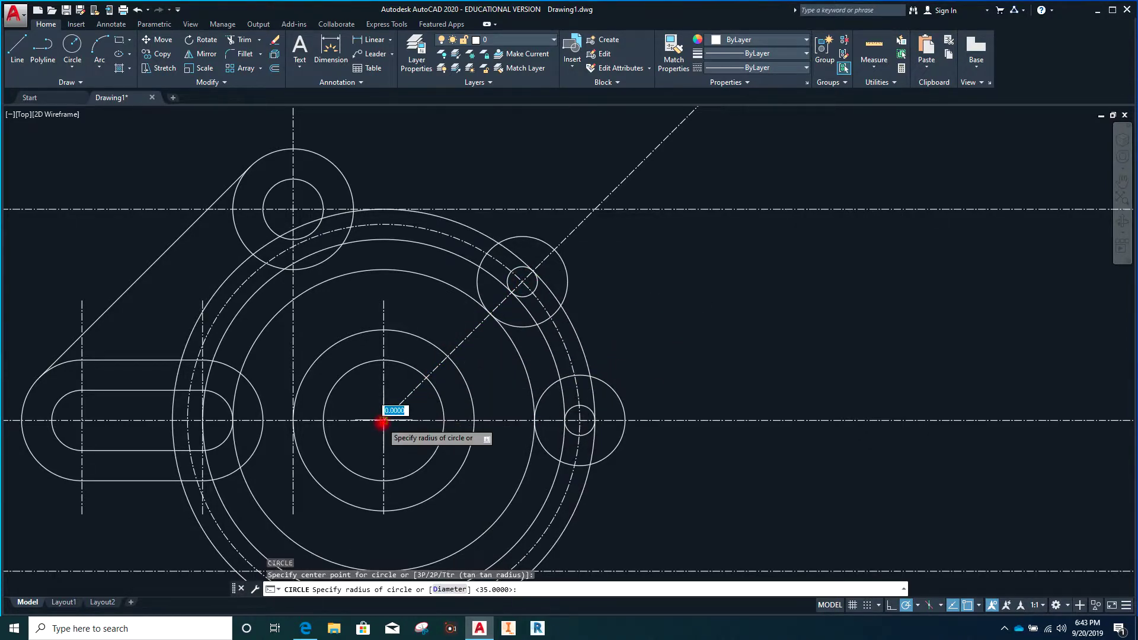
{"action": "left_click", "coordinate": [556, 250]}
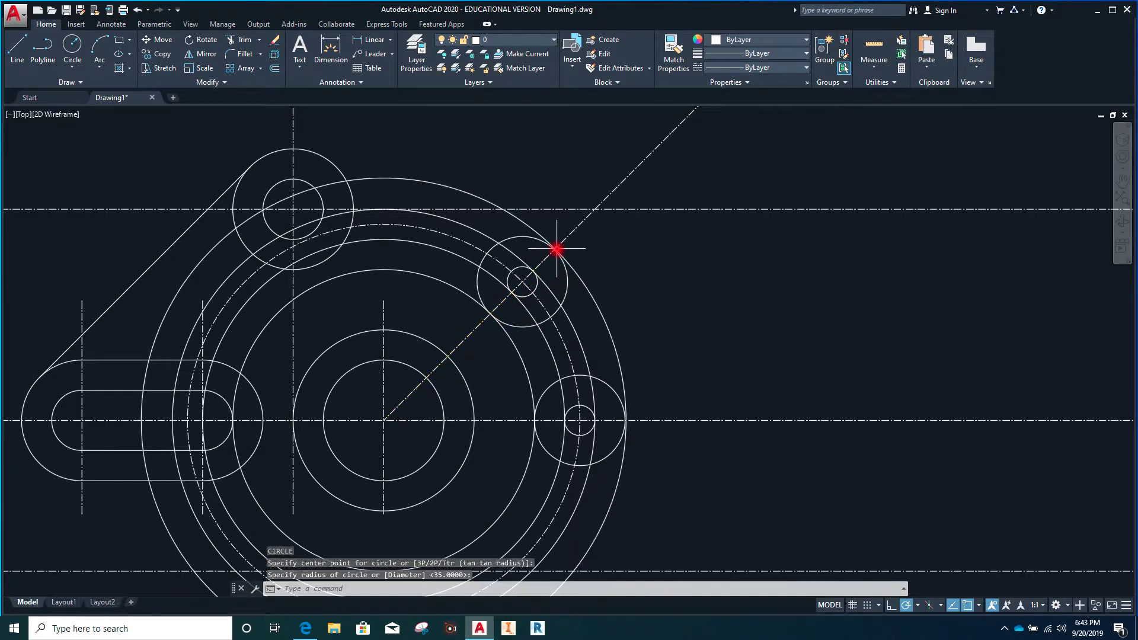
{"action": "scroll", "coordinate": [572, 253], "scroll_direction": "up", "scroll_amount": 8}
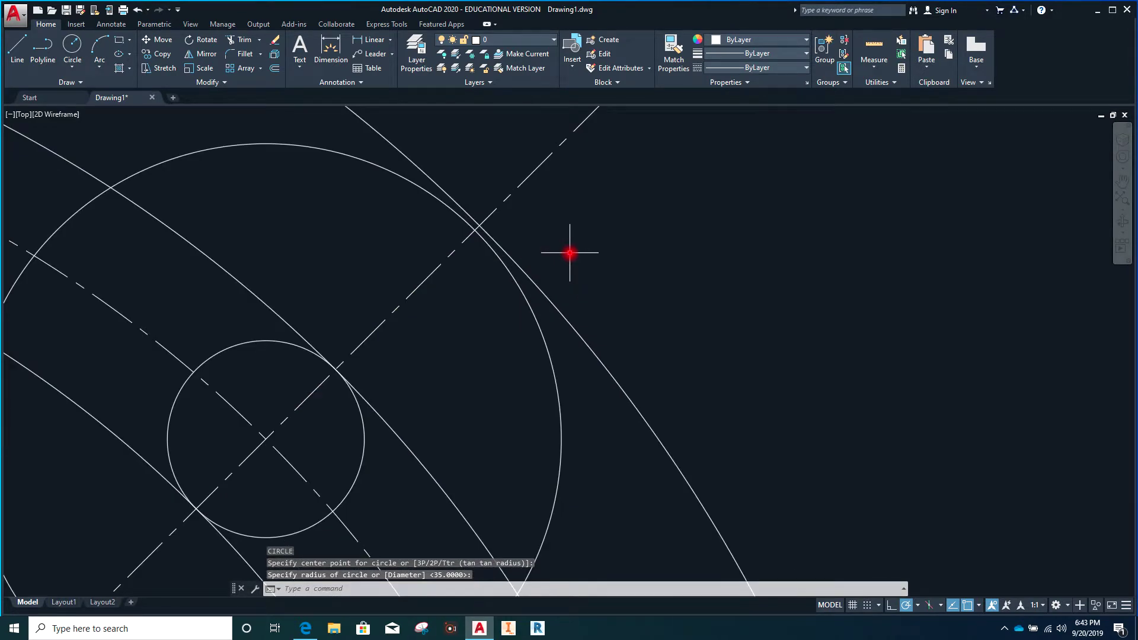
{"action": "scroll", "coordinate": [581, 222], "scroll_direction": "down", "scroll_amount": 8}
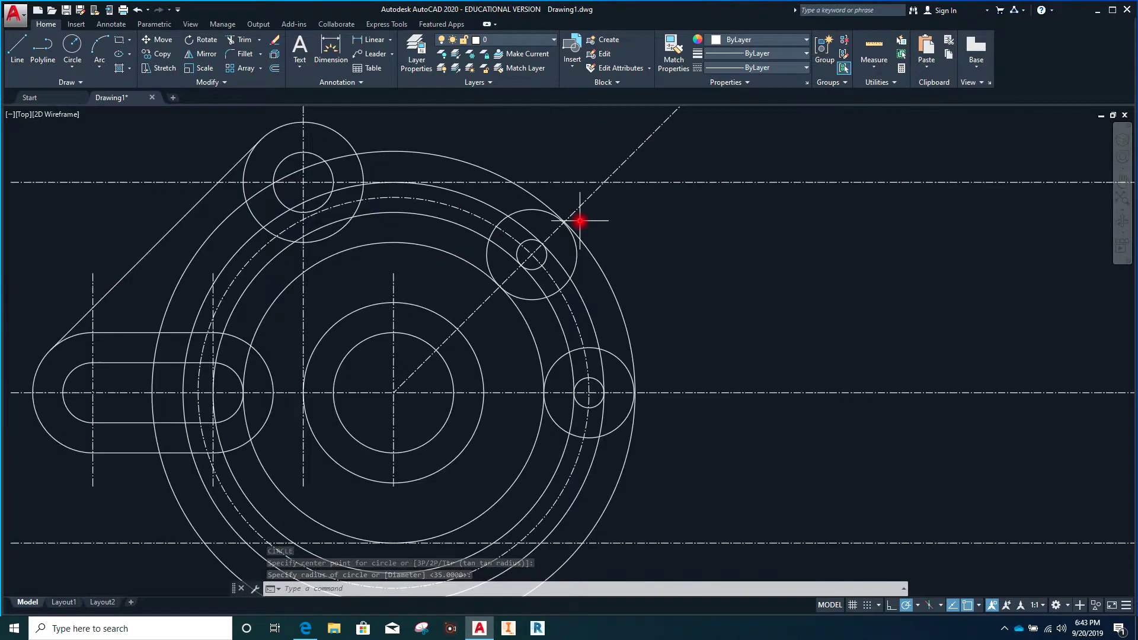
- Draw a concentric circle through the point where the radius 7.5 circle's outer edge crosses the 45° centerline
{"action": "type", "text": "c"}
{"action": "key", "text": "Return"}
{"action": "left_click", "coordinate": [393, 393]}
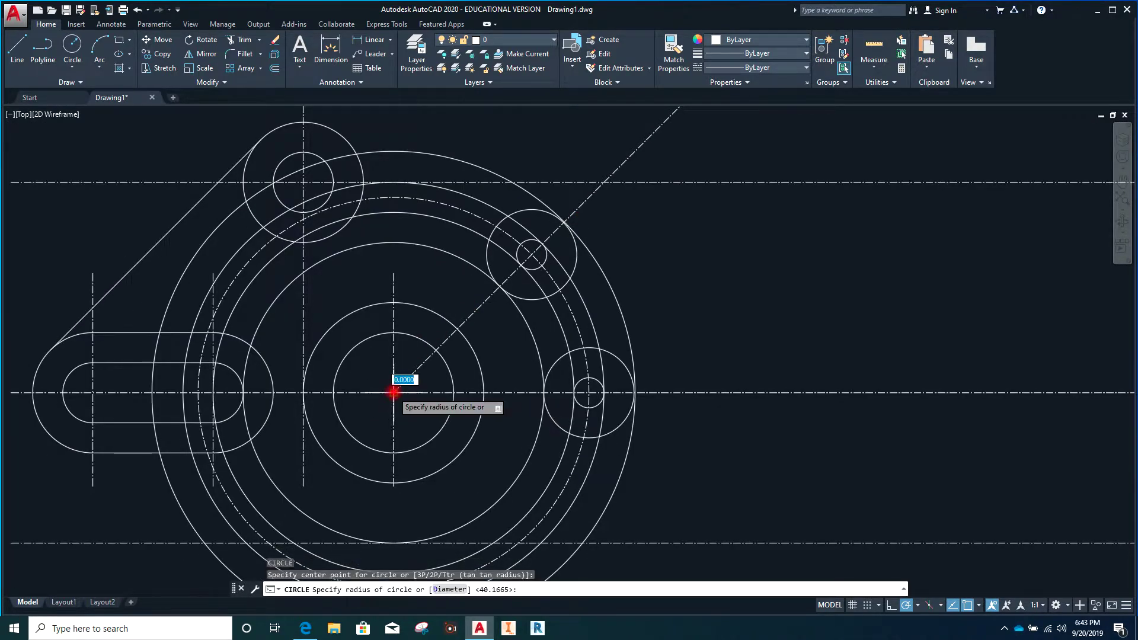
{"action": "scroll", "coordinate": [544, 244], "scroll_direction": "up", "scroll_amount": 5}
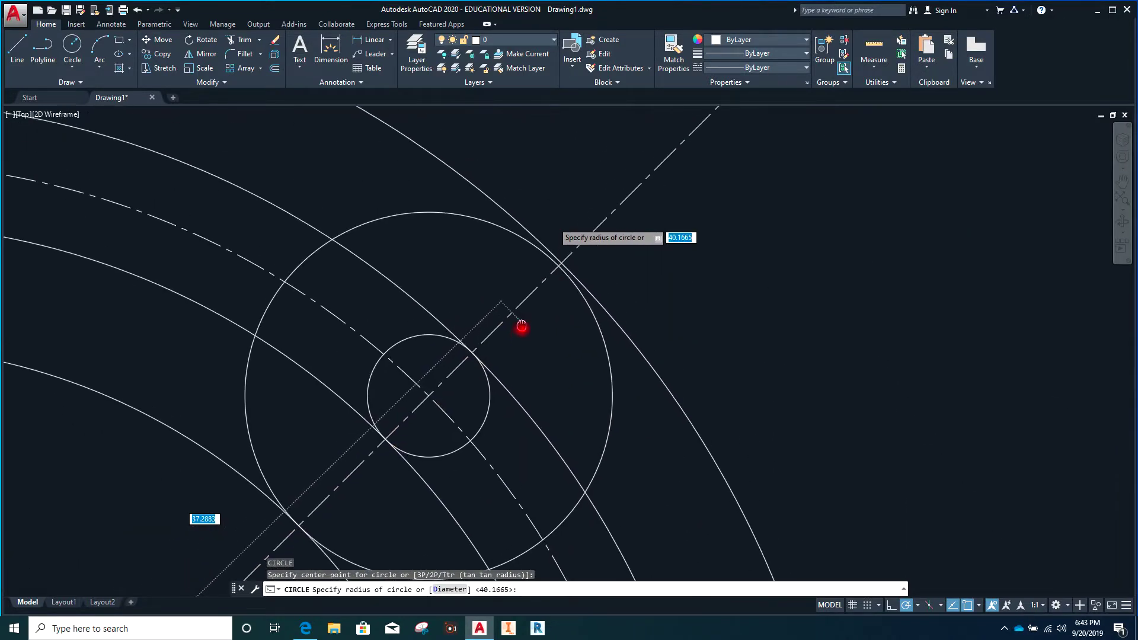
{"action": "left_click", "coordinate": [557, 273]}
{"action": "key", "text": "Escape"}
{"action": "key", "text": "Escape"}
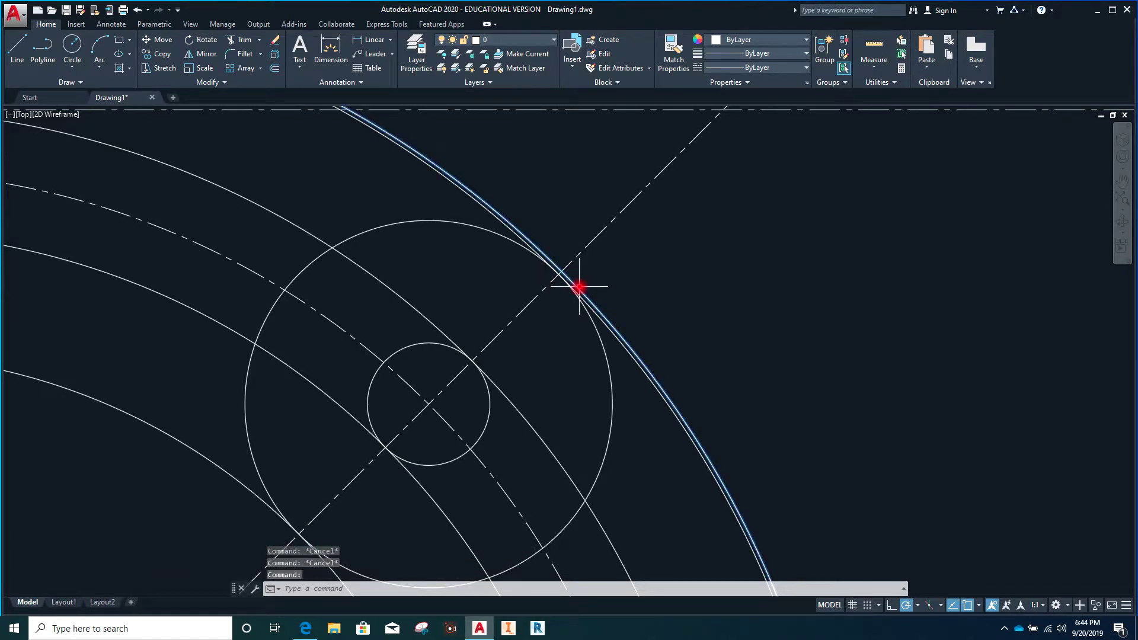
- Delete the slightly oversized outermost circle that misses the edge of the radius 7.5 circle
{"action": "left_click", "coordinate": [579, 287]}
{"action": "key", "text": "Delete"}
{"action": "scroll", "coordinate": [625, 282], "scroll_direction": "down", "scroll_amount": 6}
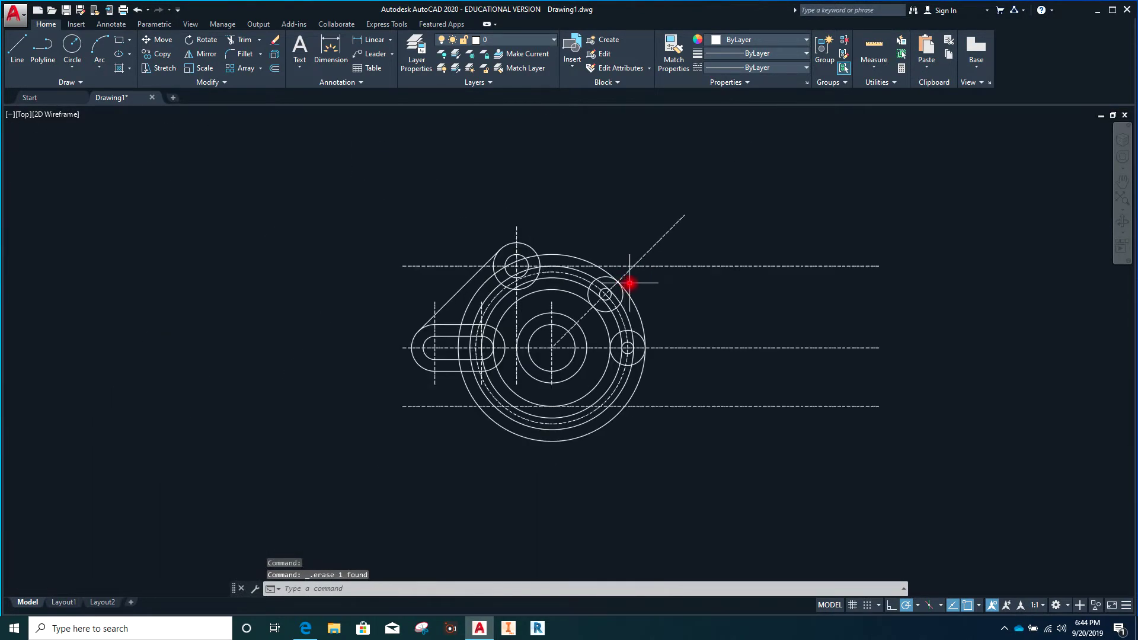
- Trim the outermost circle, the radius 25 circle and both radius 7.5 circles against each other to form the curved slot's outer outline
{"action": "scroll", "coordinate": [629, 283], "scroll_direction": "up", "scroll_amount": 2}
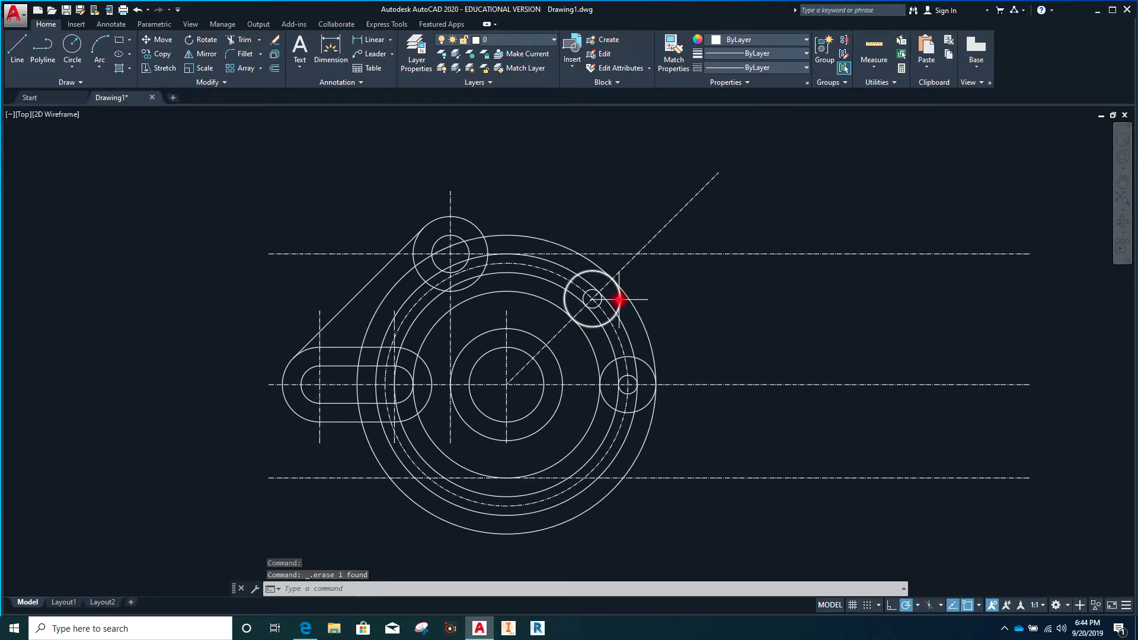
{"action": "scroll", "coordinate": [619, 300], "scroll_direction": "up", "scroll_amount": 2}
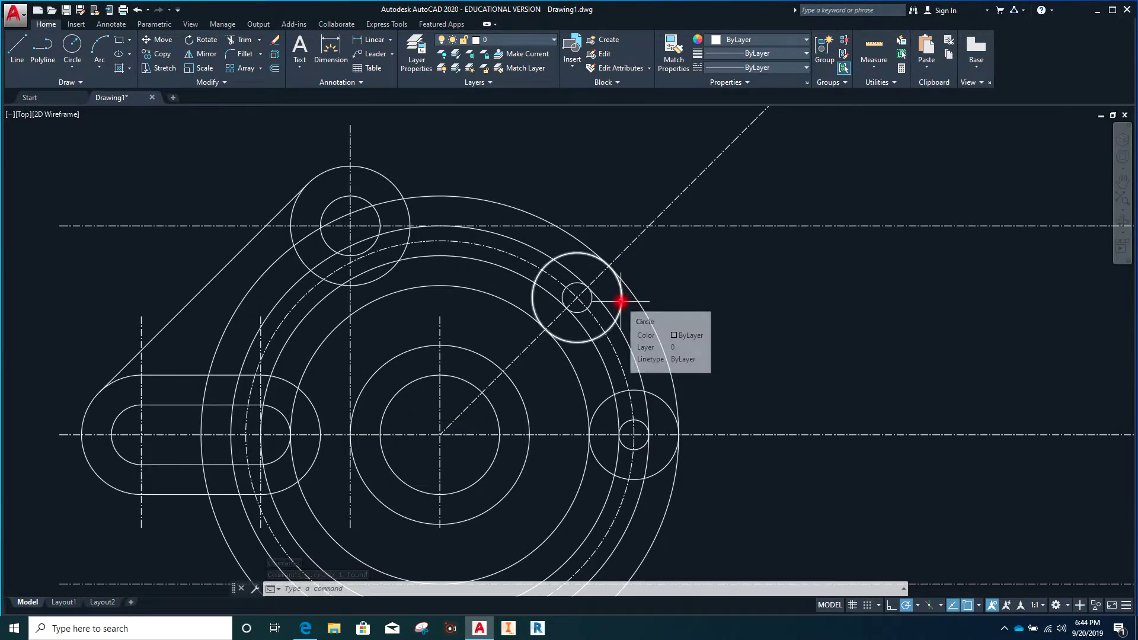
{"action": "left_click", "coordinate": [240, 41]}
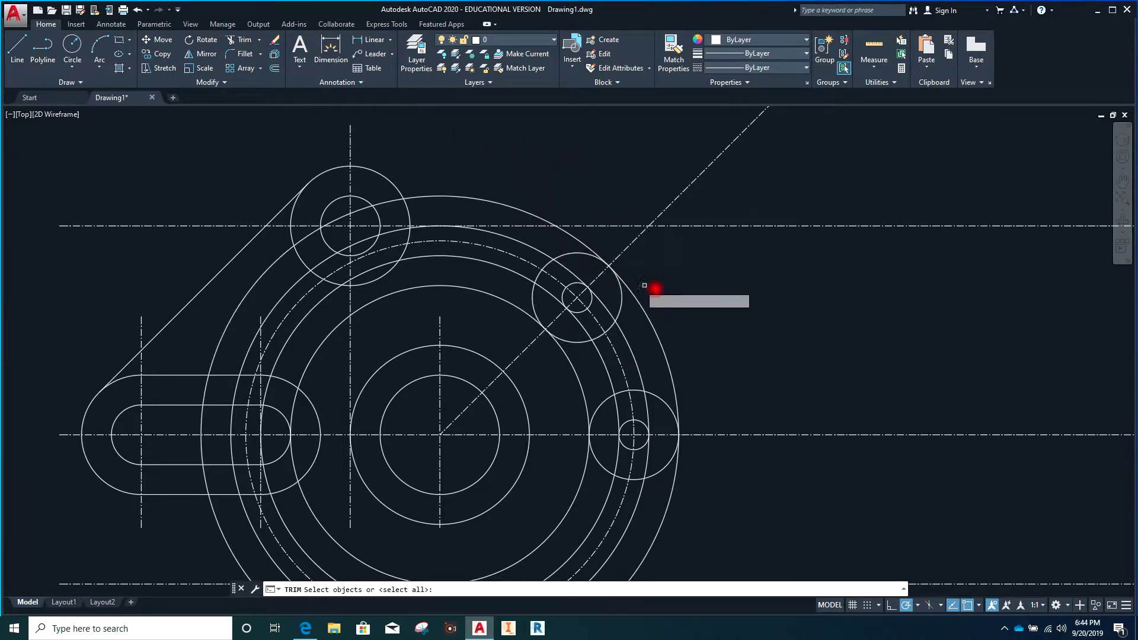
{"action": "left_click", "coordinate": [652, 321]}
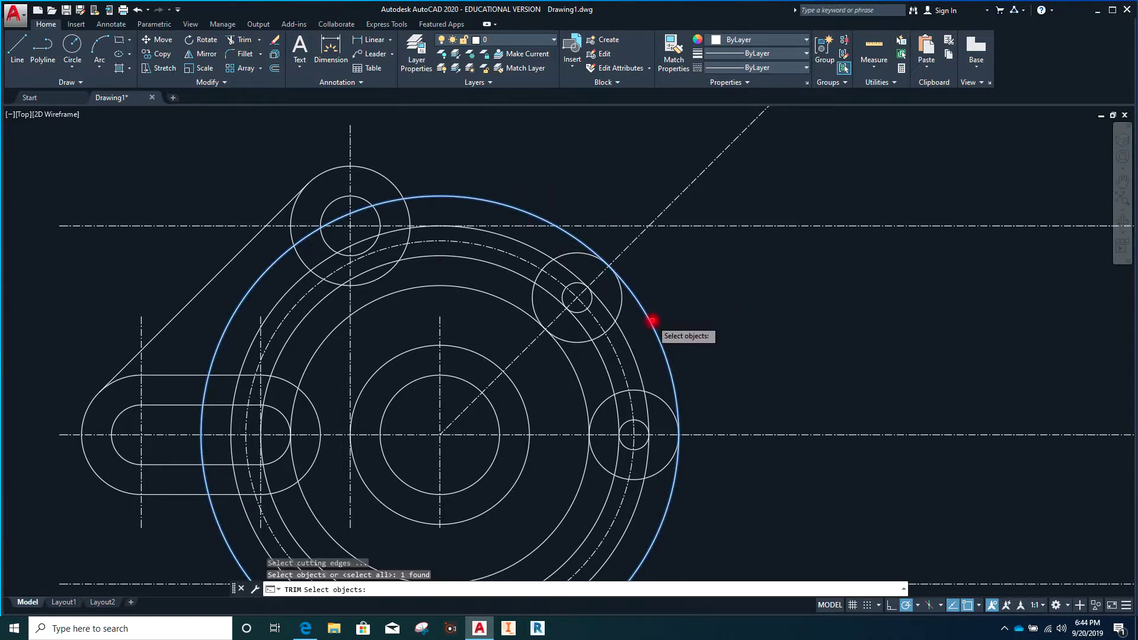
{"action": "left_click", "coordinate": [574, 371]}
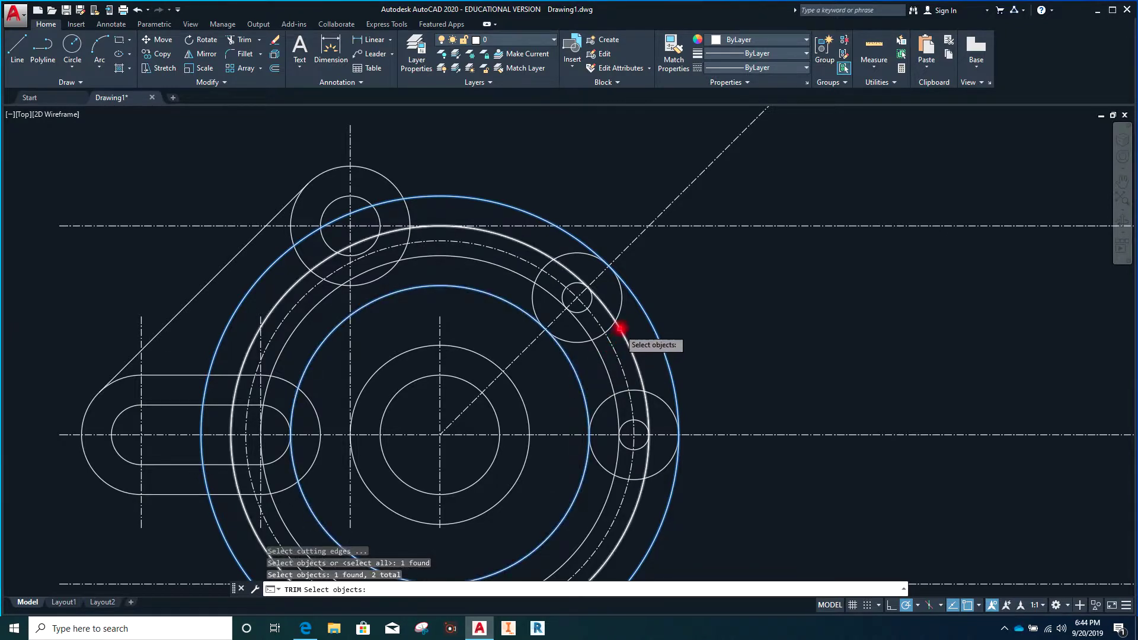
{"action": "left_click", "coordinate": [621, 304]}
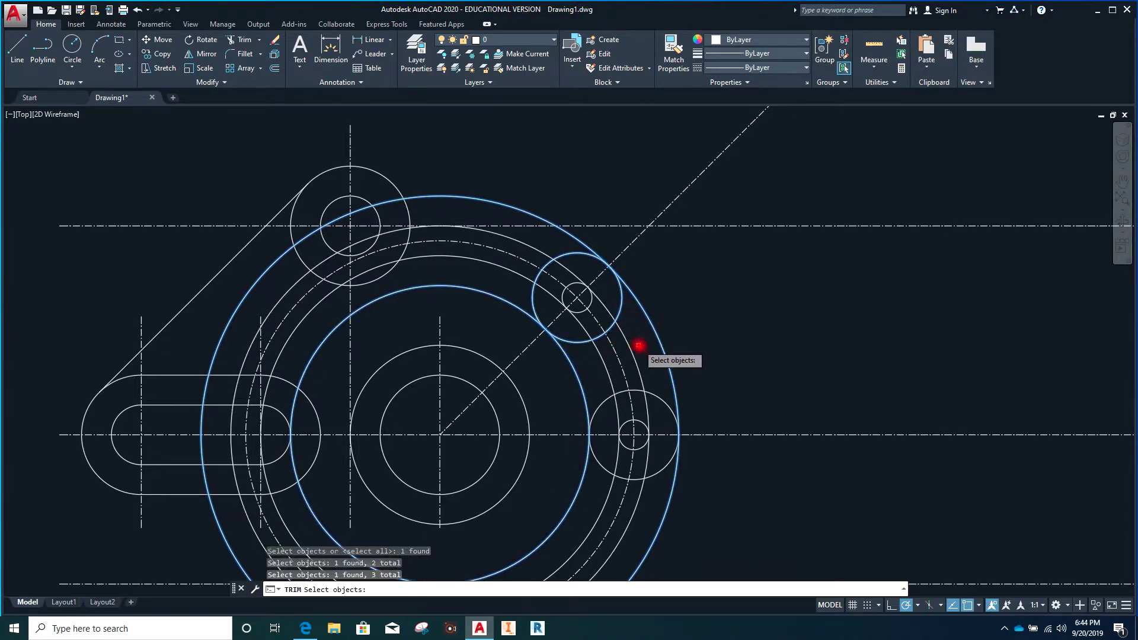
{"action": "left_click", "coordinate": [657, 396]}
{"action": "key", "text": "Return"}
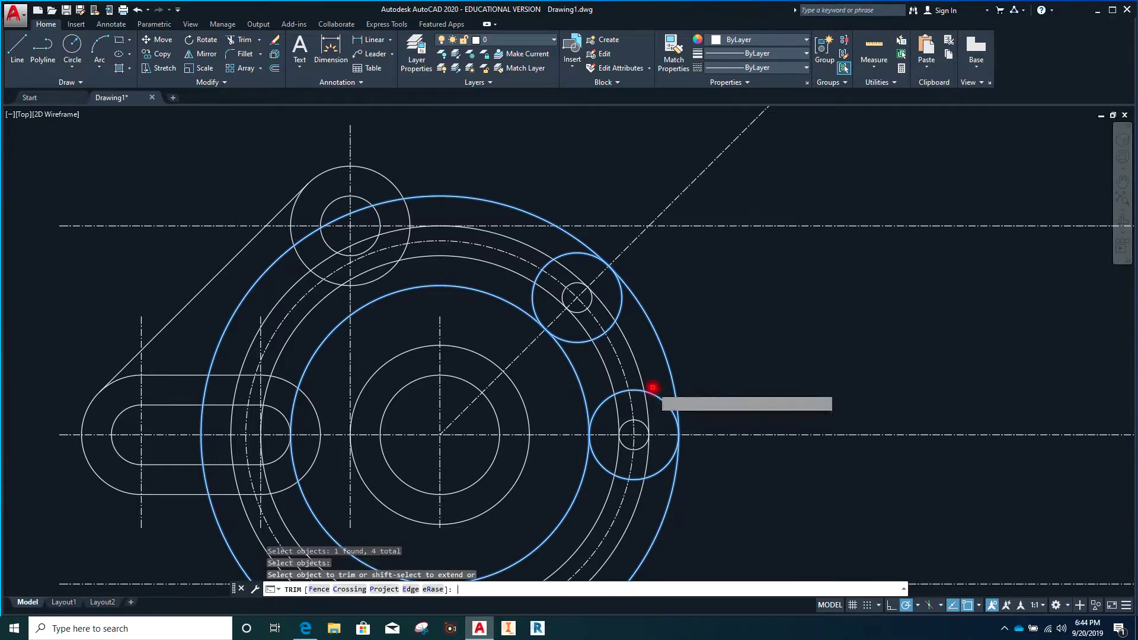
{"action": "left_click", "coordinate": [675, 474]}
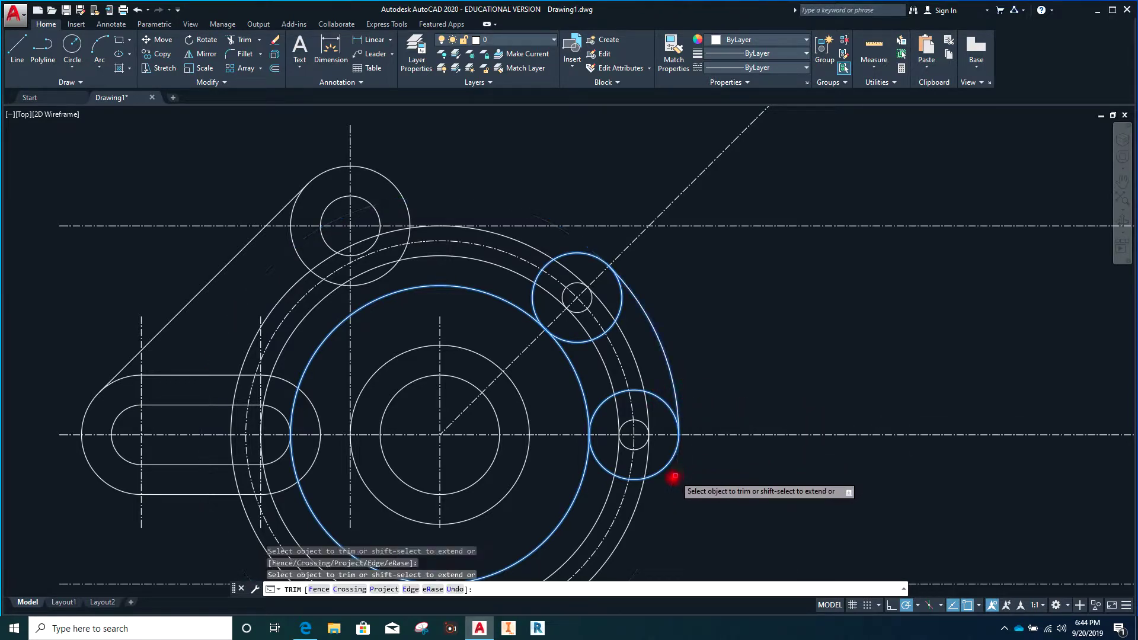
{"action": "left_click", "coordinate": [578, 496]}
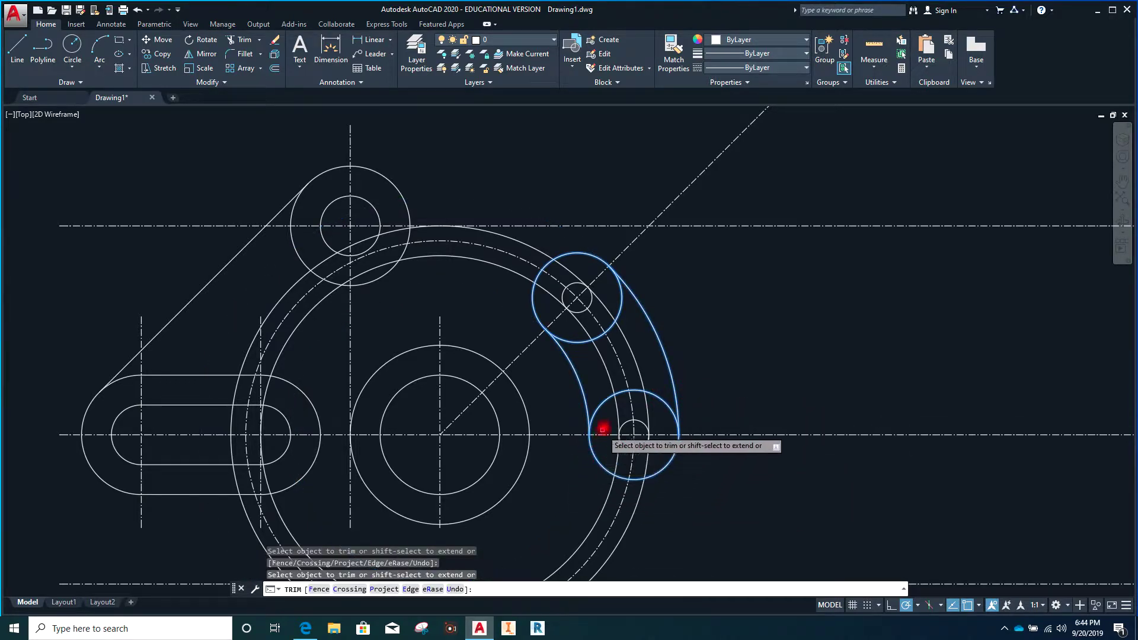
{"action": "left_click", "coordinate": [602, 403]}
{"action": "left_click", "coordinate": [577, 343]}
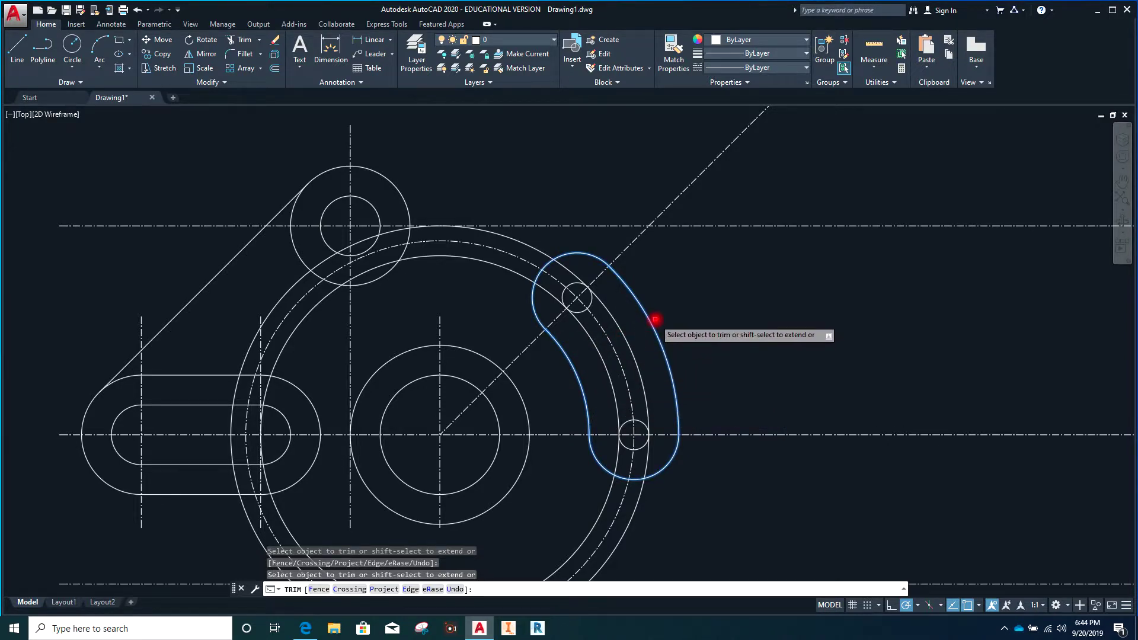
{"action": "key", "text": "Return"}
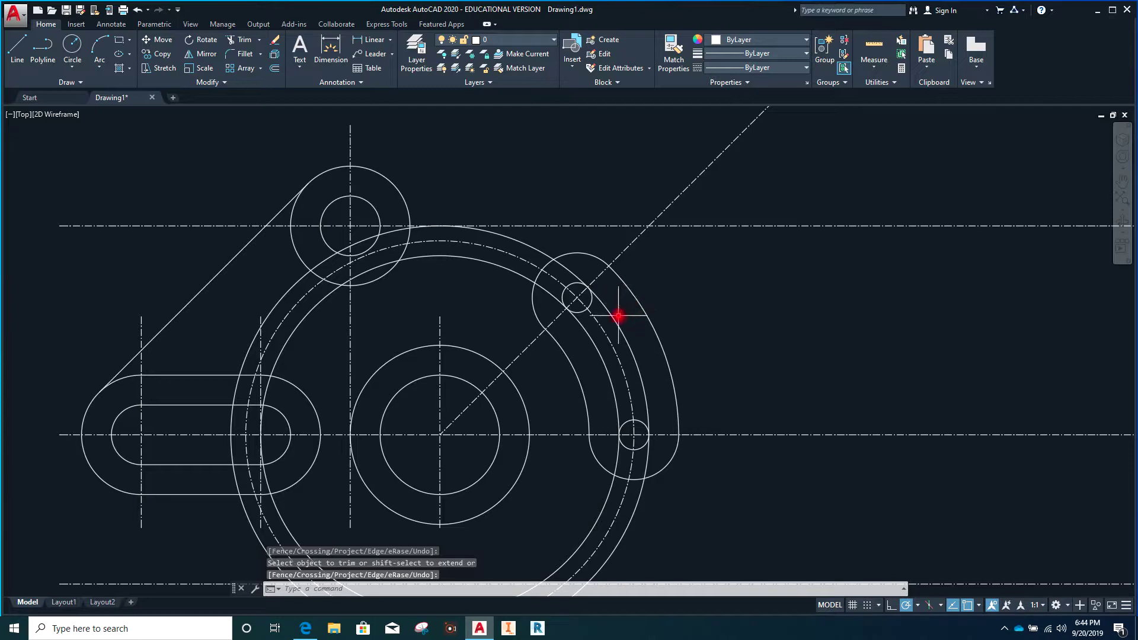
- Trim the two large concentric circles and the two small end circles against each other to form the curved slot's inner outline
{"action": "left_click", "coordinate": [244, 44]}
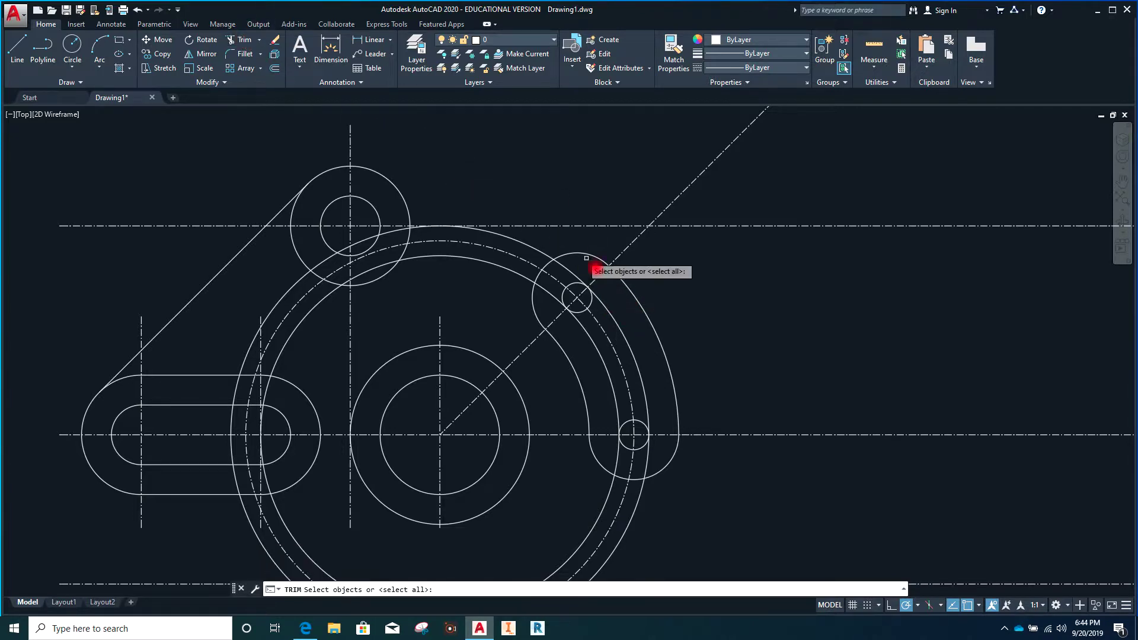
{"action": "left_click", "coordinate": [634, 362]}
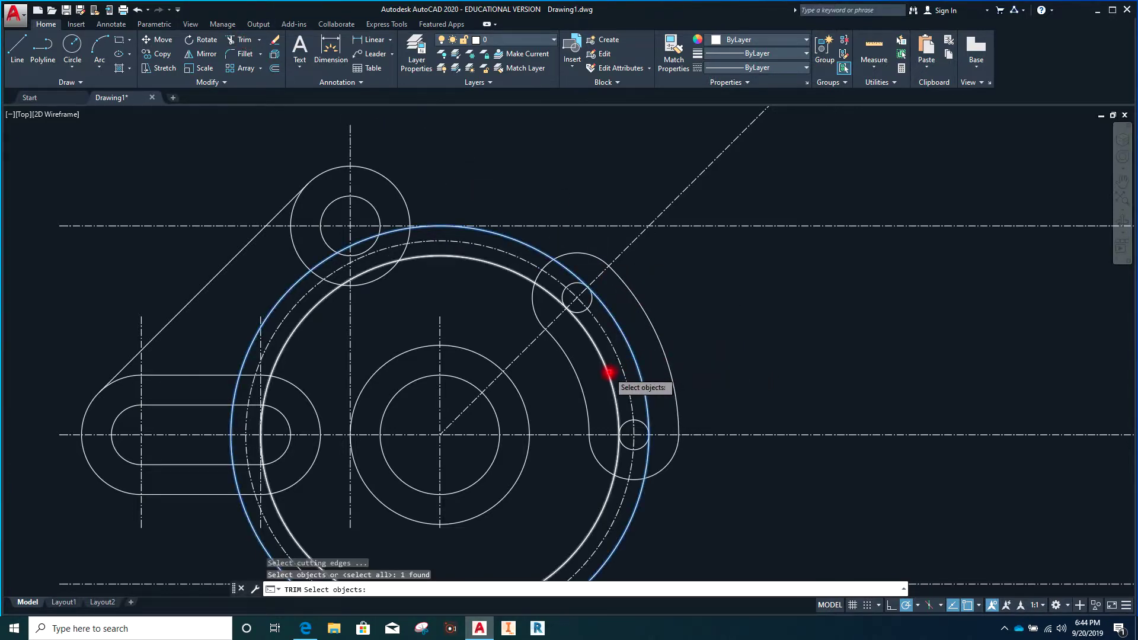
{"action": "left_click", "coordinate": [608, 371]}
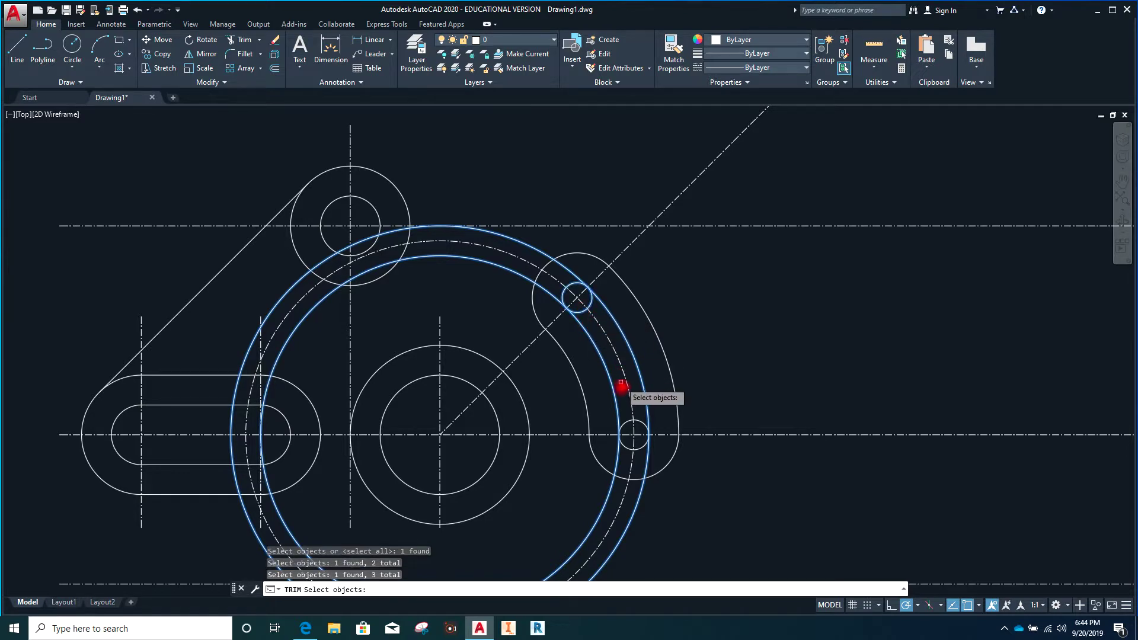
{"action": "left_click", "coordinate": [630, 431]}
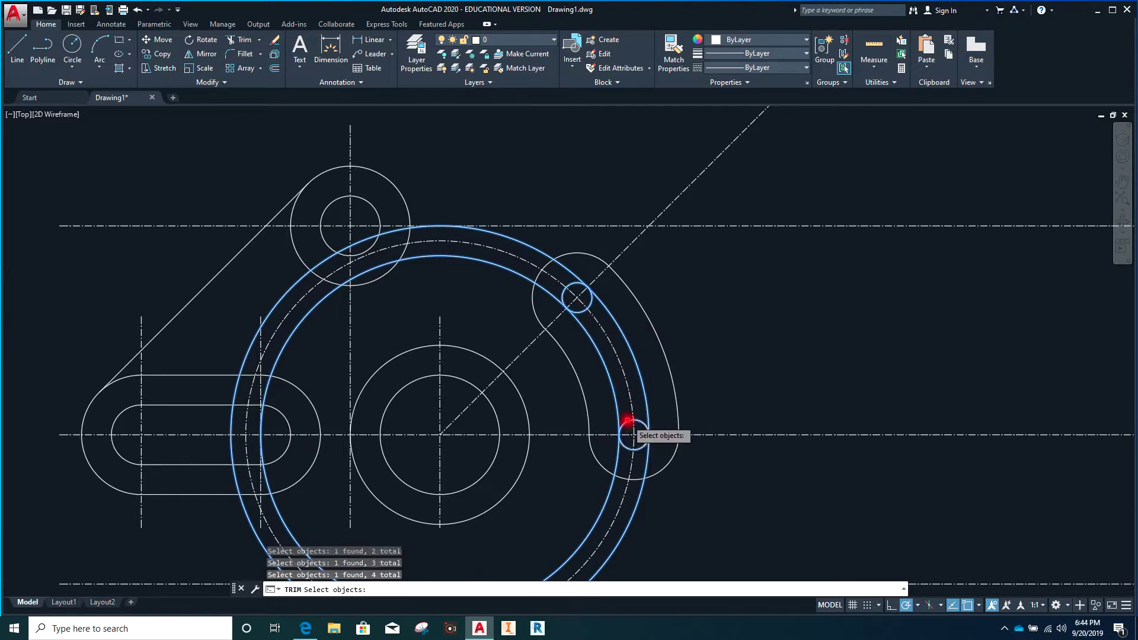
{"action": "key", "text": "Return"}
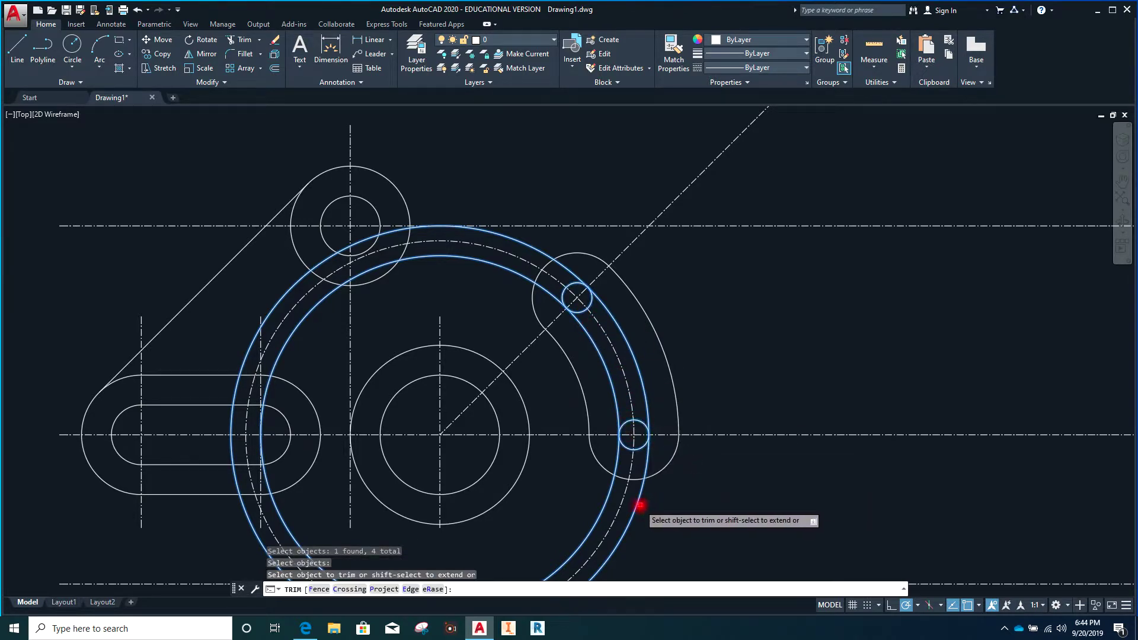
{"action": "left_click", "coordinate": [608, 510]}
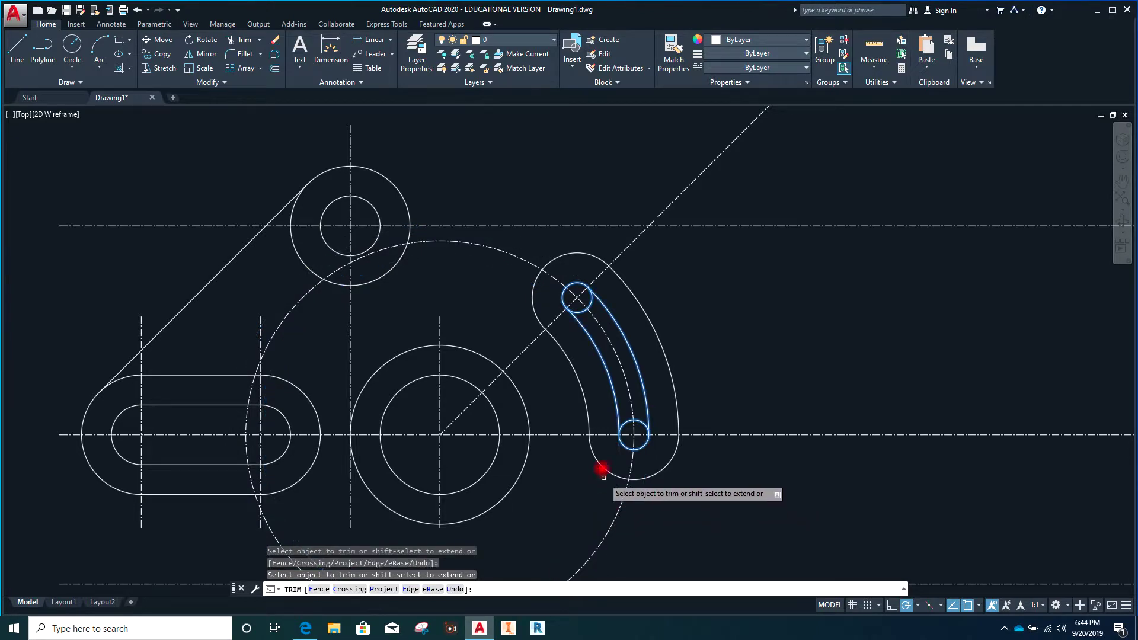
{"action": "left_click", "coordinate": [585, 316]}
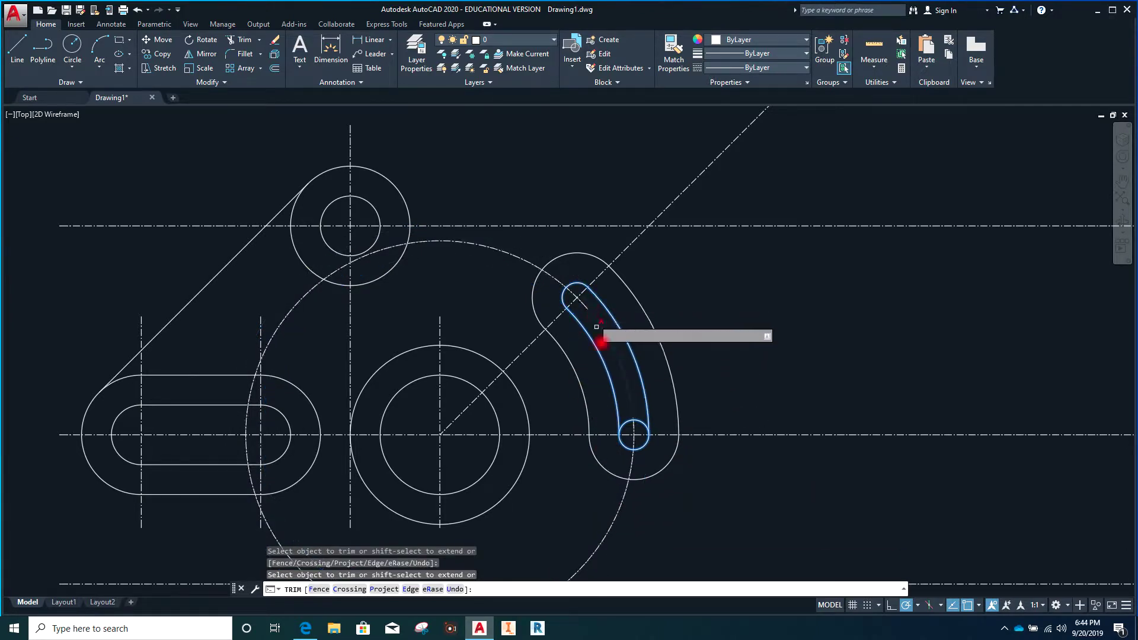
{"action": "left_click", "coordinate": [626, 422]}
{"action": "key", "text": "Escape"}
- Draw a horizontal line from the top quadrant of the curved slot's outer outline leftward past the upper pair of concentric circles
{"action": "scroll", "coordinate": [711, 354], "scroll_direction": "down", "scroll_amount": 2}
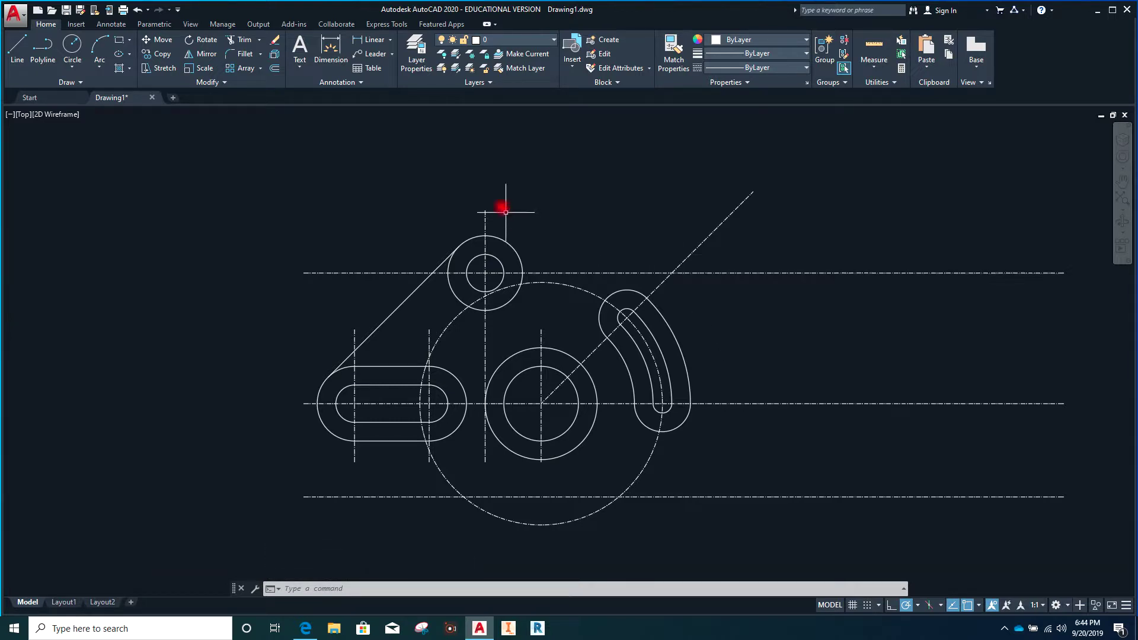
{"action": "left_click", "coordinate": [17, 53]}
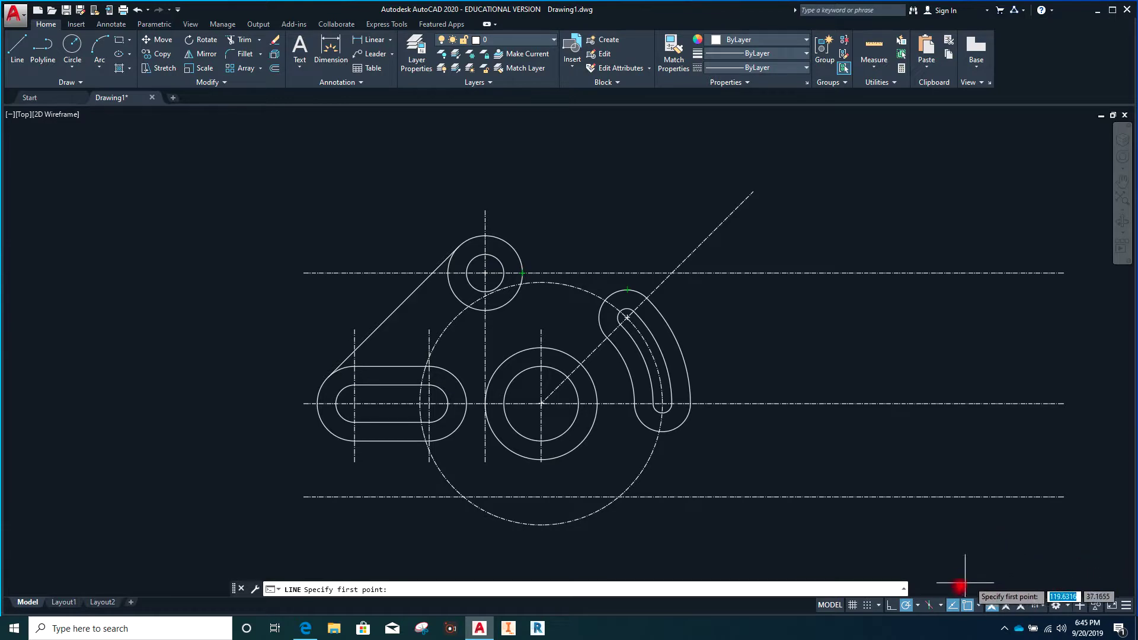
{"action": "left_click", "coordinate": [627, 289]}
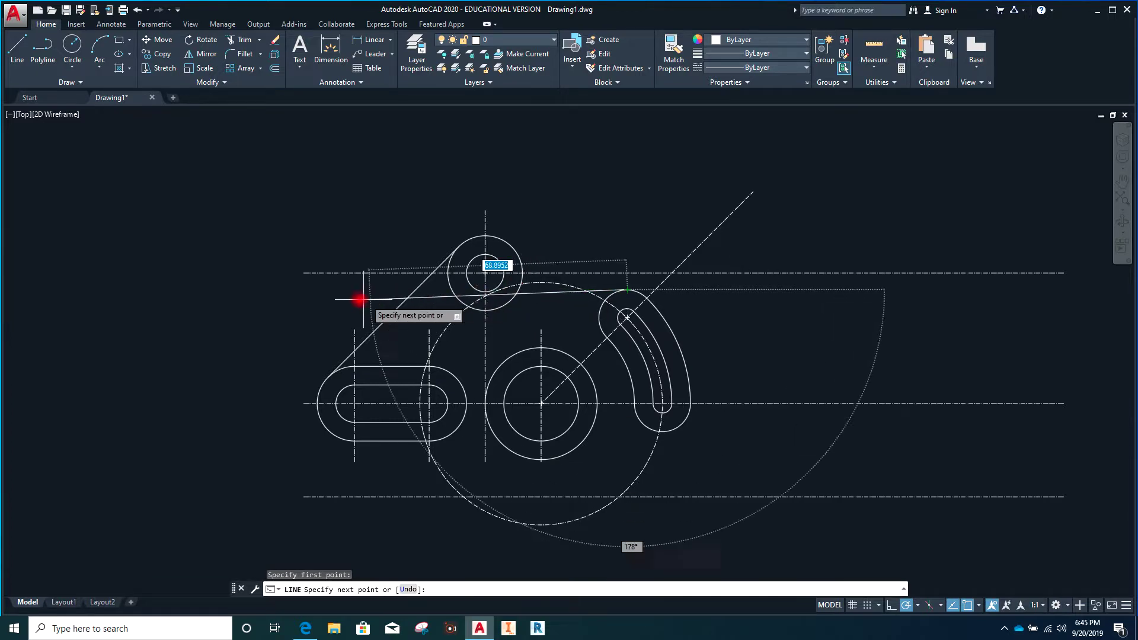
{"action": "left_click", "coordinate": [332, 291]}
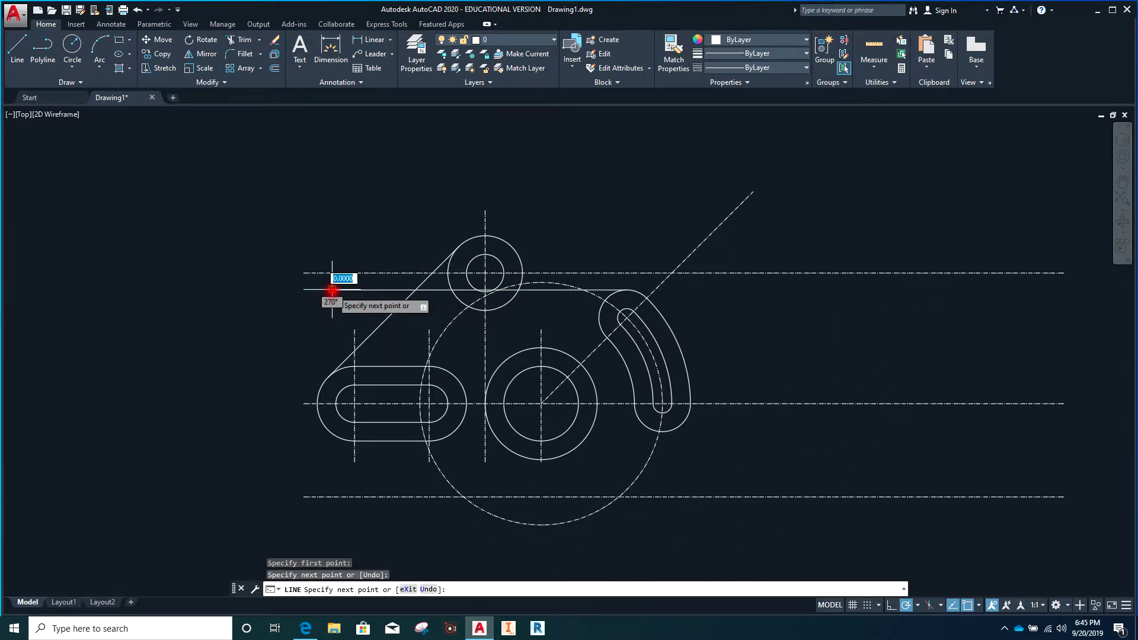
{"action": "key", "text": "Escape"}
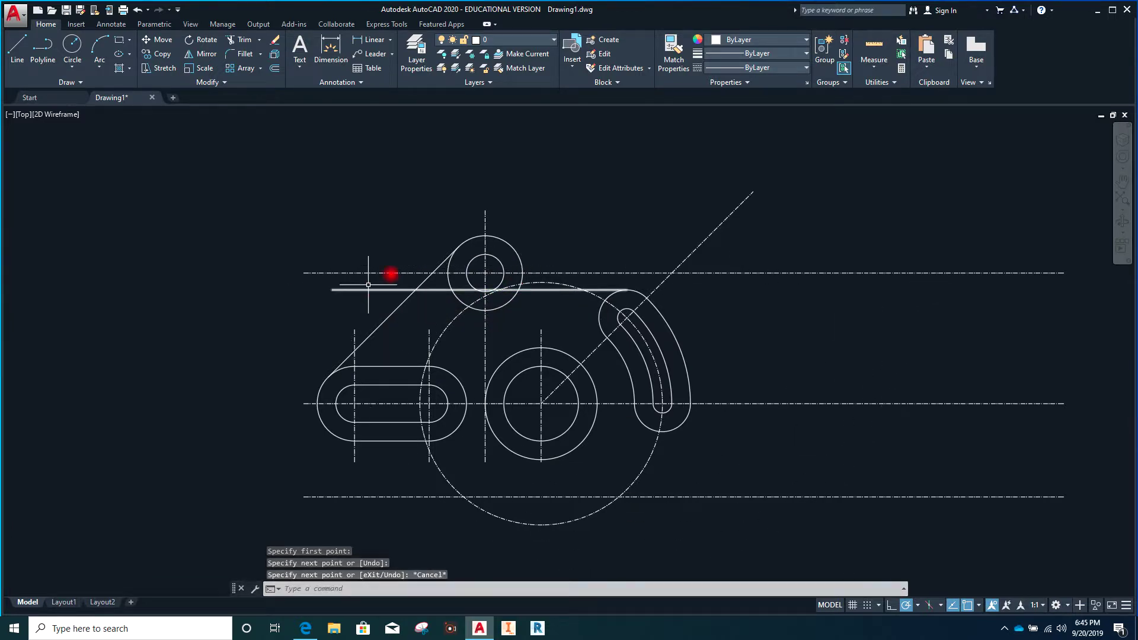
- Draw a radius 5 circle tangent to the horizontal line and the outer circle of the upper concentric pair
{"action": "left_click", "coordinate": [76, 72]}
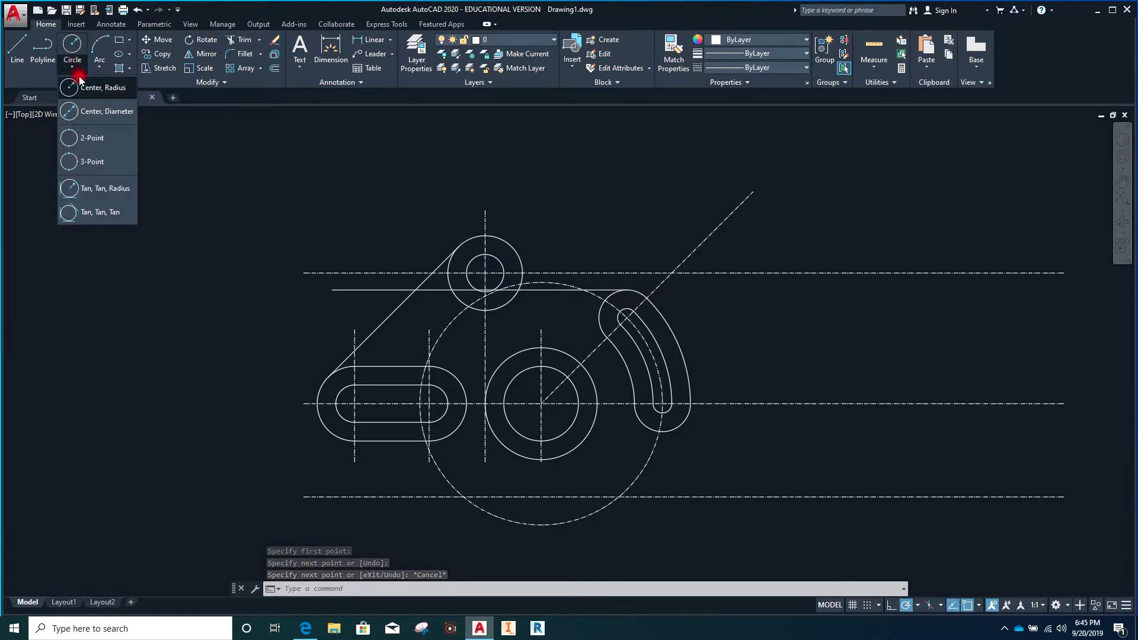
{"action": "left_click", "coordinate": [108, 88]}
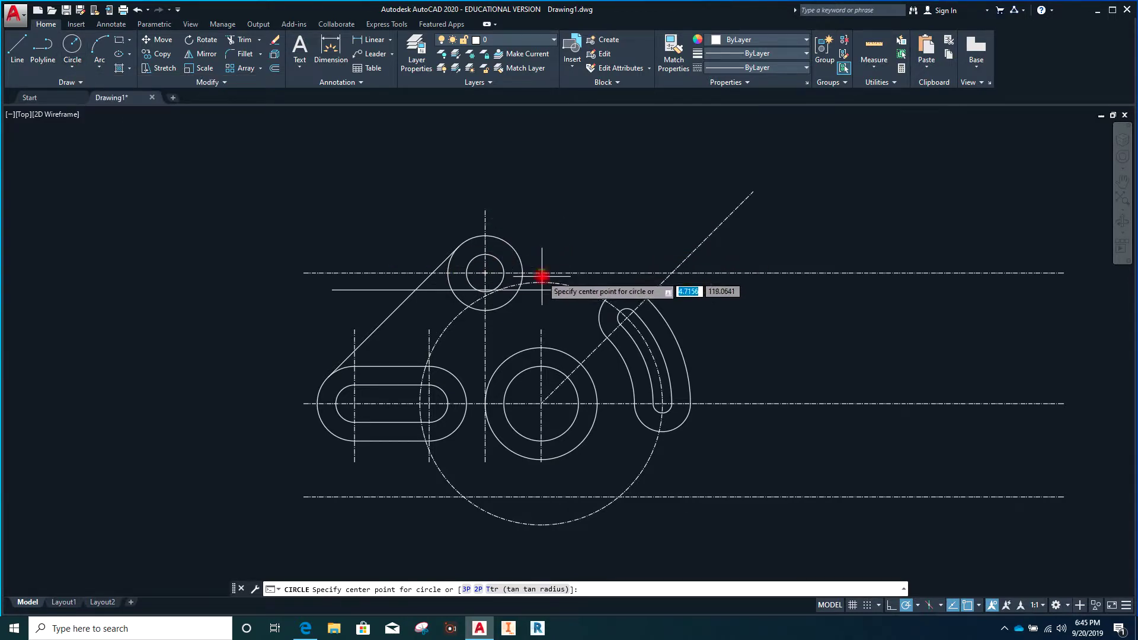
{"action": "left_click", "coordinate": [77, 67]}
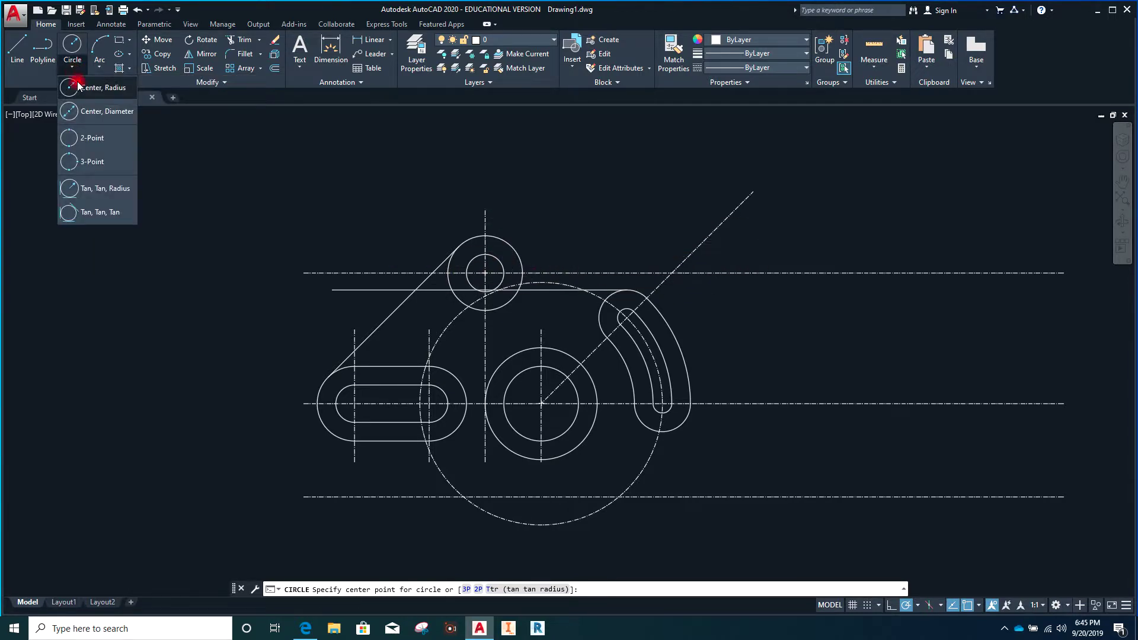
{"action": "left_click", "coordinate": [107, 188]}
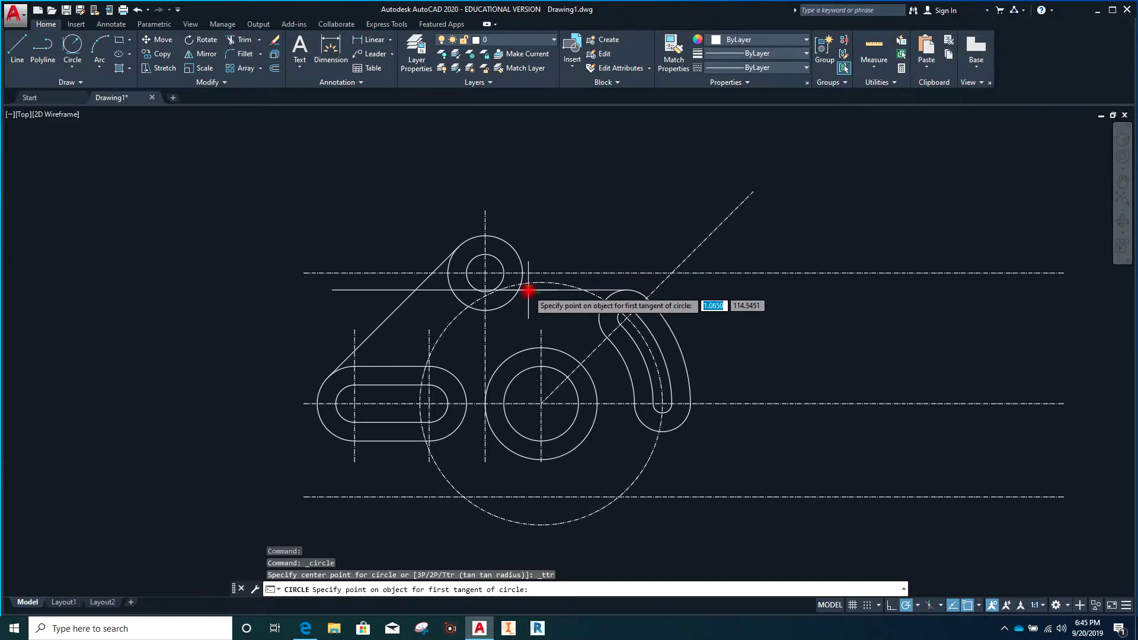
{"action": "scroll", "coordinate": [530, 290], "scroll_direction": "up", "scroll_amount": 6}
{"action": "left_click", "coordinate": [557, 290]}
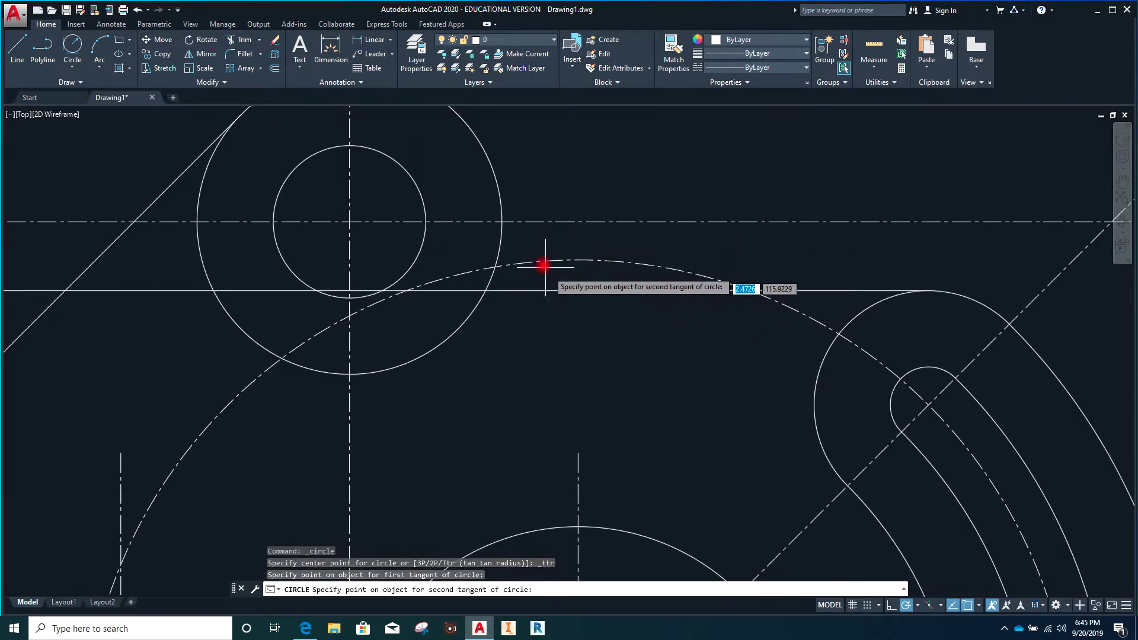
{"action": "left_click", "coordinate": [503, 226]}
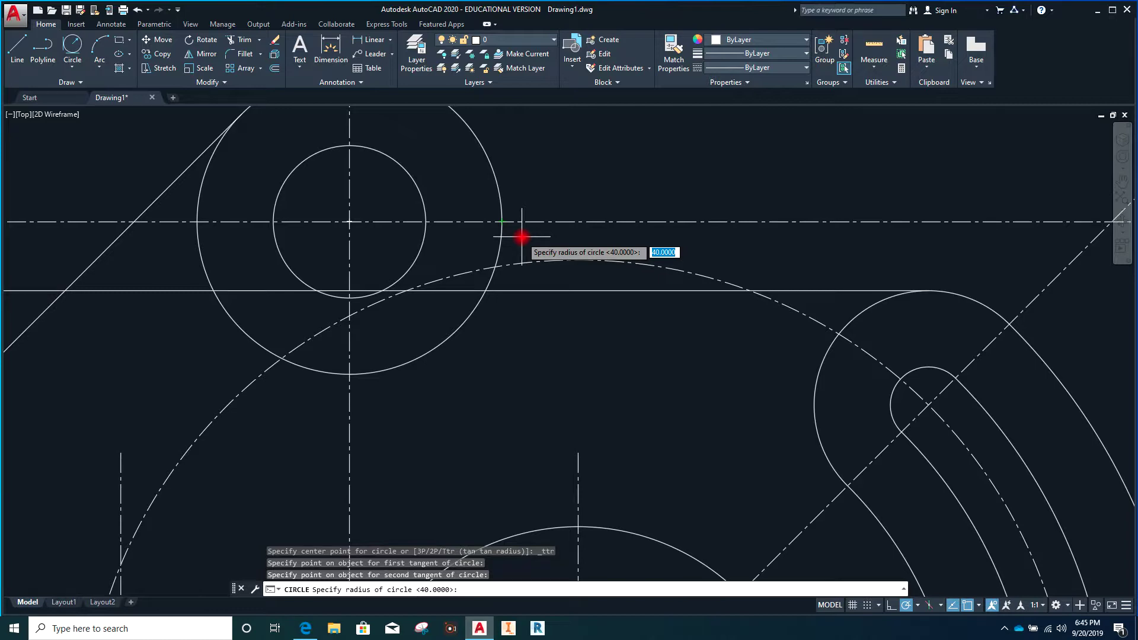
{"action": "key", "text": "Return"}
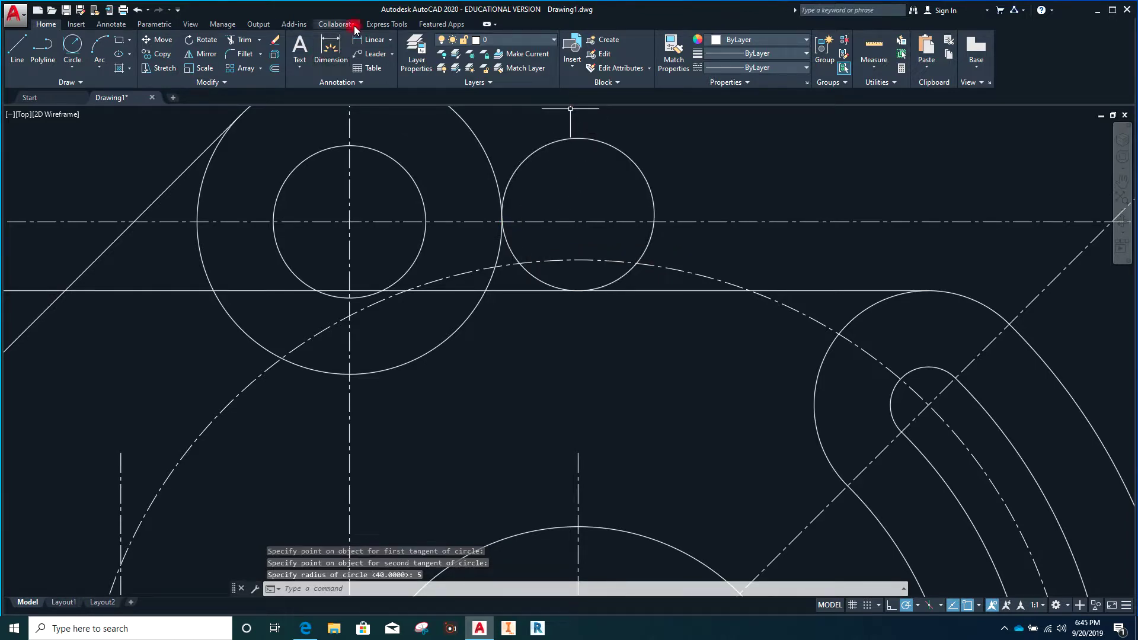
- Trim the radius 5 circle and horizontal line to leave a fillet arc, and delete the leftover line piece crossing the upper circles
{"action": "left_click", "coordinate": [246, 41]}
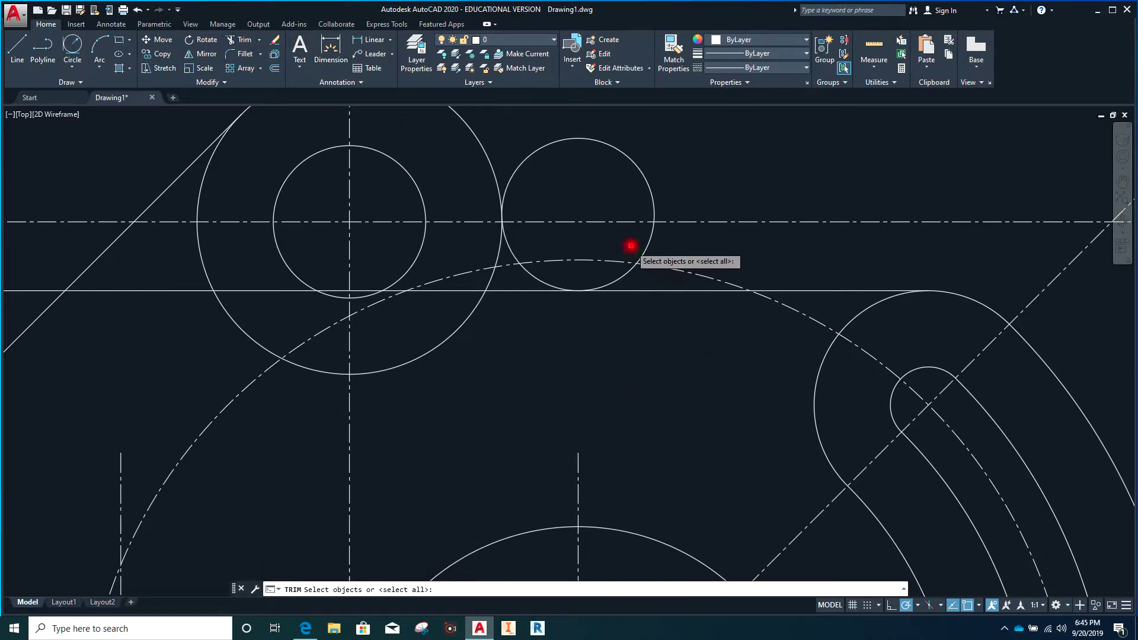
{"action": "left_click", "coordinate": [650, 244]}
{"action": "left_click", "coordinate": [658, 291]}
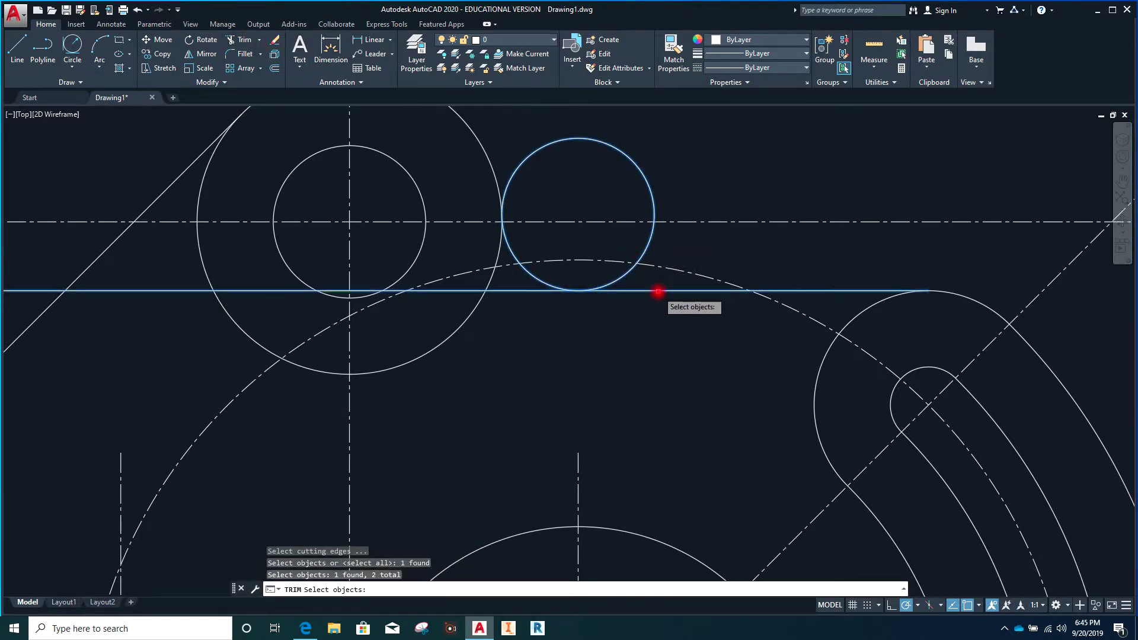
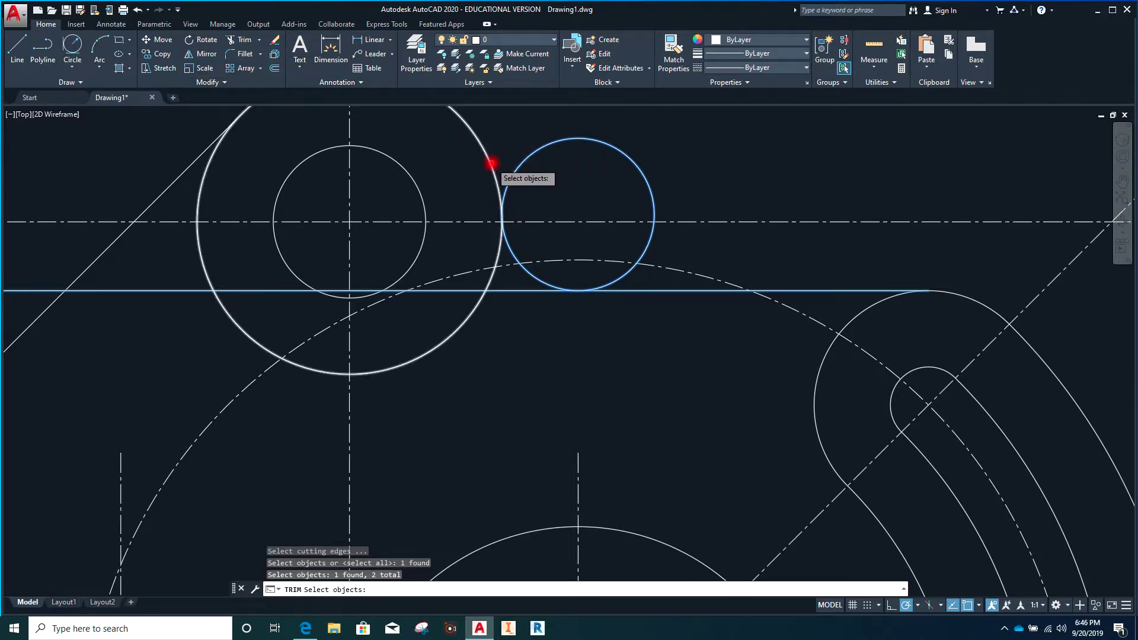
{"action": "left_click", "coordinate": [491, 163]}
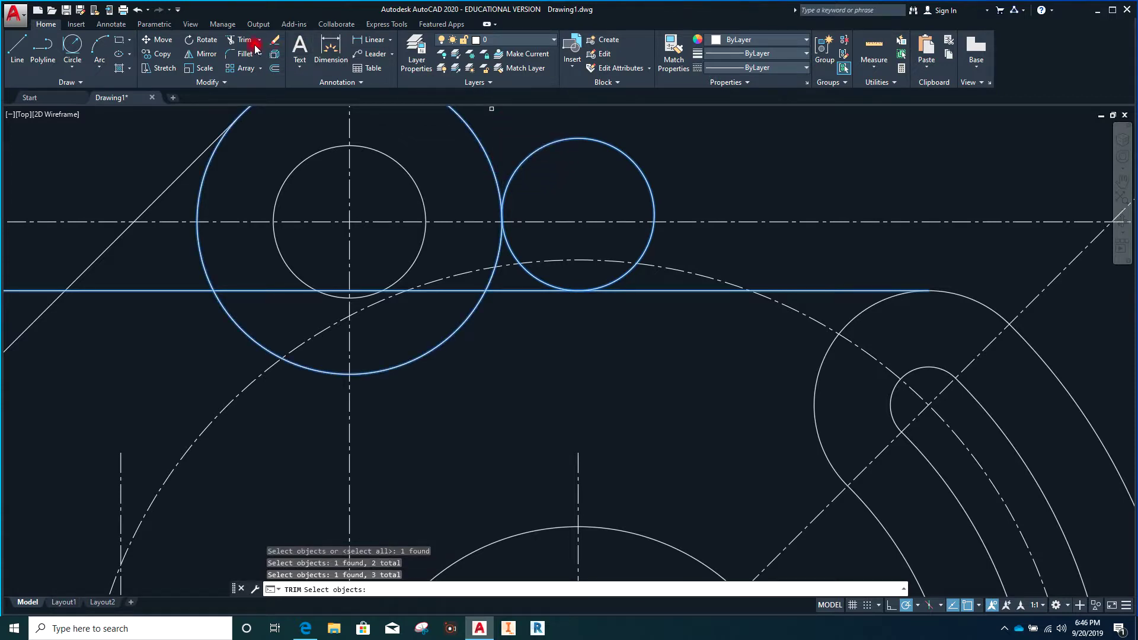
{"action": "key", "text": "Return"}
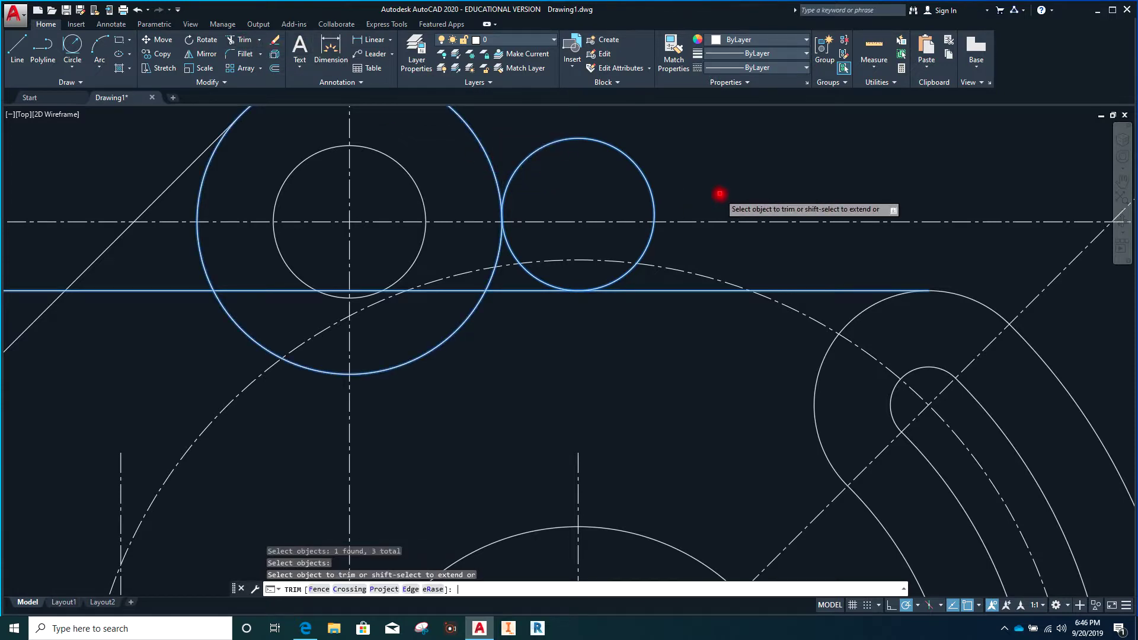
{"action": "left_click", "coordinate": [646, 178]}
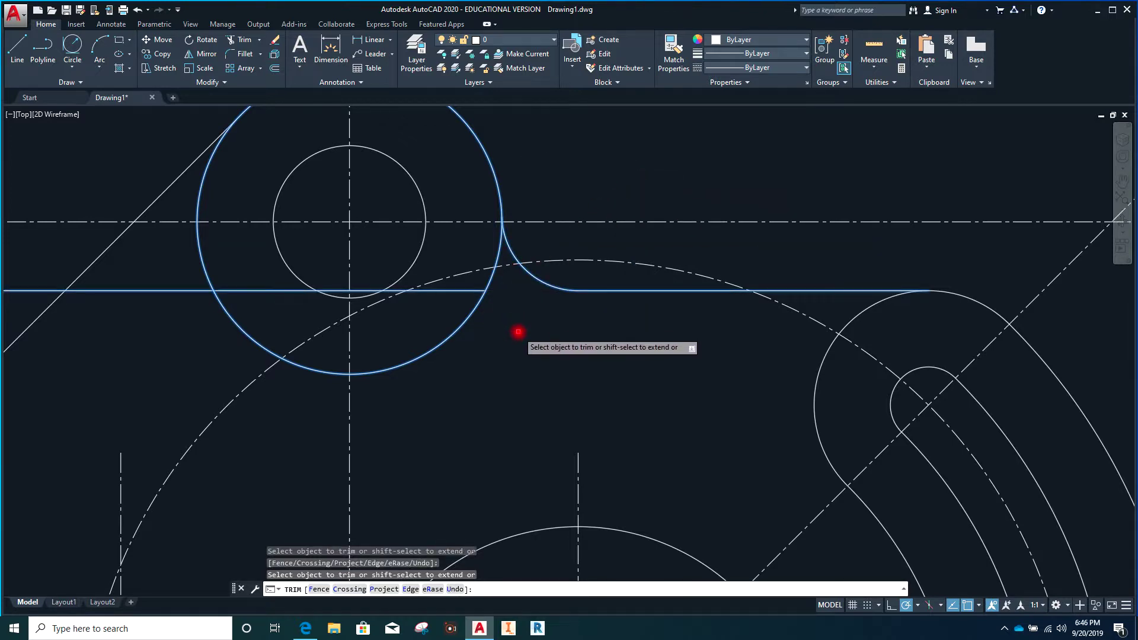
{"action": "key", "text": "Escape"}
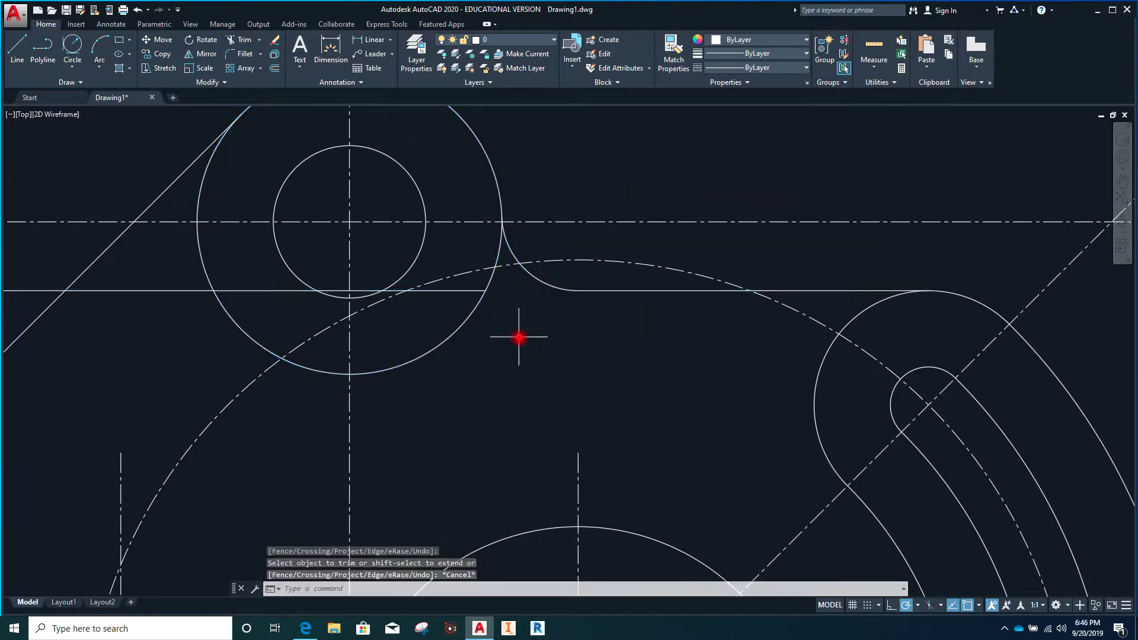
{"action": "left_click", "coordinate": [466, 291]}
{"action": "key", "text": "Delete"}
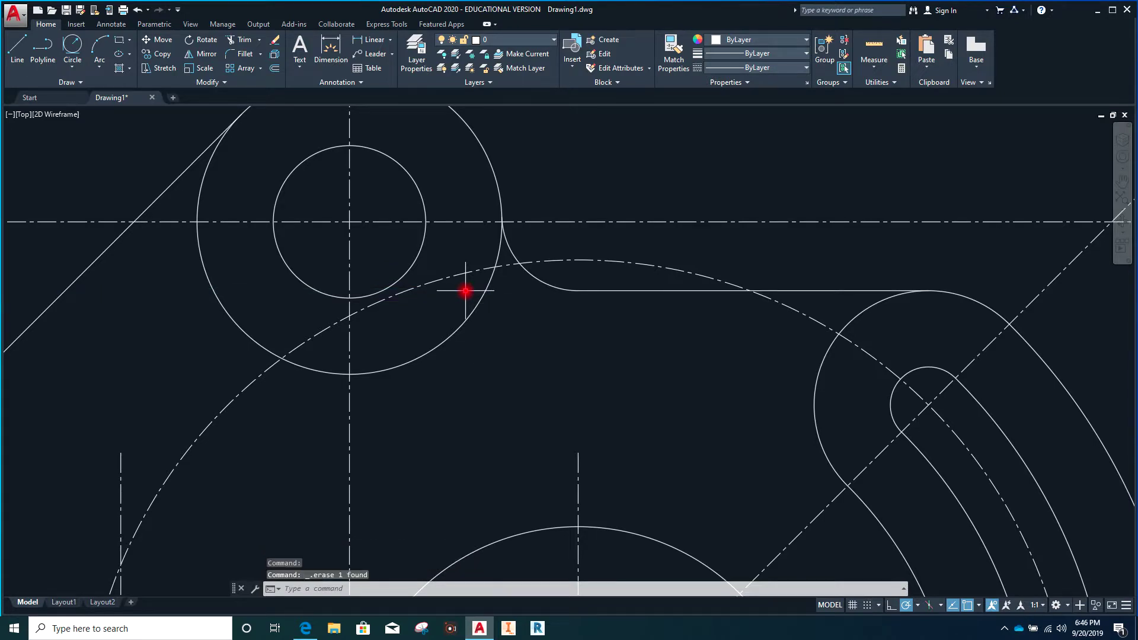
- Trim the centerline circle to the arc through the curved slot, between the horizontal tangent line and the slot's lower outer end arc
{"action": "scroll", "coordinate": [550, 332], "scroll_direction": "down", "scroll_amount": 5}
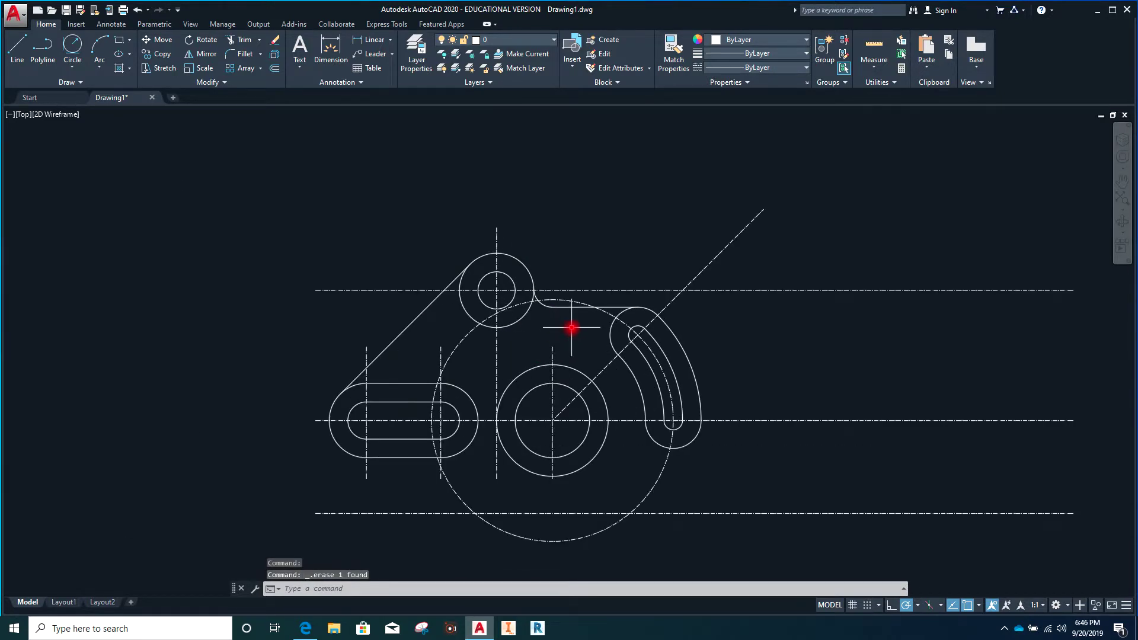
{"action": "scroll", "coordinate": [573, 335], "scroll_direction": "up", "scroll_amount": 2}
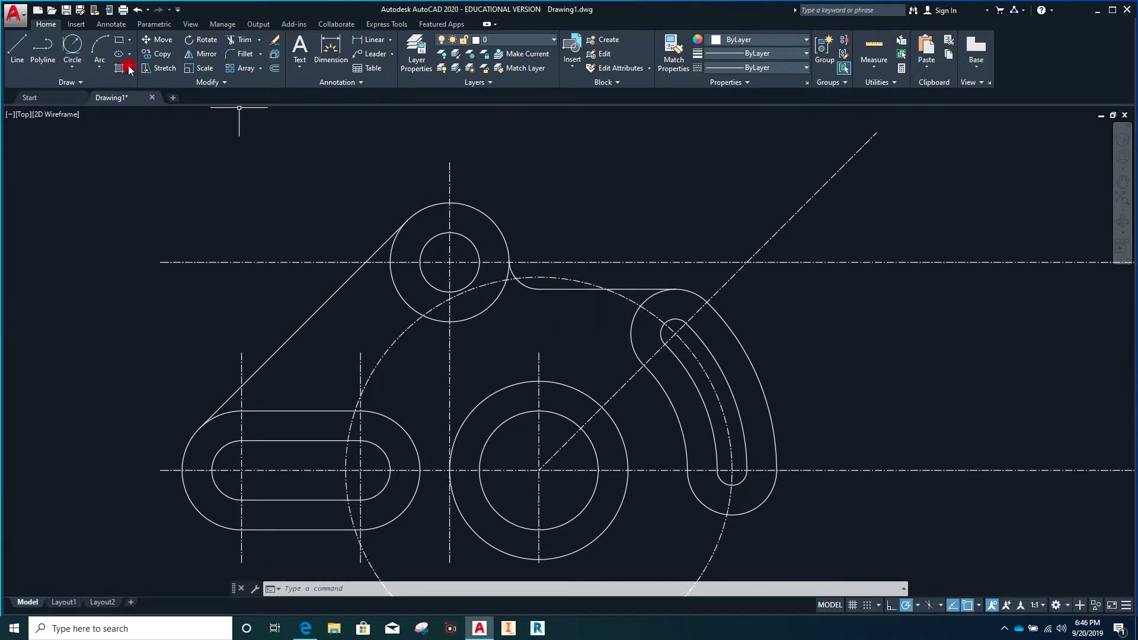
{"action": "left_click", "coordinate": [244, 39]}
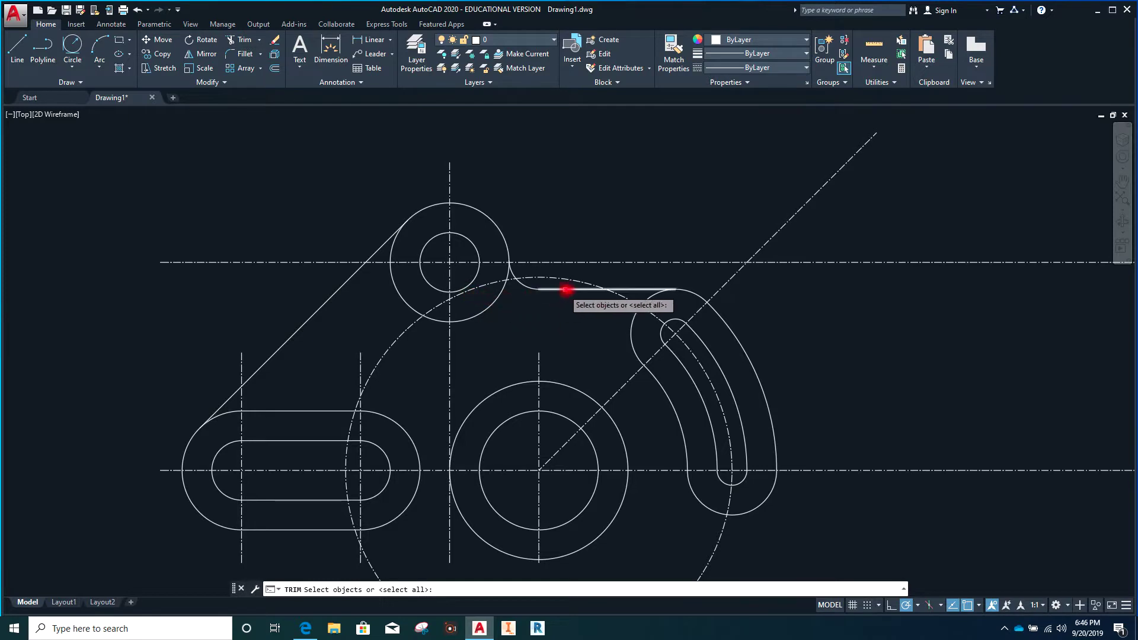
{"action": "left_click", "coordinate": [624, 300]}
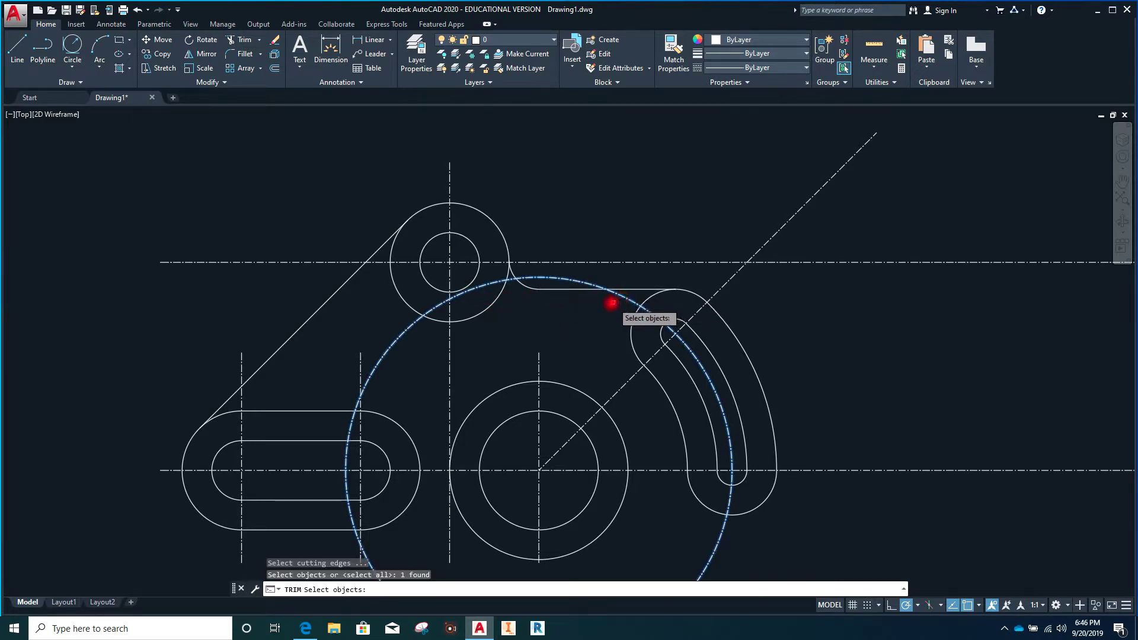
{"action": "left_click", "coordinate": [584, 290]}
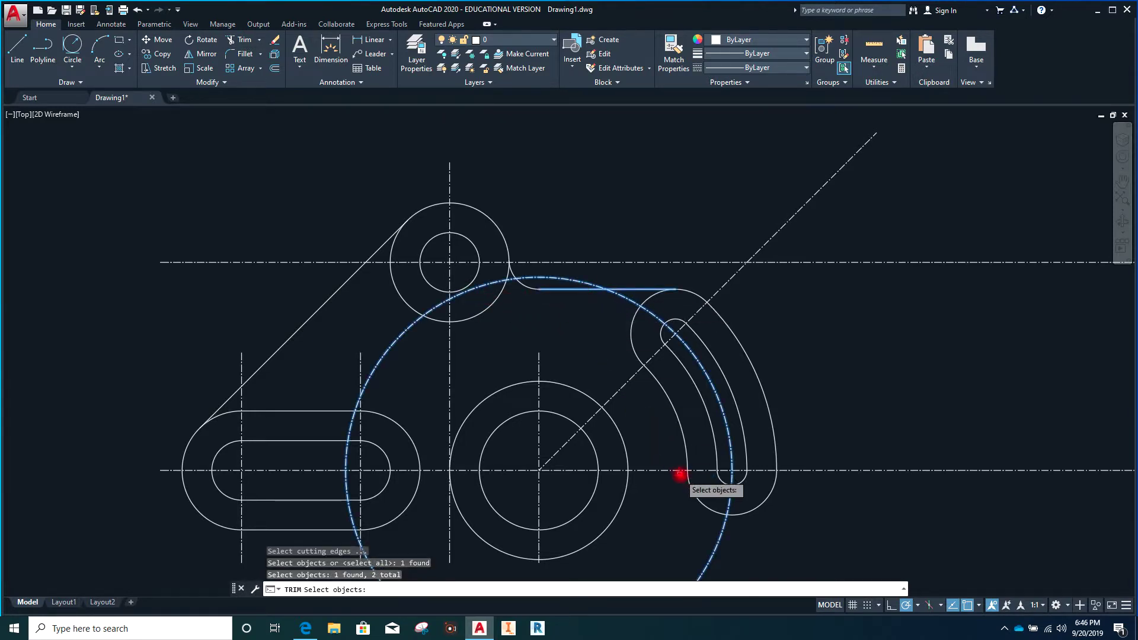
{"action": "left_click", "coordinate": [741, 514]}
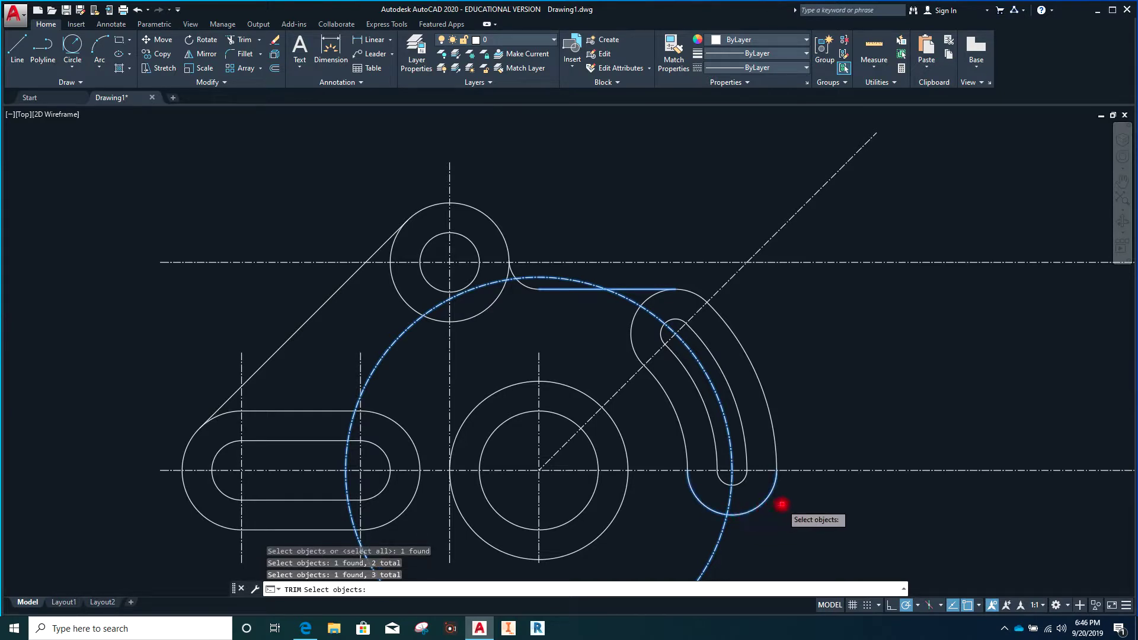
{"action": "key", "text": "Return"}
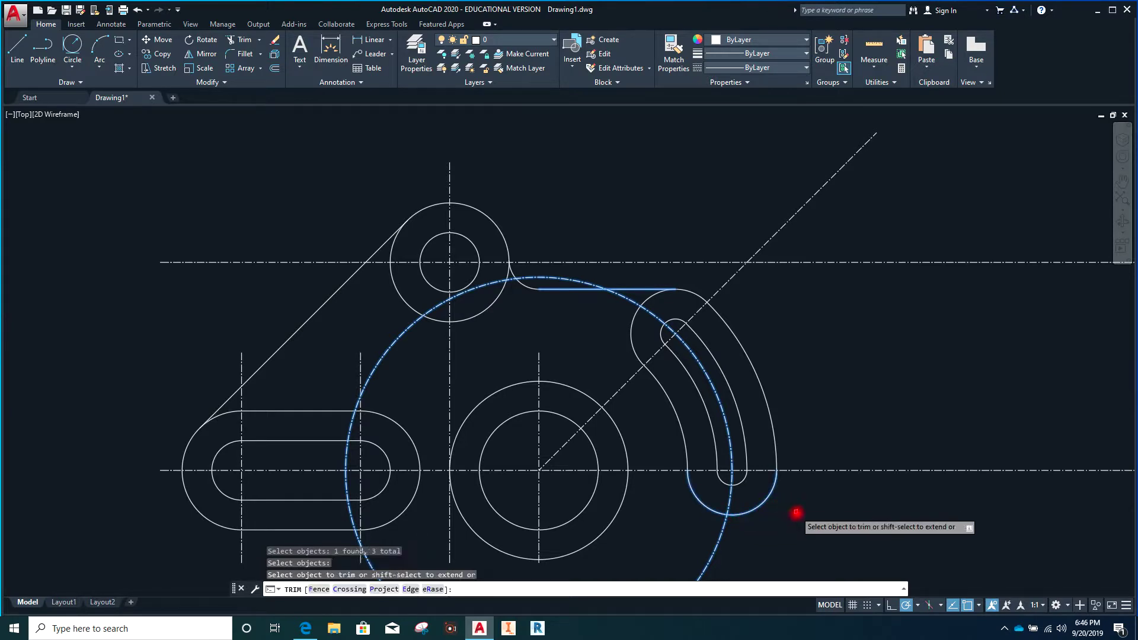
{"action": "left_click", "coordinate": [722, 532]}
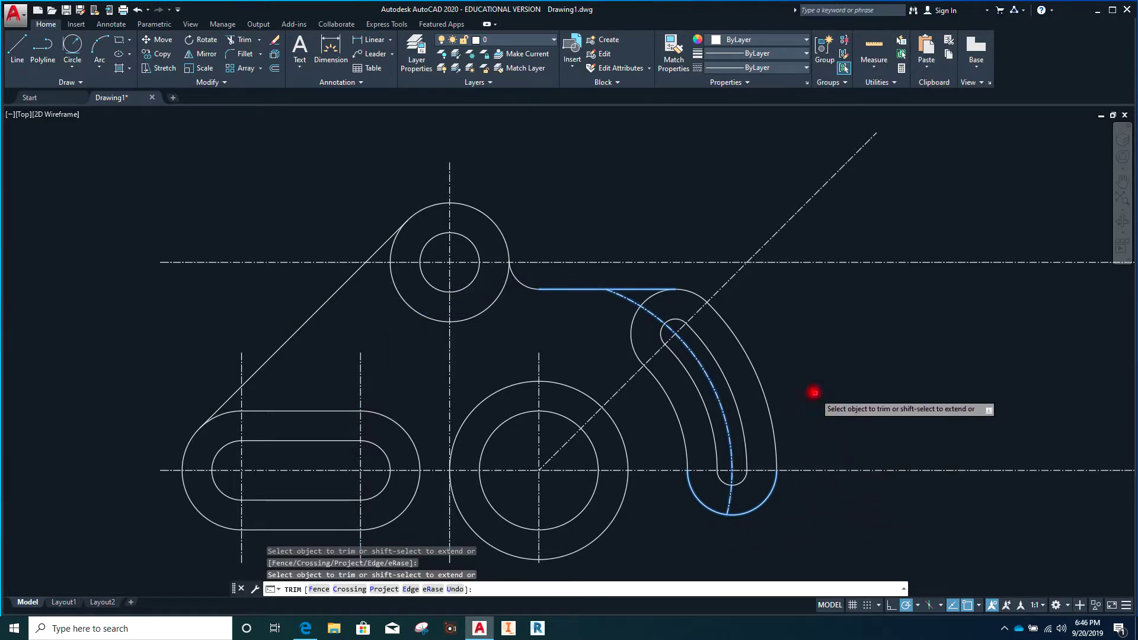
- Shorten both ends of the curved slot's arc centerline so they extend only slightly past the slot's inner end arcs
{"action": "key", "text": "Escape"}
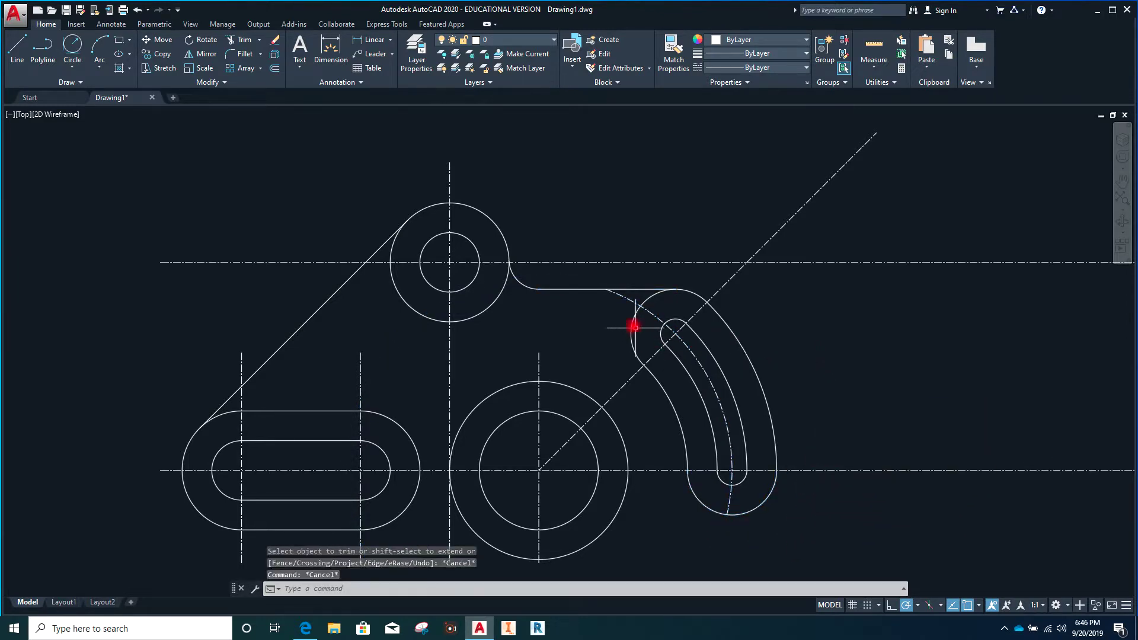
{"action": "left_click", "coordinate": [618, 296]}
{"action": "left_click", "coordinate": [606, 289]}
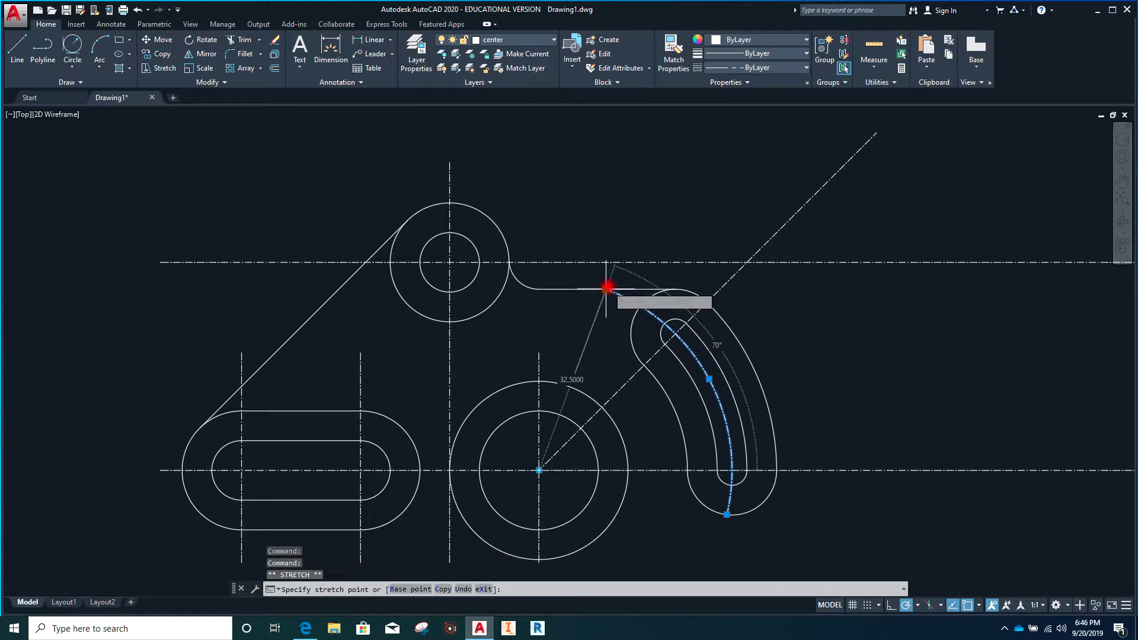
{"action": "left_click", "coordinate": [624, 302]}
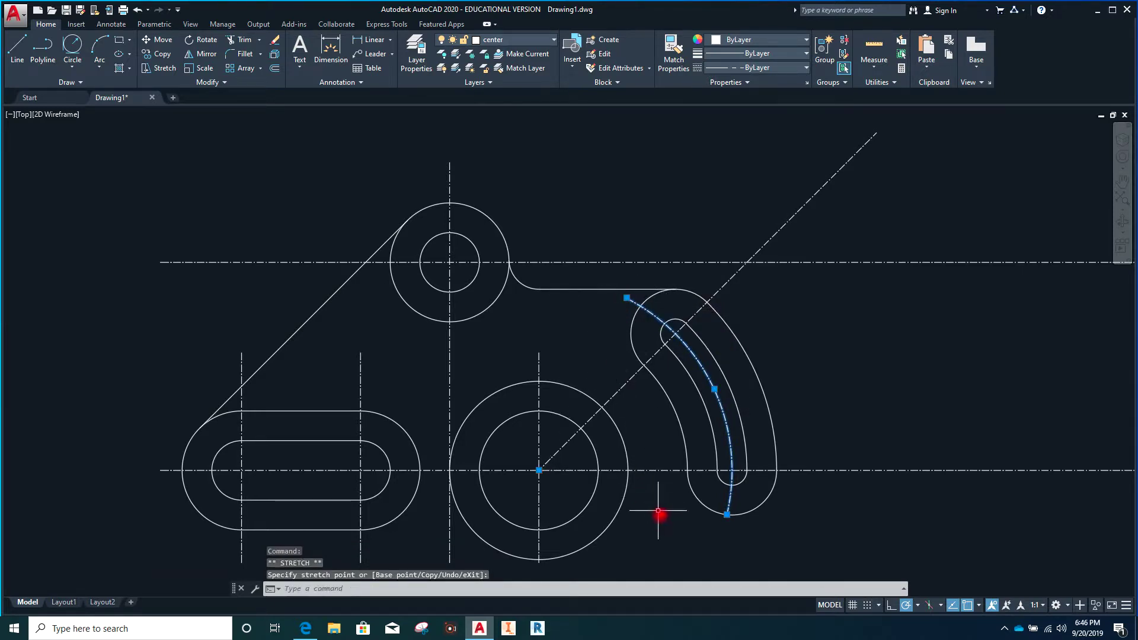
{"action": "key", "text": "Escape"}
{"action": "left_click", "coordinate": [730, 504]}
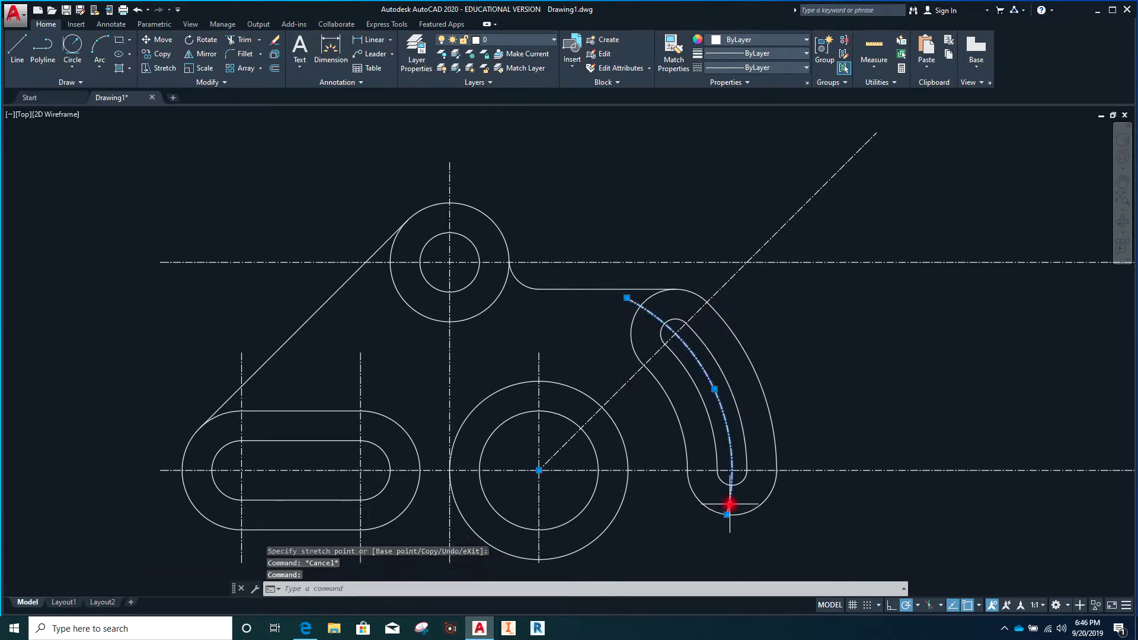
{"action": "left_click", "coordinate": [726, 515]}
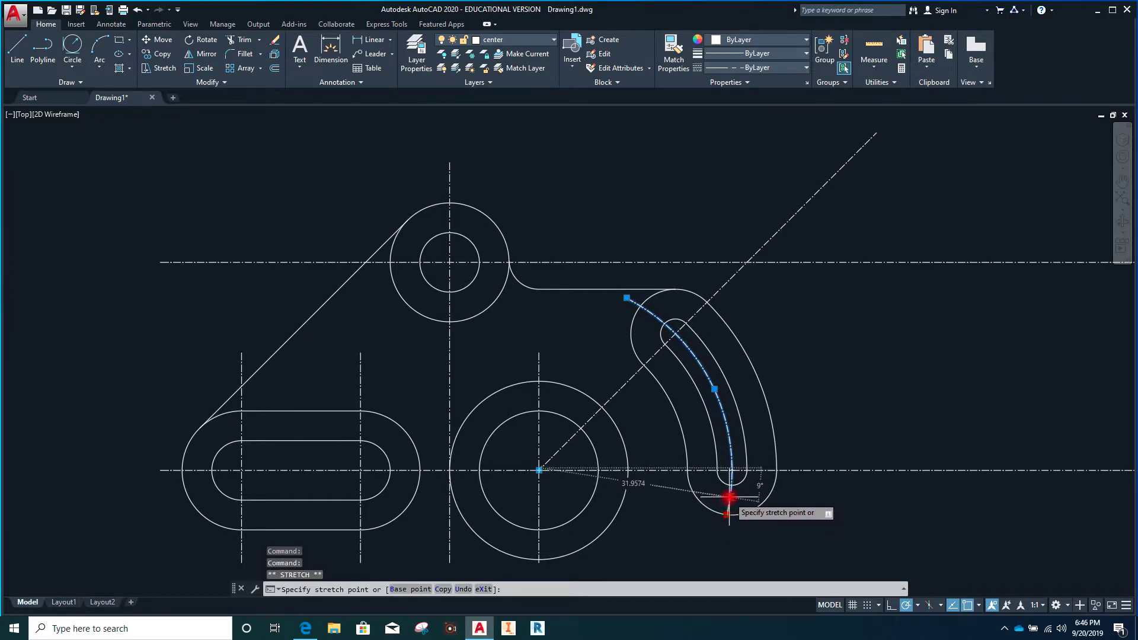
{"action": "left_click", "coordinate": [729, 496]}
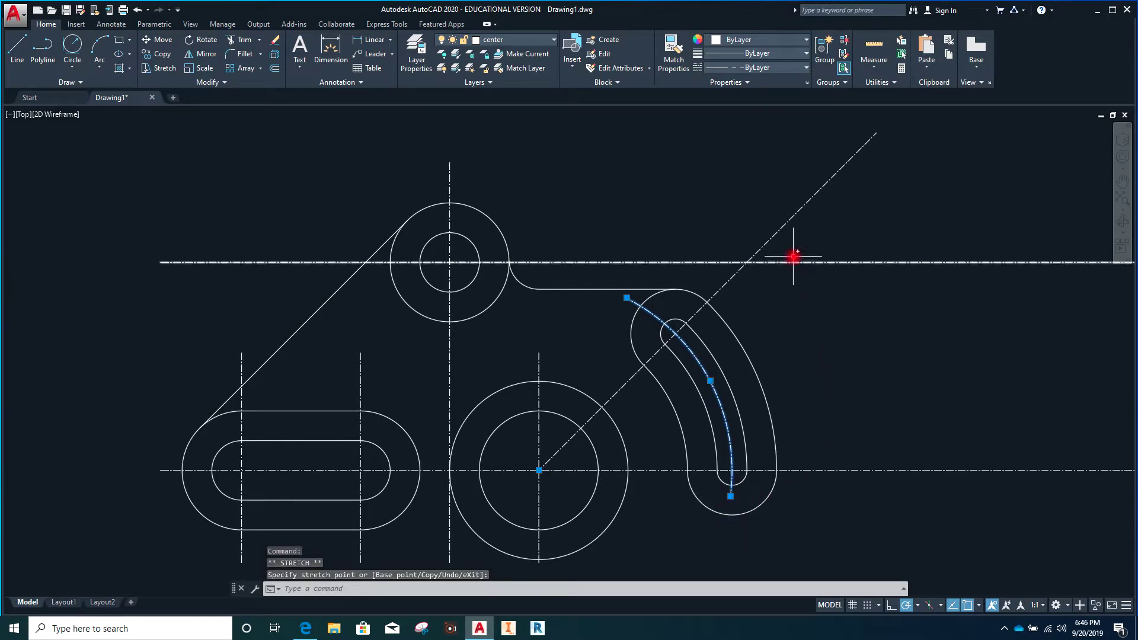
- Shorten the diagonal centerline to about 44 units, ending just beyond the curved slot's outer outline
{"action": "left_click", "coordinate": [798, 212]}
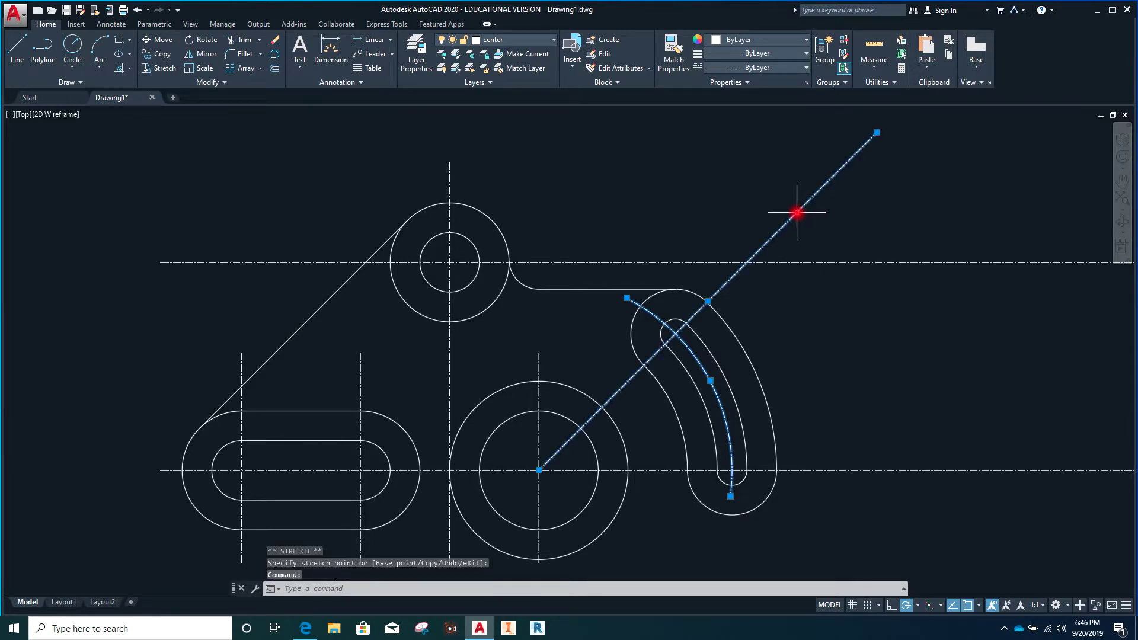
{"action": "left_click", "coordinate": [875, 133]}
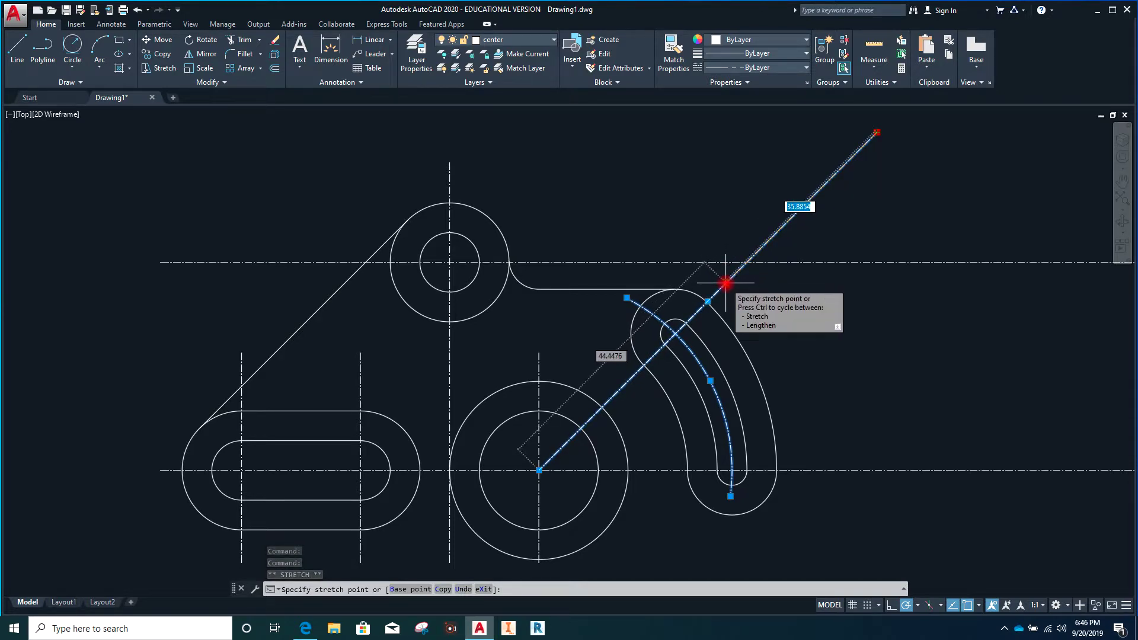
{"action": "scroll", "coordinate": [726, 285], "scroll_direction": "up", "scroll_amount": 3}
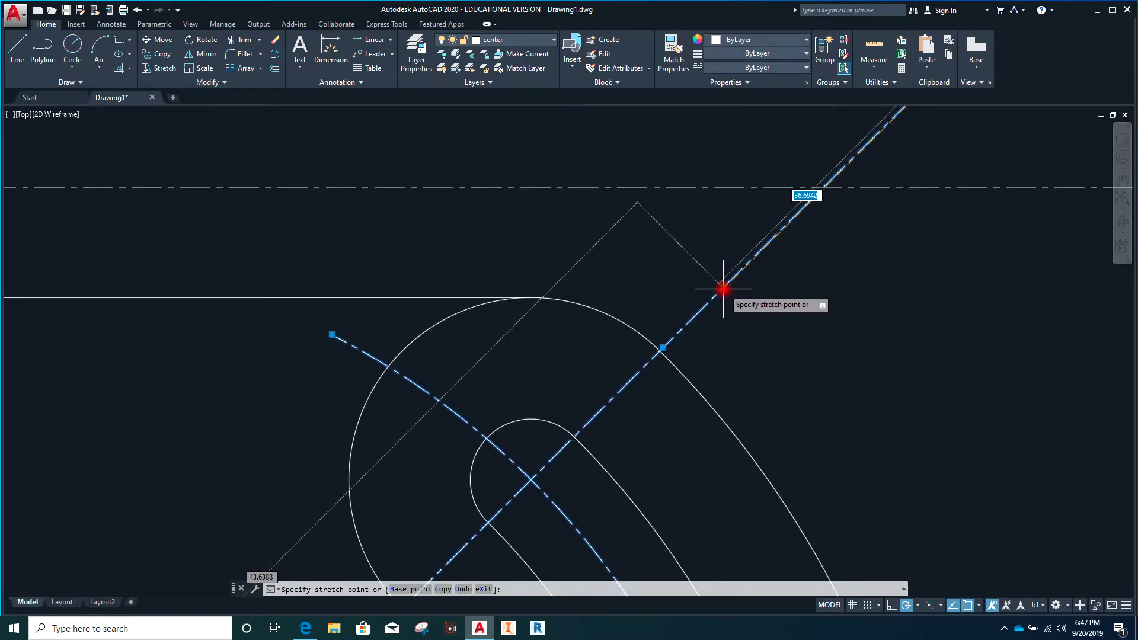
{"action": "left_click", "coordinate": [722, 288]}
{"action": "scroll", "coordinate": [773, 277], "scroll_direction": "down", "scroll_amount": 5}
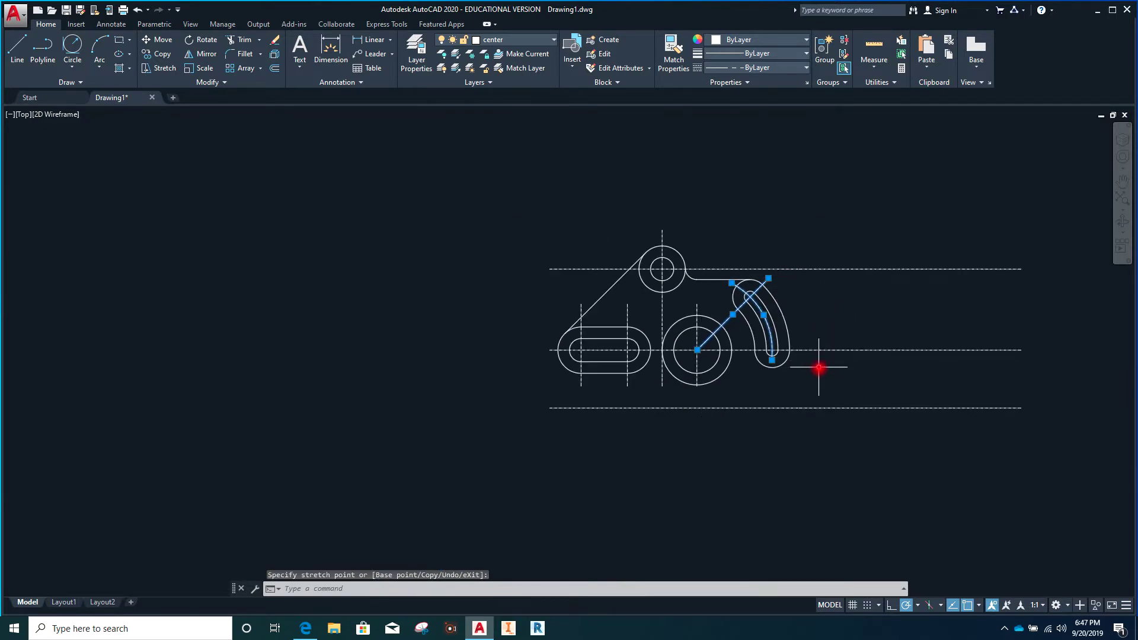
{"action": "scroll", "coordinate": [829, 364], "scroll_direction": "up", "scroll_amount": 2}
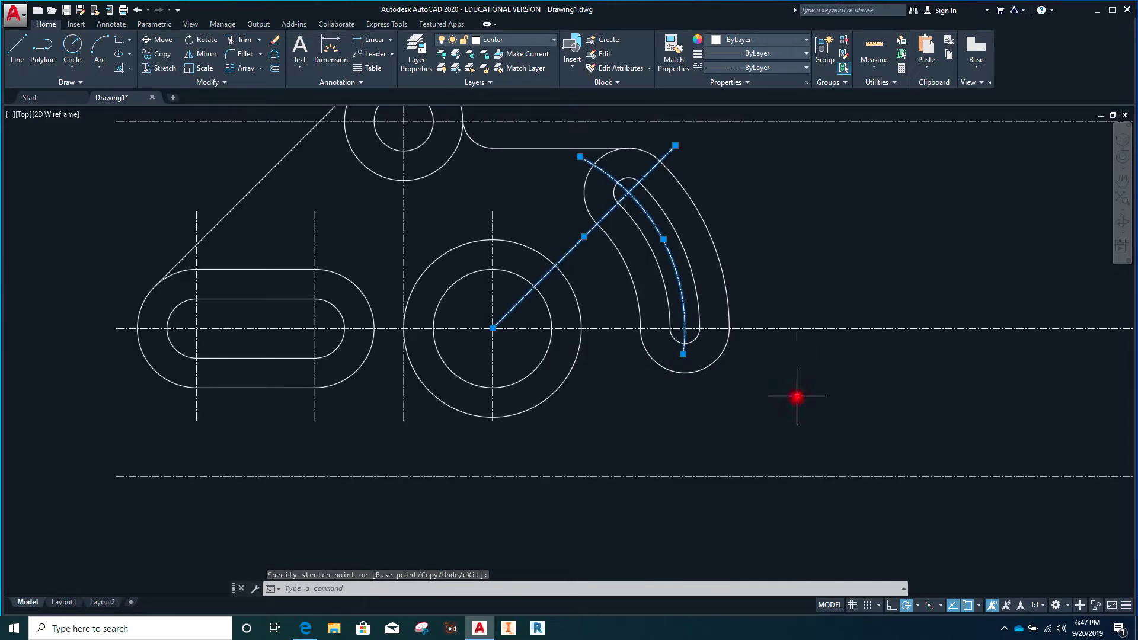
{"action": "key", "text": "Escape"}
{"action": "key", "text": "Escape"}
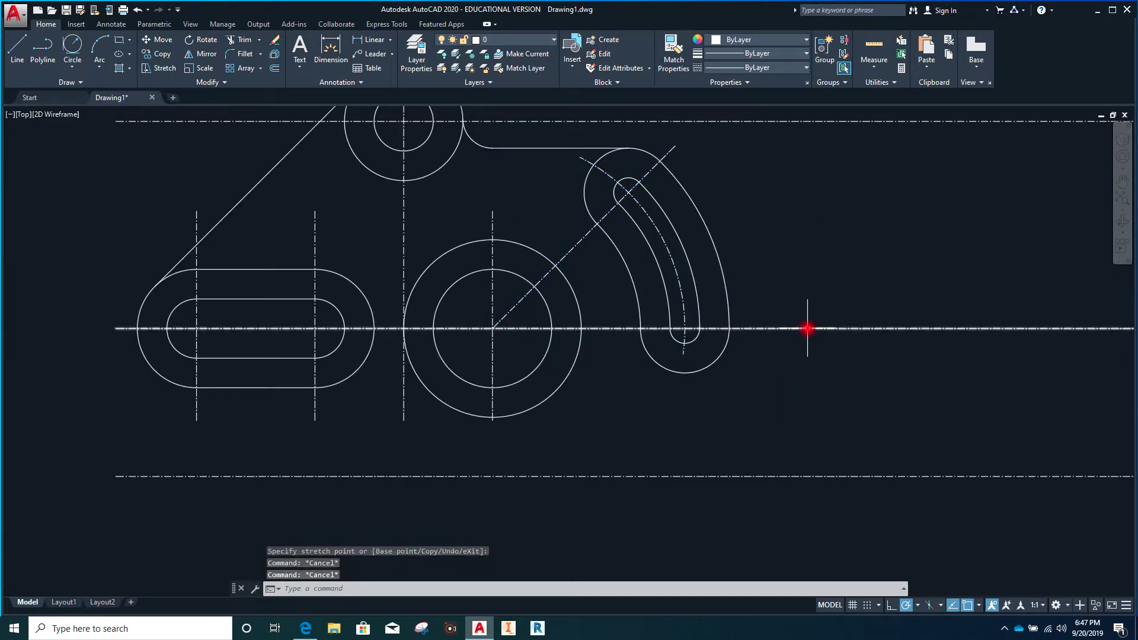
- Shorten the horizontal centerline through the straight slot and large circles to about 112 units, ending just past the curved slot
{"action": "left_click", "coordinate": [806, 328]}
{"action": "scroll", "coordinate": [797, 347], "scroll_direction": "down", "scroll_amount": 4}
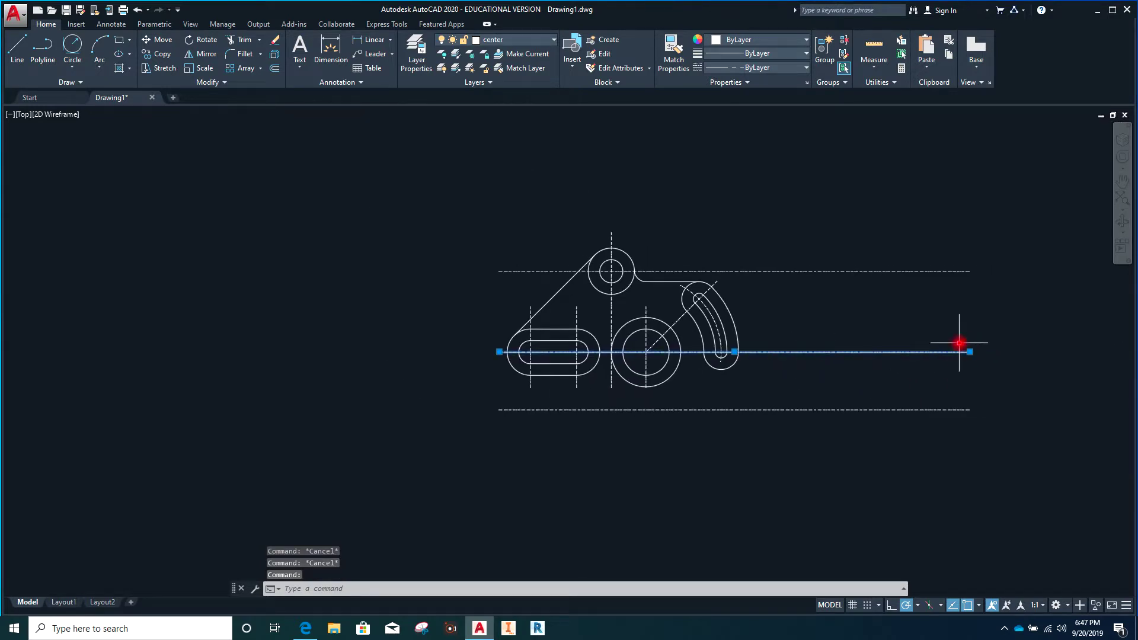
{"action": "left_click", "coordinate": [970, 352]}
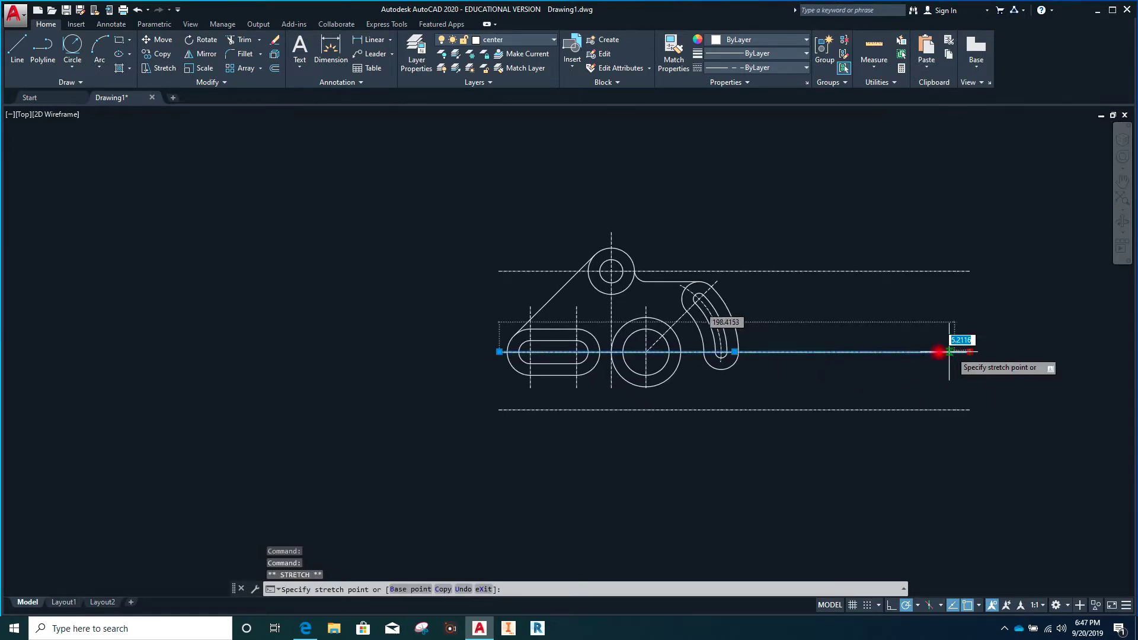
{"action": "left_click", "coordinate": [758, 352]}
{"action": "key", "text": "Escape"}
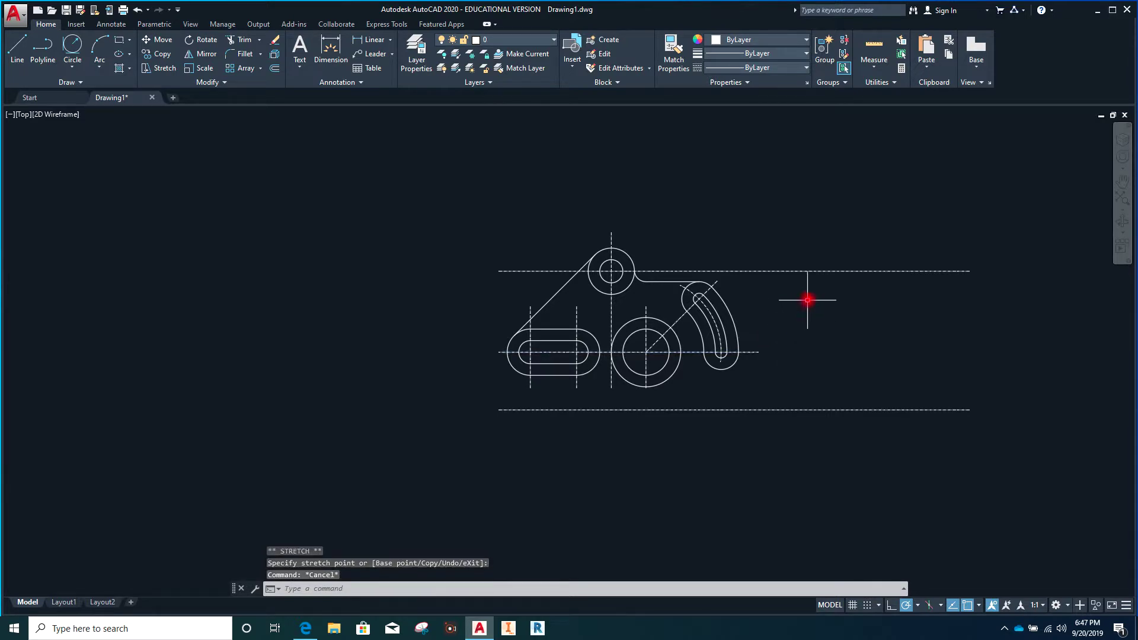
- Delete the horizontal and vertical centerlines running through the upper pair of concentric circles
{"action": "left_click", "coordinate": [818, 271]}
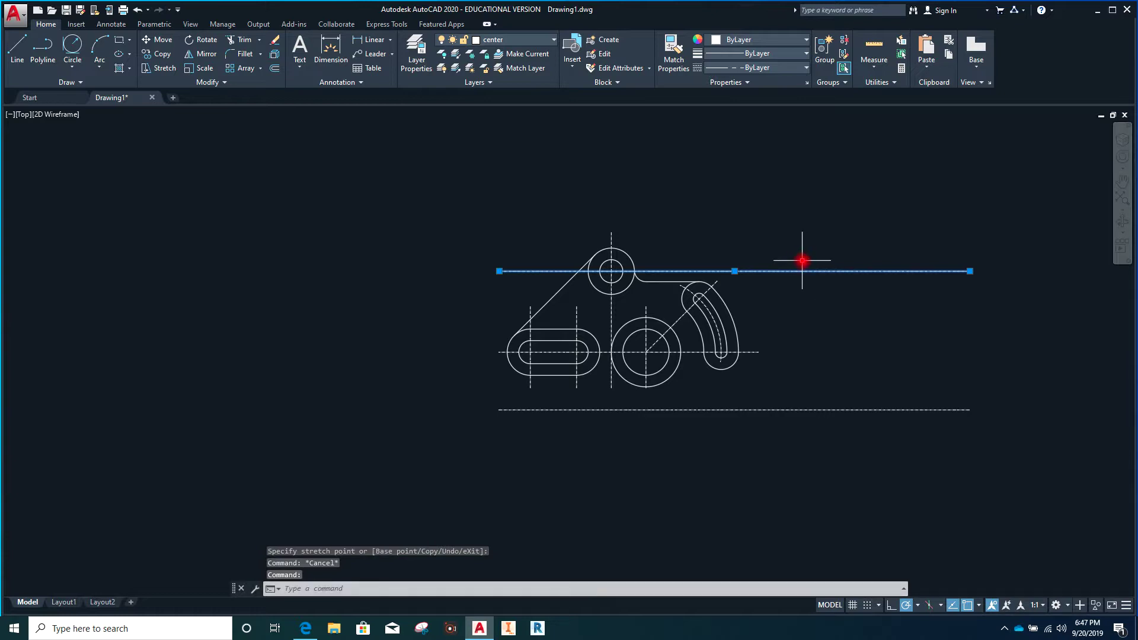
{"action": "key", "text": "Delete"}
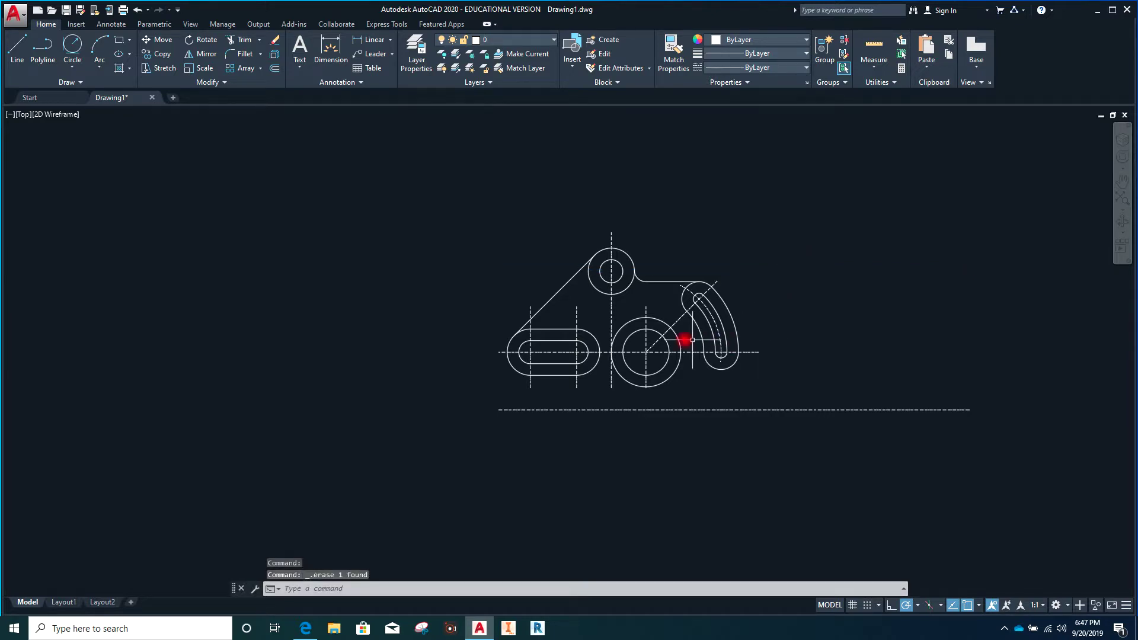
{"action": "left_click", "coordinate": [611, 319]}
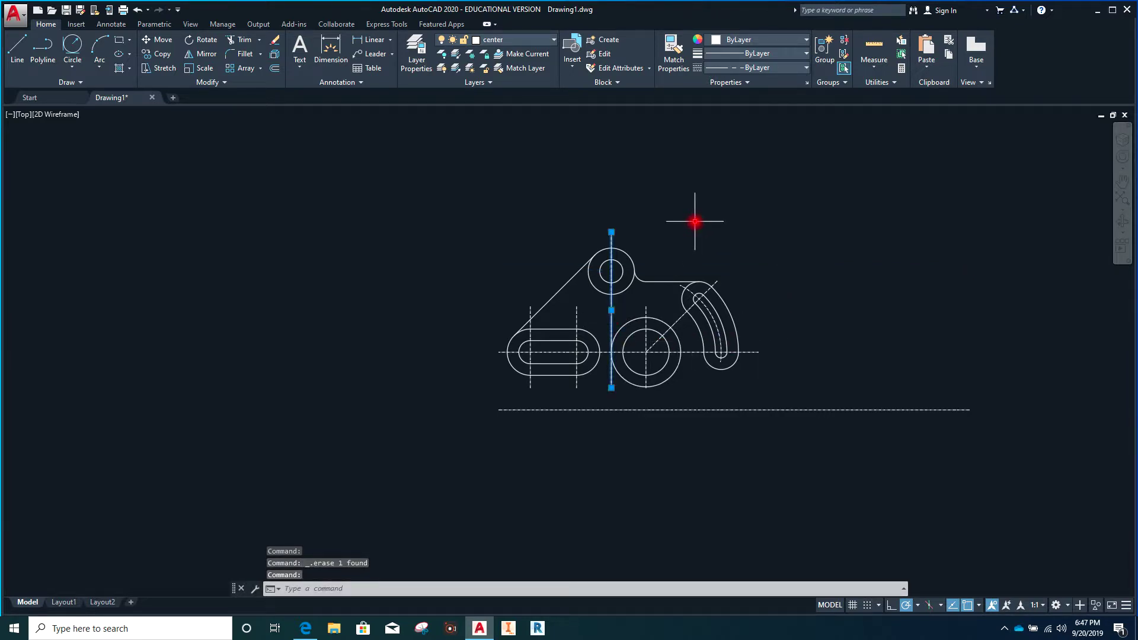
{"action": "key", "text": "Delete"}
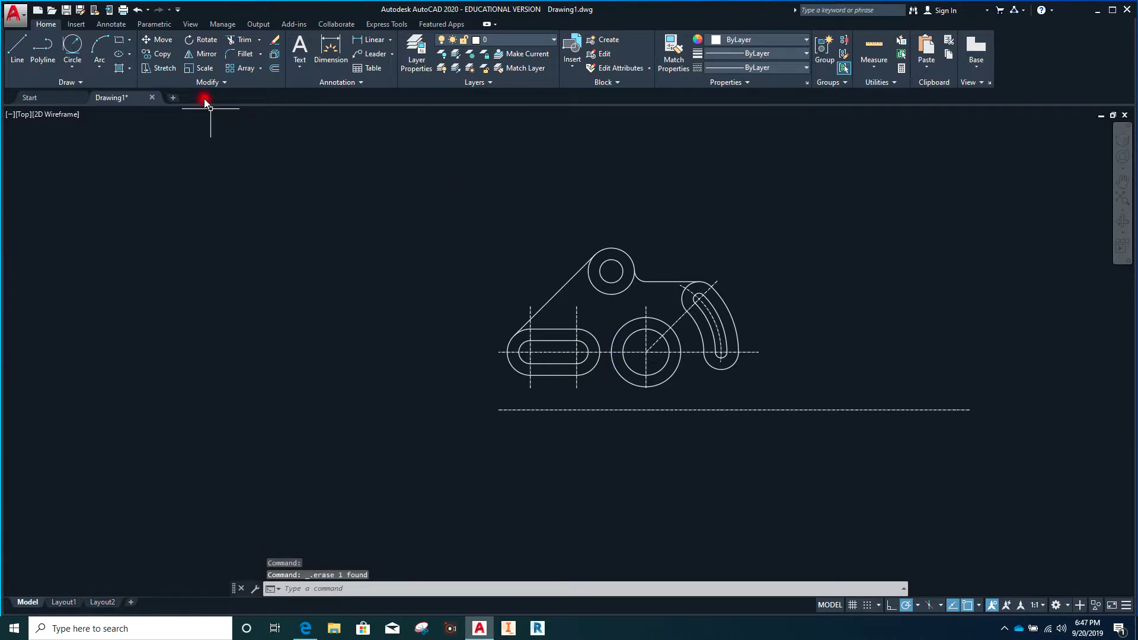
- Add center marks to the upper concentric circles, the large concentric circles and the straight slot's end arcs
{"action": "left_click", "coordinate": [105, 25]}
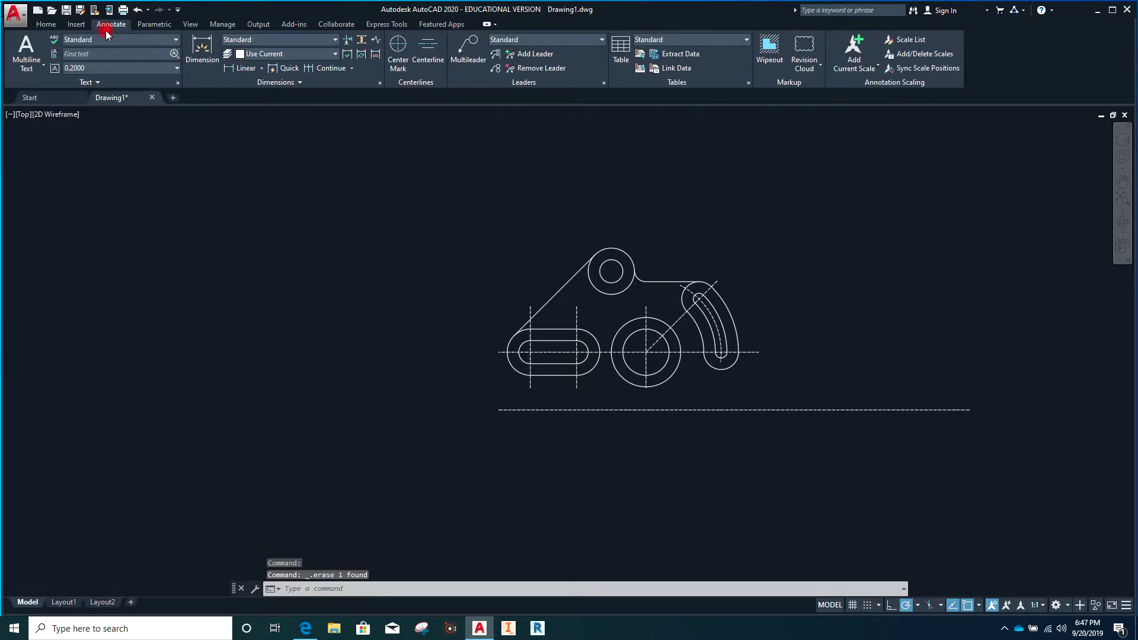
{"action": "left_click", "coordinate": [396, 65]}
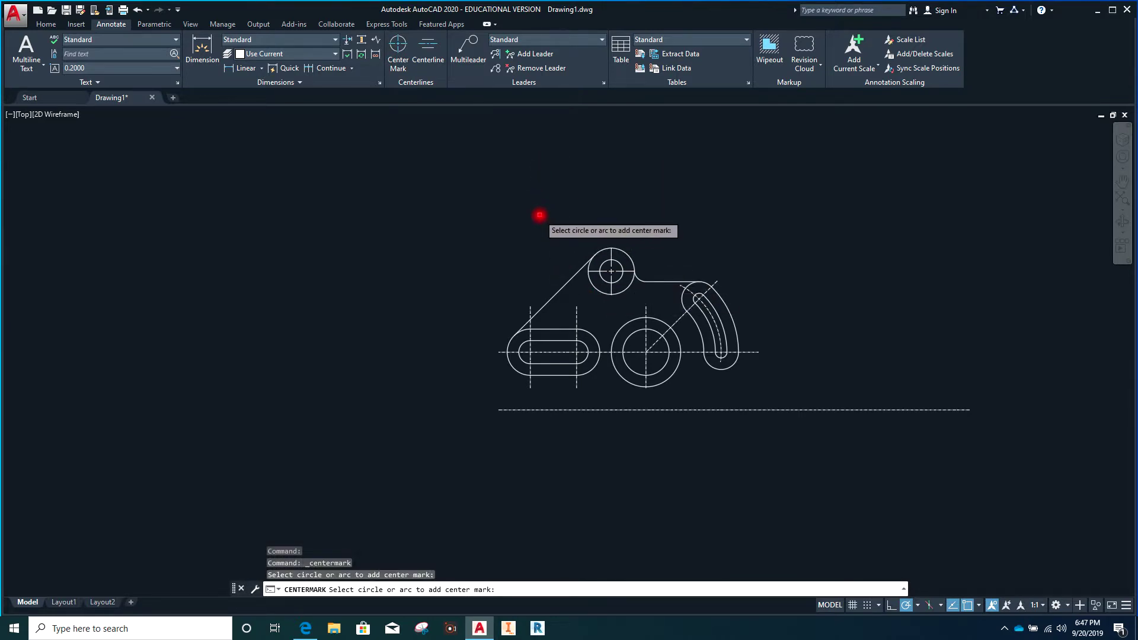
{"action": "left_click", "coordinate": [623, 327]}
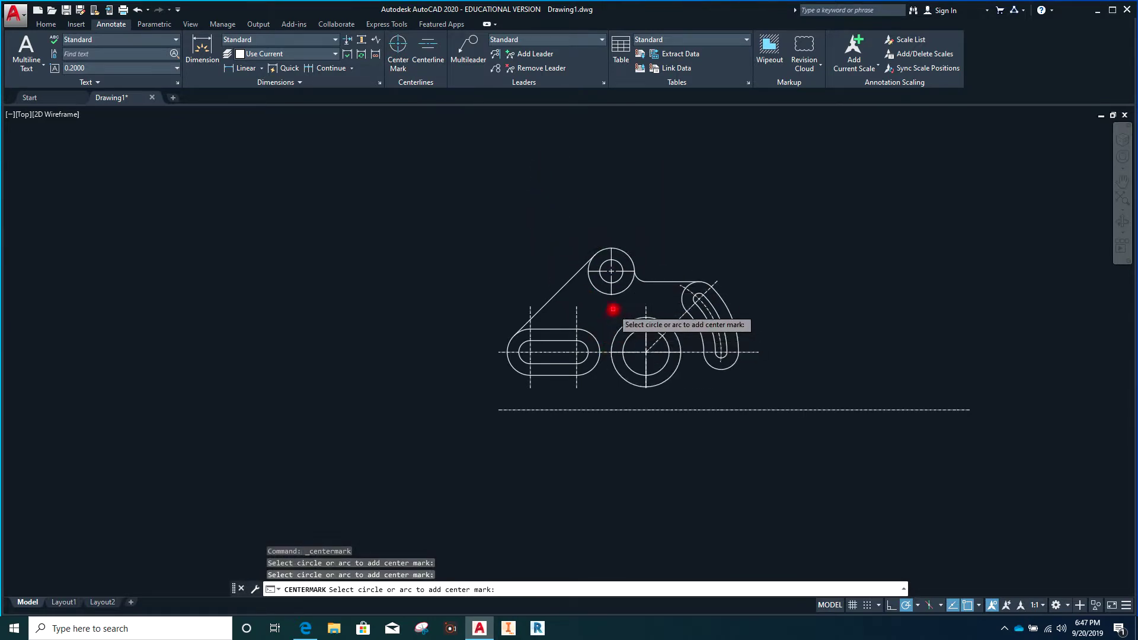
{"action": "left_click", "coordinate": [514, 371]}
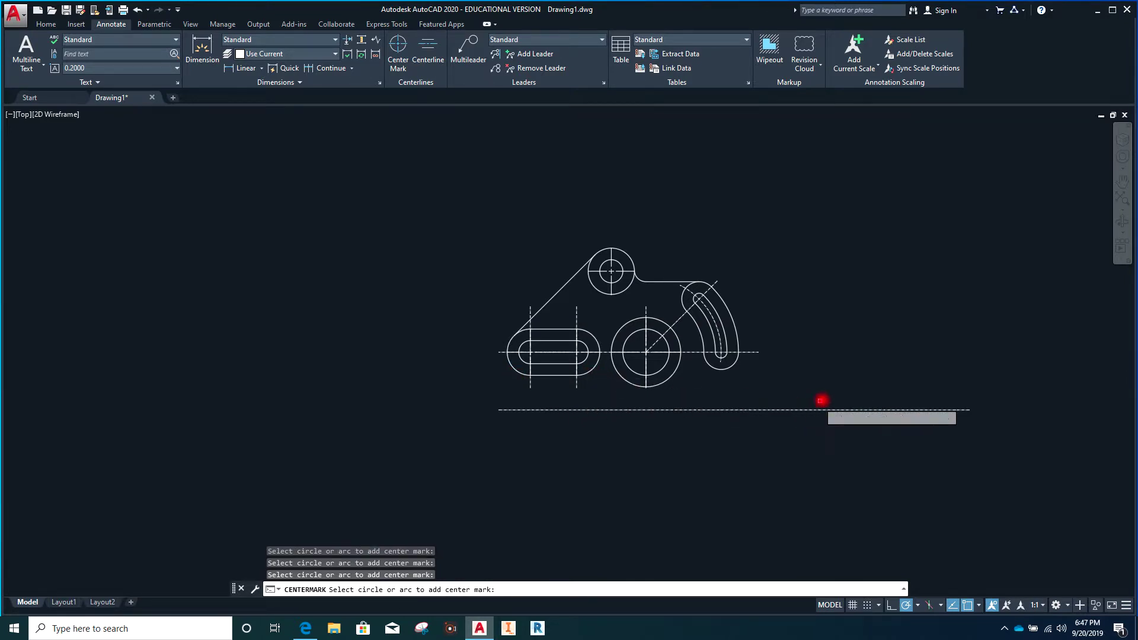
{"action": "key", "text": "Escape"}
{"action": "key", "text": "Escape"}
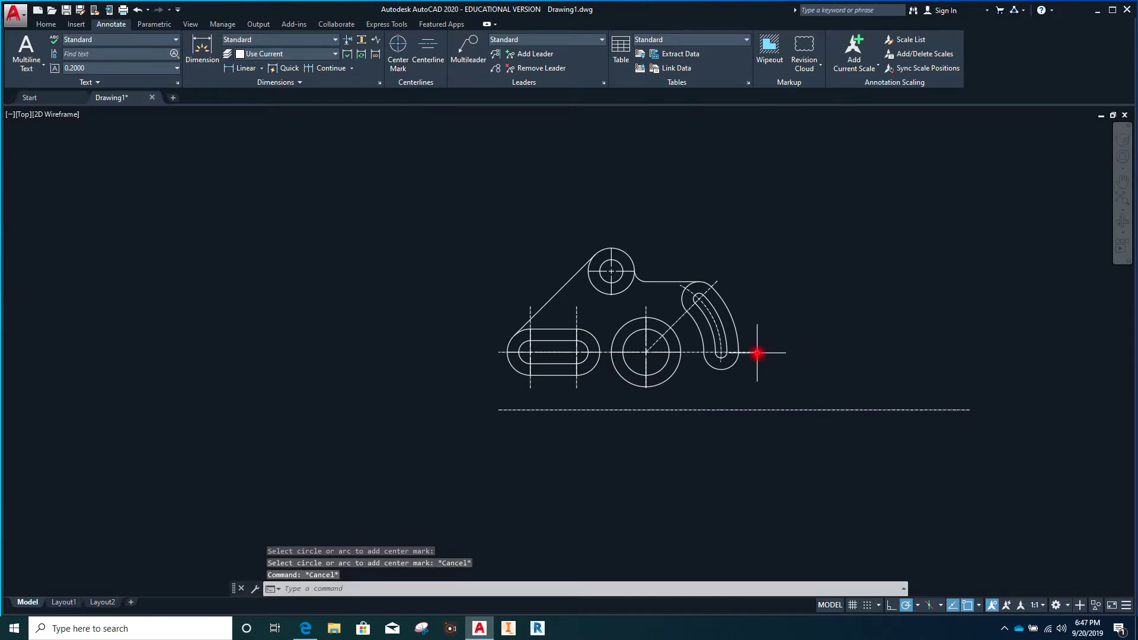
- Delete the horizontal centerline through the straight slot and large circles, and the straight slot's two vertical centerlines
{"action": "left_click", "coordinate": [757, 353]}
{"action": "mouse_move", "coordinate": [758, 353]}
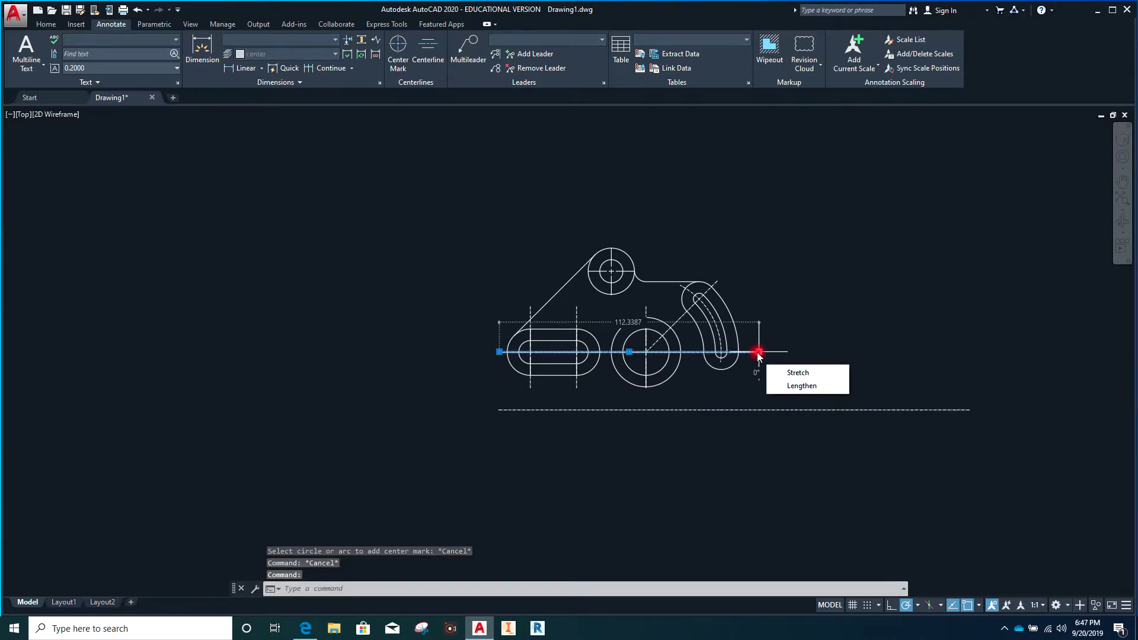
{"action": "key", "text": "Delete"}
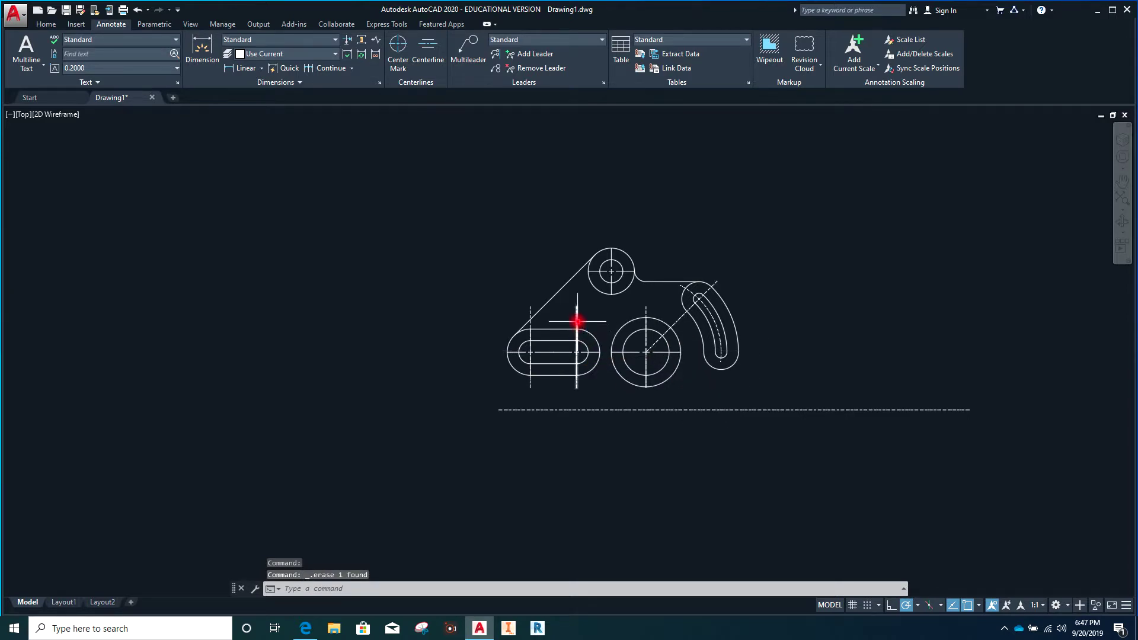
{"action": "left_click", "coordinate": [577, 315]}
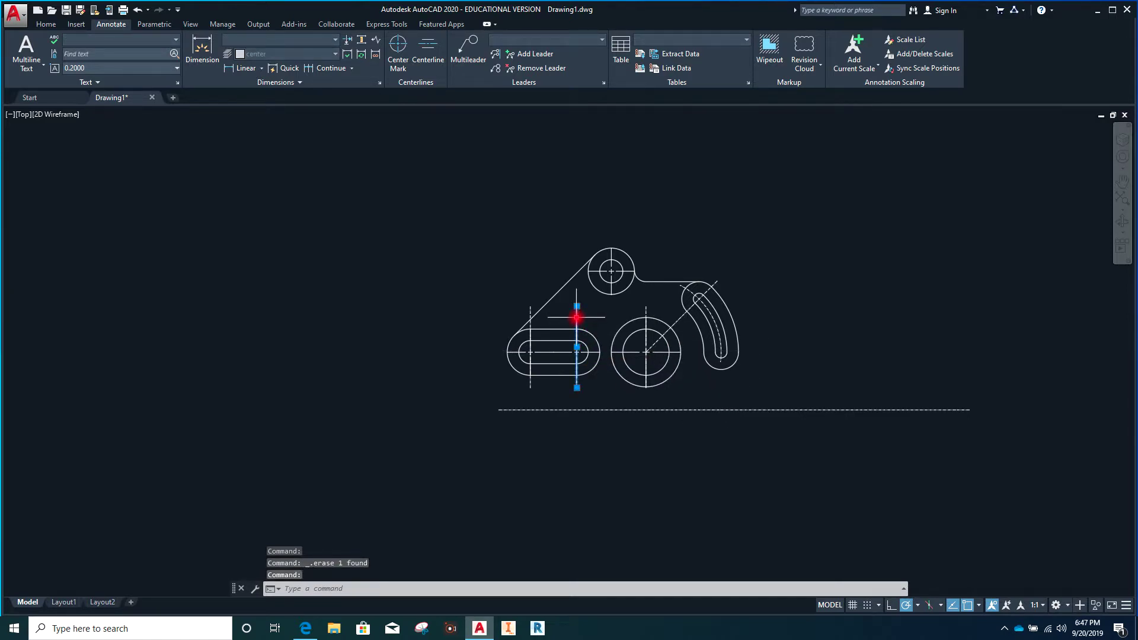
{"action": "key", "text": "Delete"}
{"action": "left_click", "coordinate": [531, 309]}
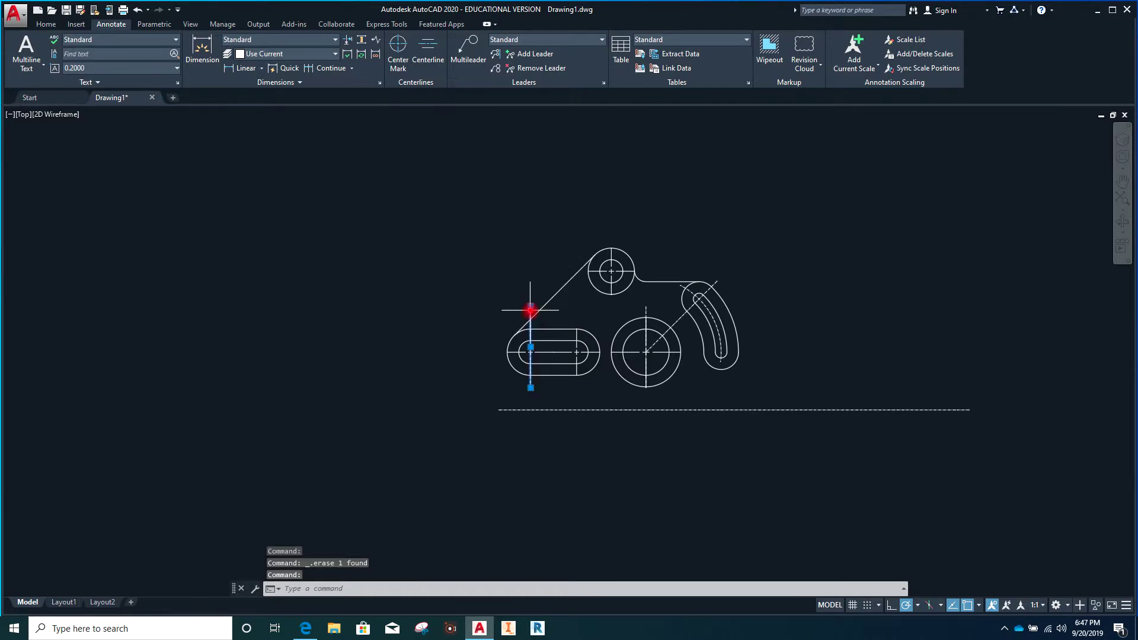
{"action": "key", "text": "Delete"}
{"action": "scroll", "coordinate": [535, 336], "scroll_direction": "up", "scroll_amount": 5}
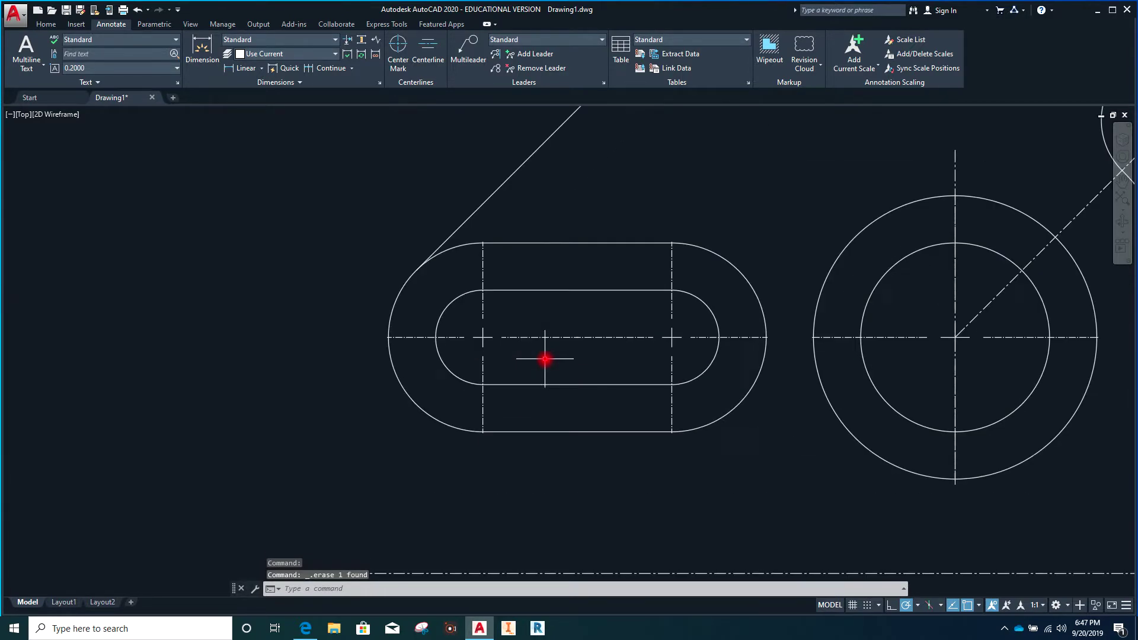
{"action": "scroll", "coordinate": [525, 340], "scroll_direction": "down", "scroll_amount": 2}
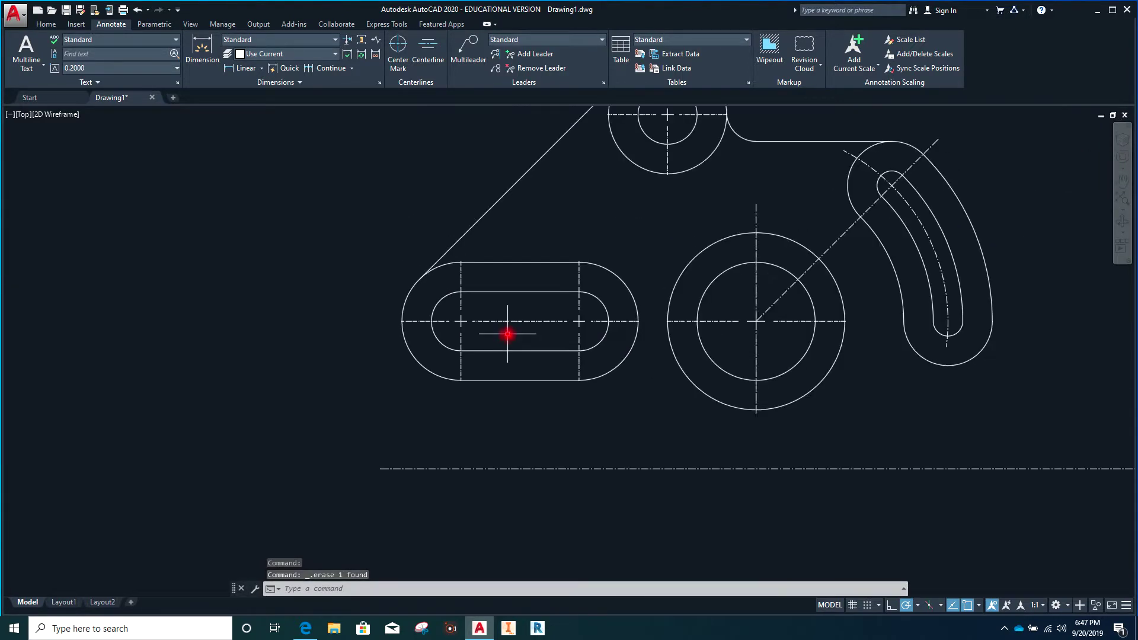
{"action": "scroll", "coordinate": [522, 338], "scroll_direction": "up", "scroll_amount": 2}
- Move the long horizontal line below the part to layer 0
{"action": "scroll", "coordinate": [516, 350], "scroll_direction": "down", "scroll_amount": 4}
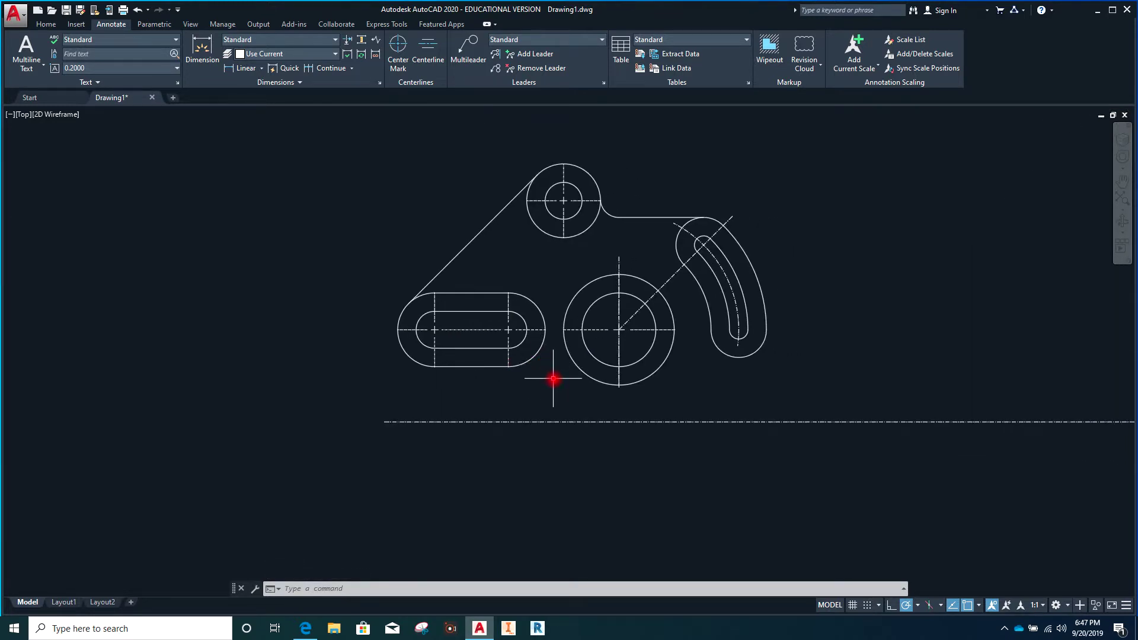
{"action": "left_click", "coordinate": [640, 421]}
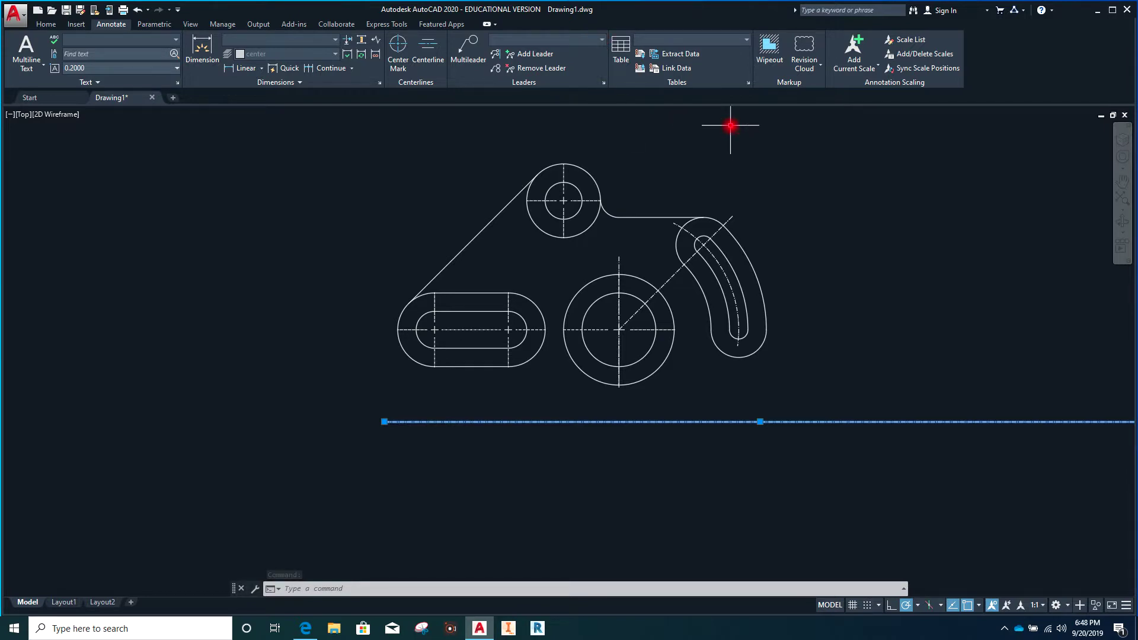
{"action": "key", "text": "Escape"}
{"action": "key", "text": "Escape"}
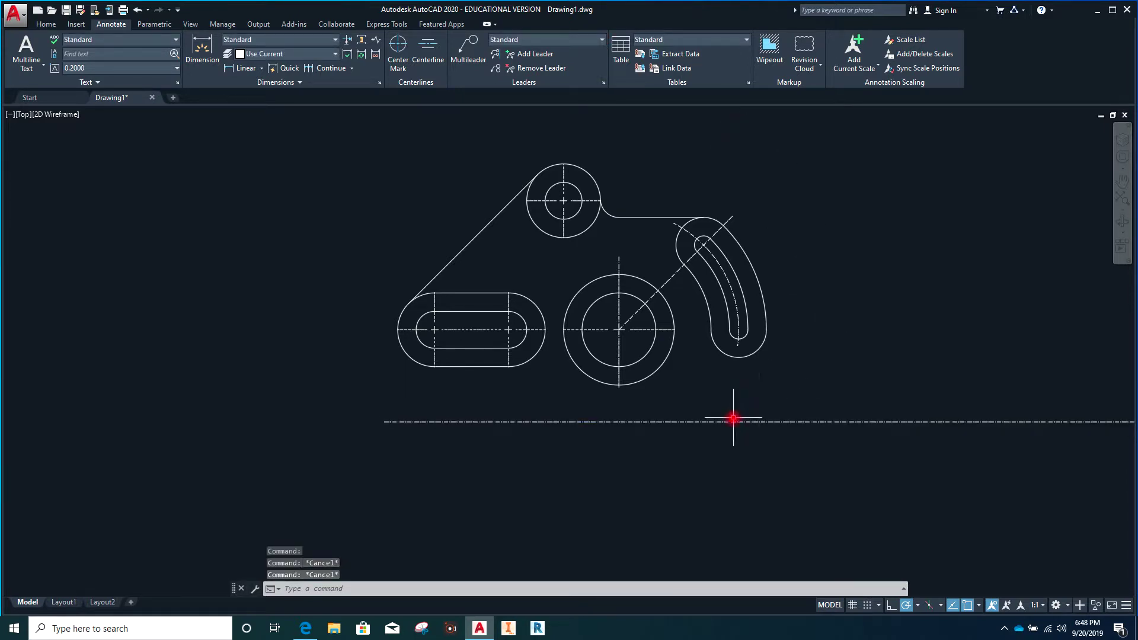
{"action": "left_click", "coordinate": [733, 420]}
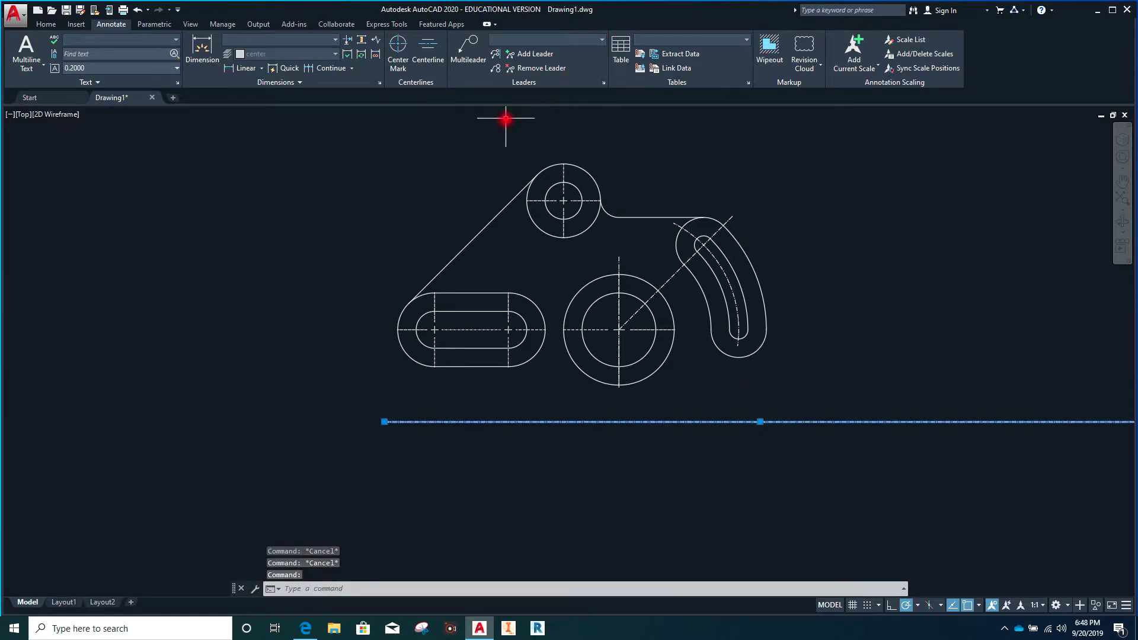
{"action": "left_click", "coordinate": [48, 25]}
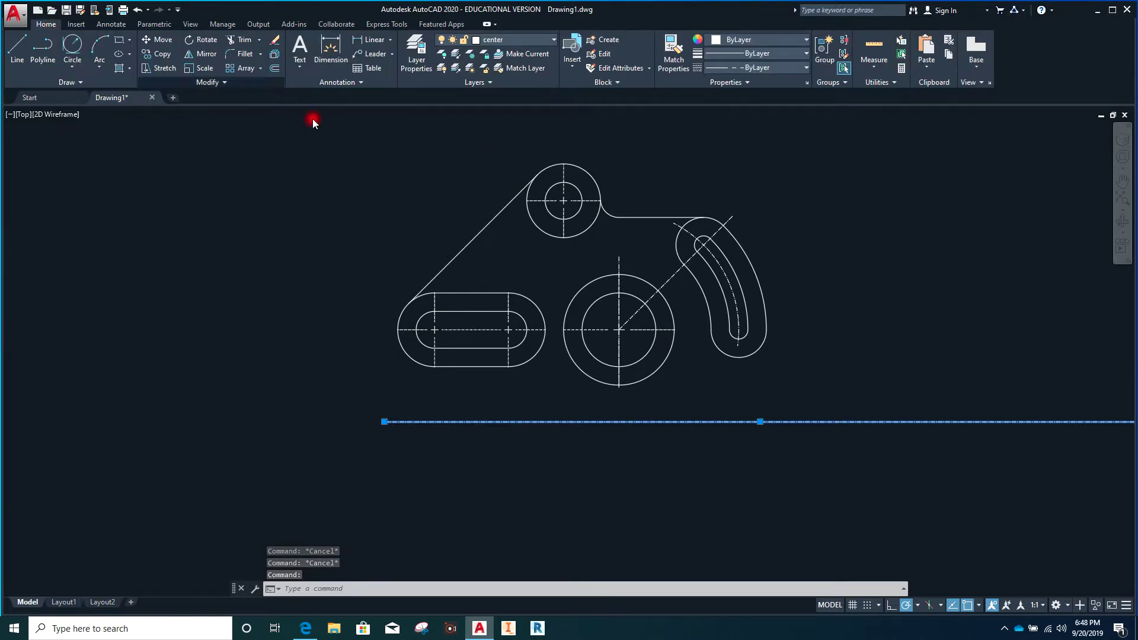
{"action": "left_click", "coordinate": [553, 39]}
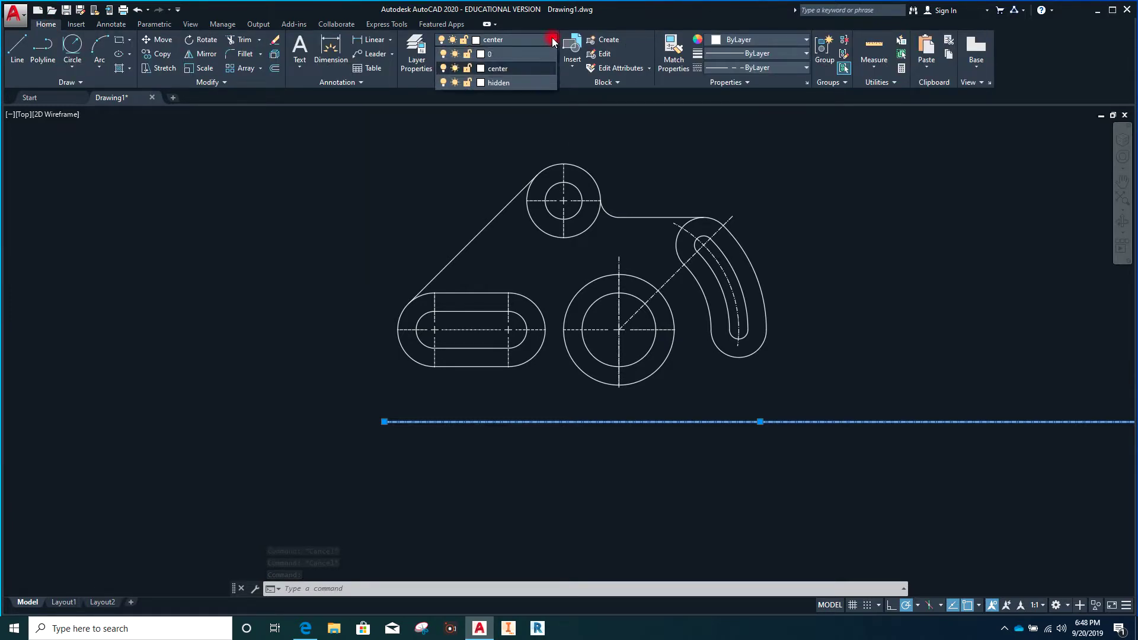
{"action": "left_click", "coordinate": [511, 50]}
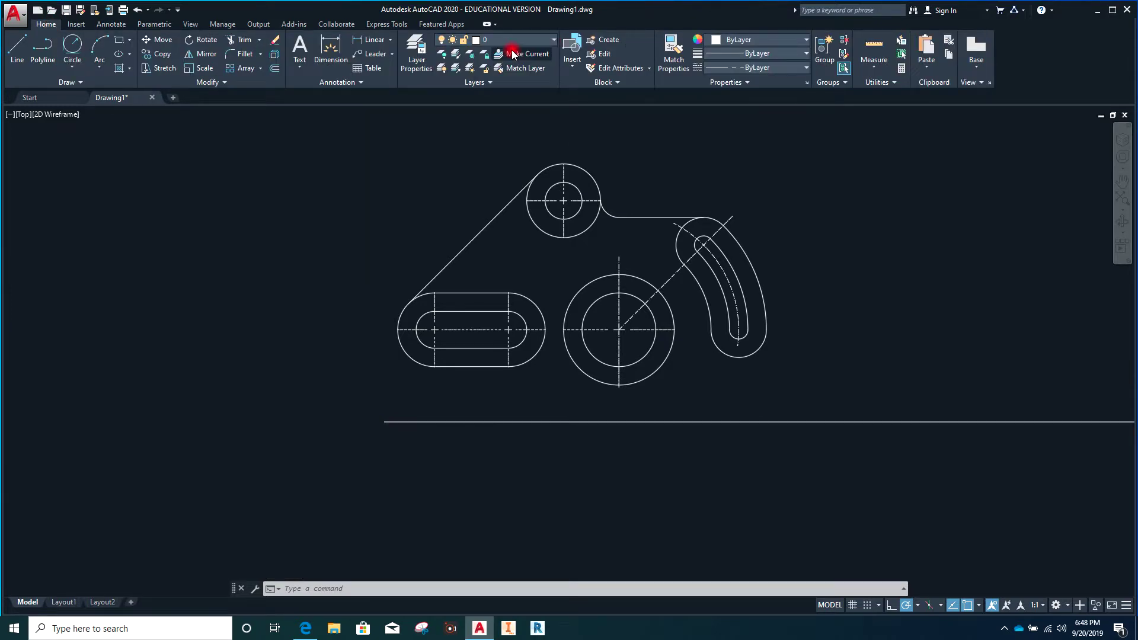
{"action": "left_click", "coordinate": [796, 198]}
{"action": "key", "text": "Escape"}
{"action": "key", "text": "Escape"}
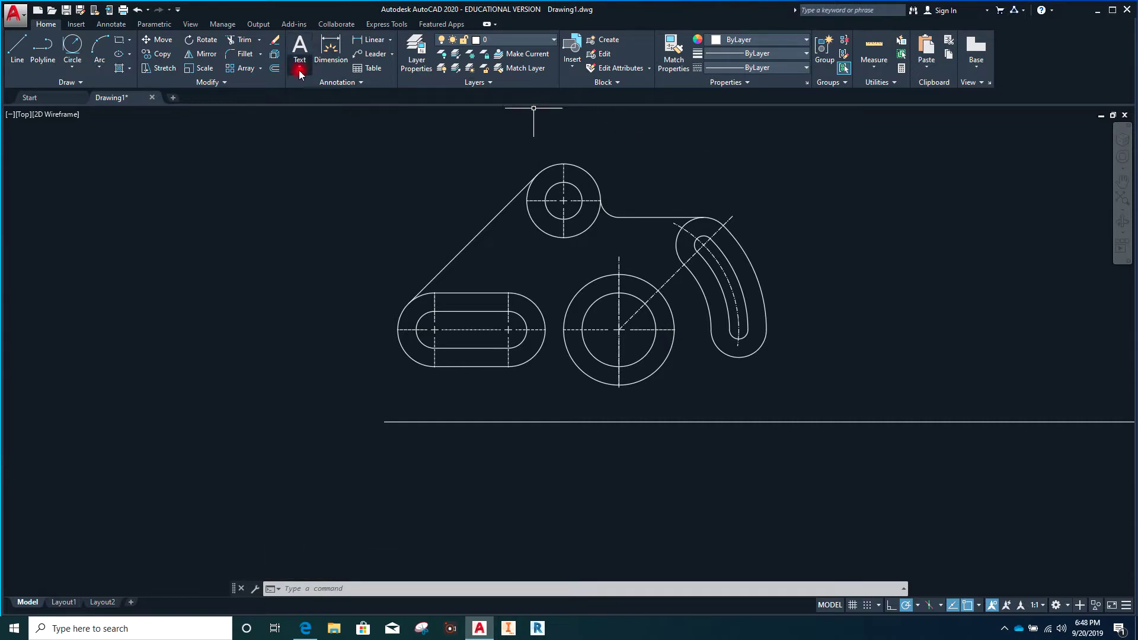
- Draw a line about 59 units long from the straight slot's lower-left outer arc, sloping 17° downward past the bottom horizontal line
{"action": "left_click", "coordinate": [18, 48]}
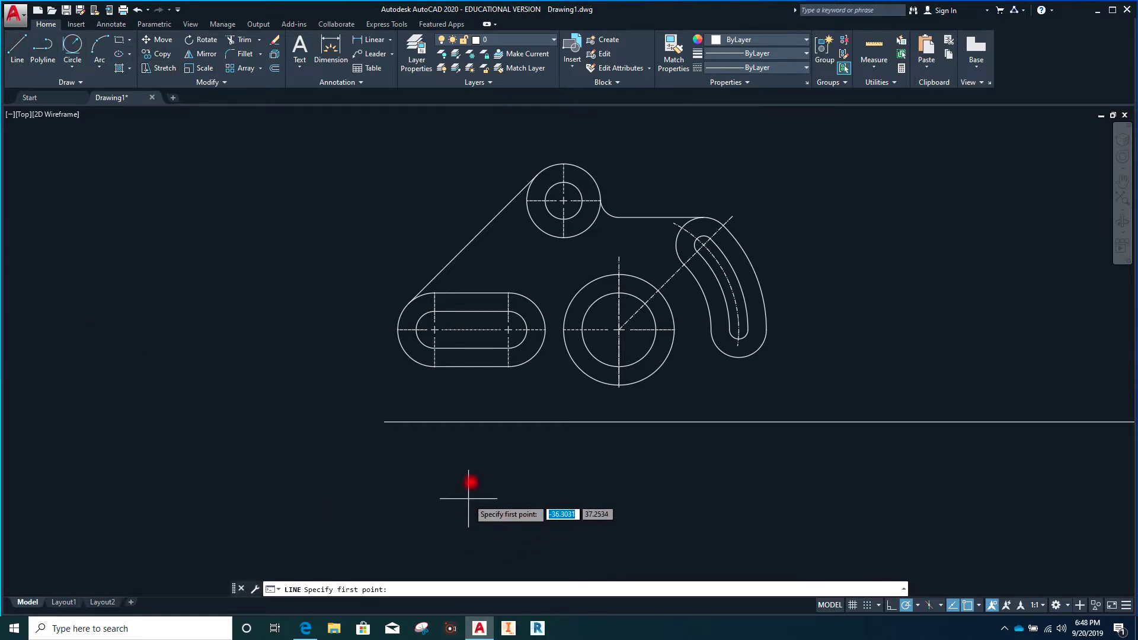
{"action": "left_click", "coordinate": [426, 366]}
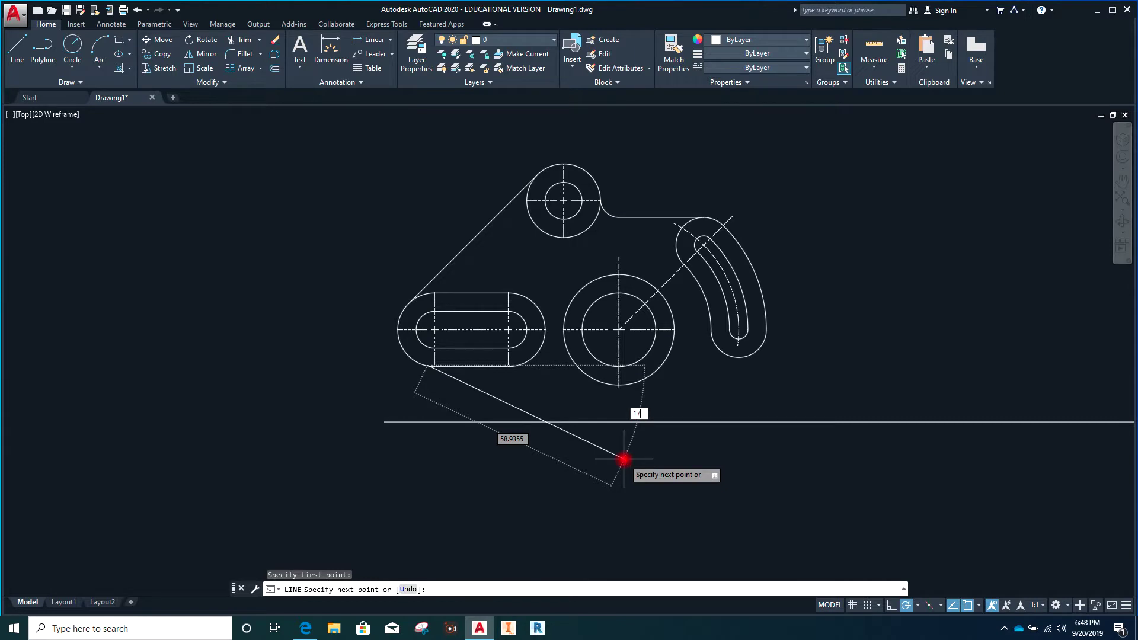
{"action": "key", "text": "Return"}
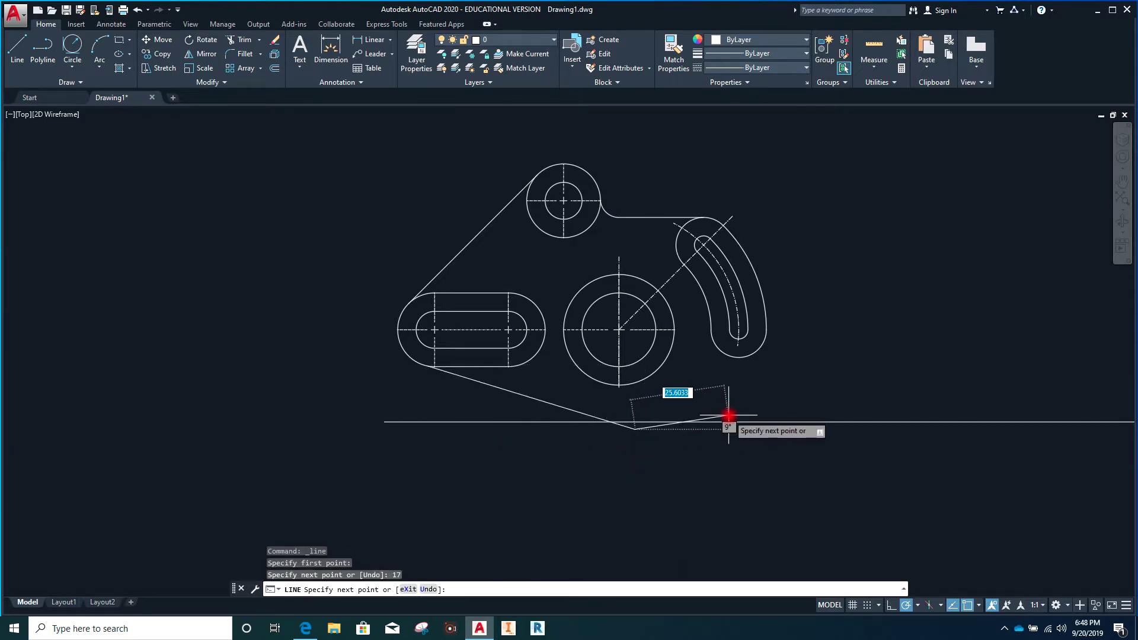
{"action": "key", "text": "Escape"}
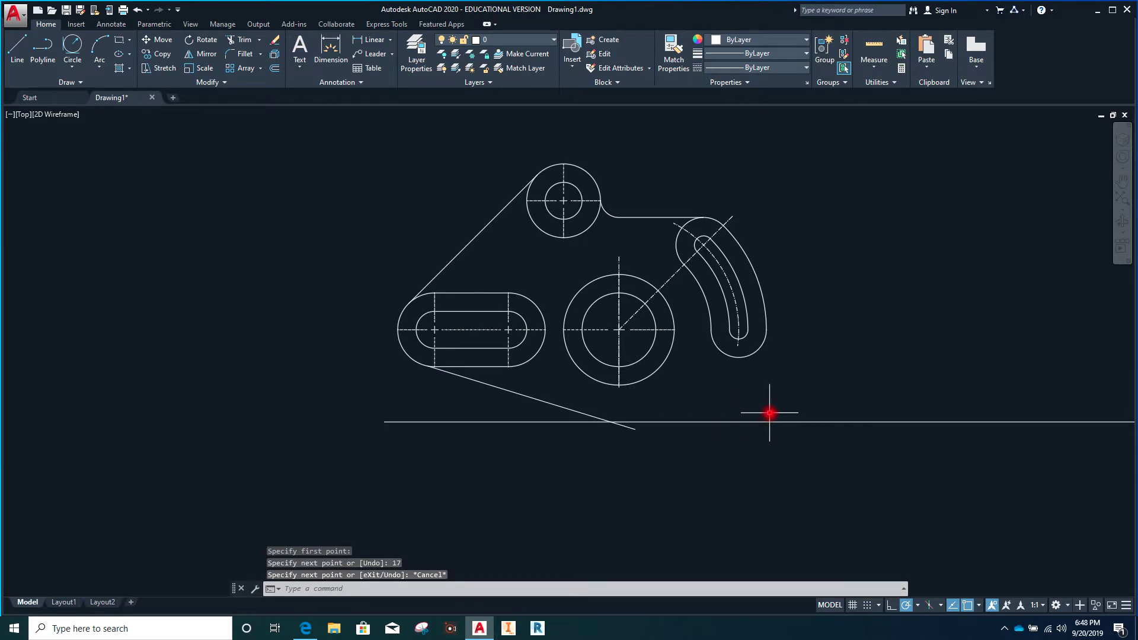
- Trim the sloped line and the bottom horizontal line to a clean corner where they cross
{"action": "left_click", "coordinate": [240, 39]}
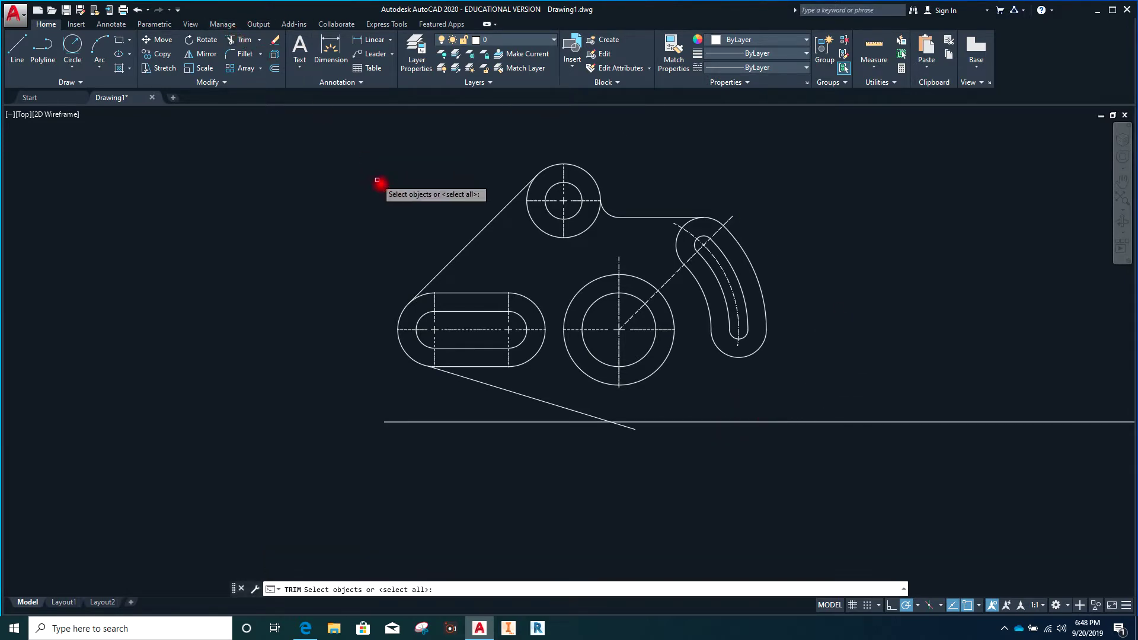
{"action": "left_click", "coordinate": [666, 422]}
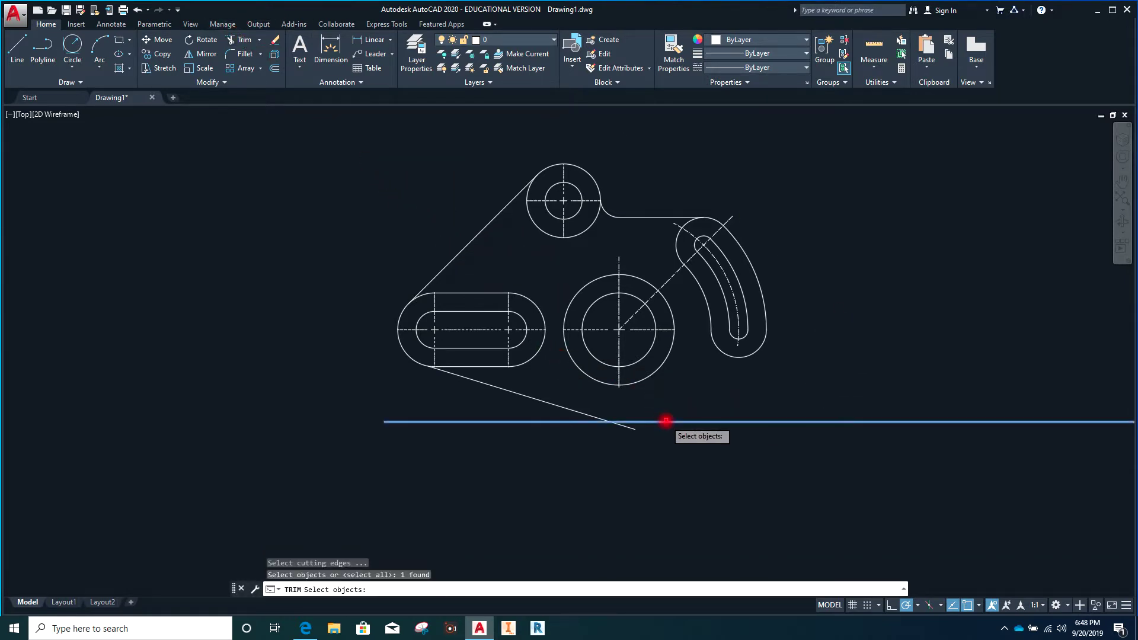
{"action": "left_click", "coordinate": [566, 408]}
{"action": "key", "text": "Return"}
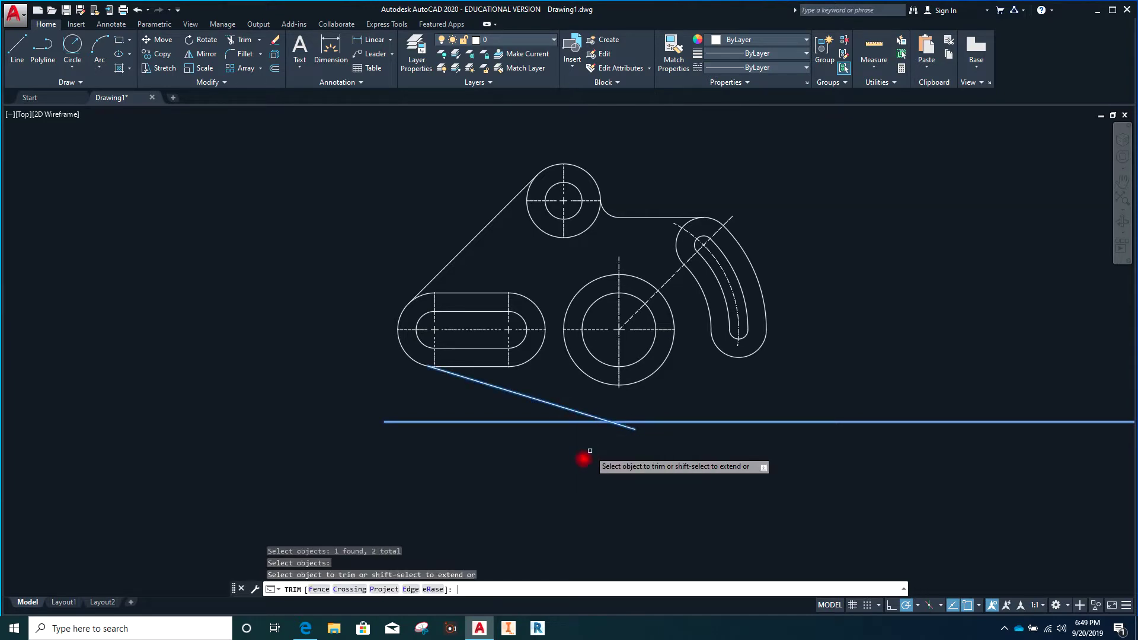
{"action": "left_click", "coordinate": [554, 422]}
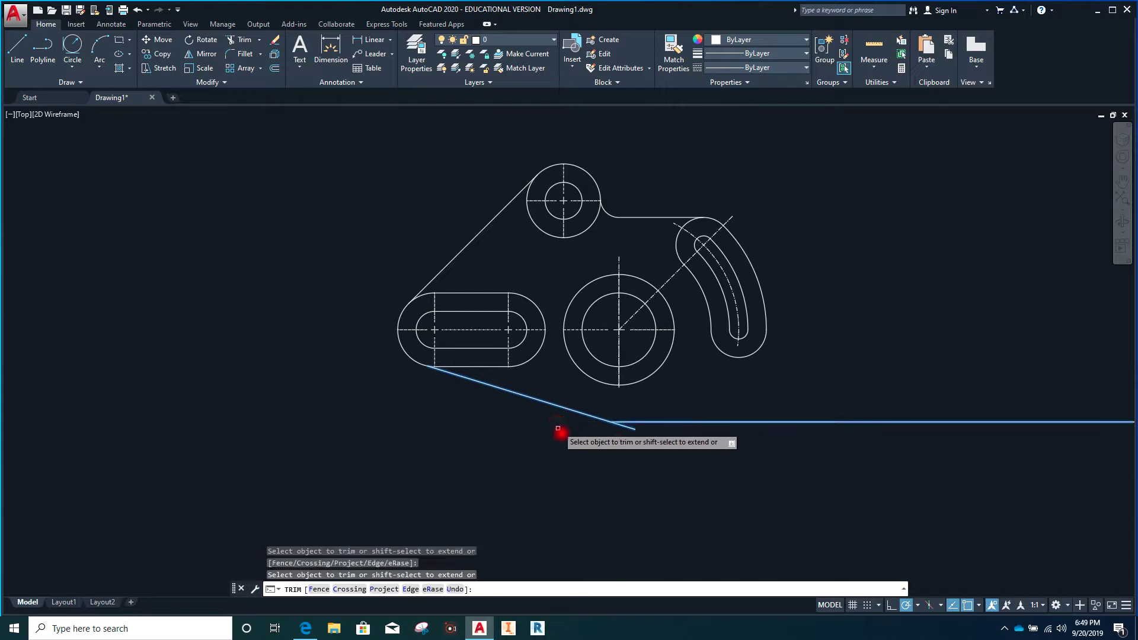
{"action": "left_click", "coordinate": [629, 426]}
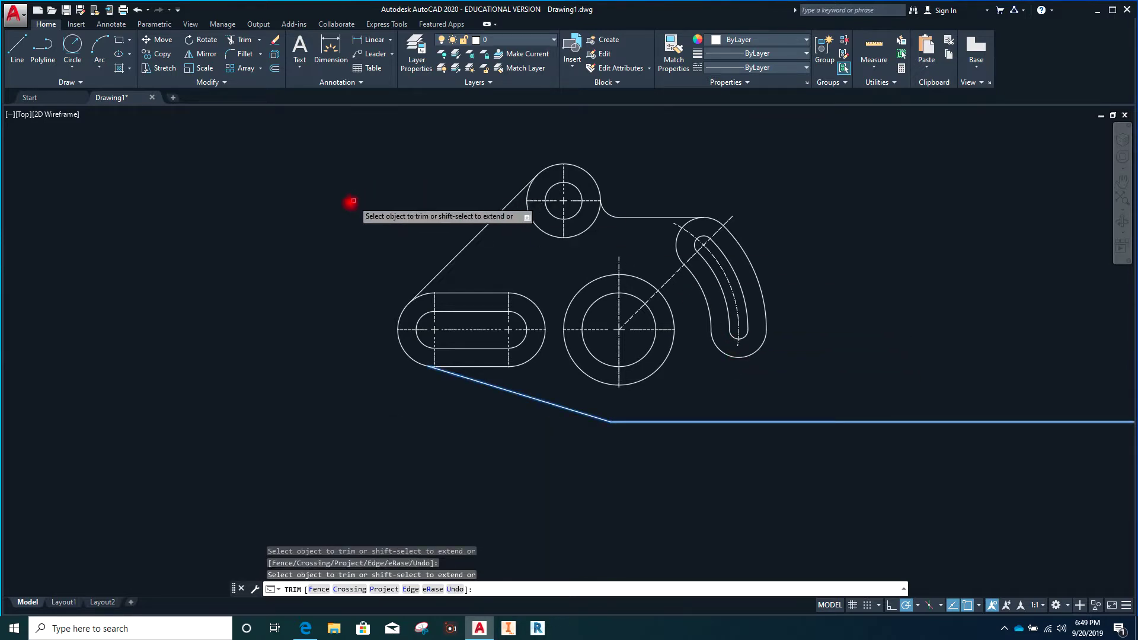
- Draw a vertical line from the curved slot's rightmost outer point down past the bottom horizontal line
{"action": "left_click", "coordinate": [17, 49]}
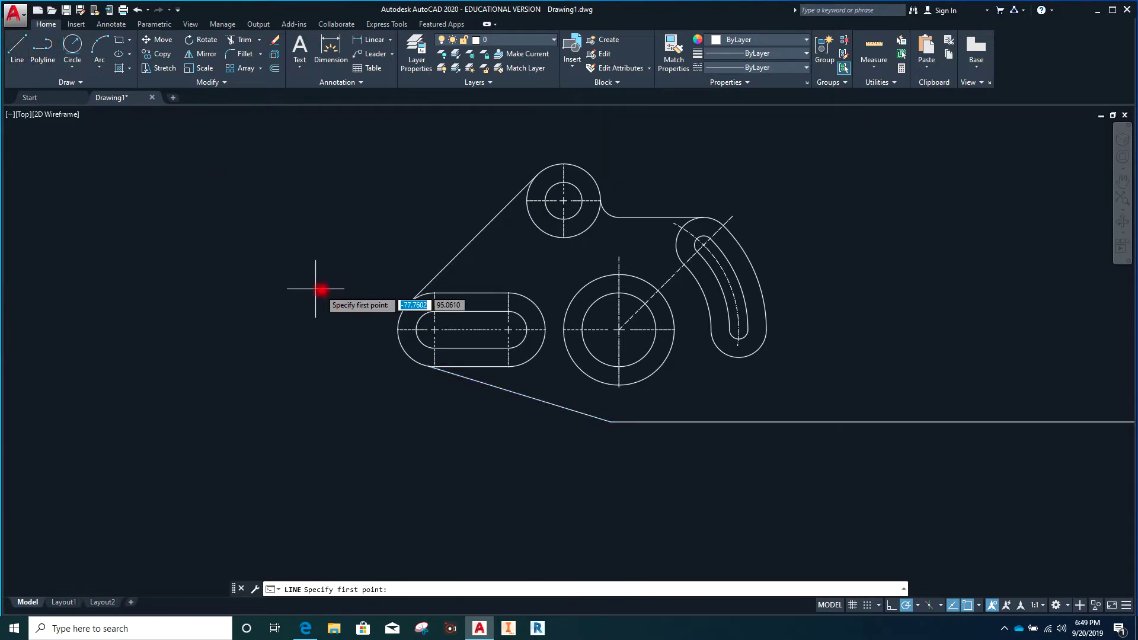
{"action": "left_click", "coordinate": [765, 329]}
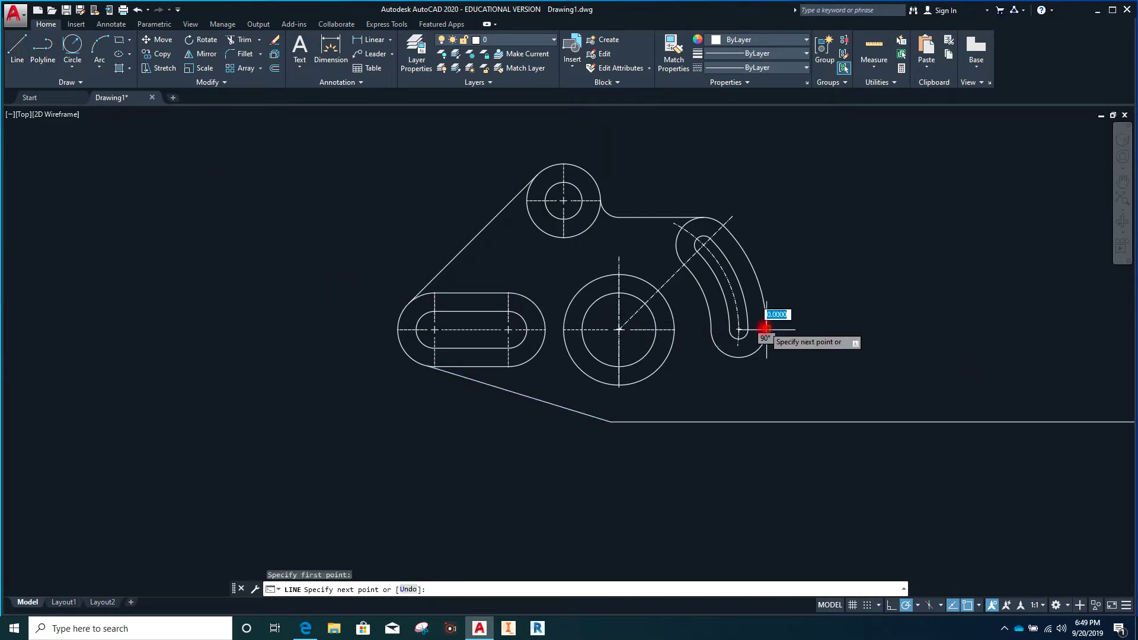
{"action": "left_click", "coordinate": [766, 481]}
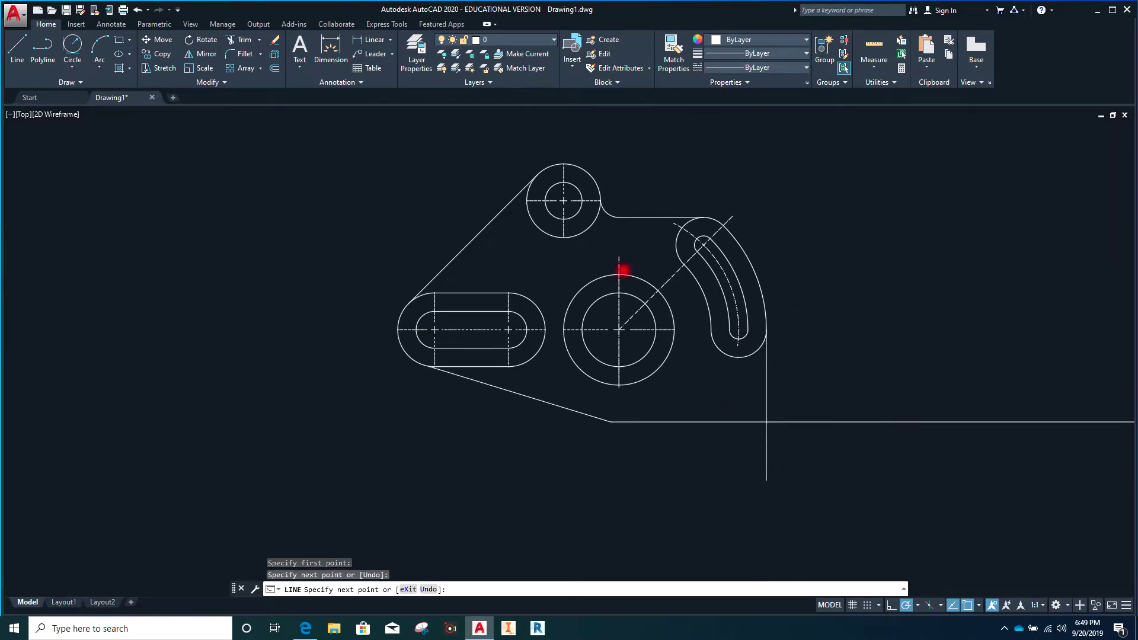
{"action": "key", "text": "Escape"}
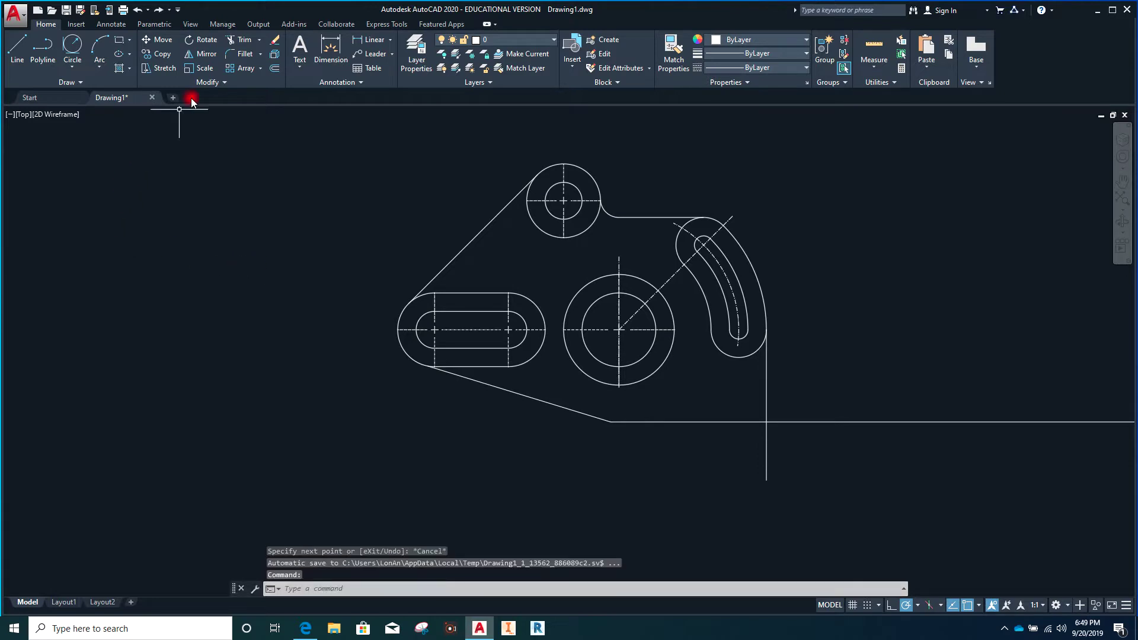
- Trim the vertical line and the bottom horizontal line to form the part's lower-right corner
{"action": "left_click", "coordinate": [243, 42]}
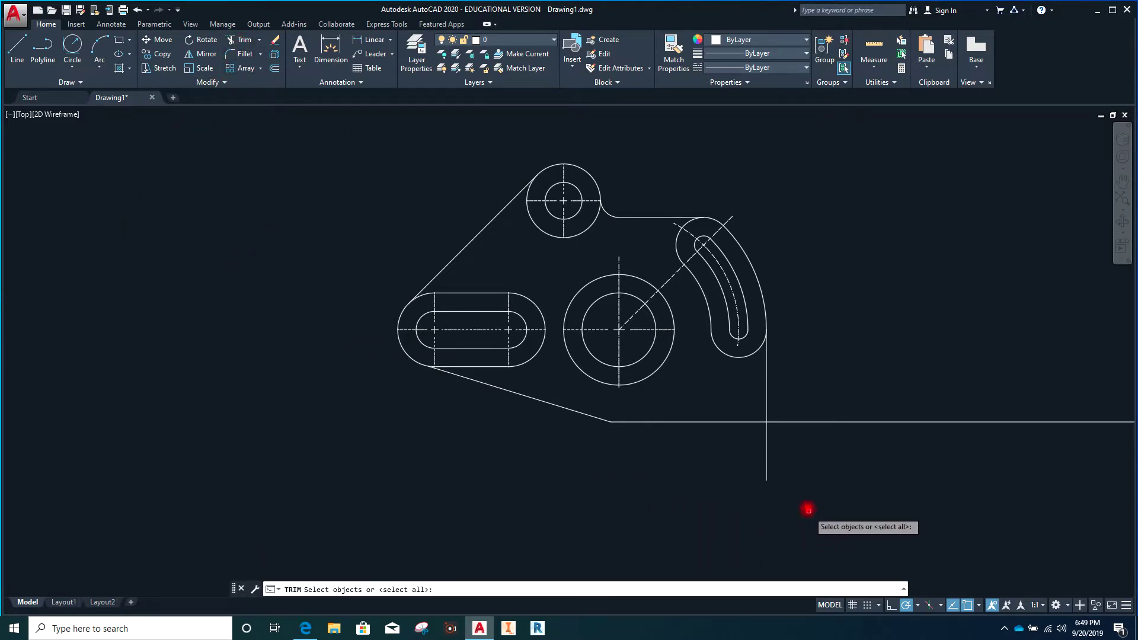
{"action": "left_click", "coordinate": [808, 423]}
{"action": "left_click", "coordinate": [766, 450]}
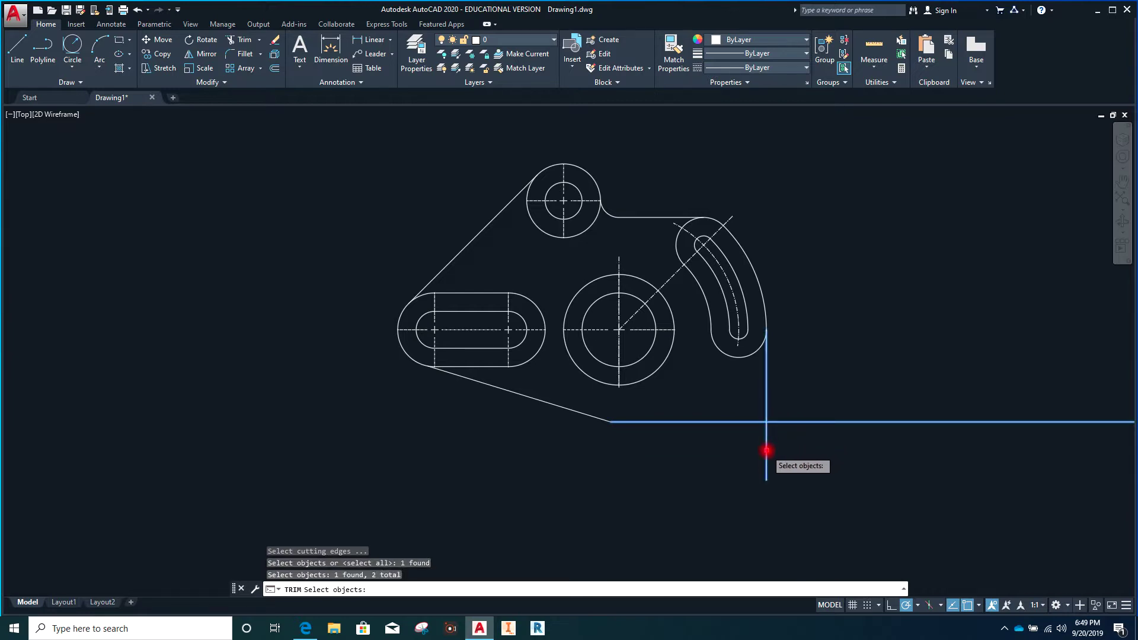
{"action": "key", "text": "Return"}
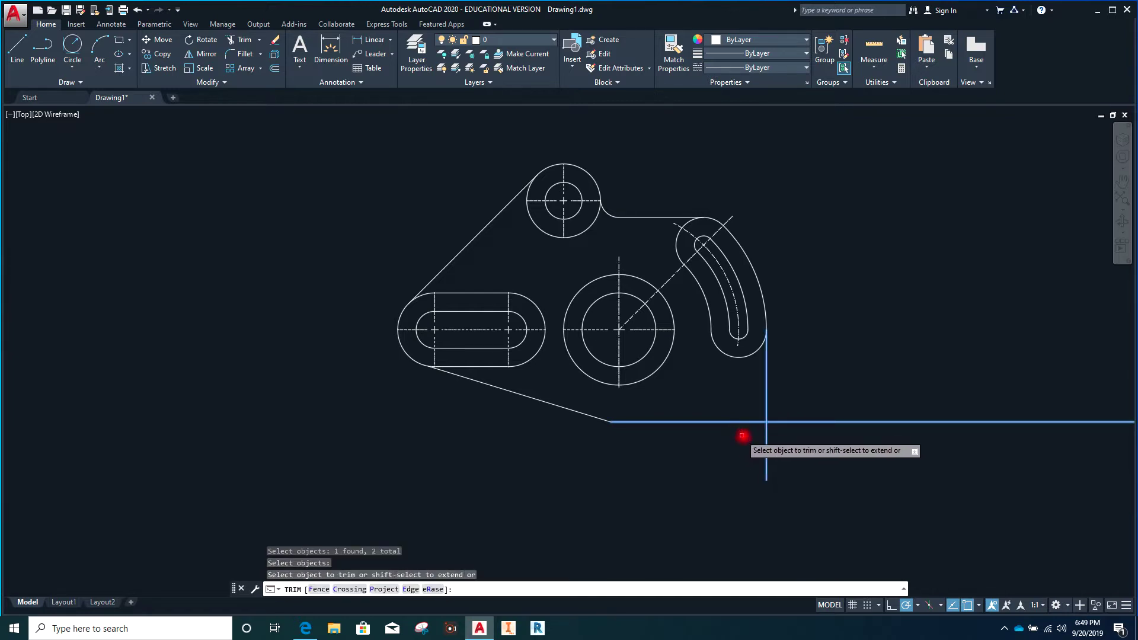
{"action": "left_click", "coordinate": [766, 446]}
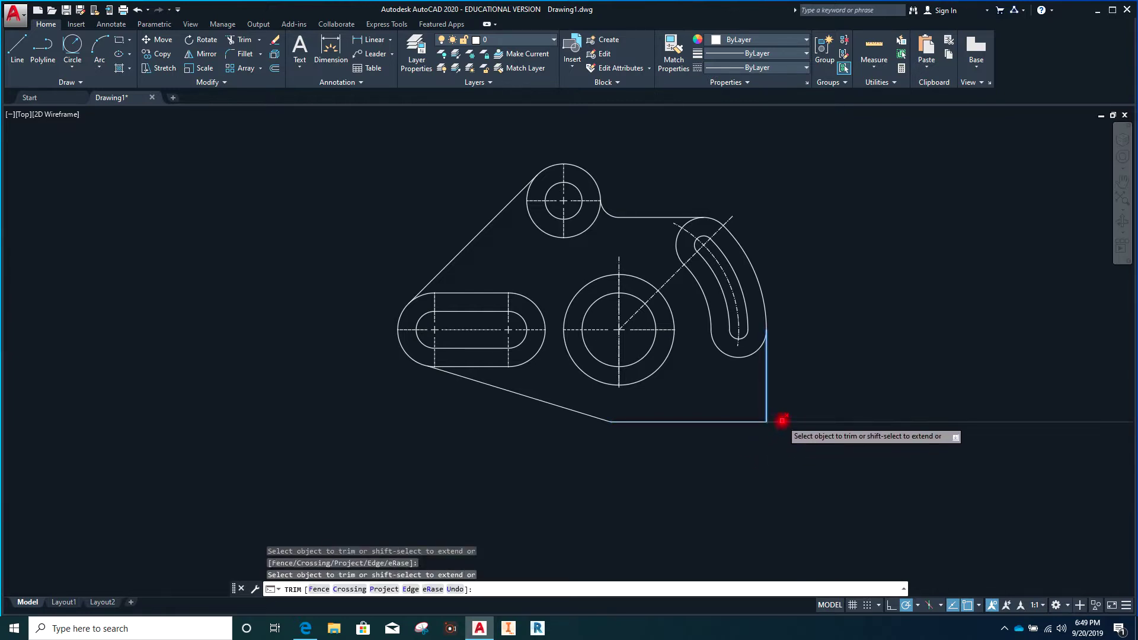
{"action": "left_click", "coordinate": [780, 423]}
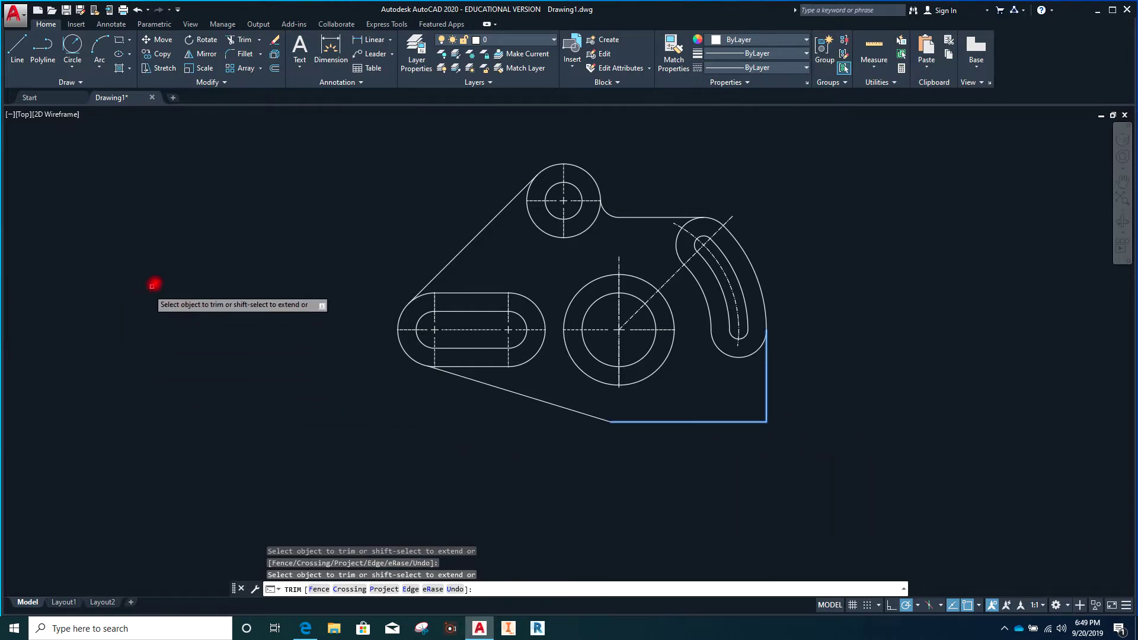
- Draw a circle of radius 5 tangent to the bottom line and the vertical line inside the lower-right corner
{"action": "left_click", "coordinate": [72, 65]}
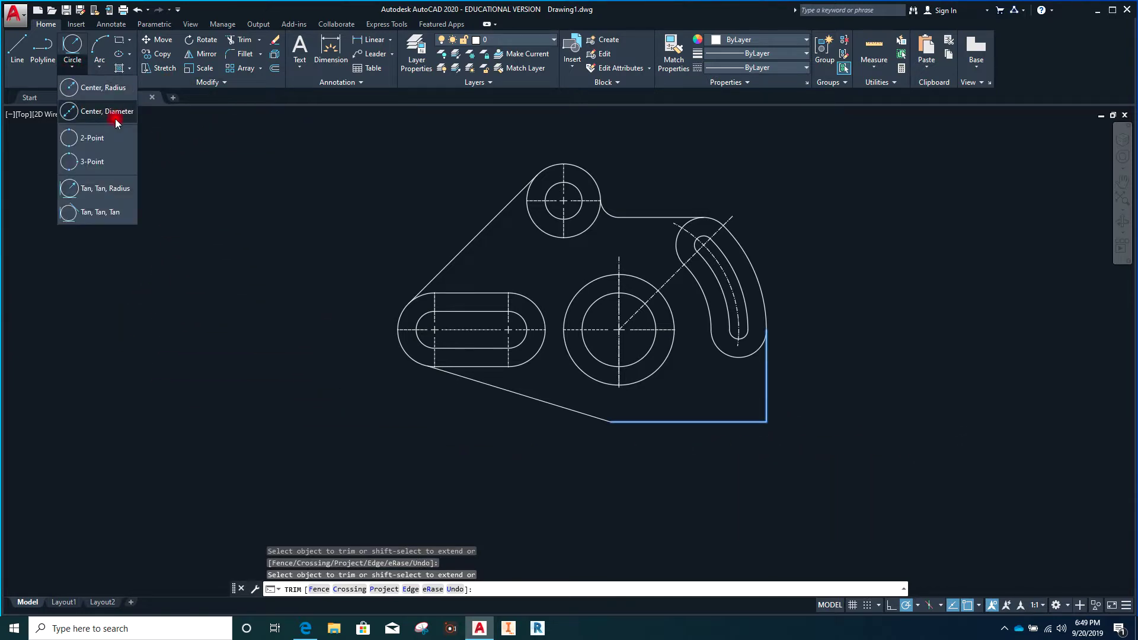
{"action": "left_click", "coordinate": [102, 188]}
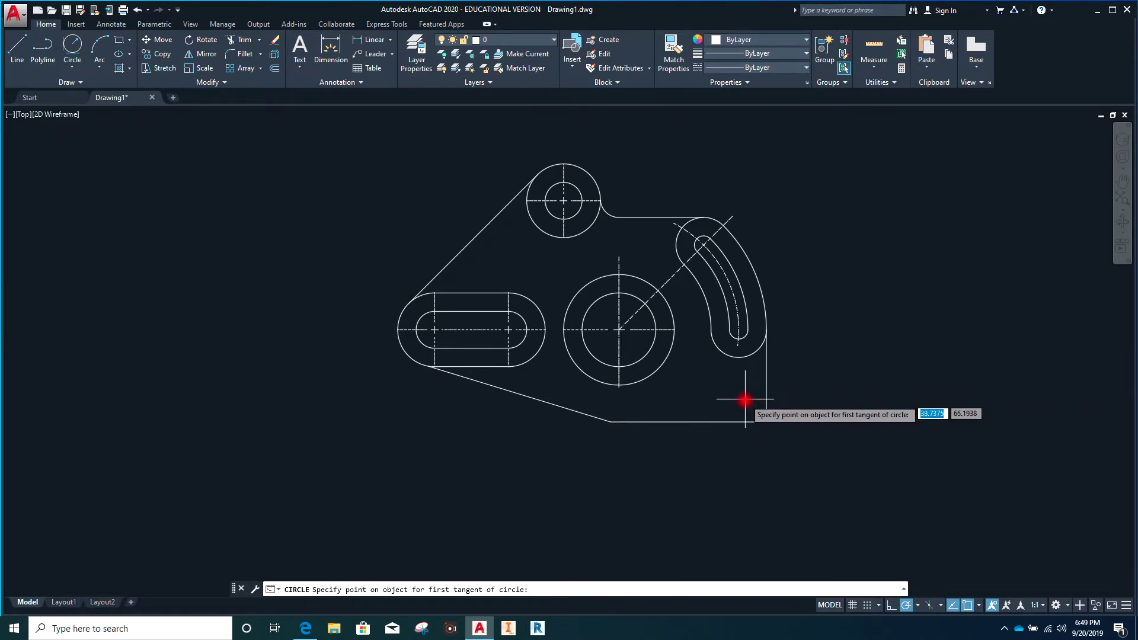
{"action": "left_click", "coordinate": [744, 420]}
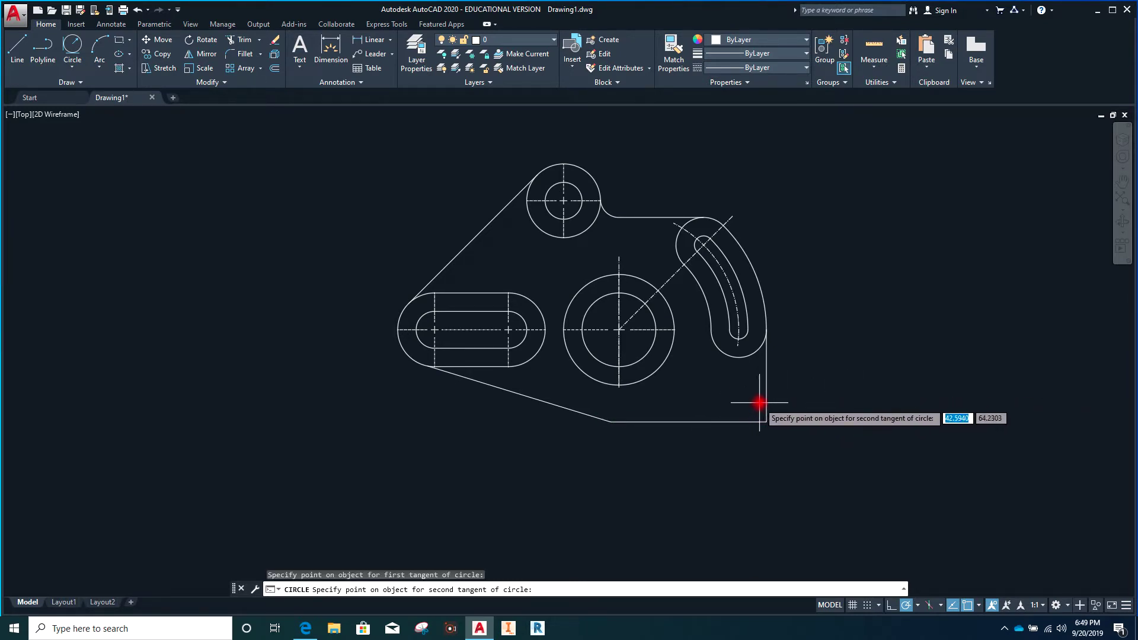
{"action": "left_click", "coordinate": [763, 401]}
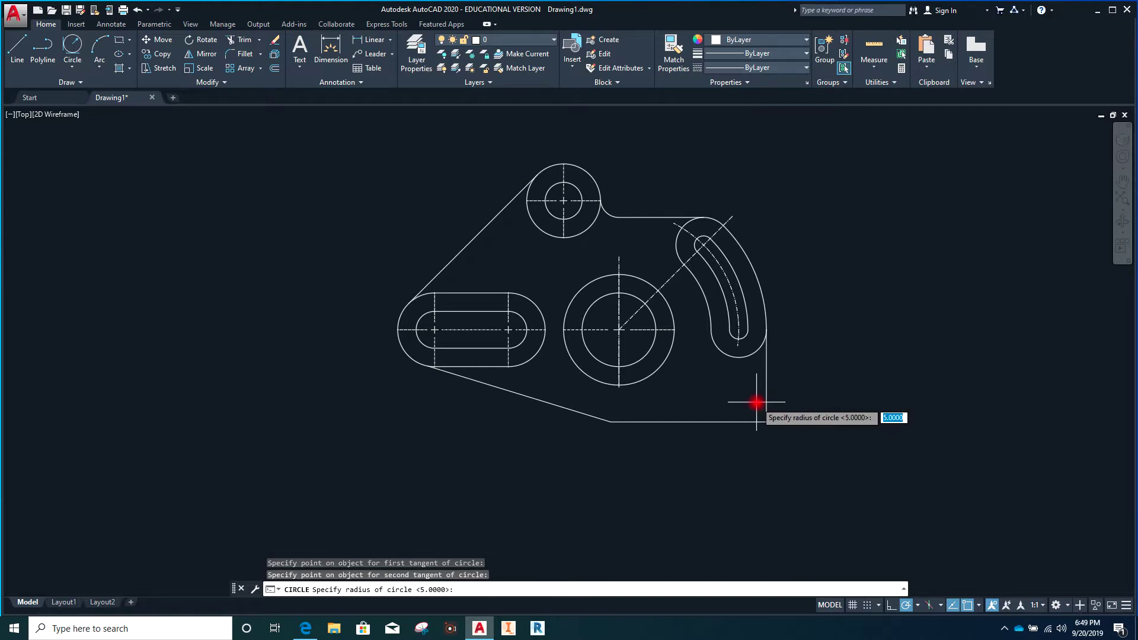
{"action": "key", "text": "Return"}
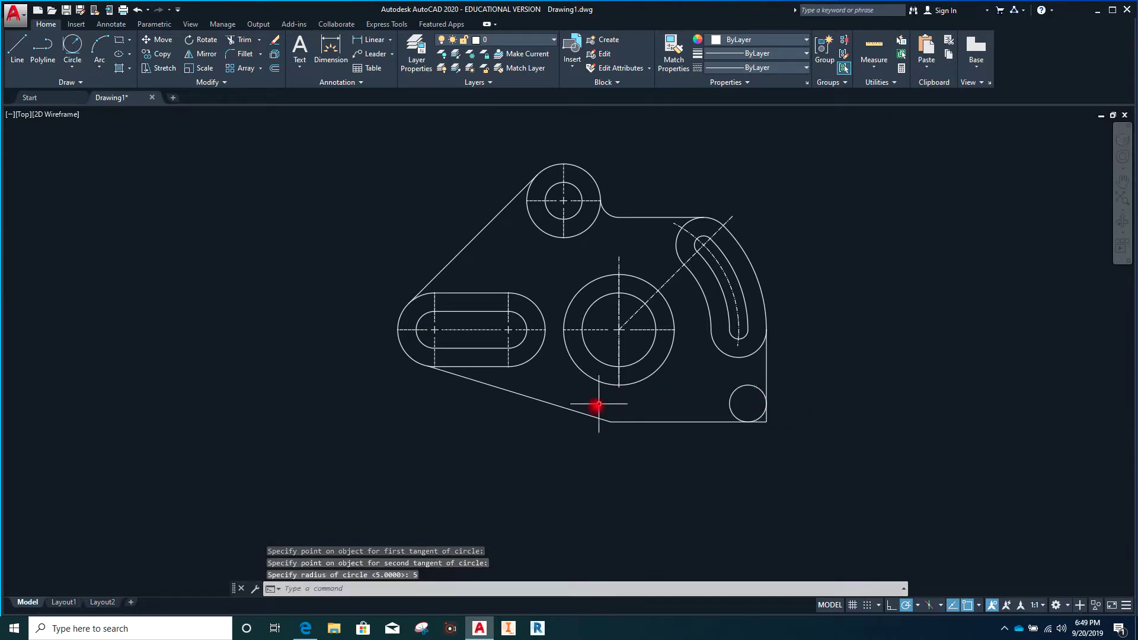
- Draw a circle of radius 5 tangent to the bottom horizontal line and the sloped line at the lower-left corner
{"action": "key", "text": "Return"}
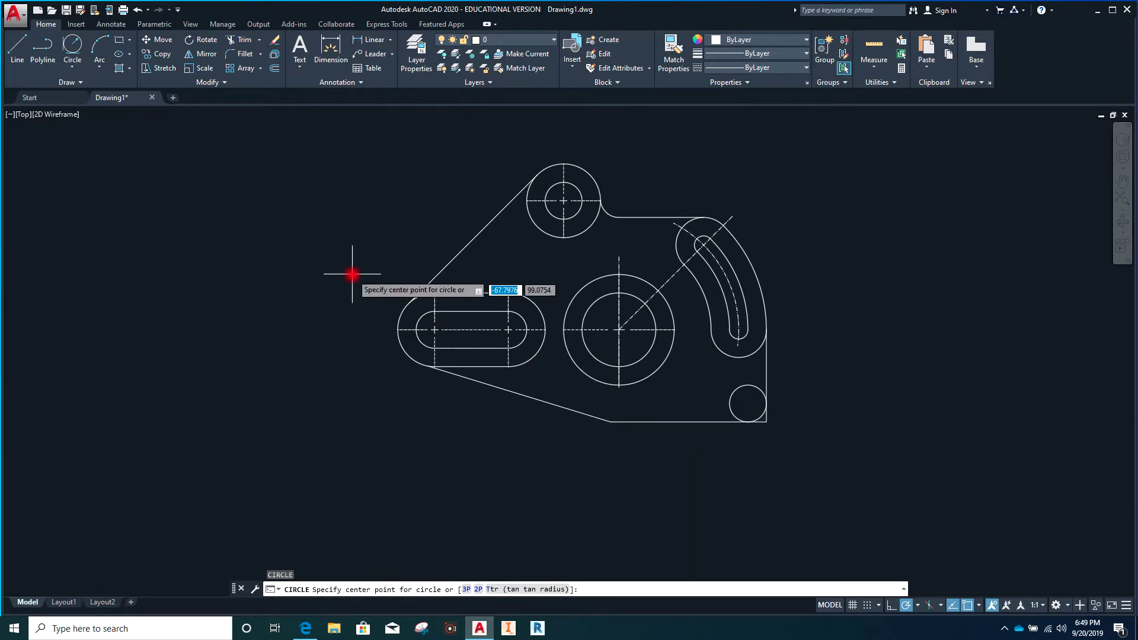
{"action": "left_click", "coordinate": [67, 62]}
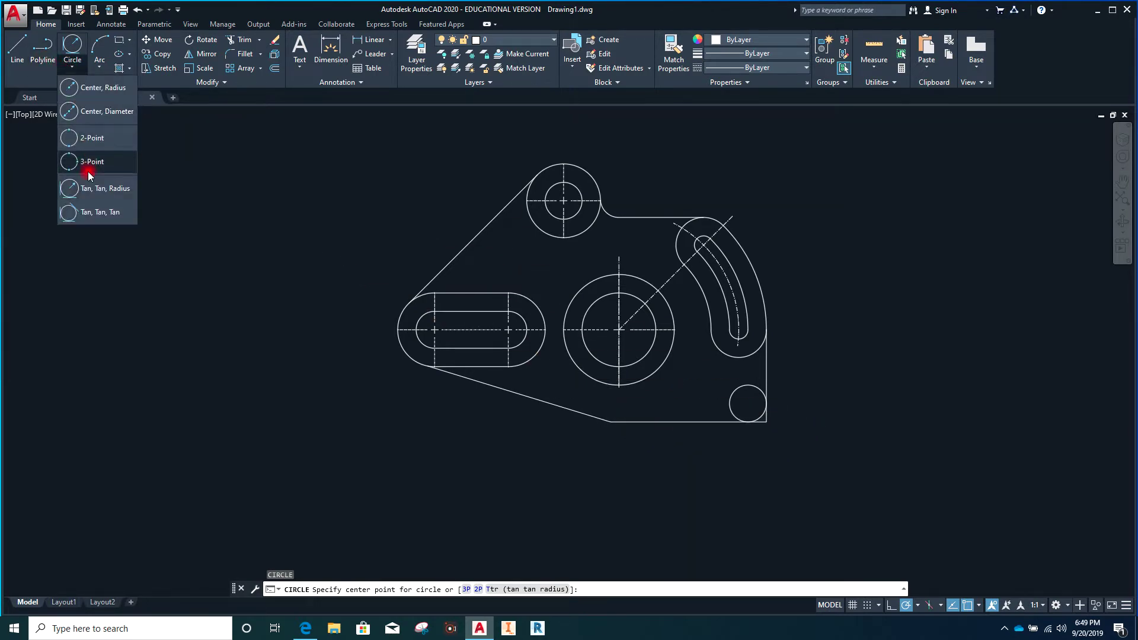
{"action": "left_click", "coordinate": [83, 188]}
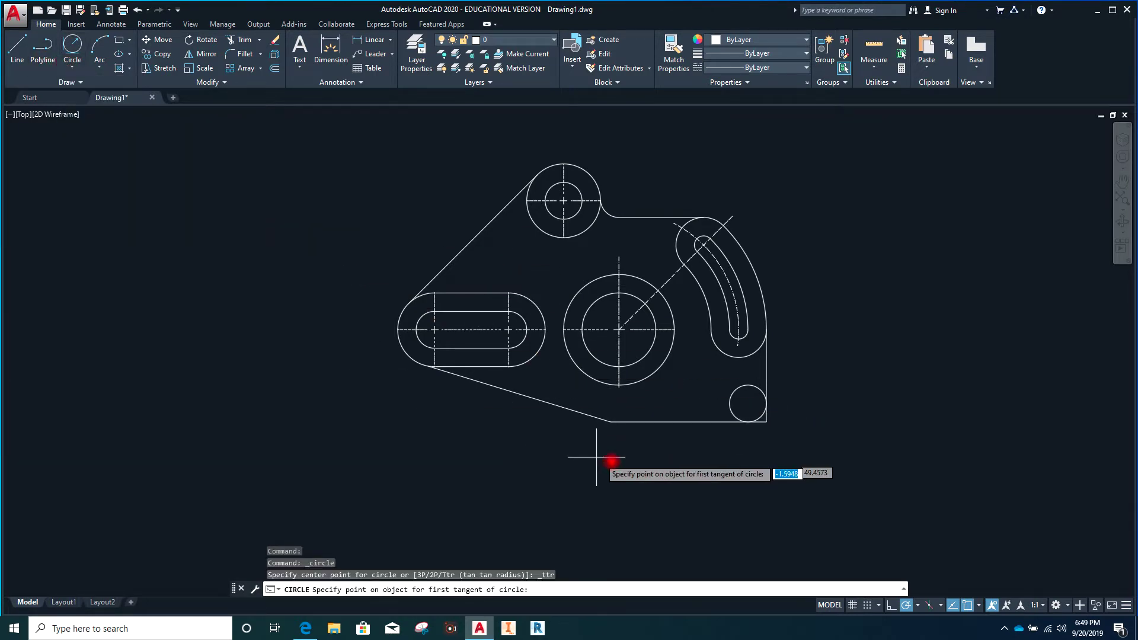
{"action": "left_click", "coordinate": [633, 435]}
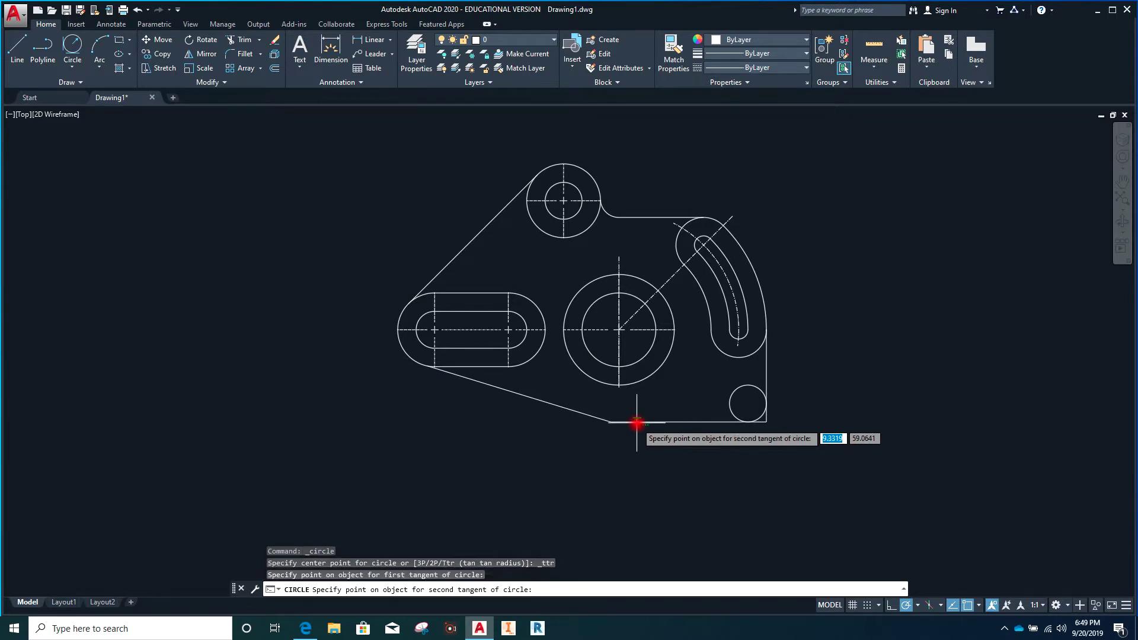
{"action": "left_click", "coordinate": [587, 410]}
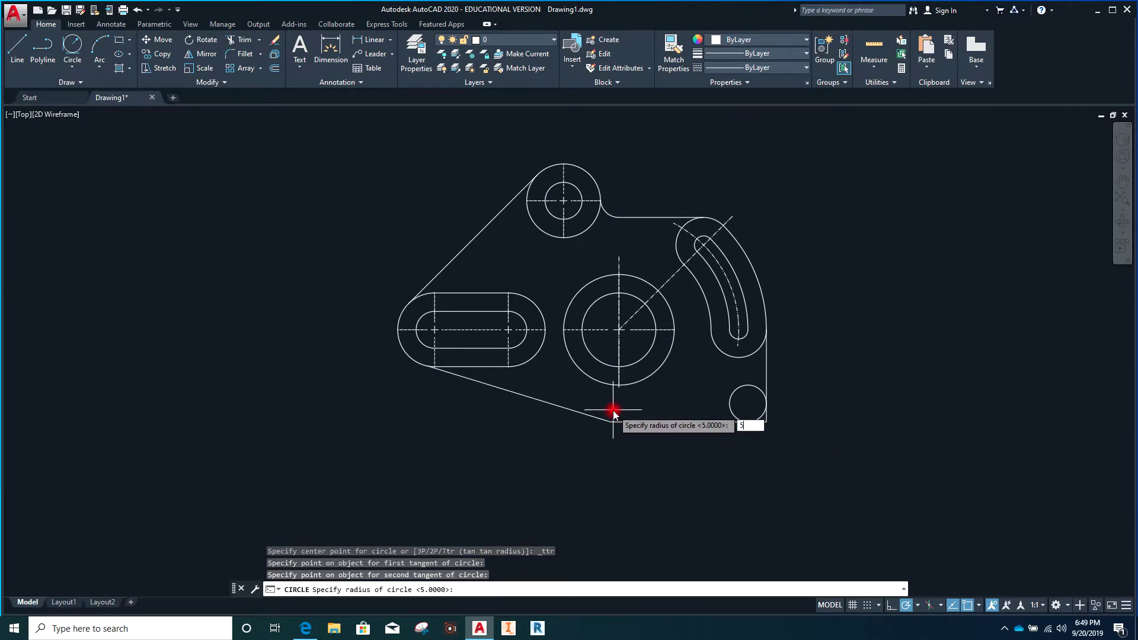
{"action": "key", "text": "Return"}
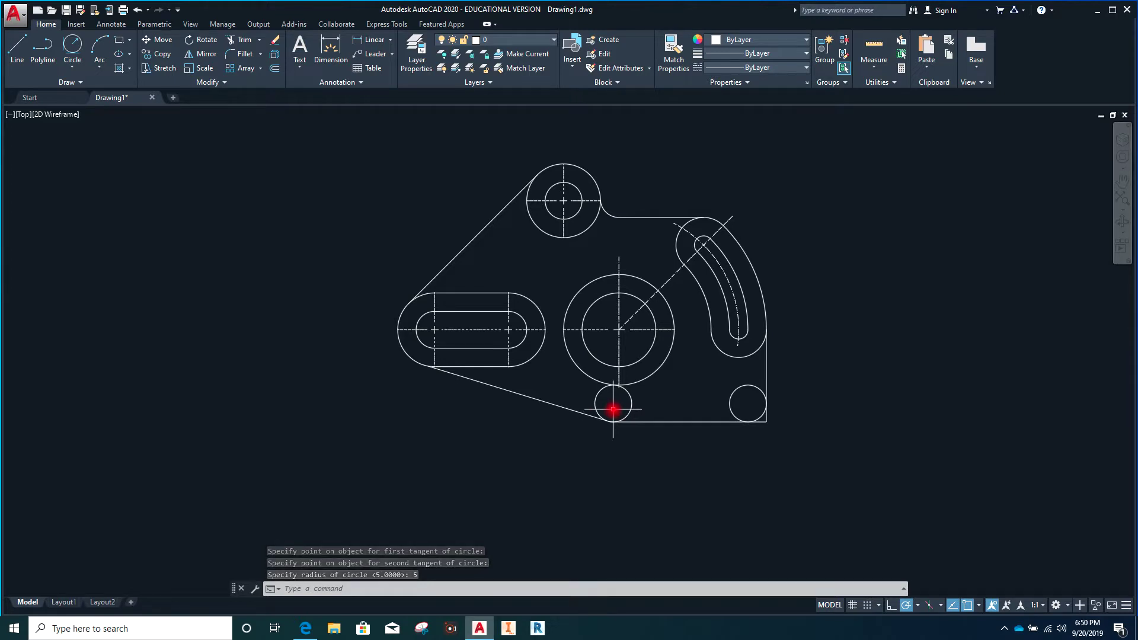
{"action": "key", "text": "Escape"}
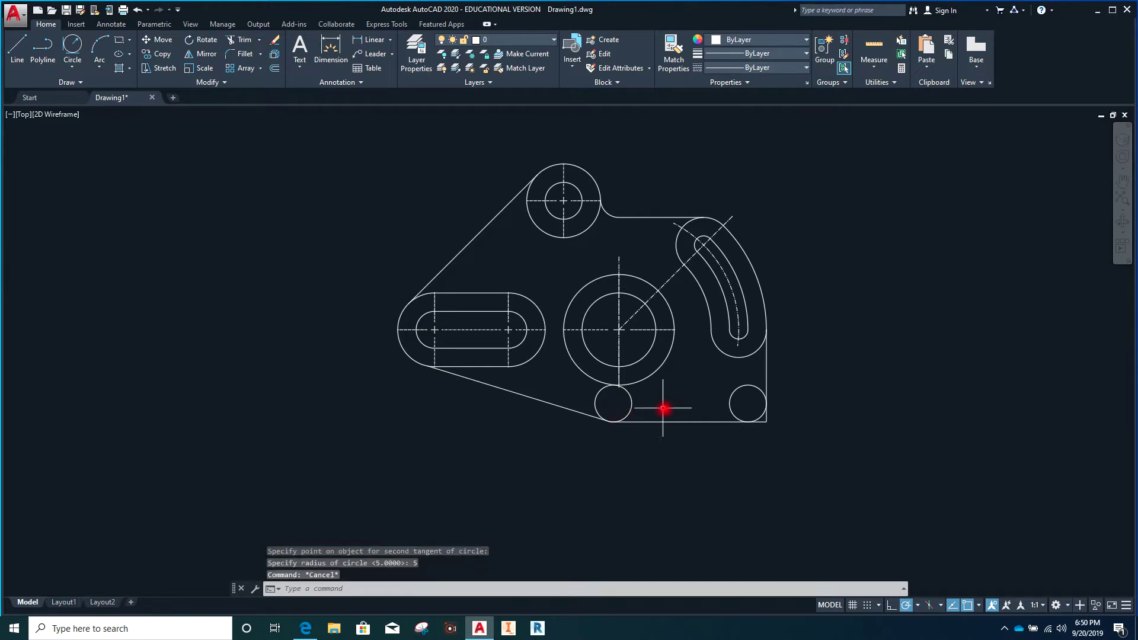
{"action": "left_click", "coordinate": [632, 407]}
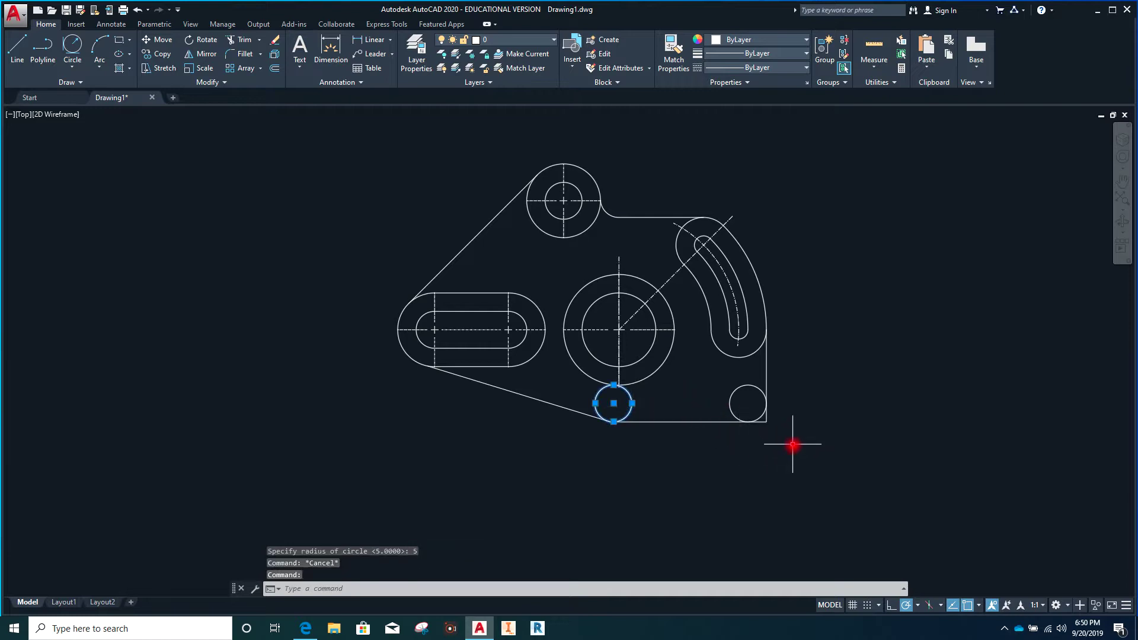
{"action": "mouse_move", "coordinate": [792, 444]}
{"action": "left_mouse_down"}
{"action": "mouse_move", "coordinate": [762, 393]}
{"action": "mouse_move", "coordinate": [706, 411]}
{"action": "mouse_move", "coordinate": [687, 439]}
{"action": "left_mouse_up"}
{"action": "left_click", "coordinate": [566, 409]}
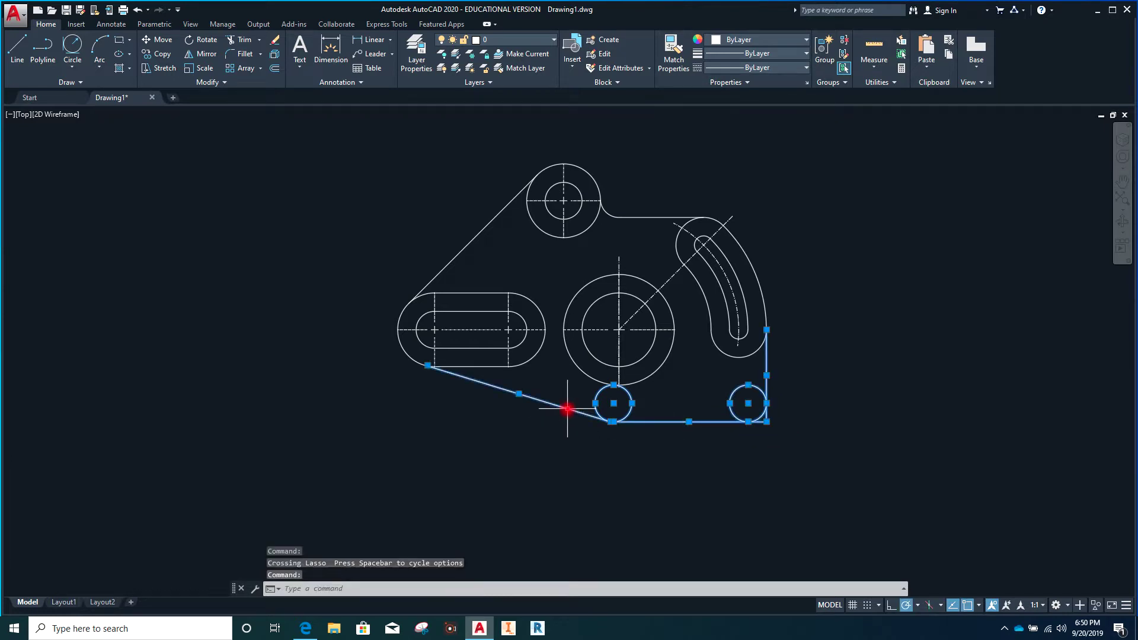
{"action": "scroll", "coordinate": [625, 450], "scroll_direction": "up", "scroll_amount": 5}
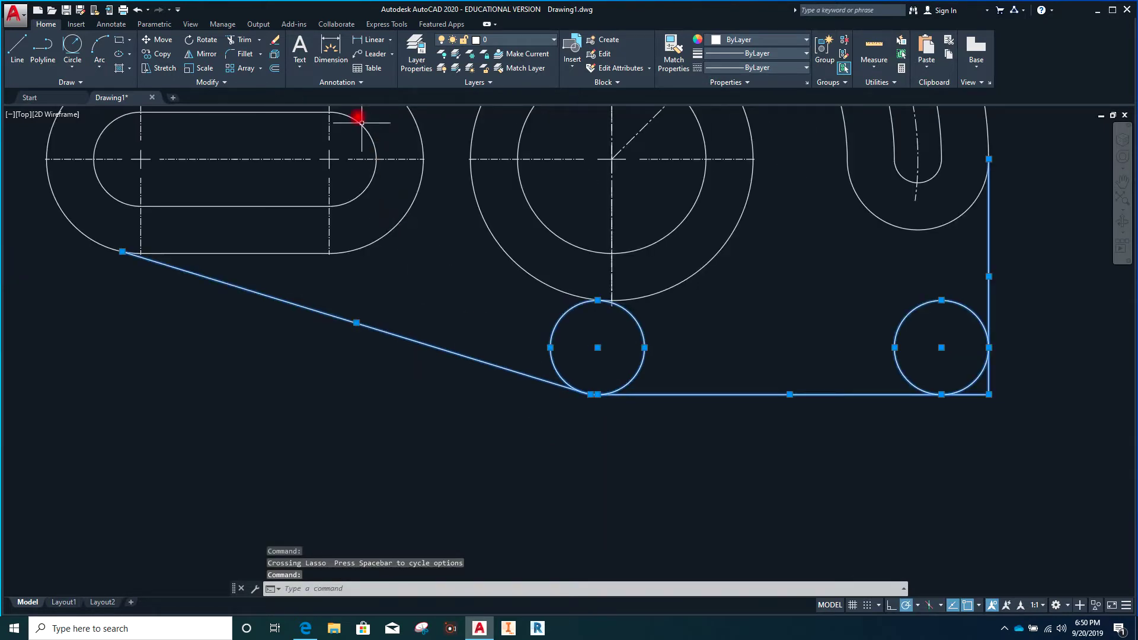
{"action": "left_click", "coordinate": [247, 41]}
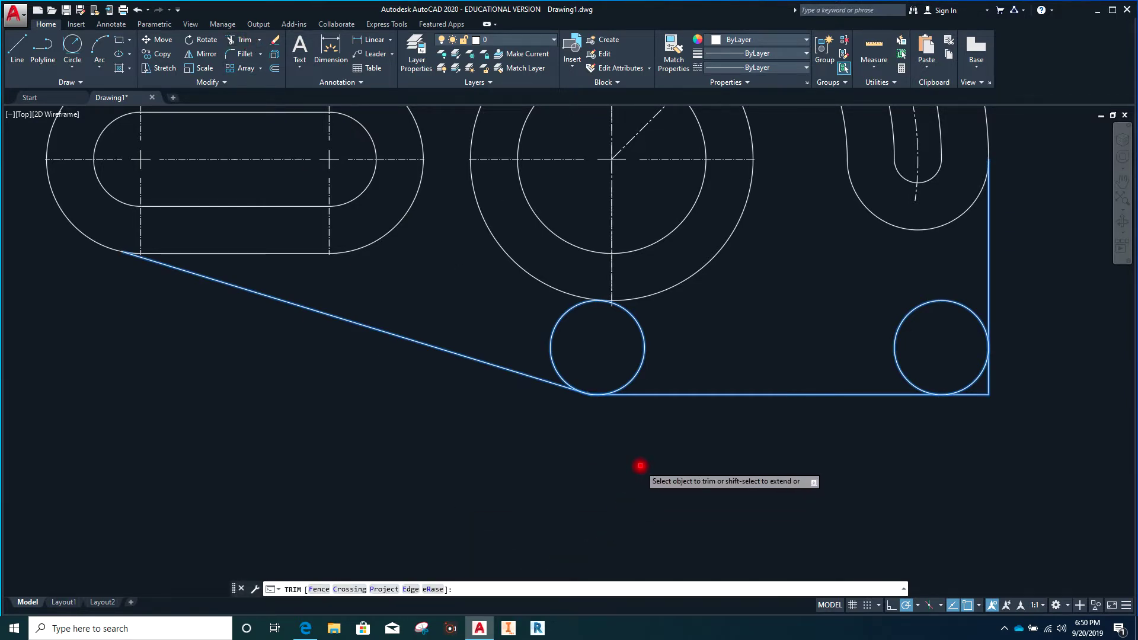
{"action": "key", "text": "Return"}
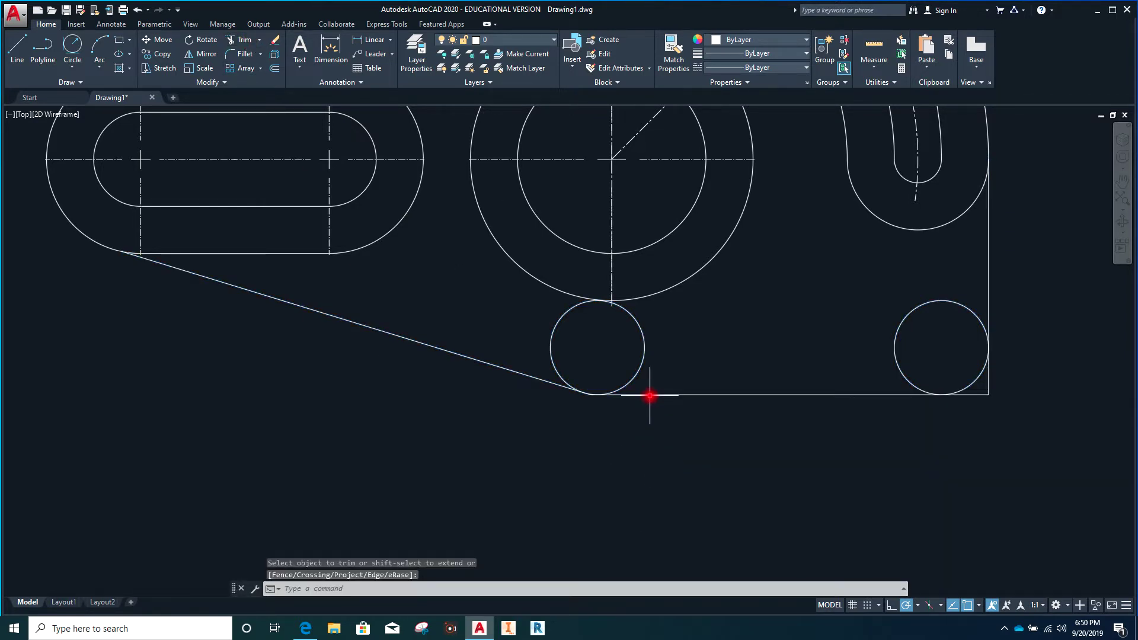
- Trim the two corner circles to arcs, using the circles and the lower outline's three lines as cutting edges
{"action": "left_click", "coordinate": [242, 42]}
{"action": "mouse_move", "coordinate": [1034, 434]}
{"action": "left_mouse_down"}
{"action": "mouse_move", "coordinate": [1031, 413]}
{"action": "mouse_move", "coordinate": [965, 360]}
{"action": "mouse_move", "coordinate": [760, 327]}
{"action": "left_mouse_up"}
{"action": "mouse_move", "coordinate": [525, 338]}
{"action": "left_mouse_down"}
{"action": "mouse_move", "coordinate": [450, 456]}
{"action": "mouse_move", "coordinate": [459, 465]}
{"action": "left_mouse_up"}
{"action": "key", "text": "Return"}
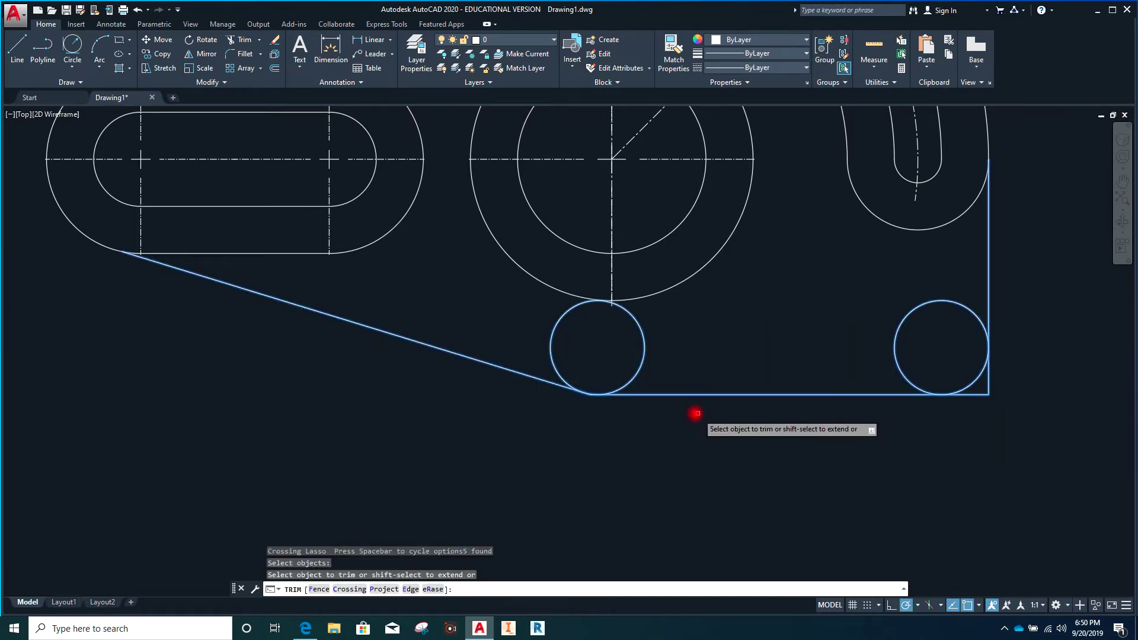
{"action": "left_click", "coordinate": [642, 364]}
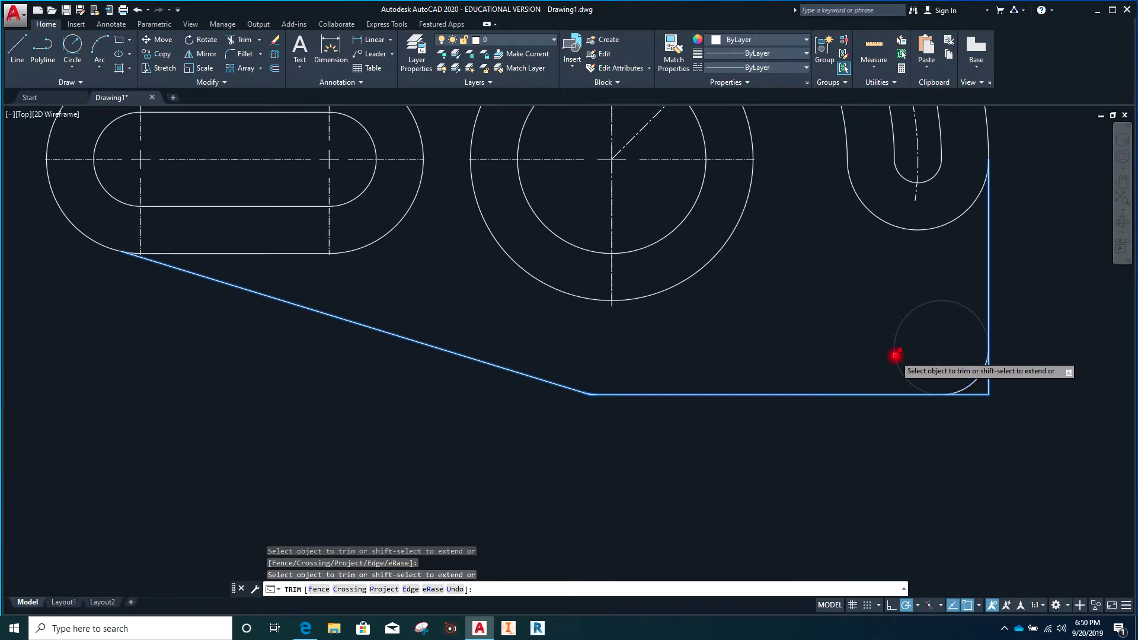
{"action": "left_click", "coordinate": [894, 355]}
- Trim the leftover line ends outside the two lower corner arcs so the outline runs smoothly into each arc
{"action": "left_click", "coordinate": [988, 374]}
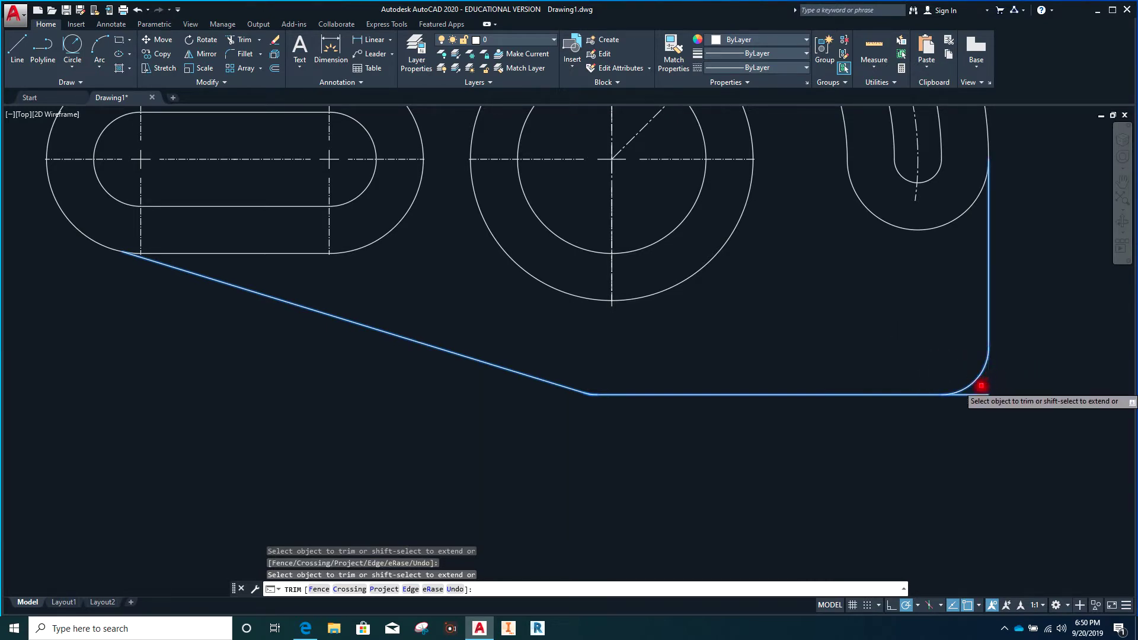
{"action": "scroll", "coordinate": [581, 396], "scroll_direction": "up", "scroll_amount": 4}
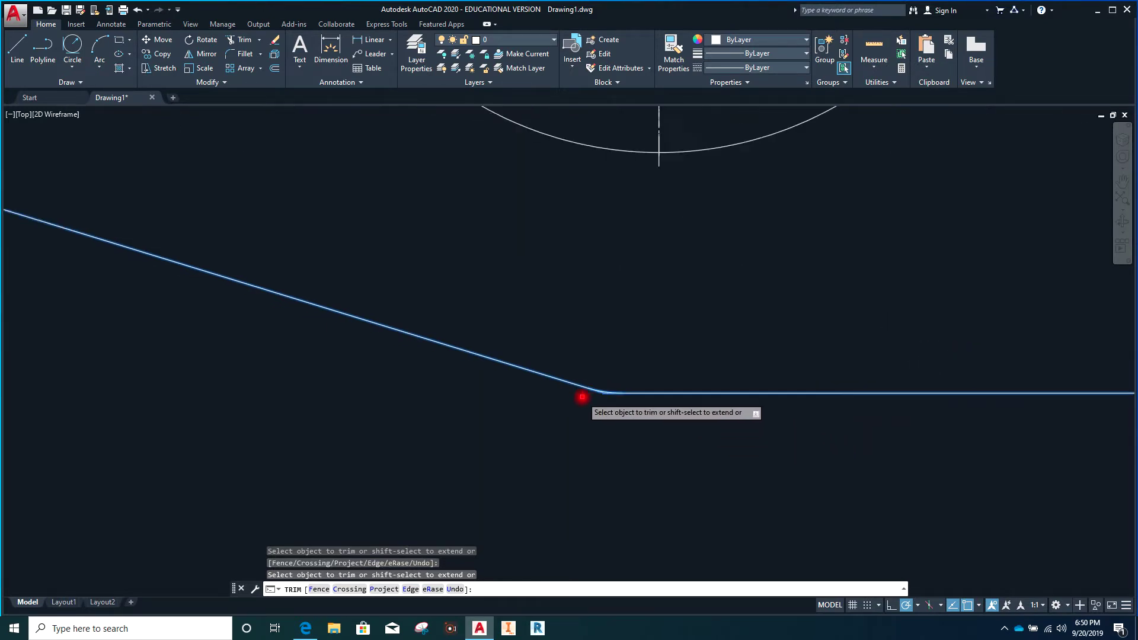
{"action": "scroll", "coordinate": [582, 397], "scroll_direction": "up", "scroll_amount": 5}
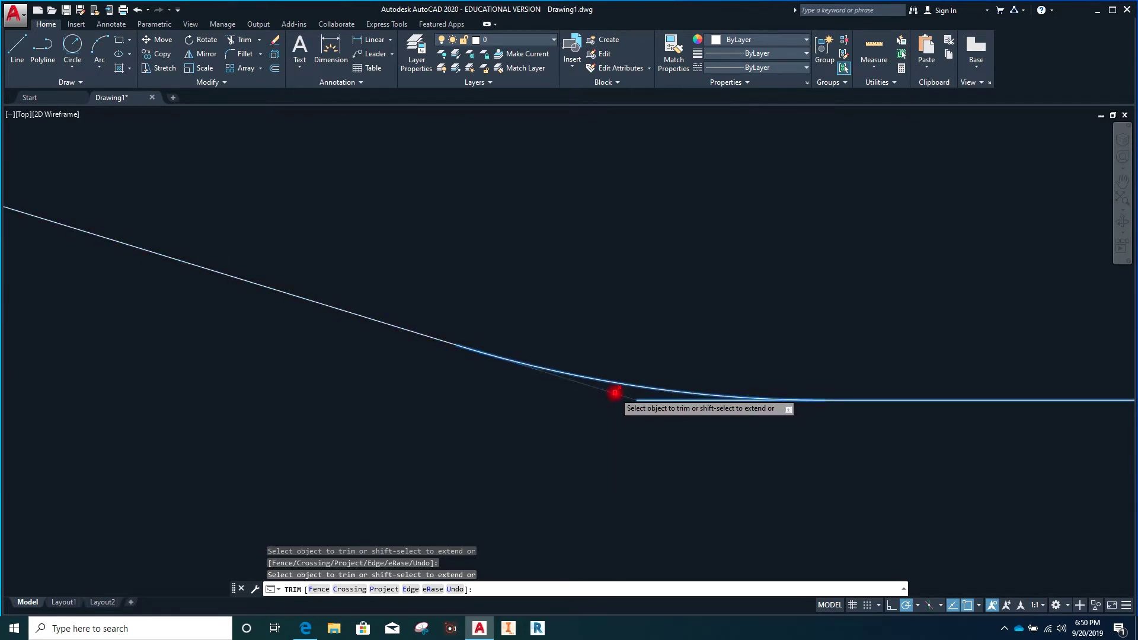
{"action": "left_click", "coordinate": [615, 392]}
{"action": "left_click", "coordinate": [668, 397]}
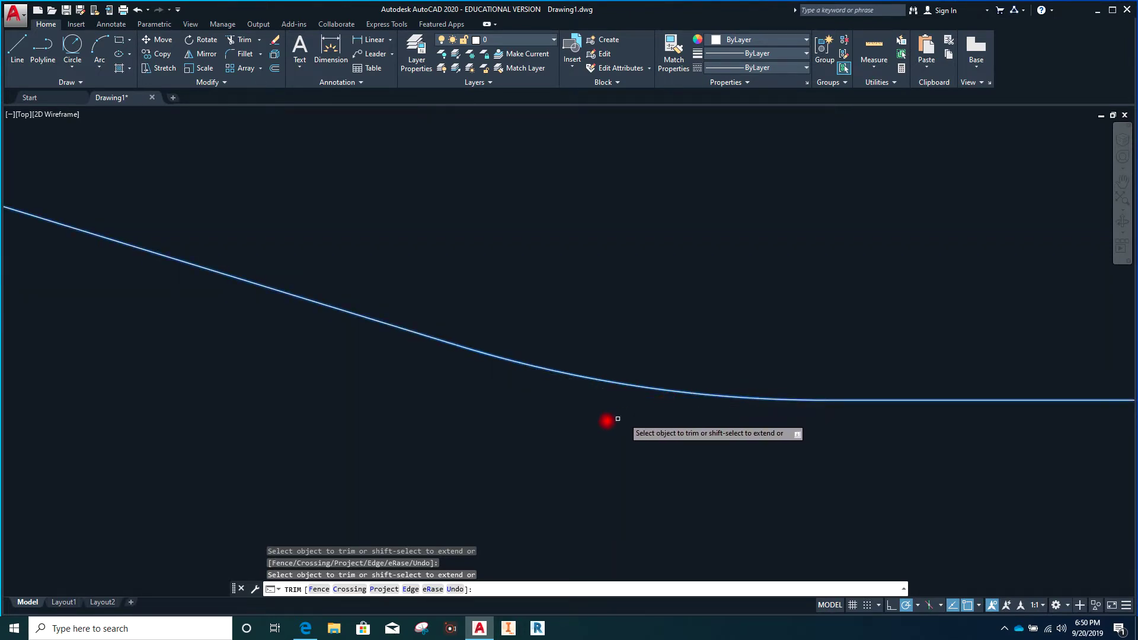
{"action": "scroll", "coordinate": [592, 419], "scroll_direction": "down", "scroll_amount": 8}
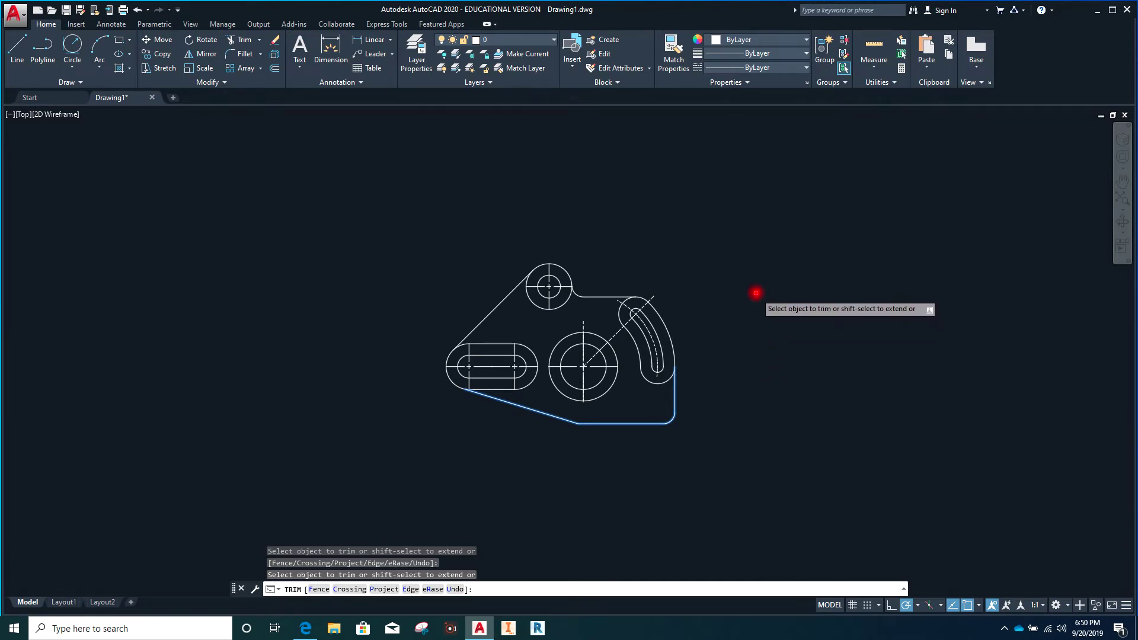
{"action": "key", "text": "Escape"}
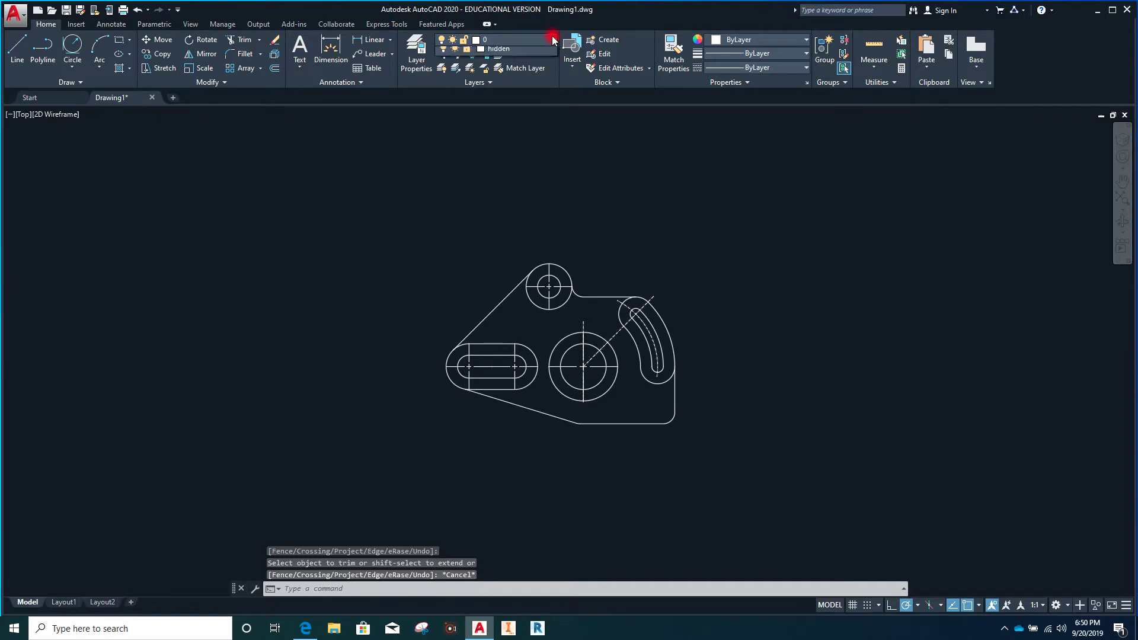
- Make the center layer the current layer
{"action": "left_click", "coordinate": [552, 38]}
{"action": "left_click", "coordinate": [503, 68]}
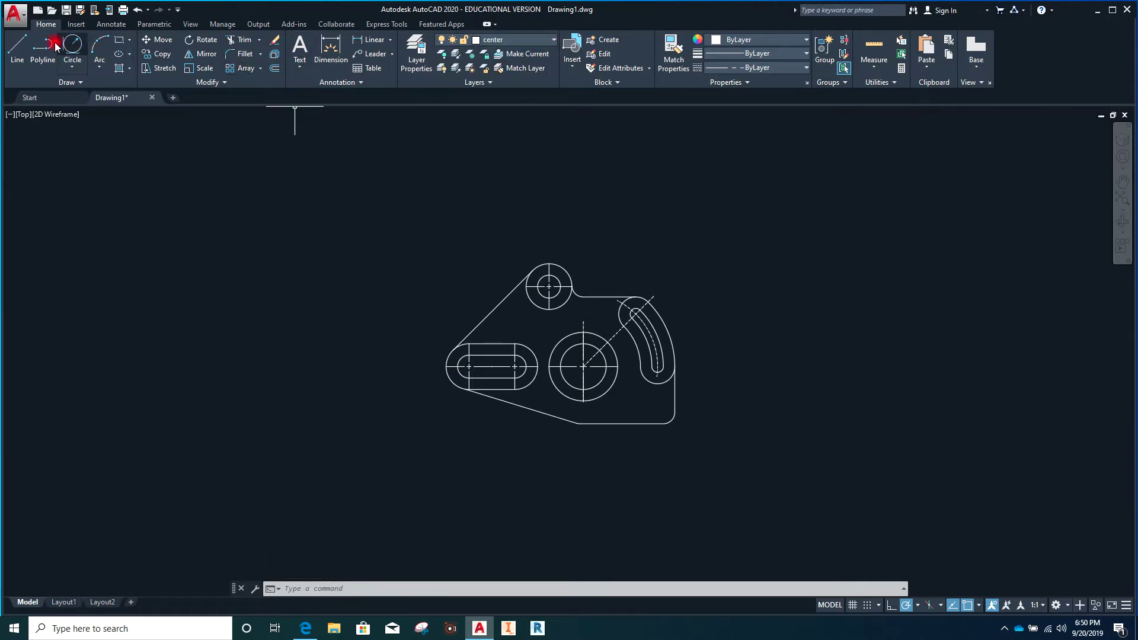
{"action": "left_click", "coordinate": [20, 45]}
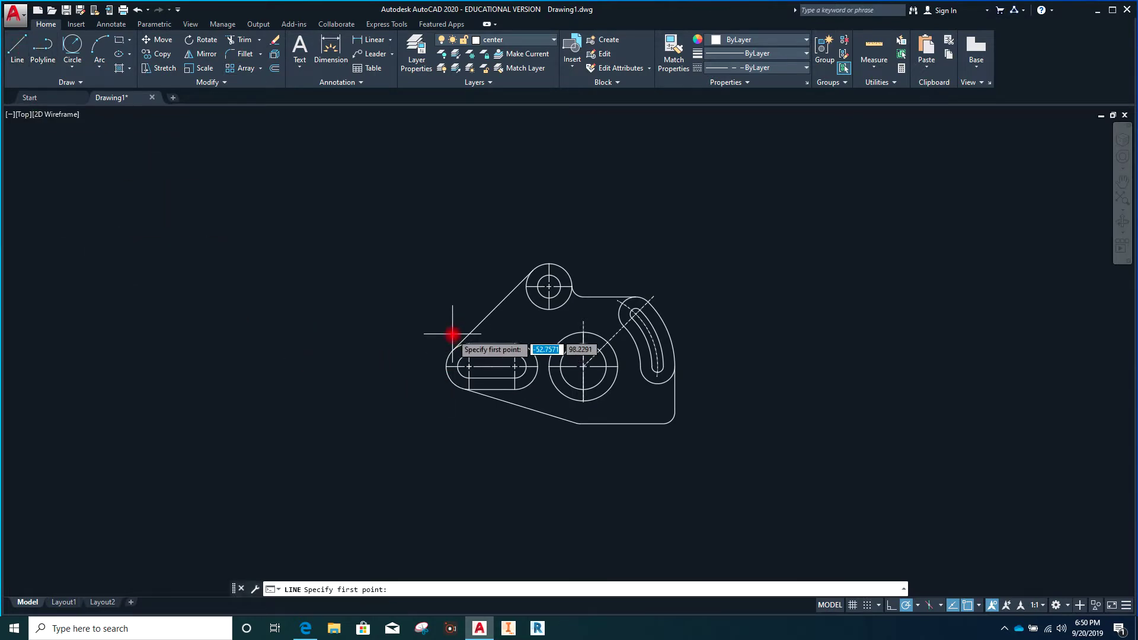
{"action": "left_click", "coordinate": [618, 366]}
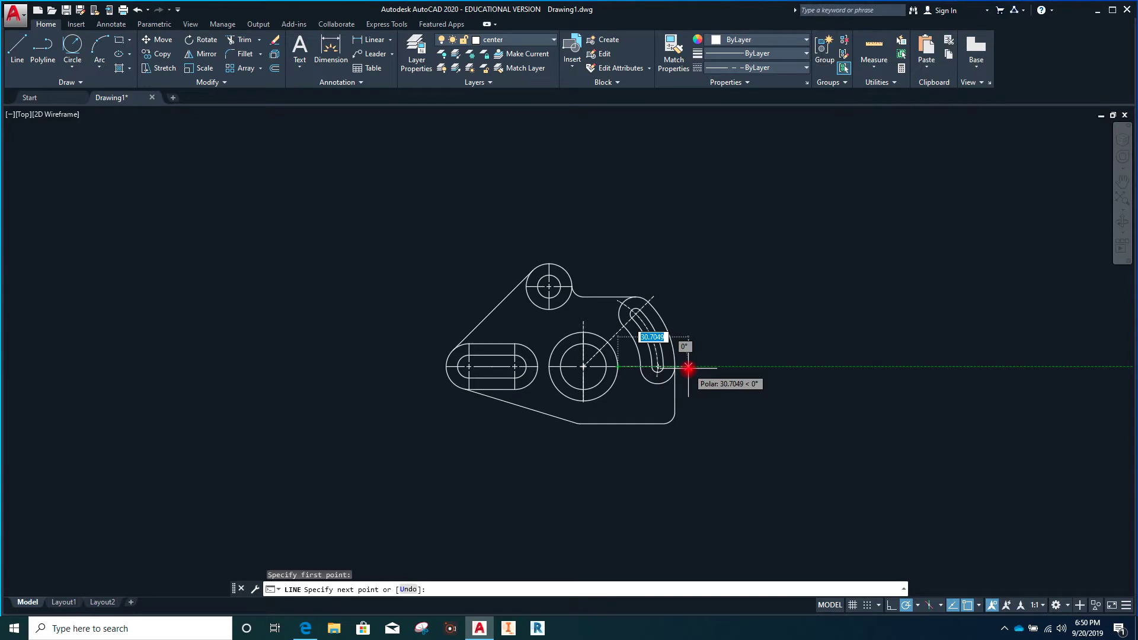
{"action": "key", "text": "Escape"}
- Add a center mark to the outer arc at the lower end of the curved slot
{"action": "scroll", "coordinate": [658, 377], "scroll_direction": "up", "scroll_amount": 4}
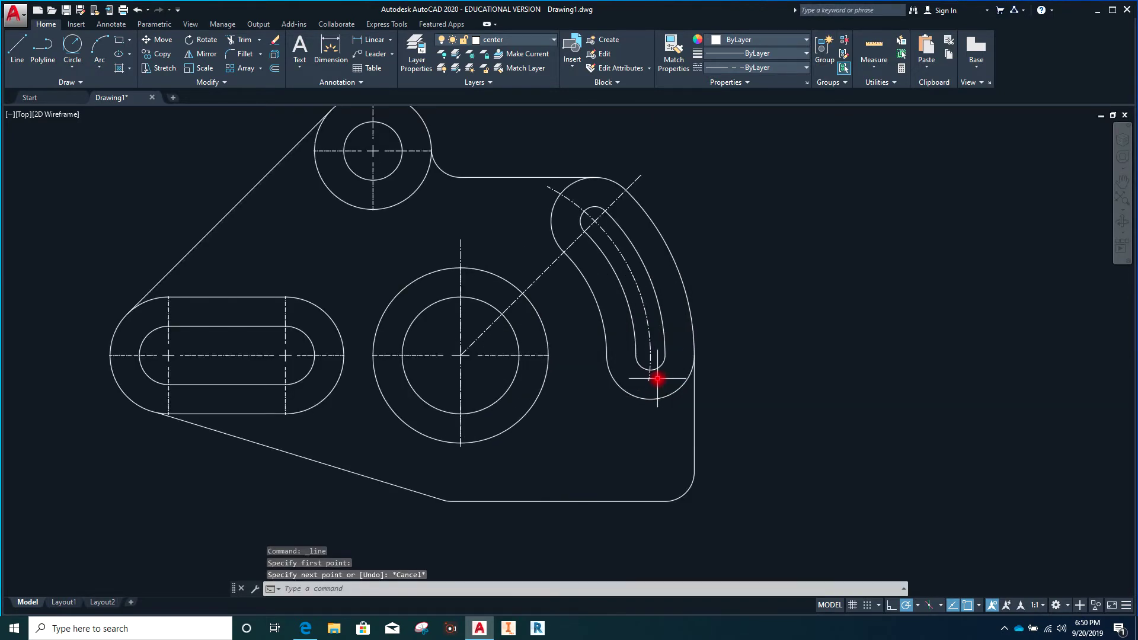
{"action": "left_click", "coordinate": [110, 24]}
{"action": "left_click", "coordinate": [399, 64]}
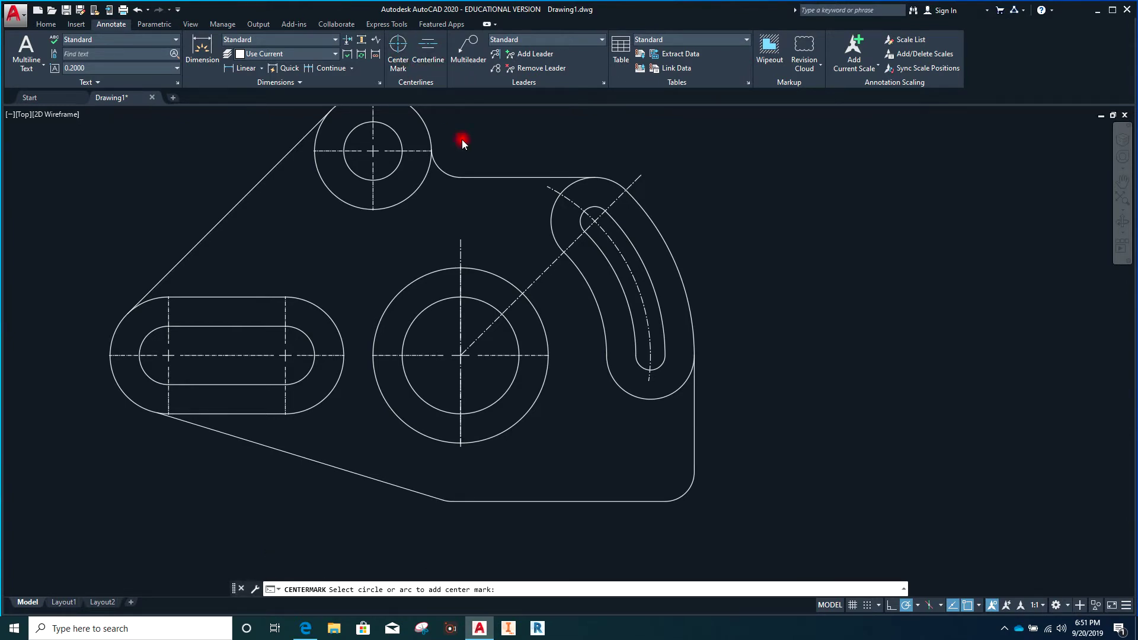
{"action": "left_click", "coordinate": [644, 396]}
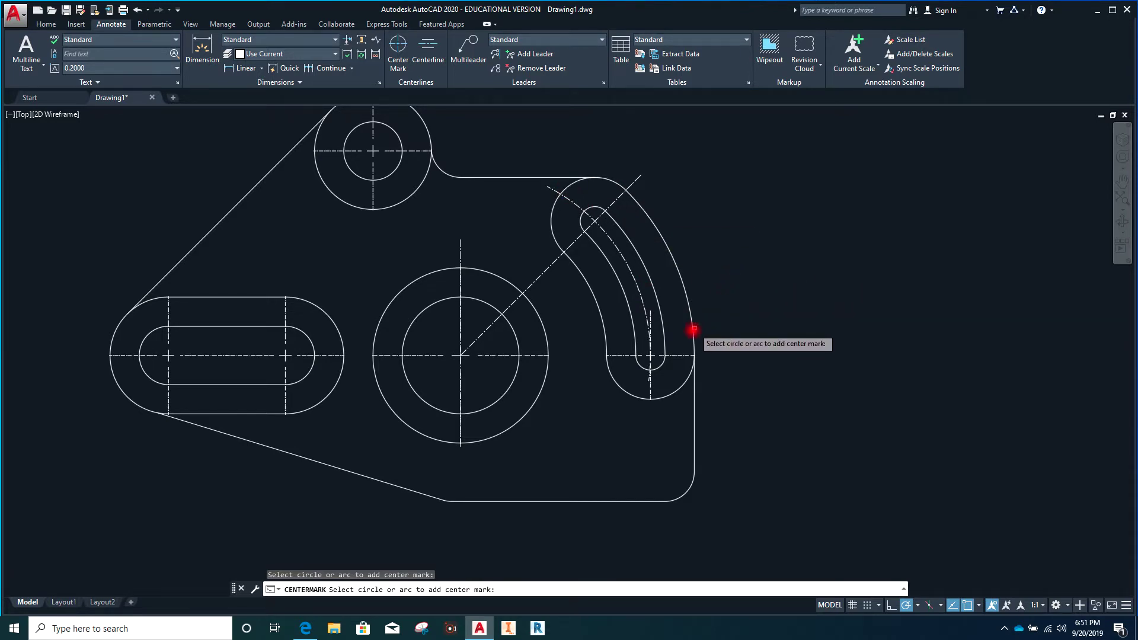
{"action": "key", "text": "Escape"}
{"action": "scroll", "coordinate": [722, 329], "scroll_direction": "down", "scroll_amount": 2}
{"action": "scroll", "coordinate": [722, 329], "scroll_direction": "down", "scroll_amount": 2}
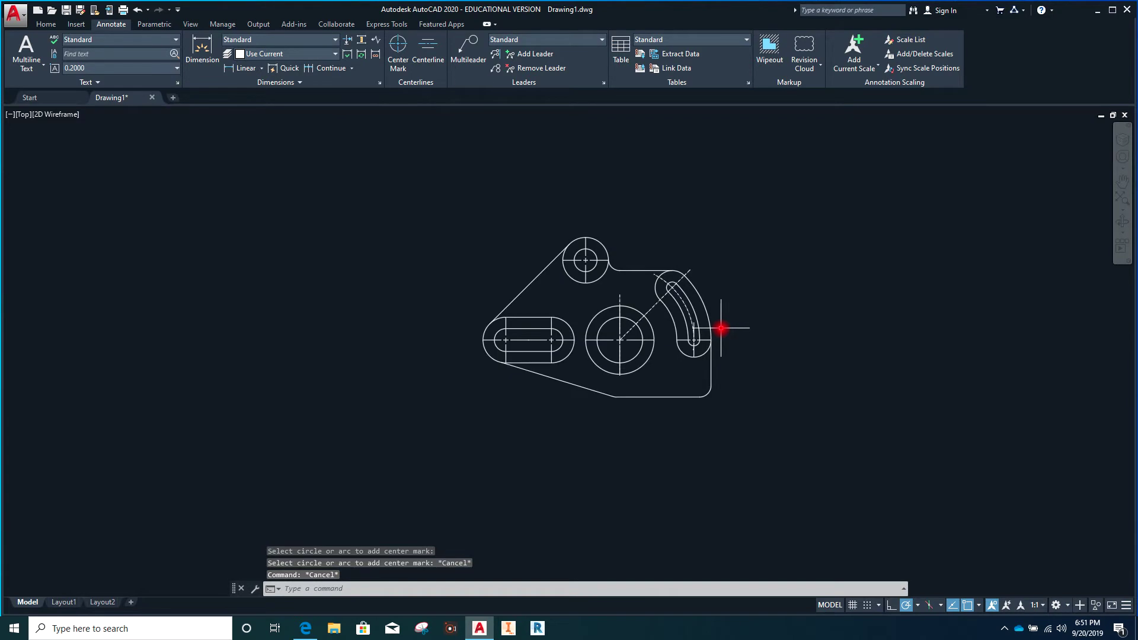
{"action": "scroll", "coordinate": [743, 315], "scroll_direction": "up", "scroll_amount": 4}
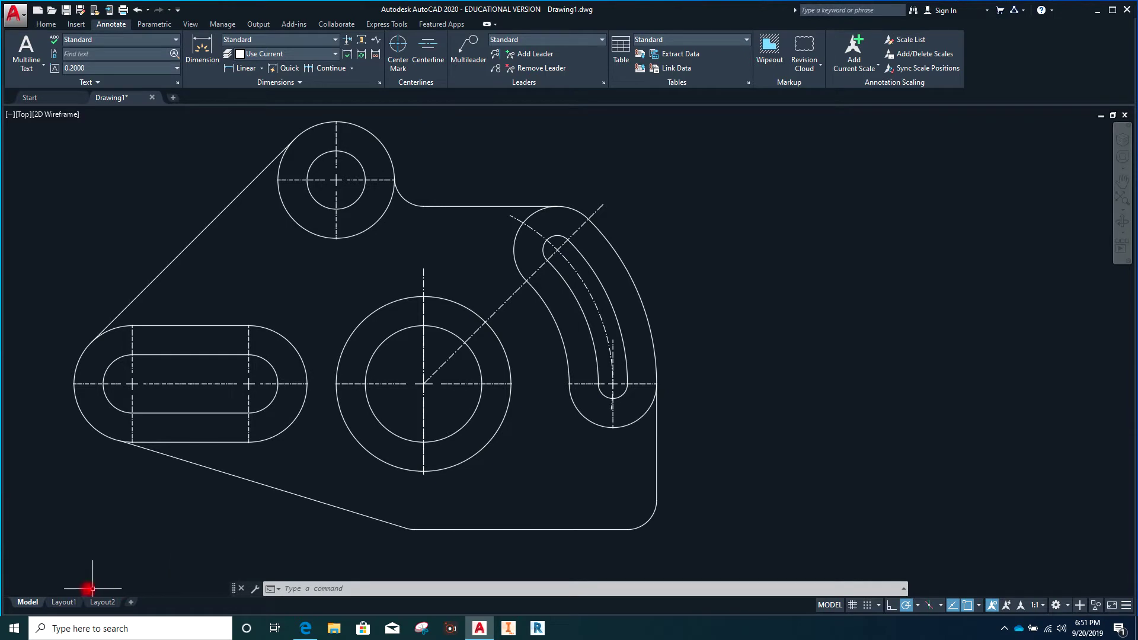
- Switch to Layout1, activate its viewport and centre the part inside it
{"action": "left_click", "coordinate": [64, 602]}
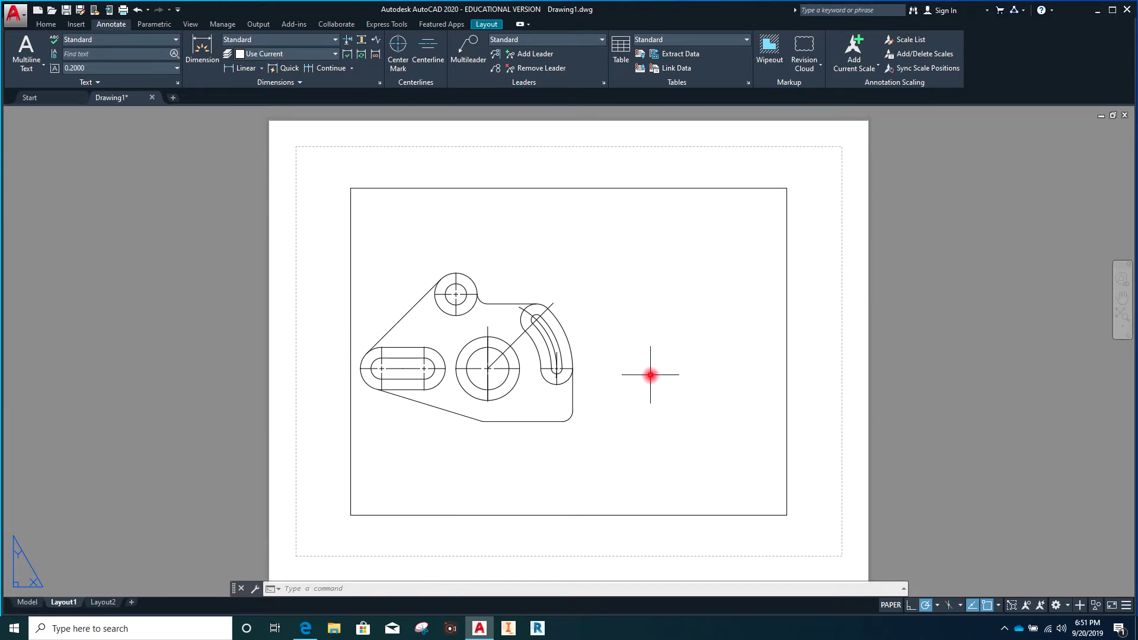
{"action": "mouse_move", "coordinate": [614, 373]}
{"action": "middle_mouse_down"}
{"action": "mouse_move", "coordinate": [653, 375]}
{"action": "mouse_move", "coordinate": [601, 337]}
{"action": "mouse_move", "coordinate": [605, 320]}
{"action": "mouse_move", "coordinate": [680, 319]}
{"action": "mouse_move", "coordinate": [668, 312]}
{"action": "middle_mouse_up"}
{"action": "double_click", "coordinate": [586, 333]}
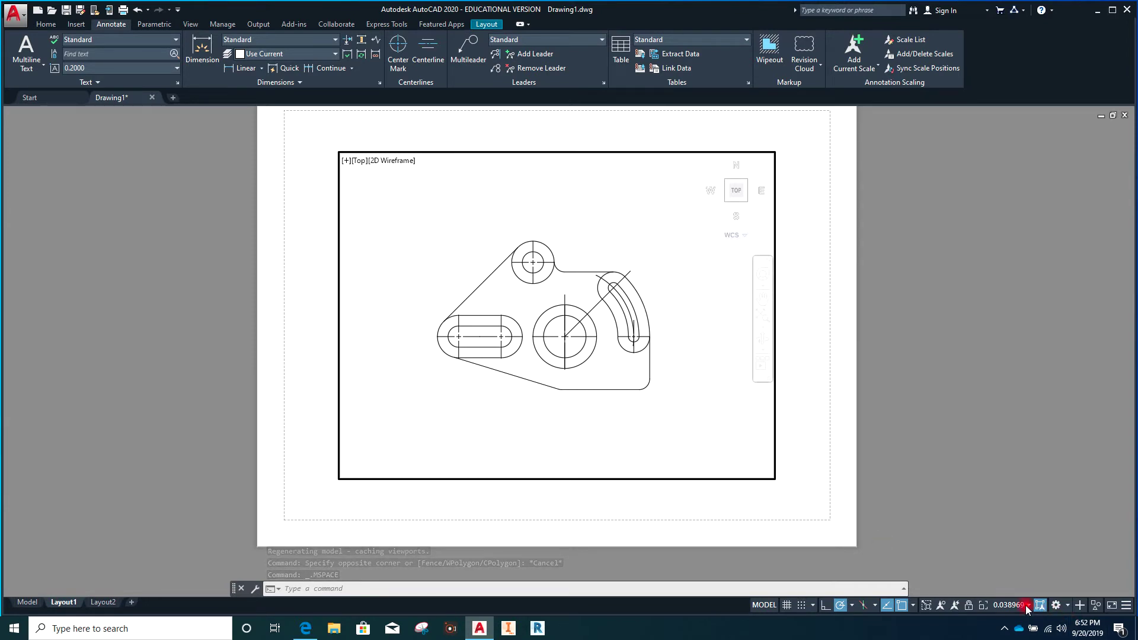
- Add a custom drawing scale named Metric 1:1 with 1 paper unit equal to 25.4 drawing units
{"action": "left_click", "coordinate": [1008, 605]}
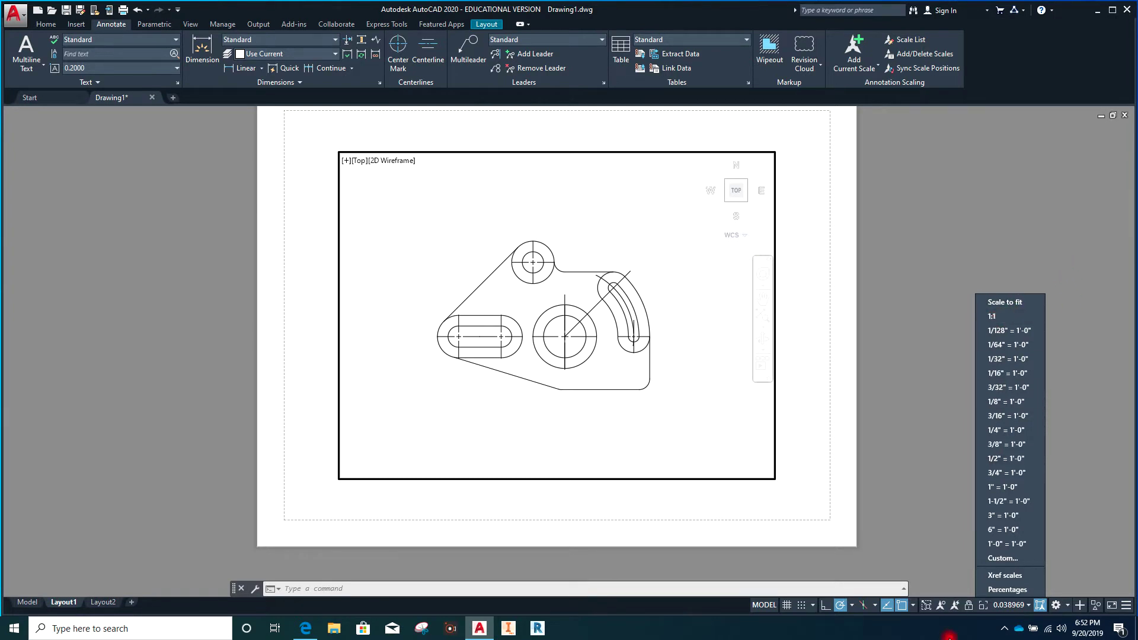
{"action": "left_click", "coordinate": [1009, 558]}
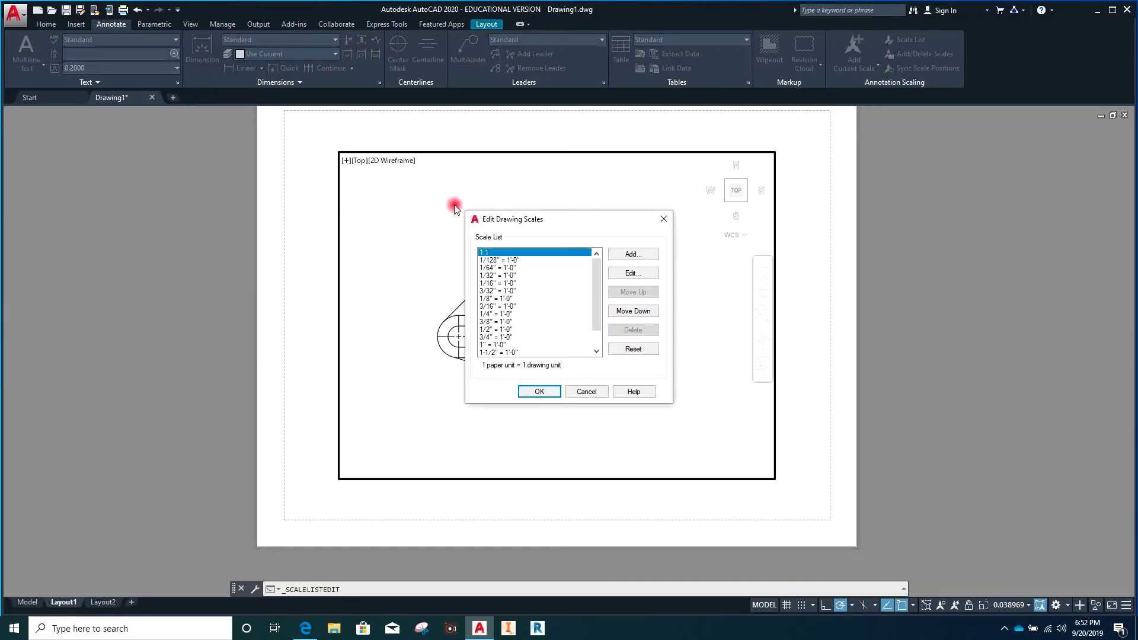
{"action": "left_click", "coordinate": [633, 254]}
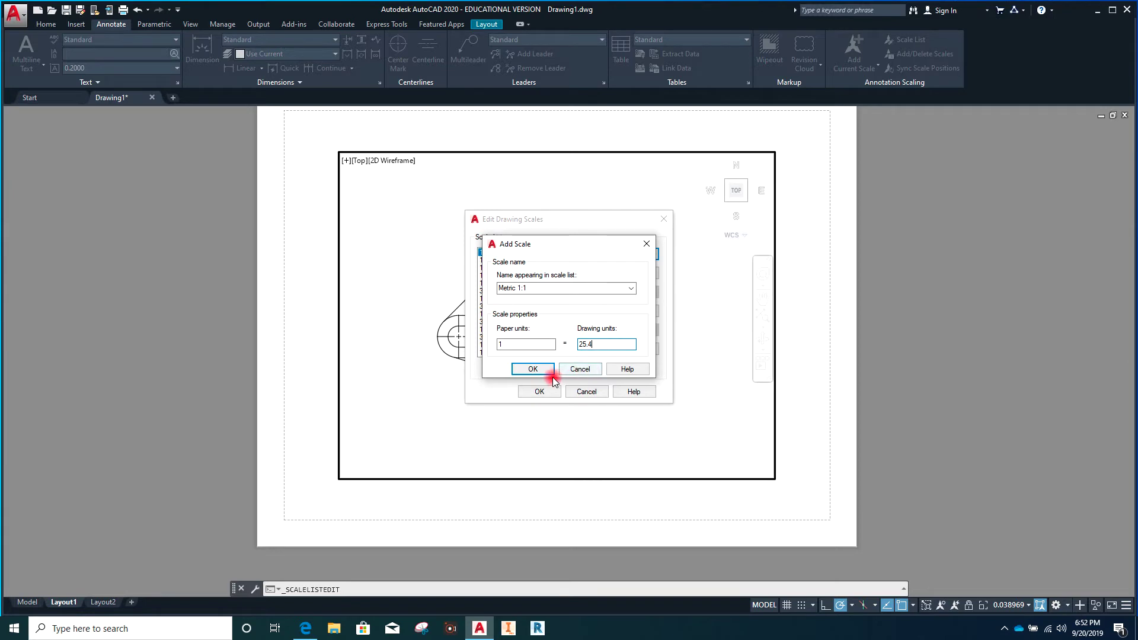
{"action": "left_click", "coordinate": [533, 369]}
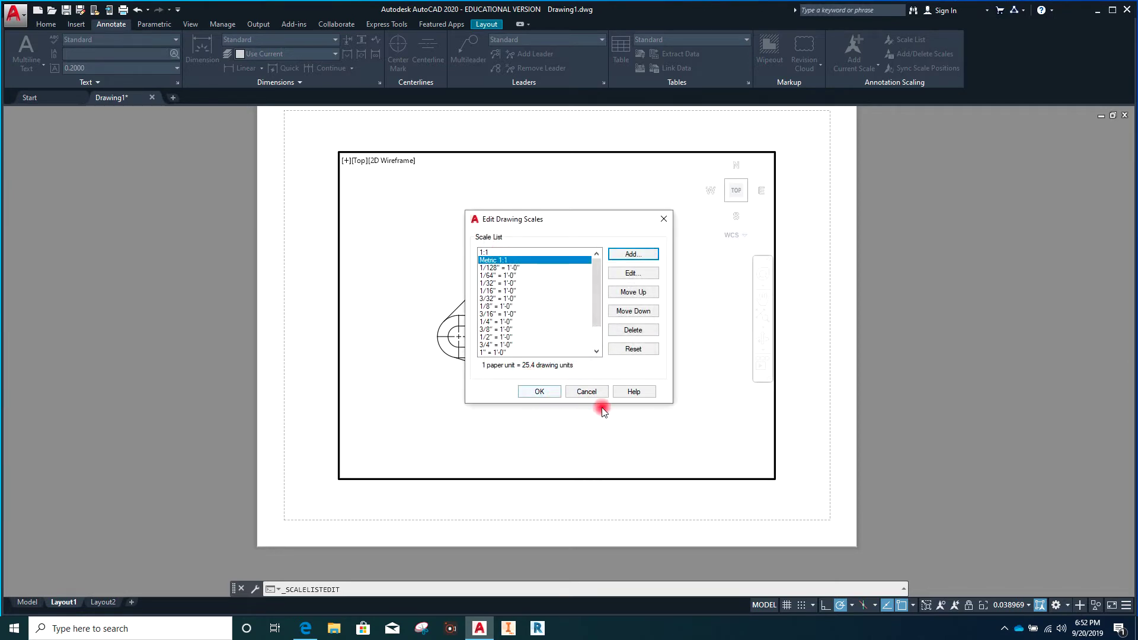
{"action": "left_click", "coordinate": [541, 391]}
- Set the scale of the active Layout1 viewport to the custom Metric 1:1 scale
{"action": "left_click", "coordinate": [1012, 609]}
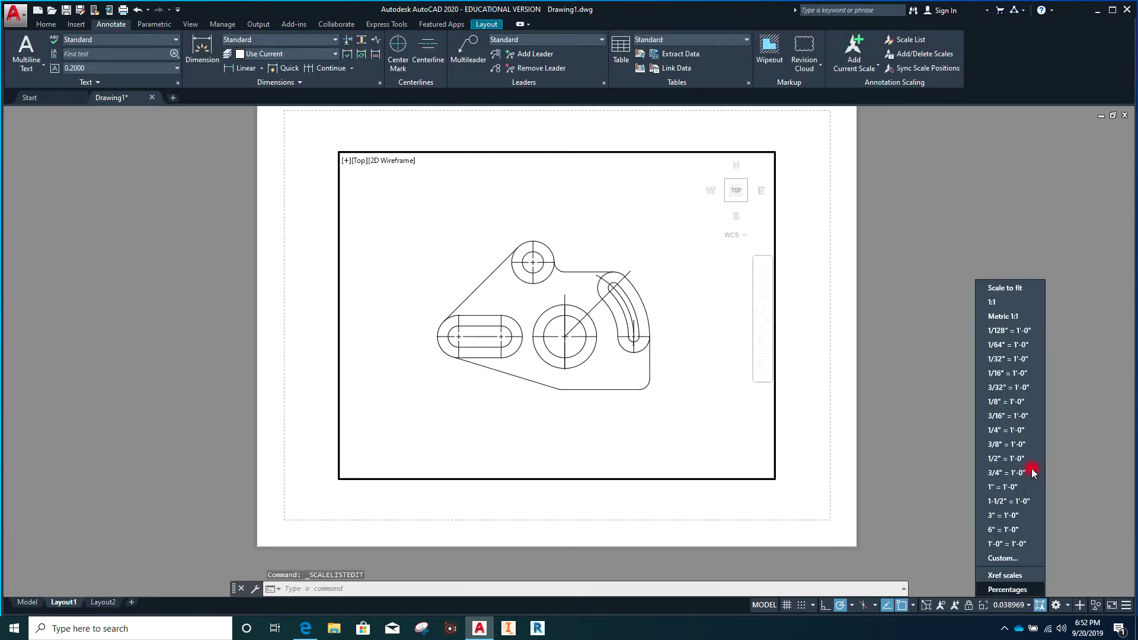
{"action": "left_click", "coordinate": [1005, 321]}
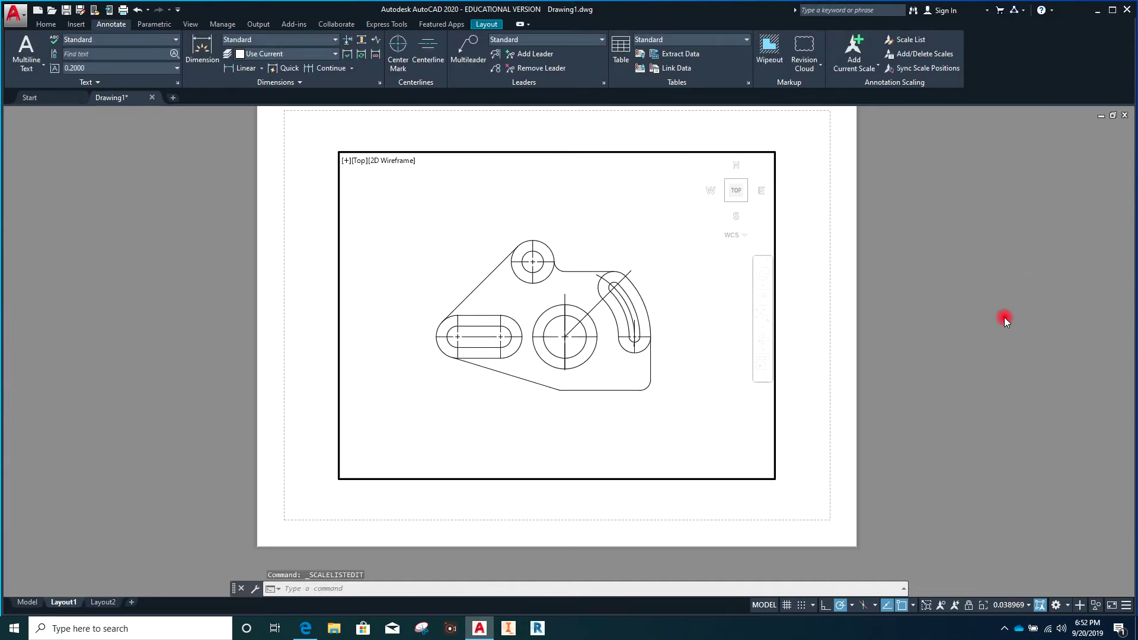
{"action": "left_click", "coordinate": [1005, 607]}
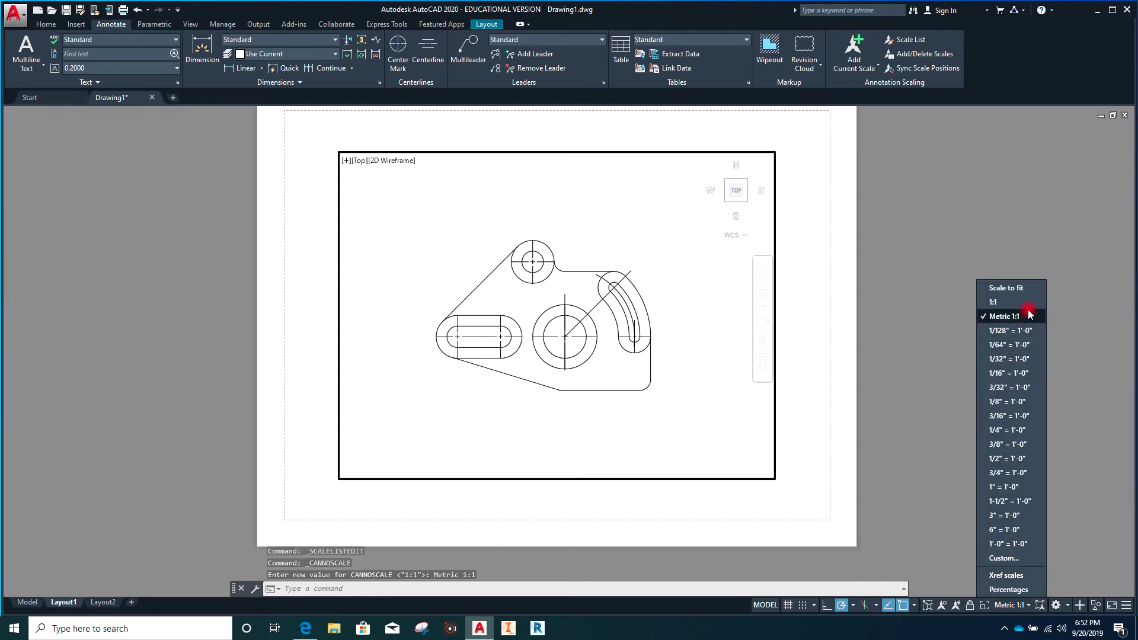
{"action": "left_click", "coordinate": [1001, 318]}
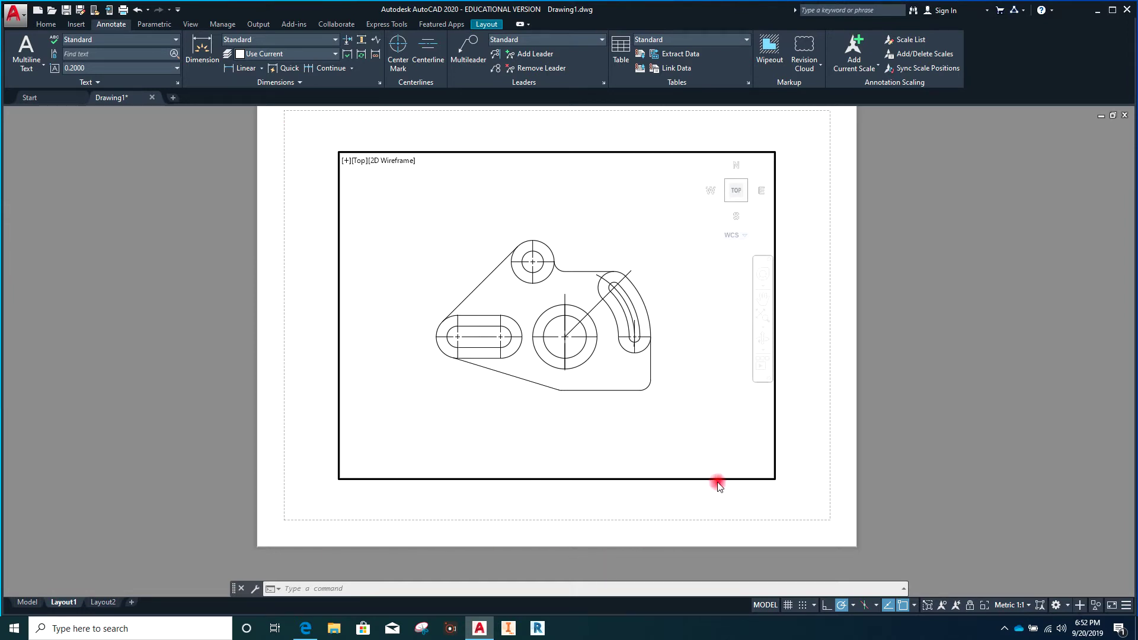
- Return to paper space and stretch the viewport's lower-right and upper-left corners outward to the printable area's side and upper margins
{"action": "double_click", "coordinate": [799, 449]}
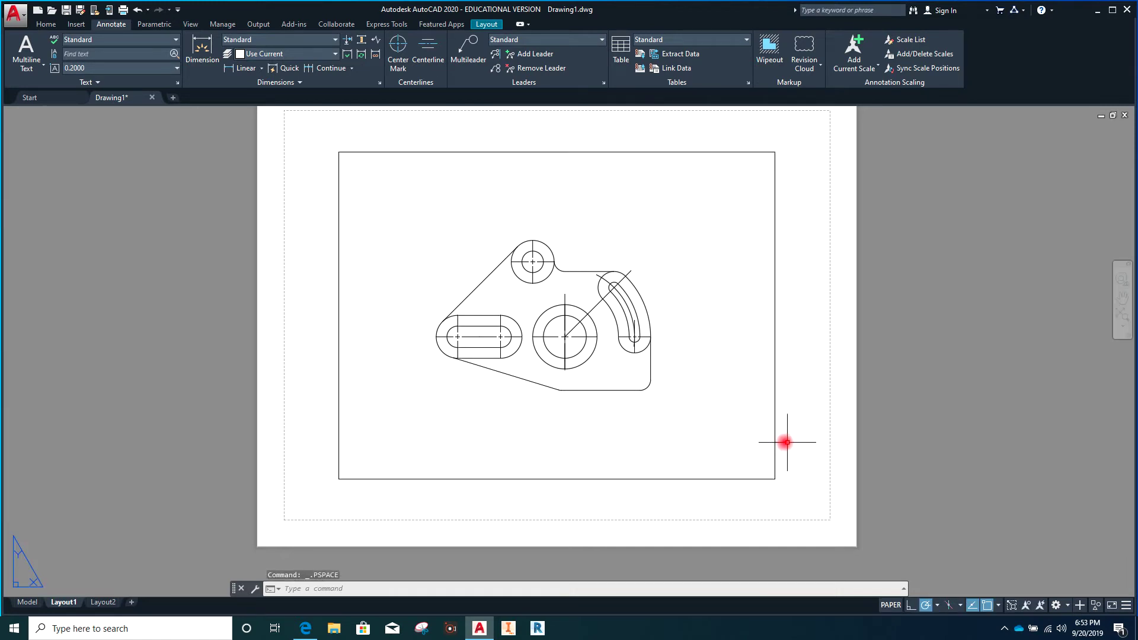
{"action": "left_click", "coordinate": [776, 430]}
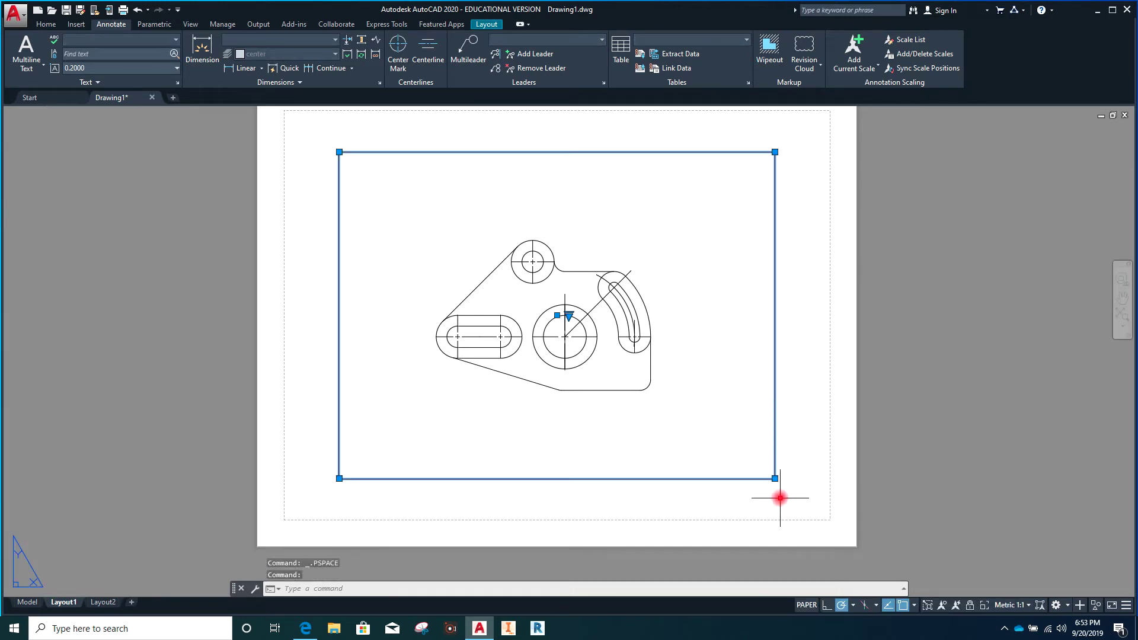
{"action": "left_click", "coordinate": [774, 479]}
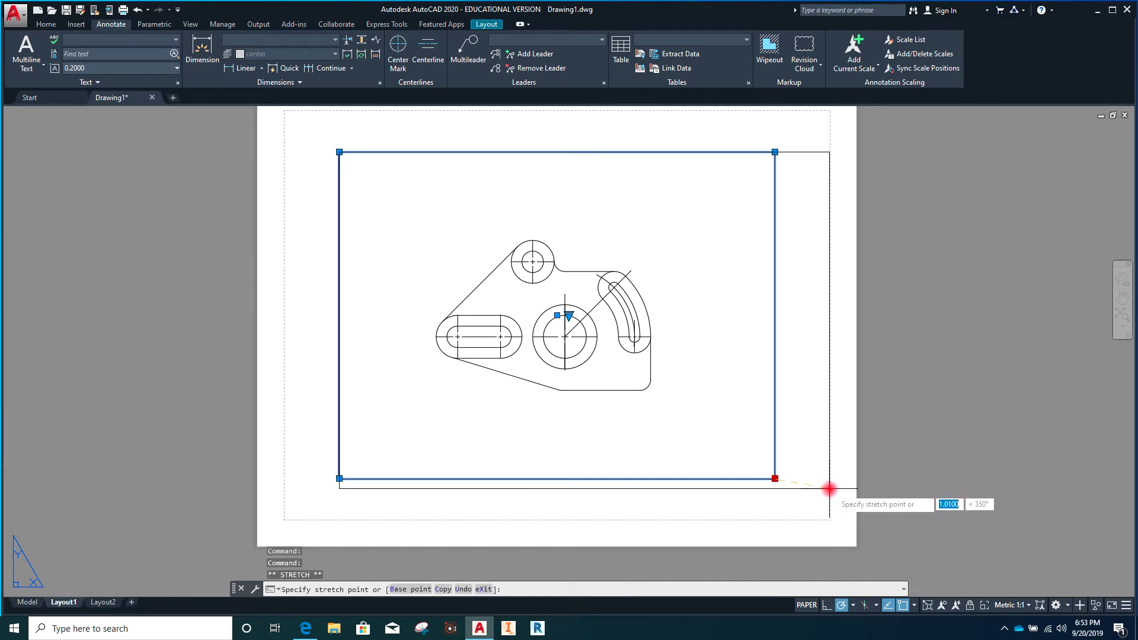
{"action": "left_click", "coordinate": [829, 489]}
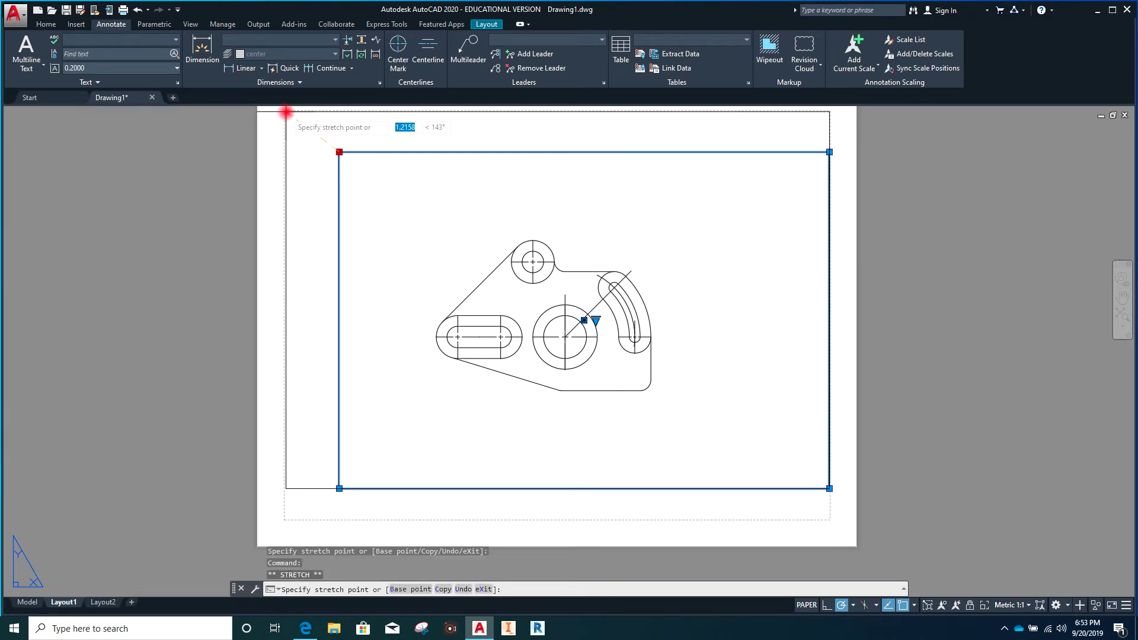
{"action": "left_click", "coordinate": [284, 110]}
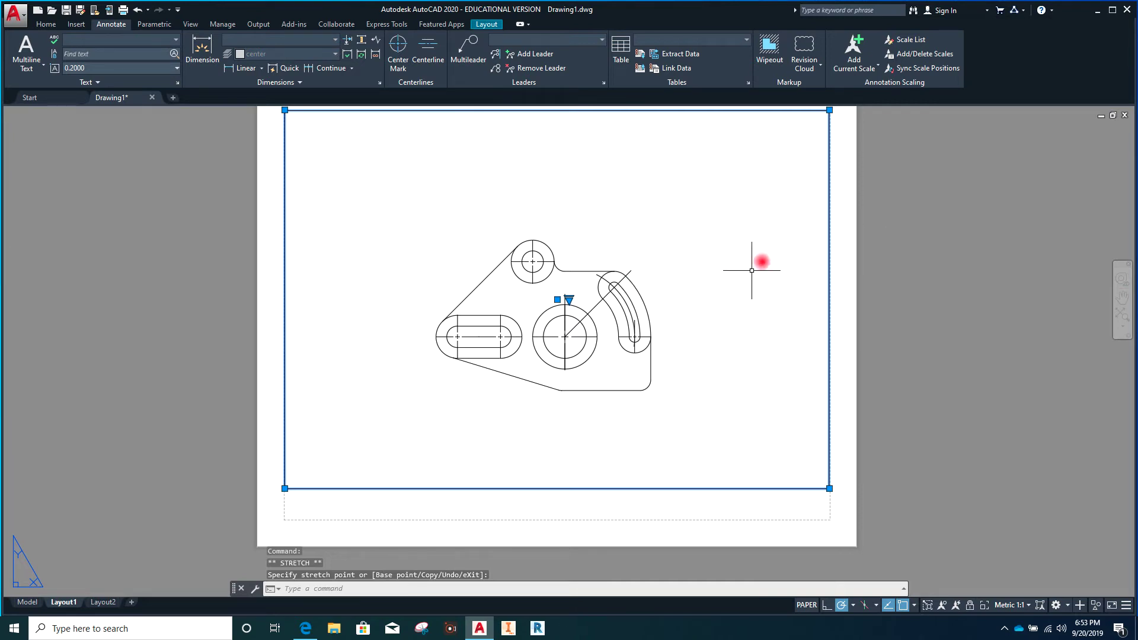
{"action": "left_click", "coordinate": [926, 300]}
{"action": "left_click", "coordinate": [923, 300]}
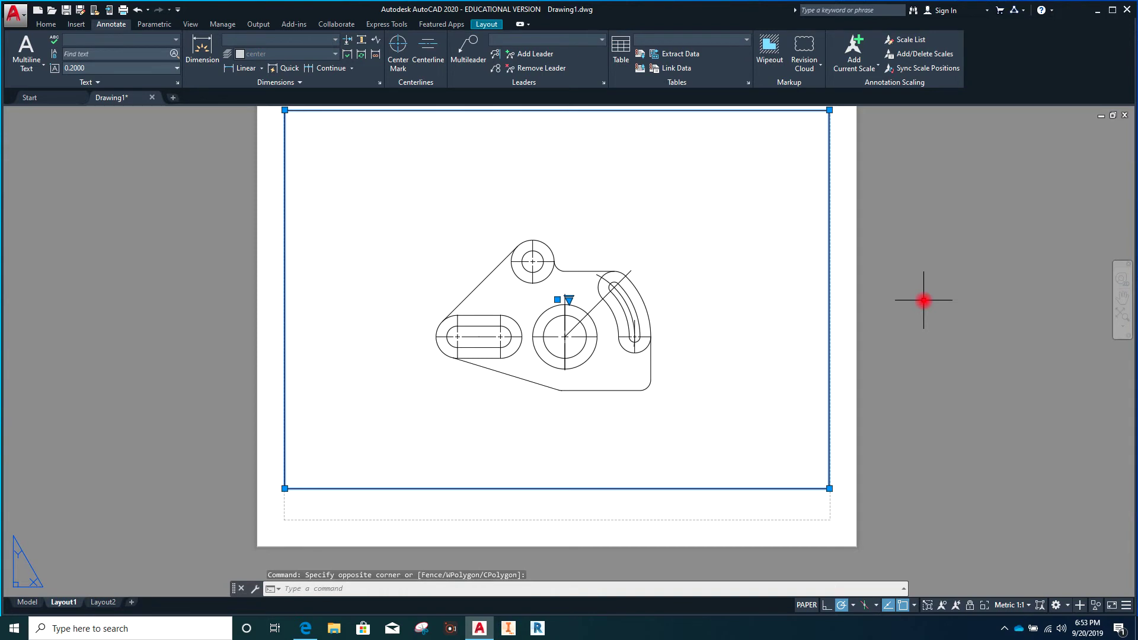
{"action": "key", "text": "Escape"}
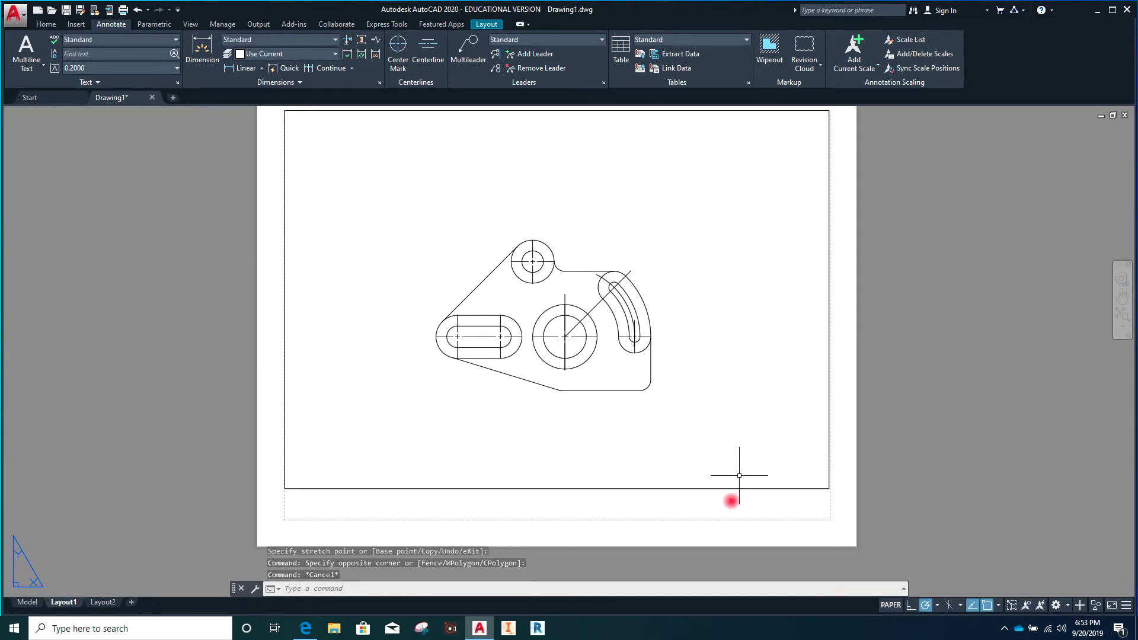
{"action": "left_click", "coordinate": [774, 489]}
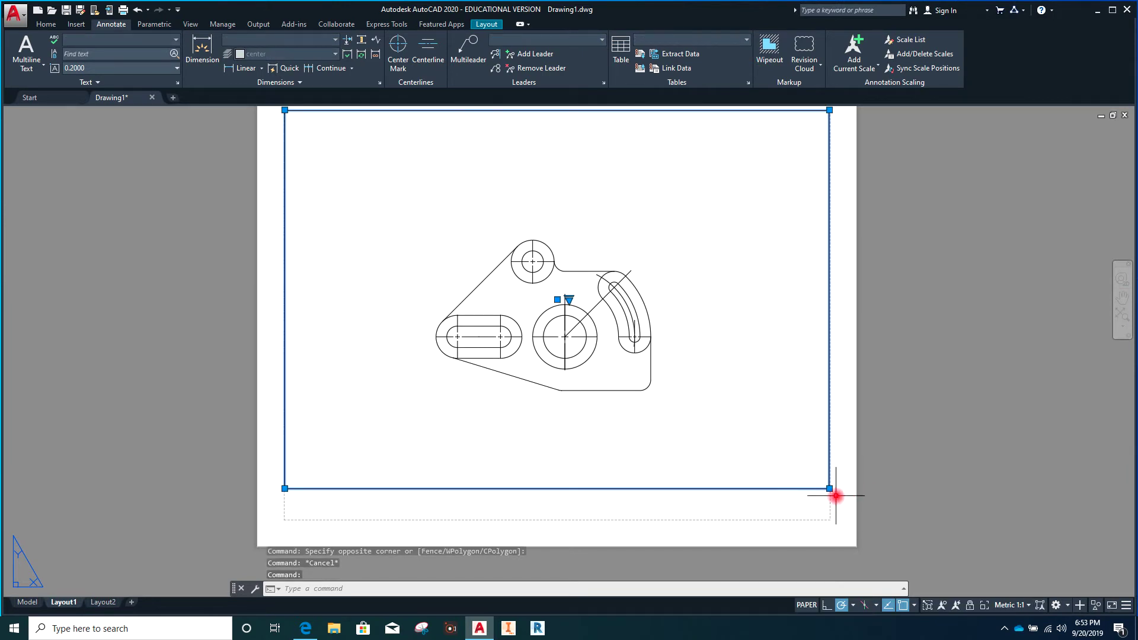
{"action": "scroll", "coordinate": [602, 348], "scroll_direction": "down", "scroll_amount": 2}
{"action": "scroll", "coordinate": [601, 347], "scroll_direction": "up", "scroll_amount": 2}
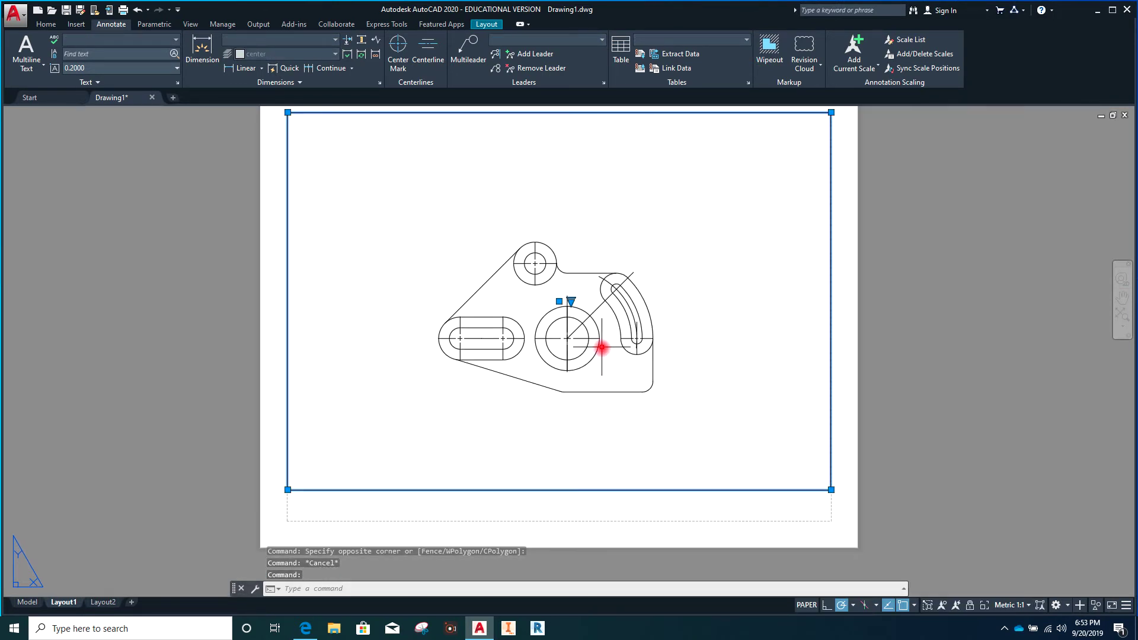
{"action": "left_click", "coordinate": [926, 292]}
{"action": "key", "text": "Escape"}
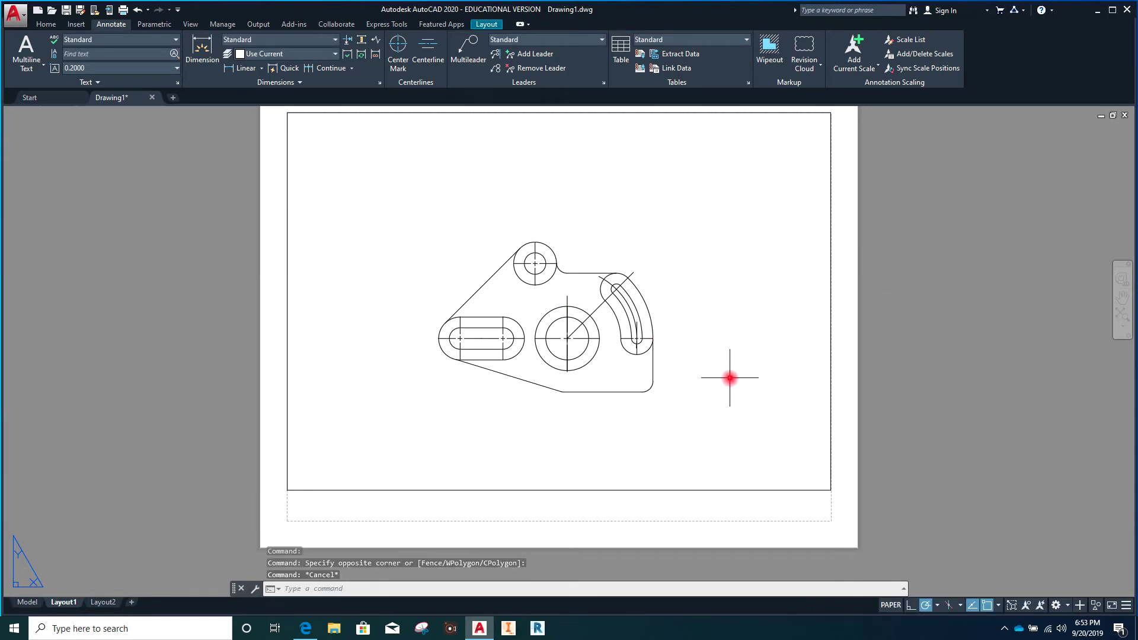
- Examine the center marks and centerlines of the part up close on the layout sheet
{"action": "double_click", "coordinate": [681, 308]}
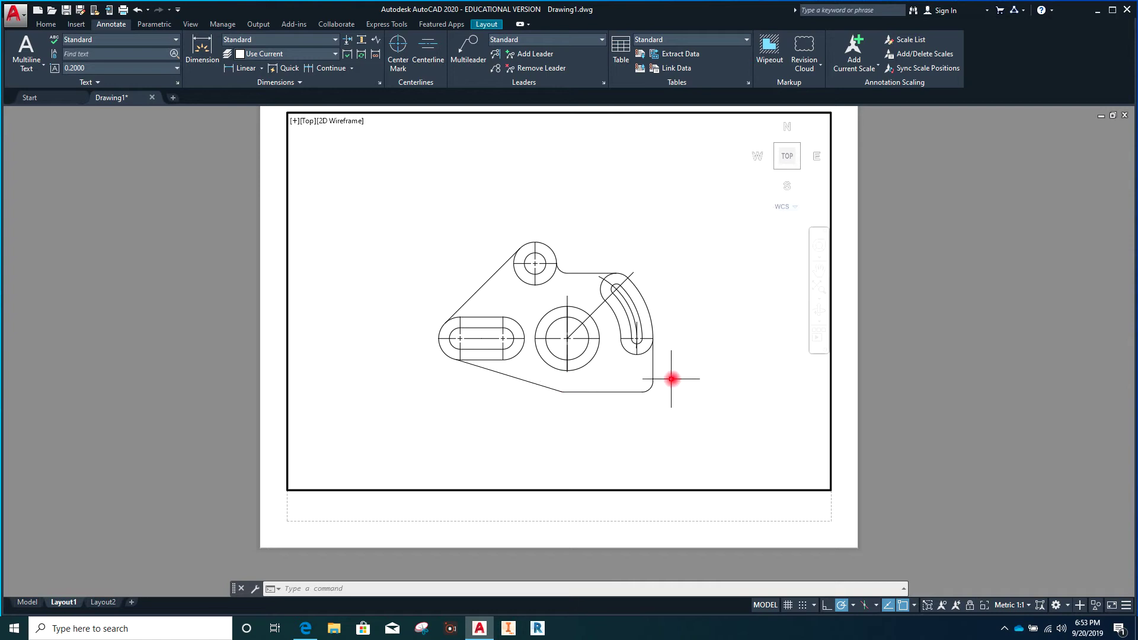
{"action": "double_click", "coordinate": [895, 377]}
{"action": "scroll", "coordinate": [712, 368], "scroll_direction": "up", "scroll_amount": 9}
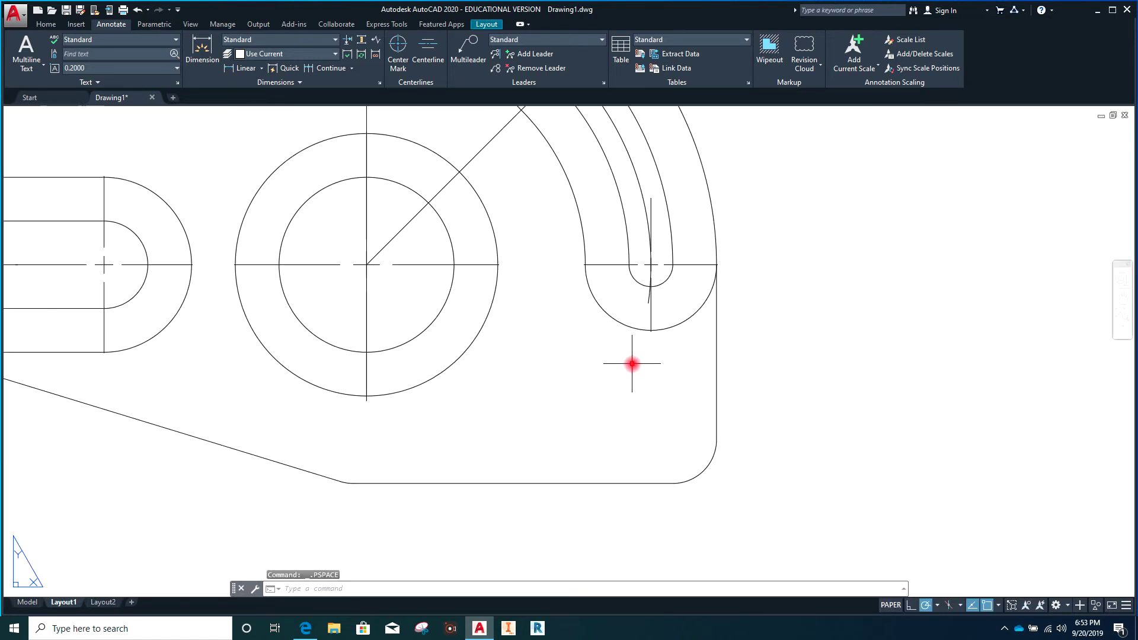
{"action": "scroll", "coordinate": [628, 317], "scroll_direction": "down", "scroll_amount": 3}
{"action": "scroll", "coordinate": [412, 324], "scroll_direction": "down", "scroll_amount": 2}
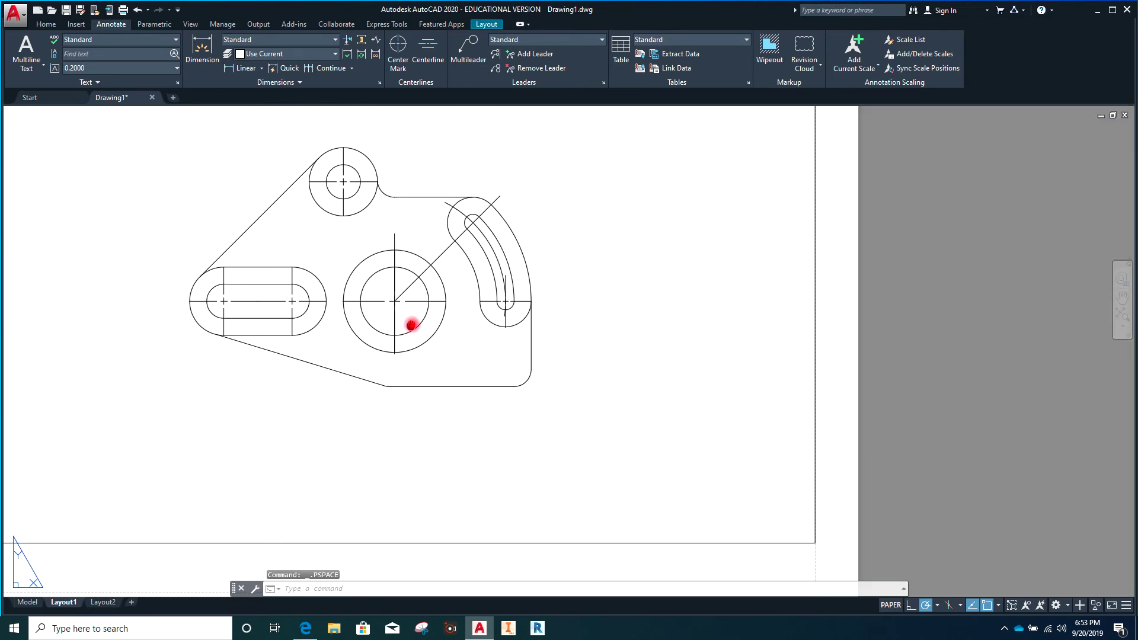
{"action": "middle_click_drag", "start_coordinate": [411, 324], "coordinate": [450, 328]}
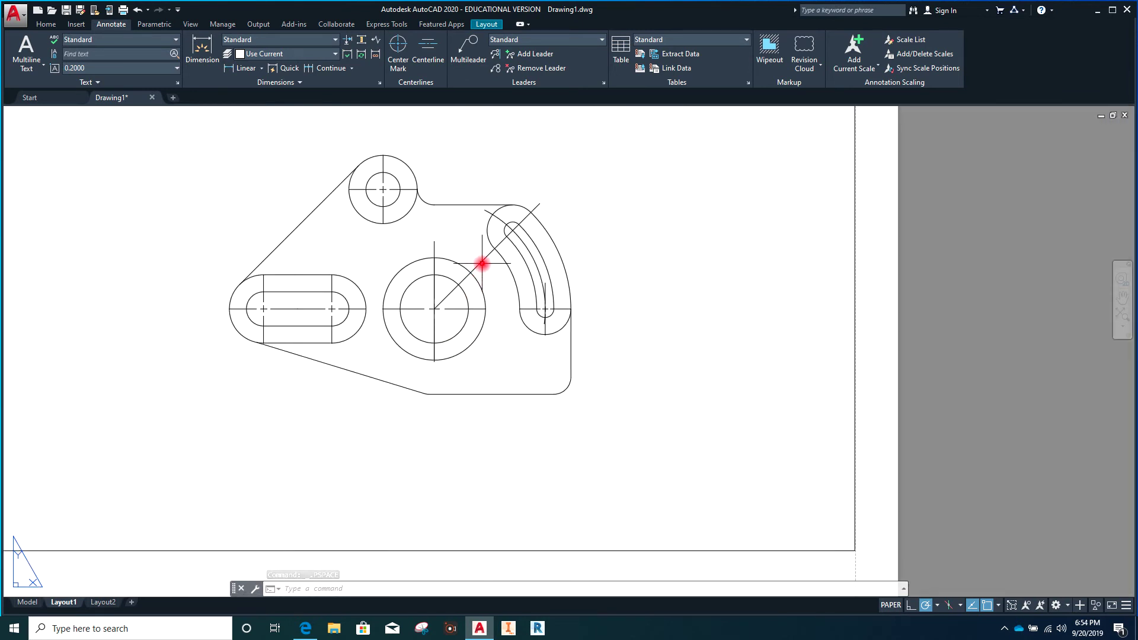
{"action": "scroll", "coordinate": [481, 261], "scroll_direction": "down", "scroll_amount": 2}
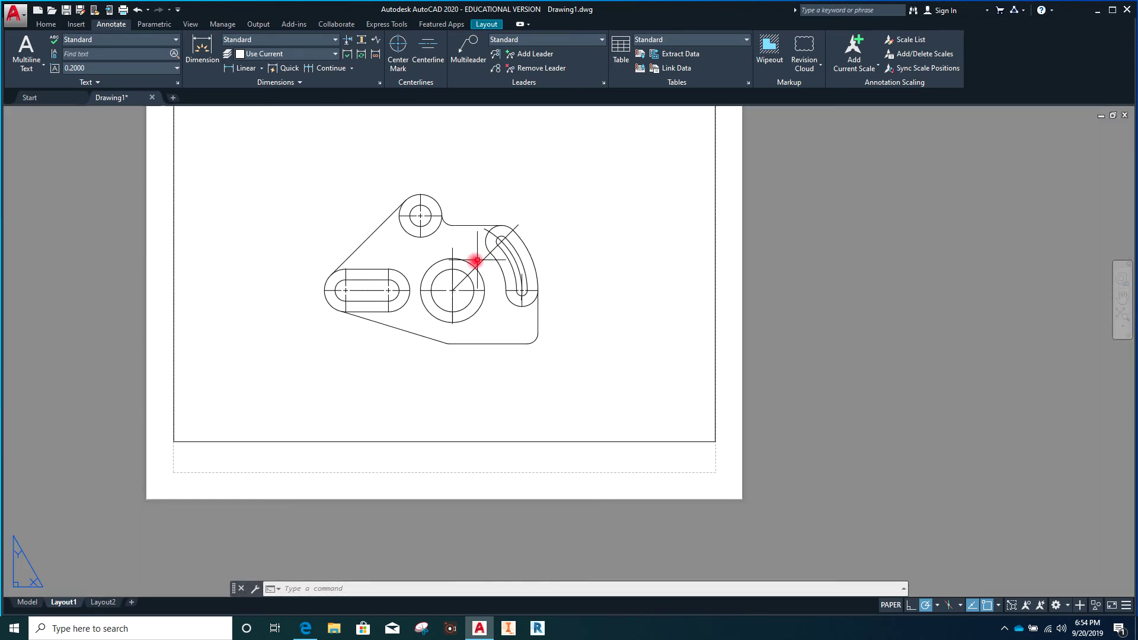
{"action": "middle_click_drag", "start_coordinate": [602, 236], "coordinate": [624, 303]}
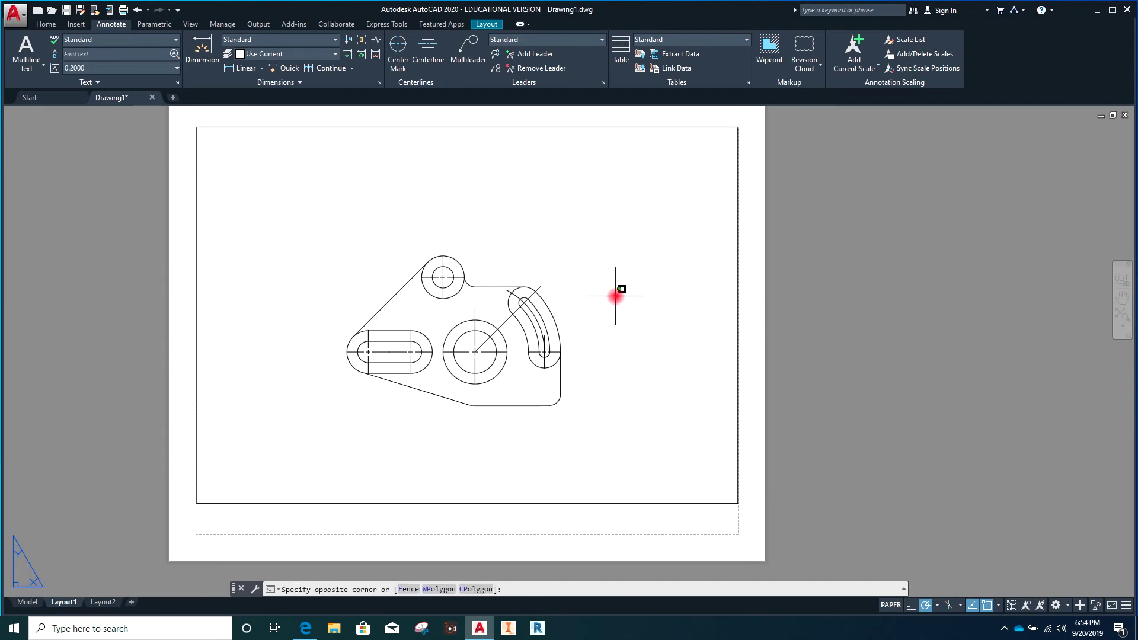
- Activate the Layout1 viewport and set the global linetype scale factor to 15 with LTSCALE
{"action": "double_click", "coordinate": [616, 299]}
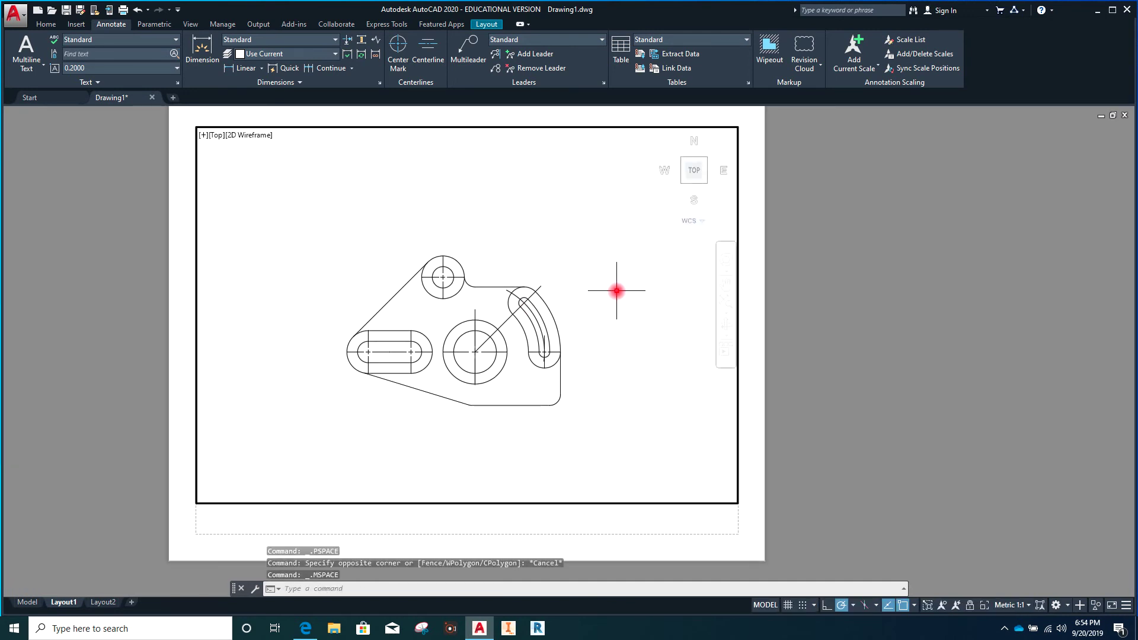
{"action": "type", "text": "LTS"}
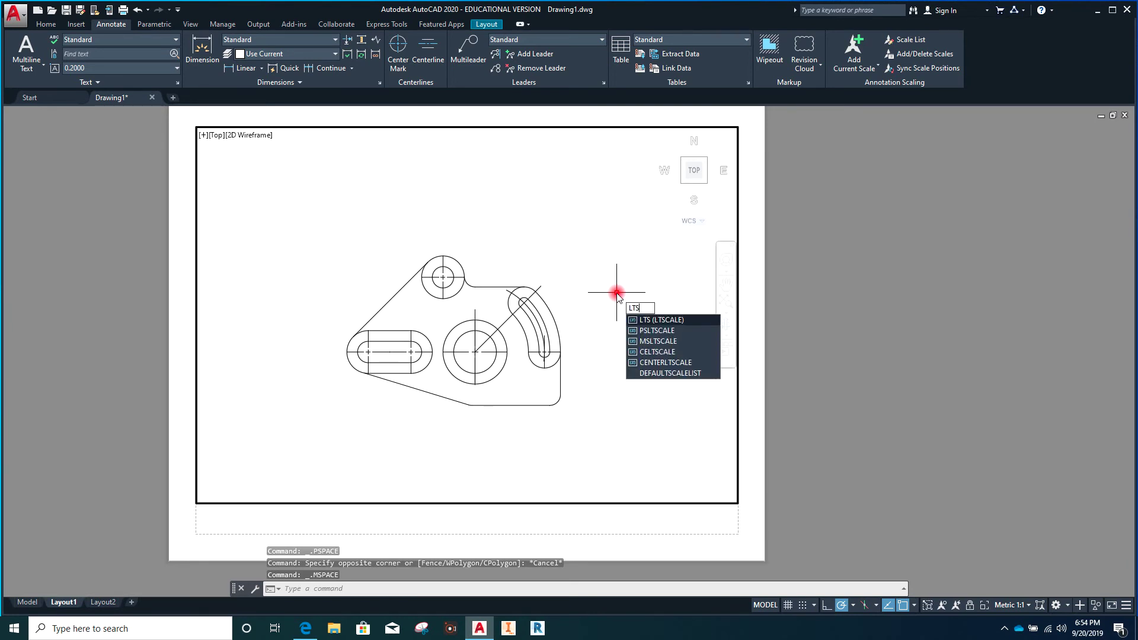
{"action": "key", "text": "Return"}
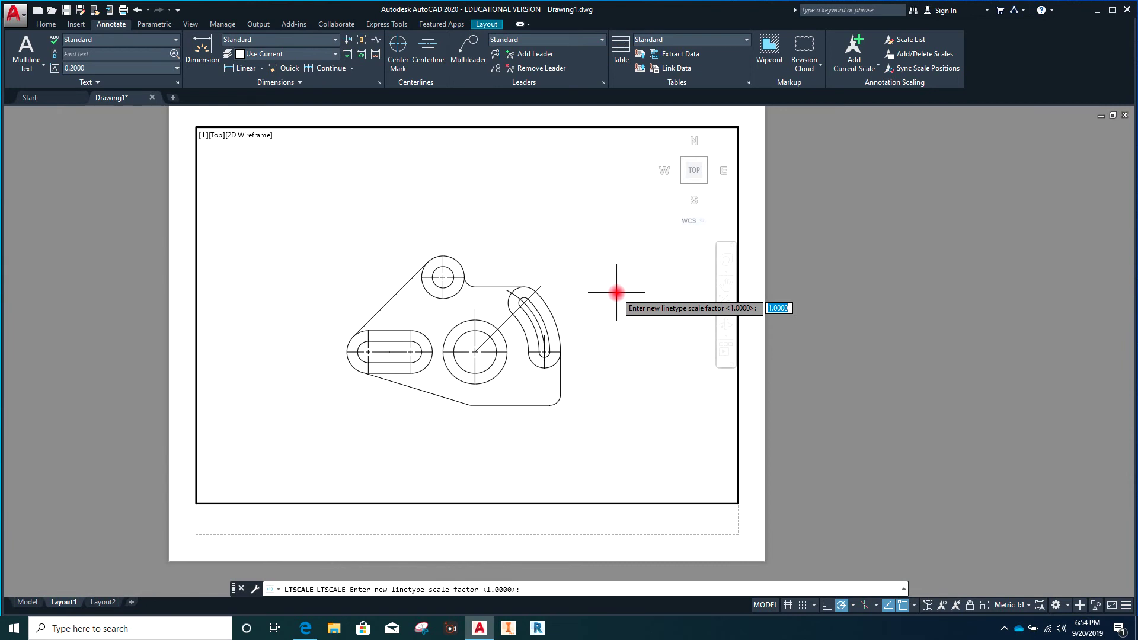
{"action": "type", "text": "15"}
{"action": "key", "text": "Return"}
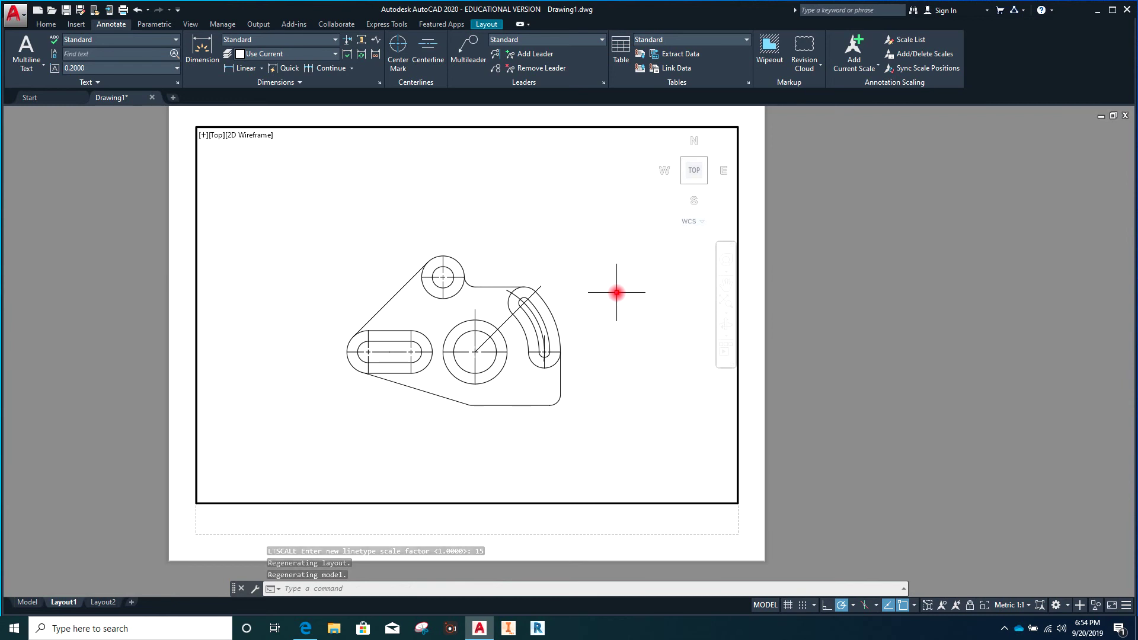
- Change the global linetype scale factor to 0.75 with LTSCALE
{"action": "type", "text": "lts"}
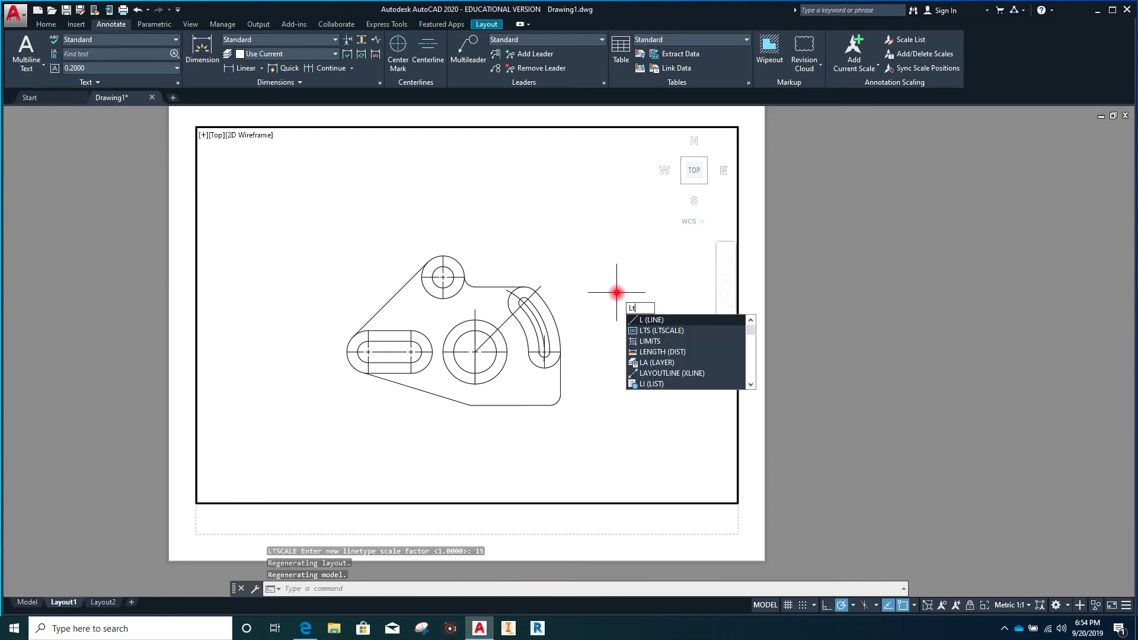
{"action": "key", "text": "Return"}
{"action": "type", "text": "."}
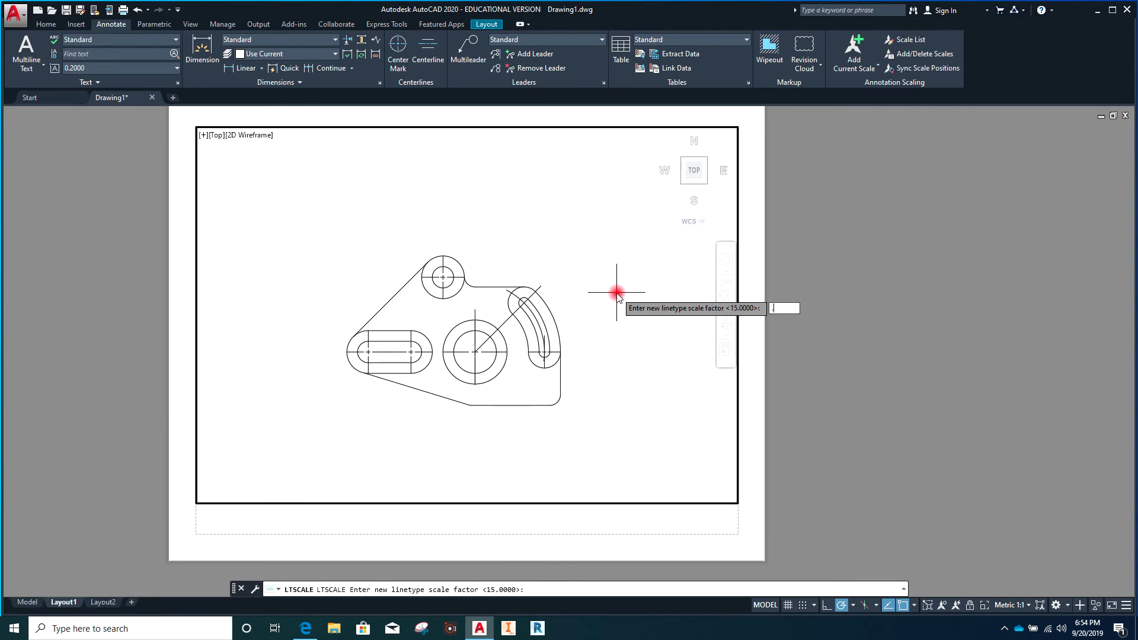
{"action": "type", "text": "75"}
{"action": "key", "text": "Return"}
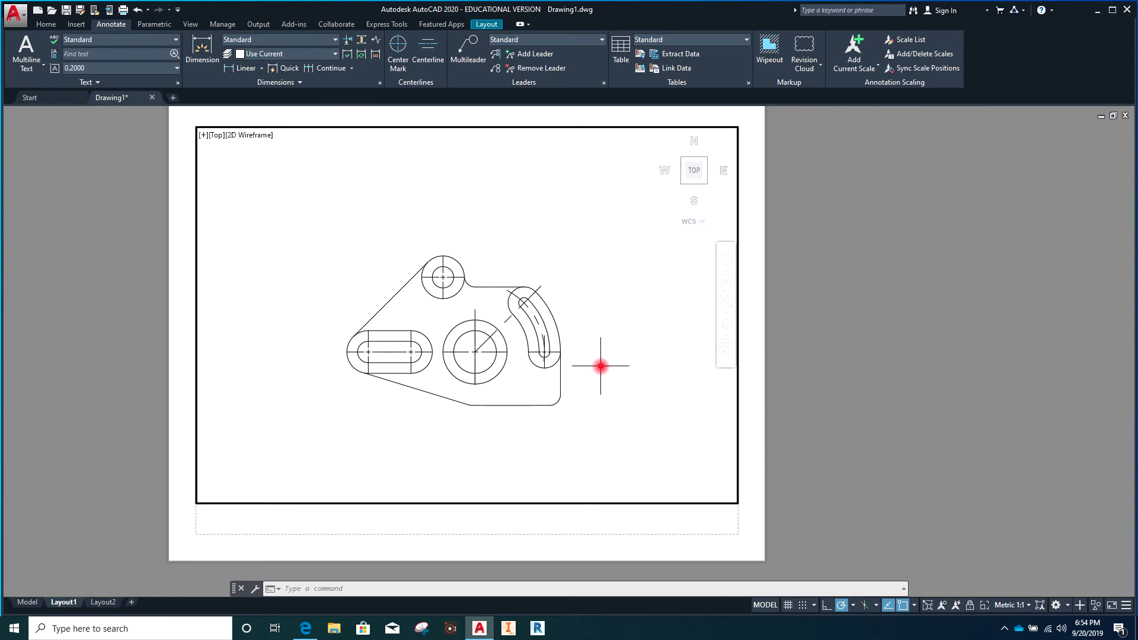
- Set the global linetype scale factor to 0.5 so the centerlines use shorter dashes
{"action": "type", "text": "LTS"}
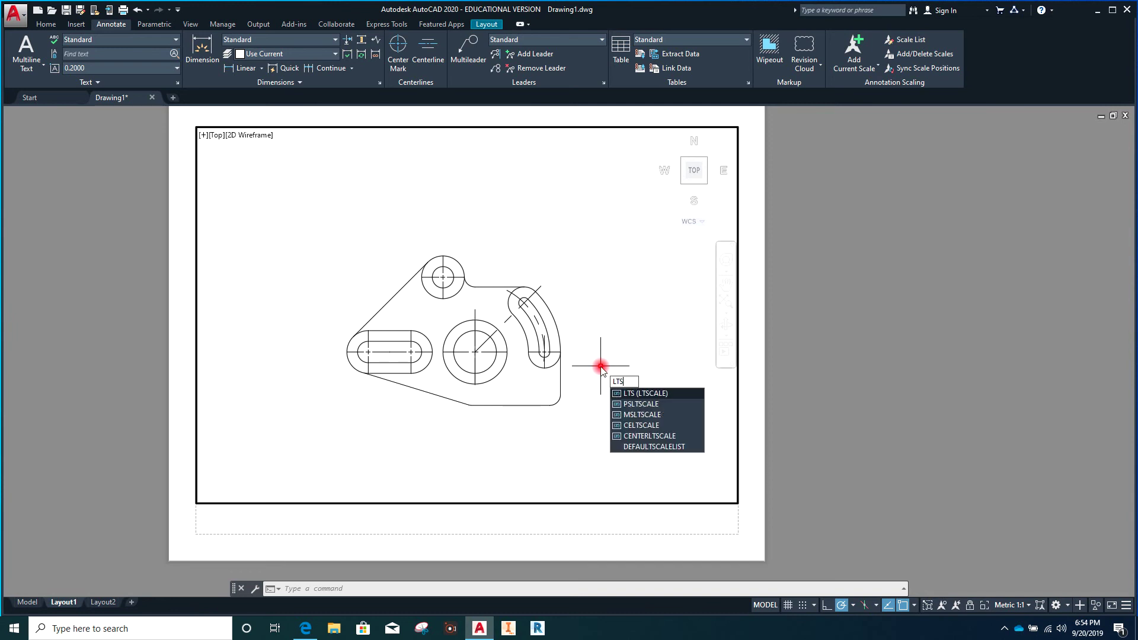
{"action": "key", "text": "Return"}
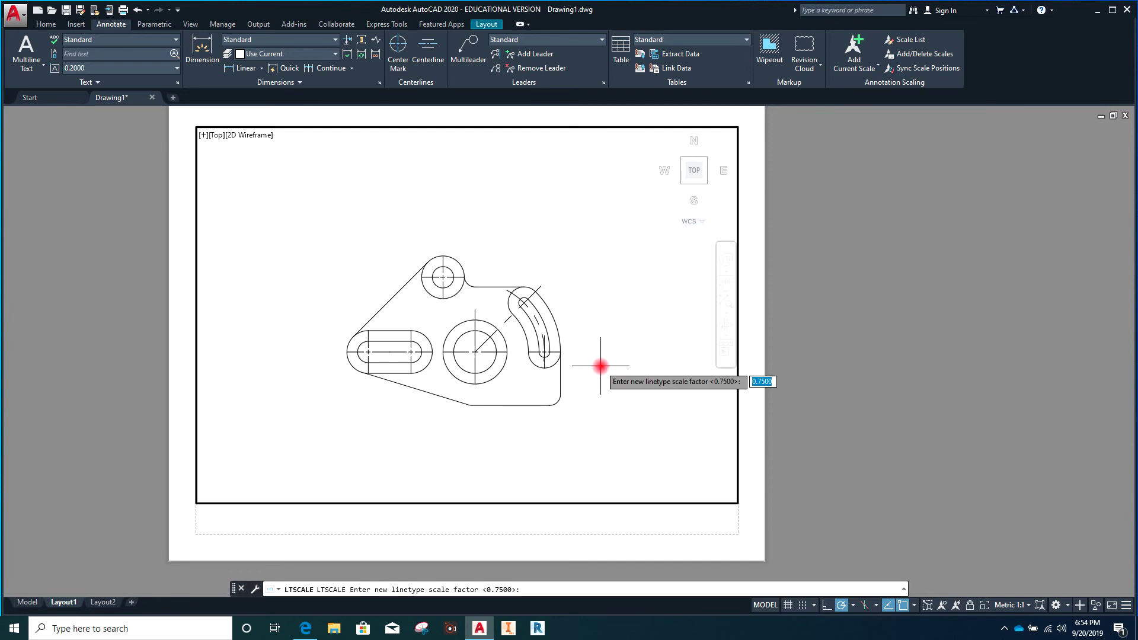
{"action": "type", "text": ".5"}
{"action": "key", "text": "Return"}
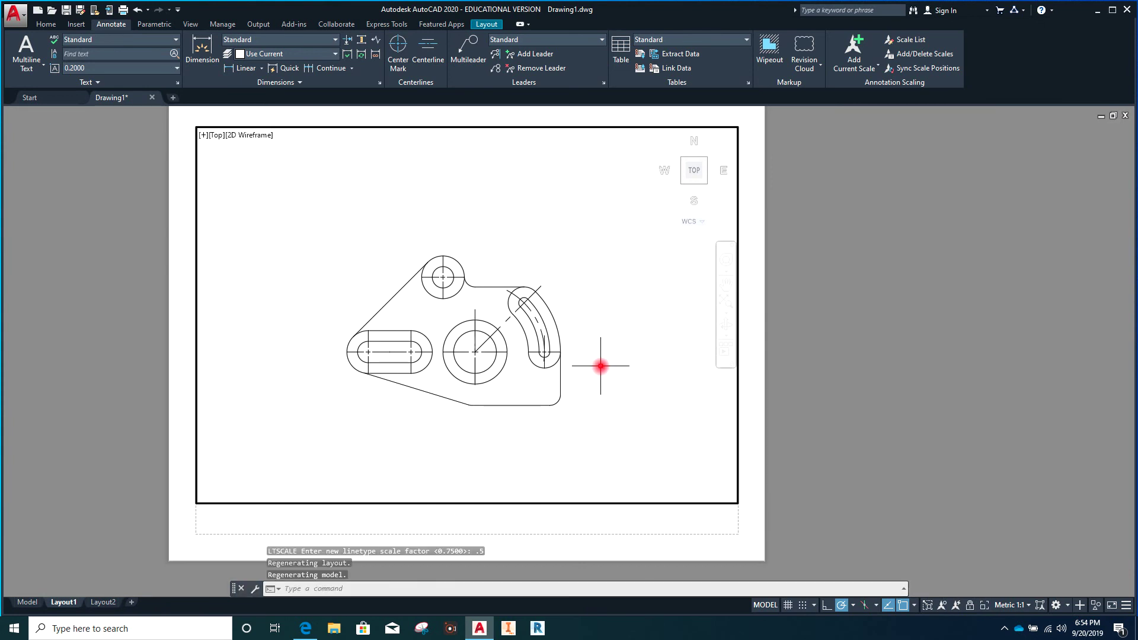